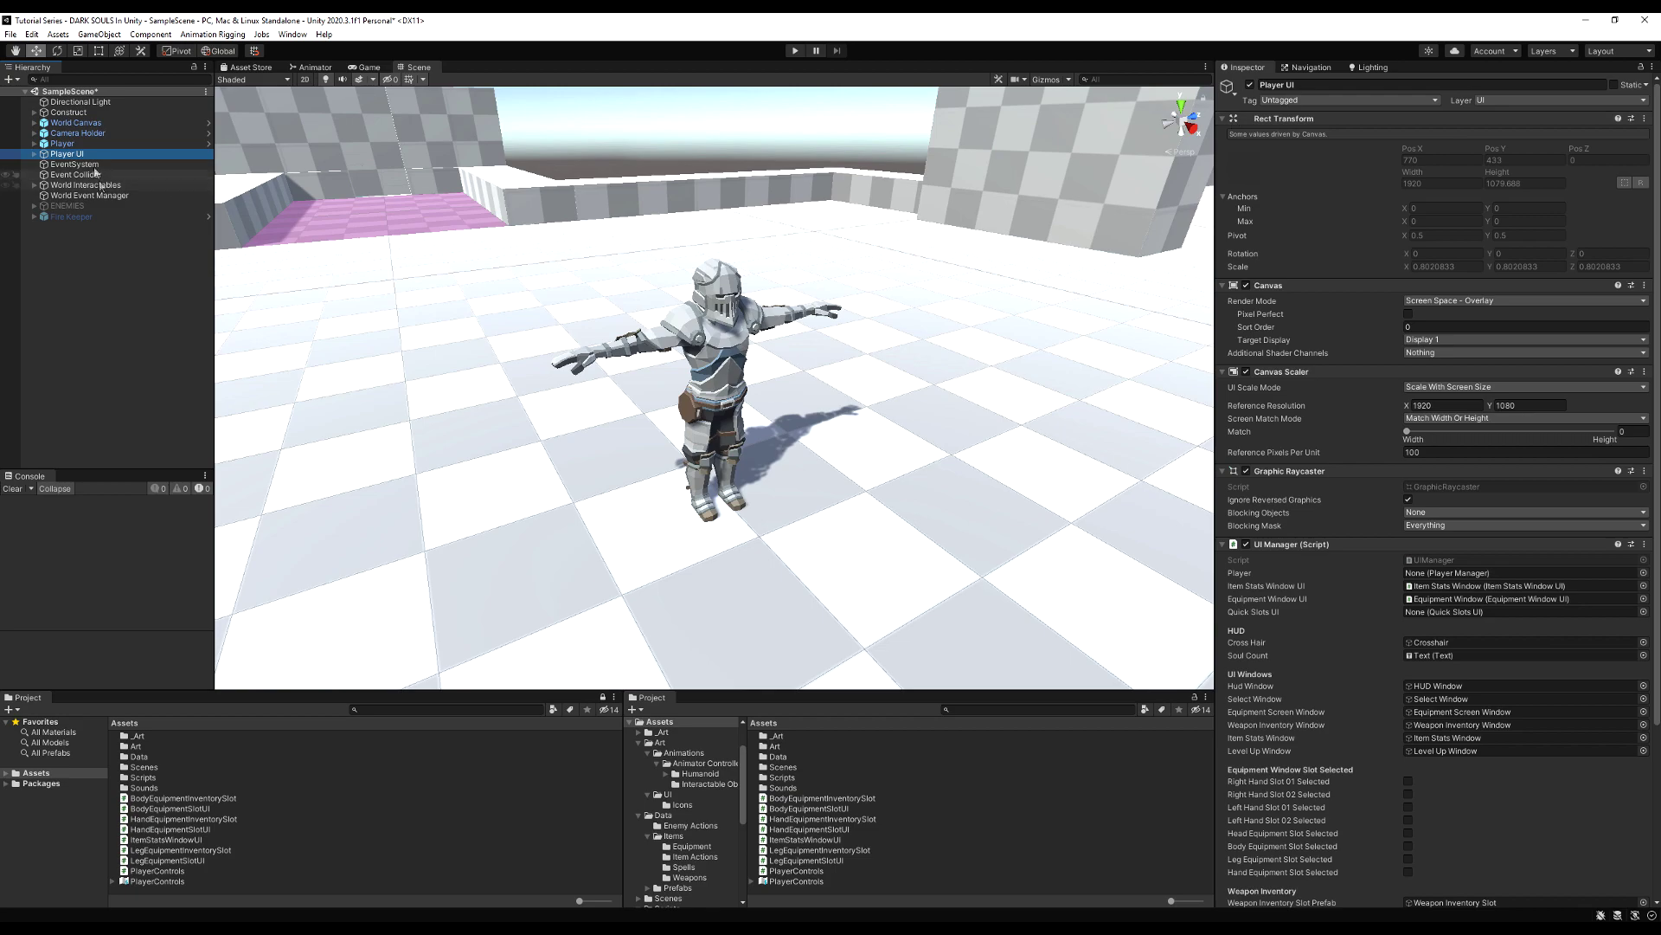
Step: Frame the Player UI canvas in the Scene view to show its UI Manager settings
double_click(79, 157)
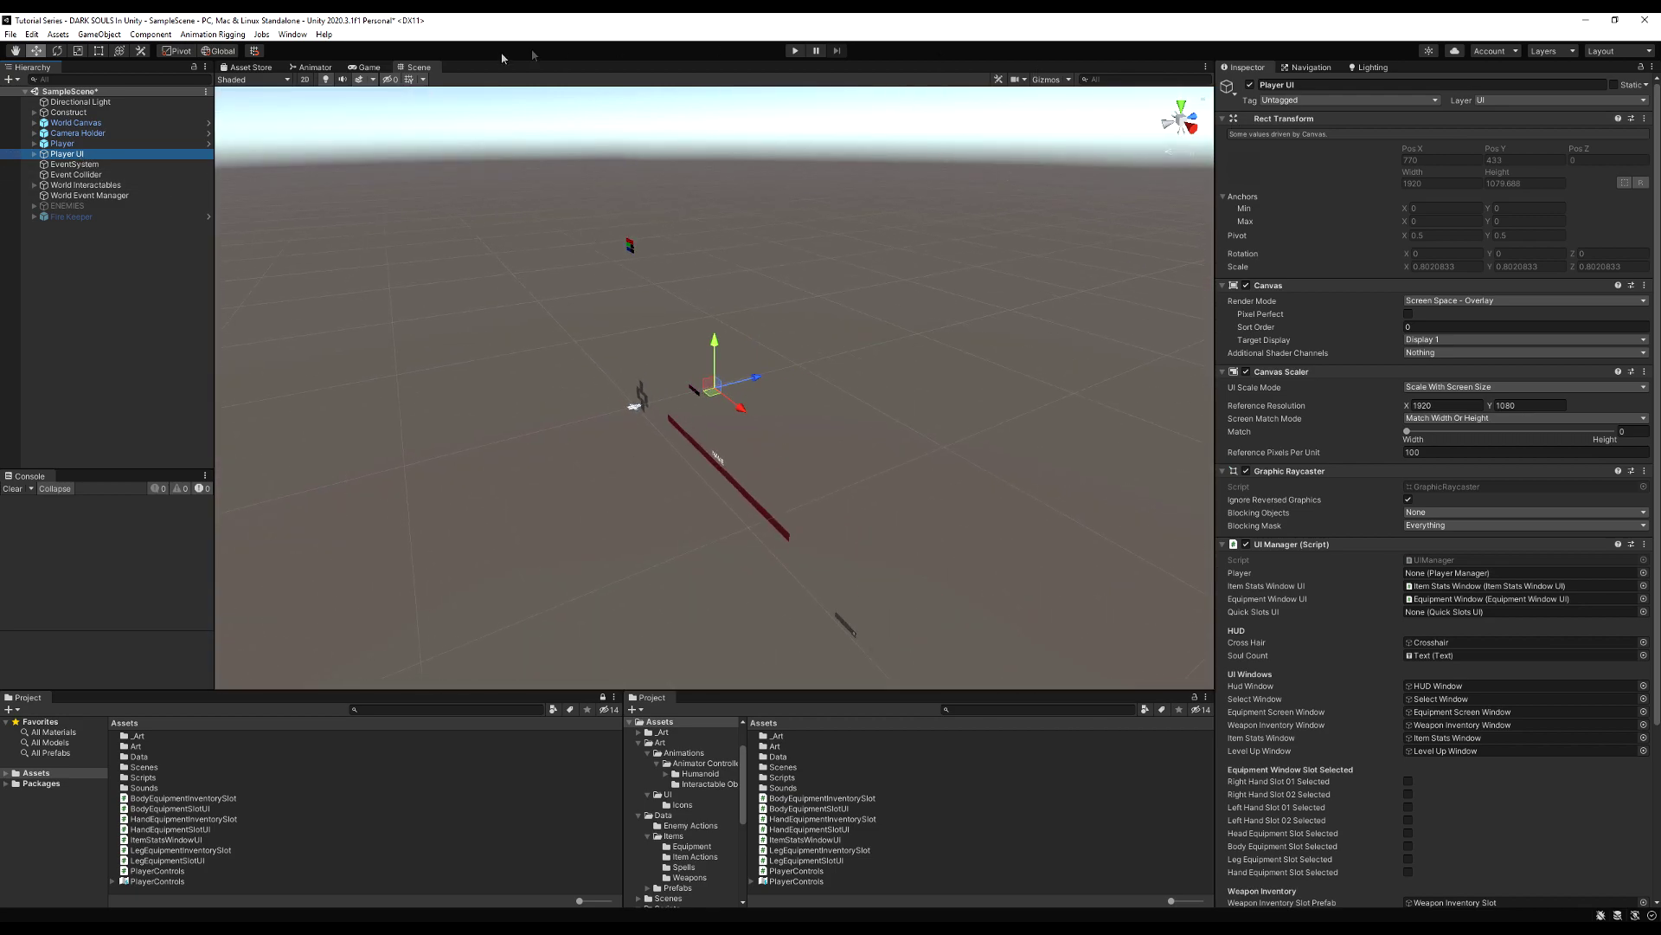
Step: Switch the Scene to 2D with the Rect tool and expand Player UI's UI Windows panels
left_click(305, 79)
key("t")
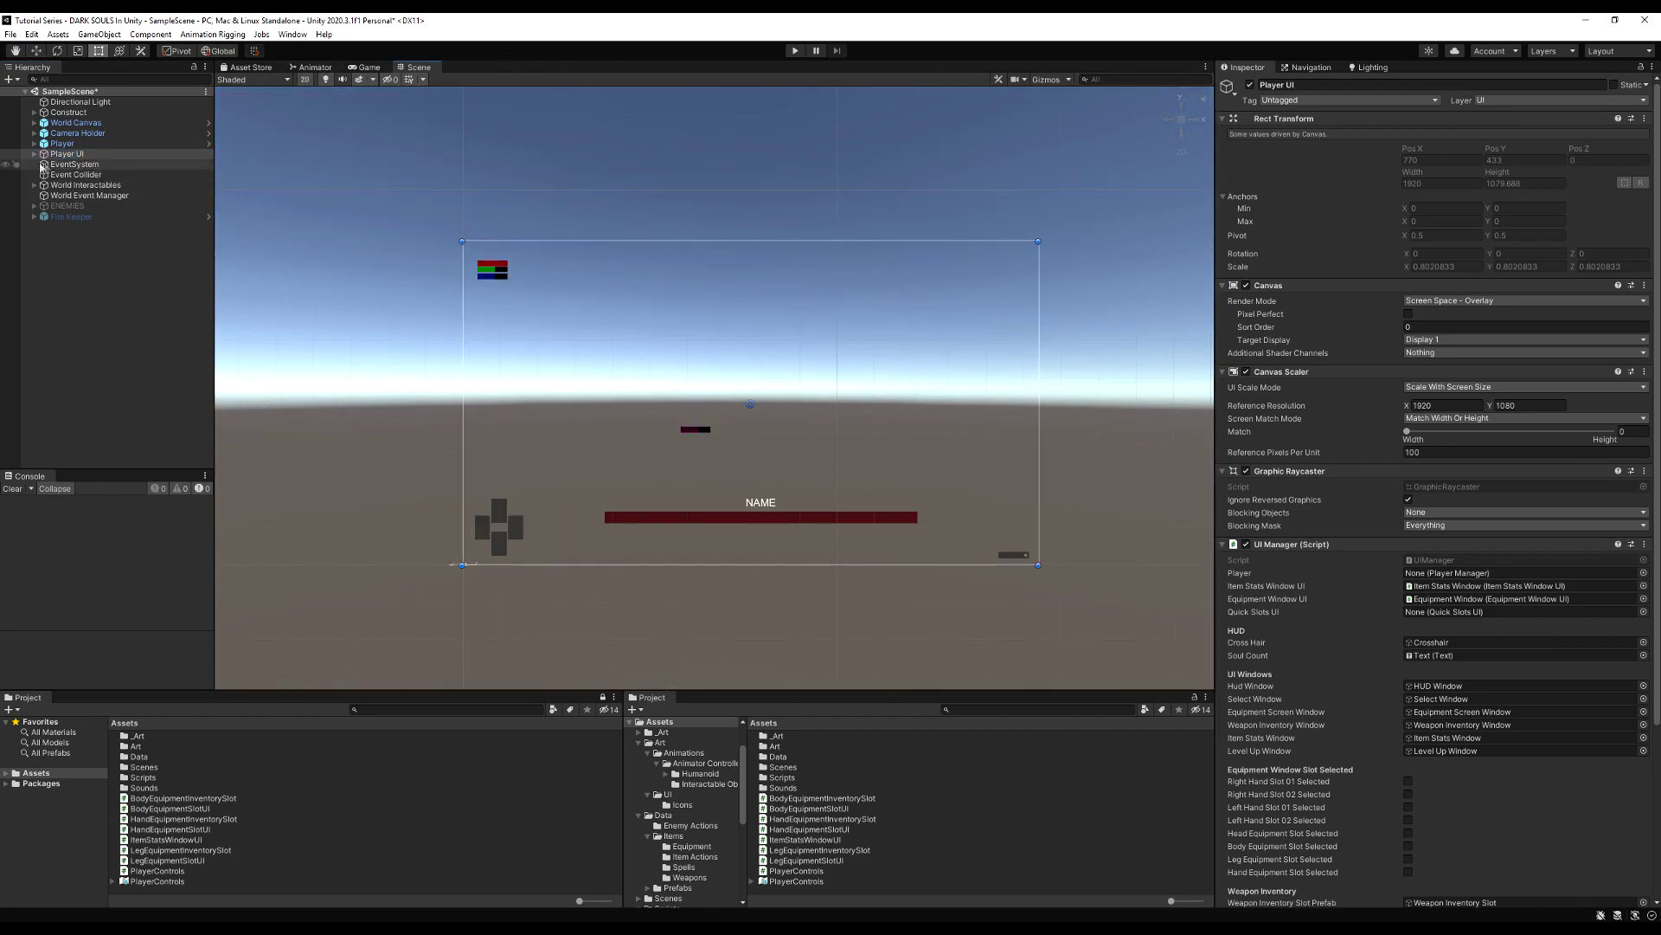
left_click(34, 154)
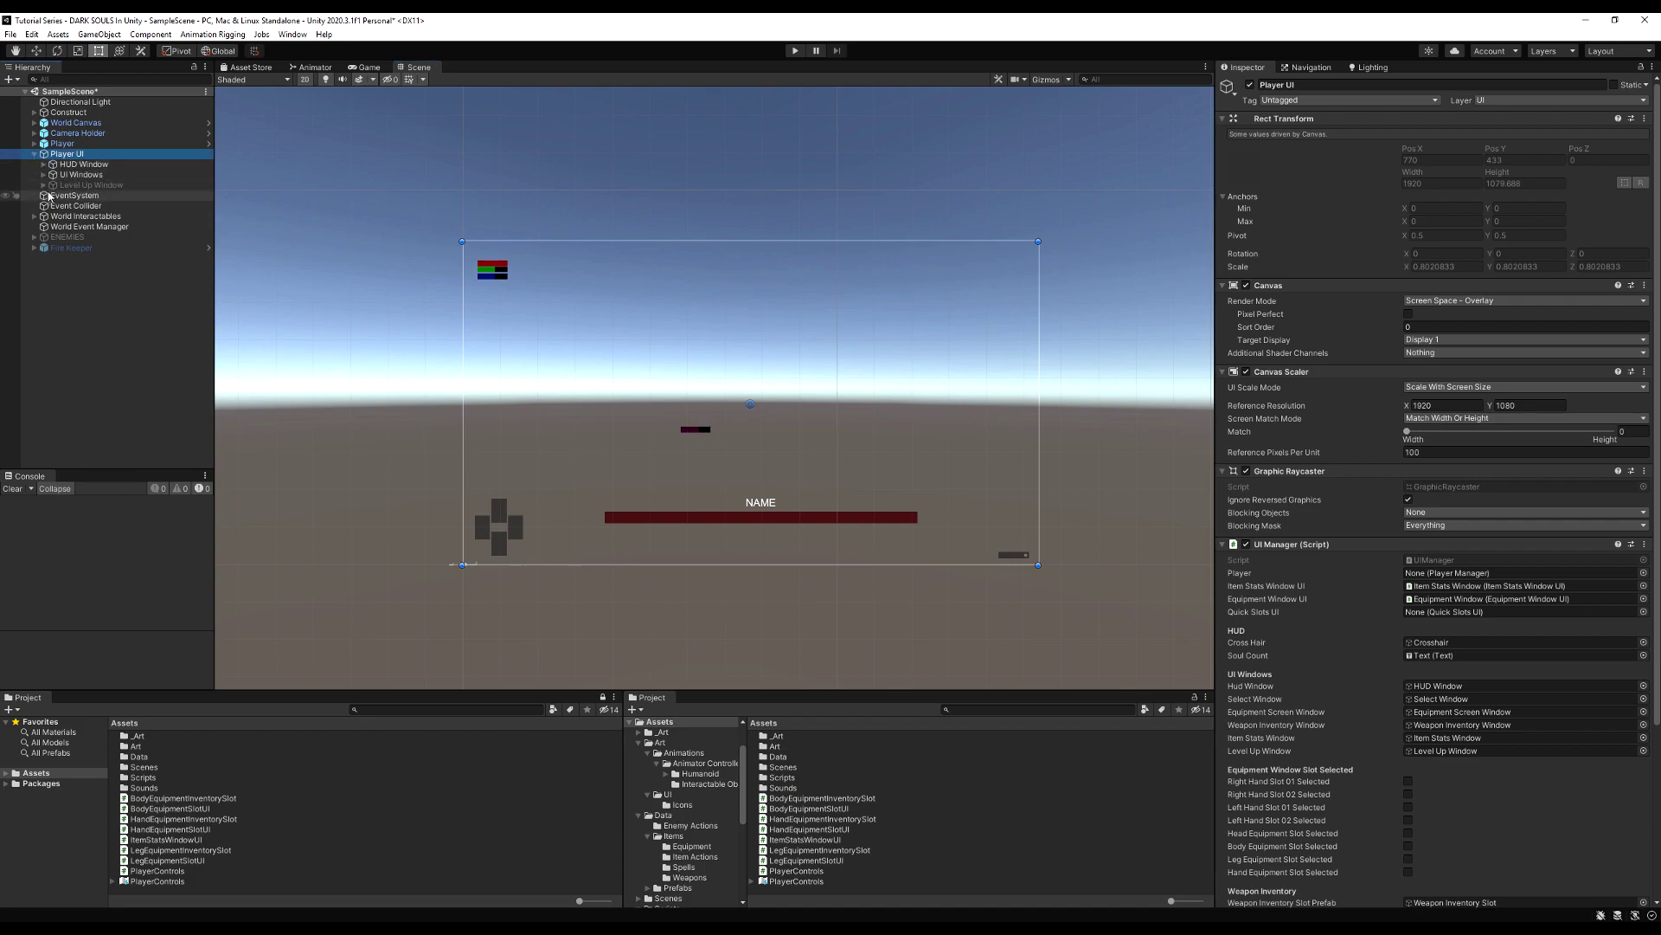
left_click(43, 185)
left_click(43, 185)
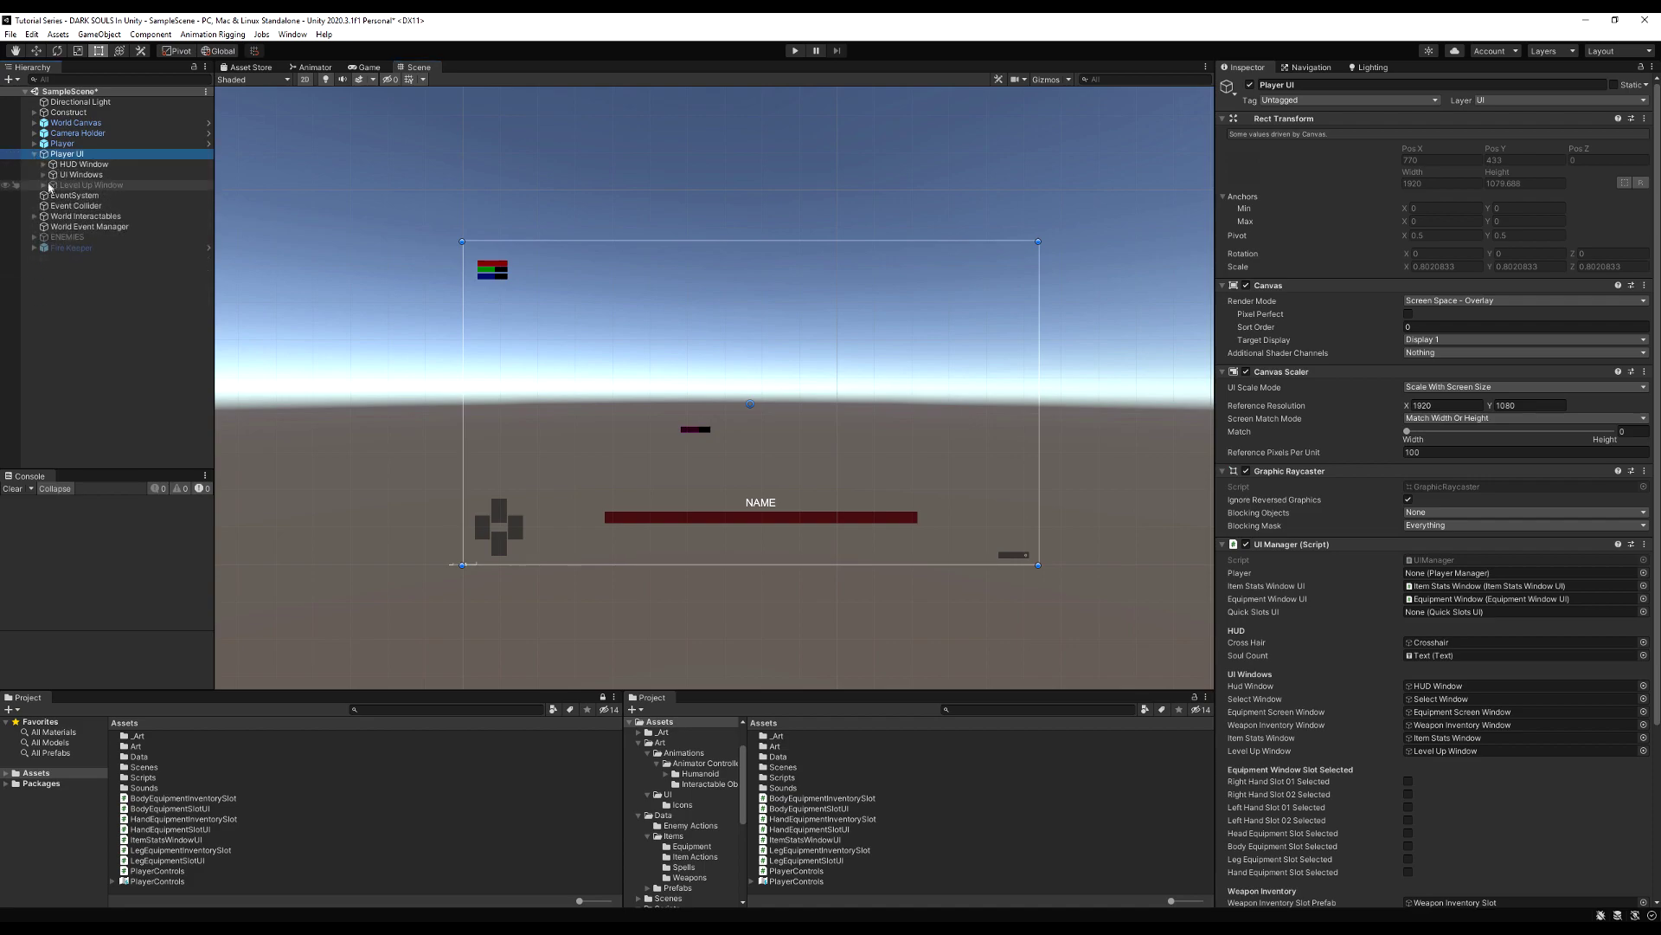
left_click(44, 175)
left_click(53, 206)
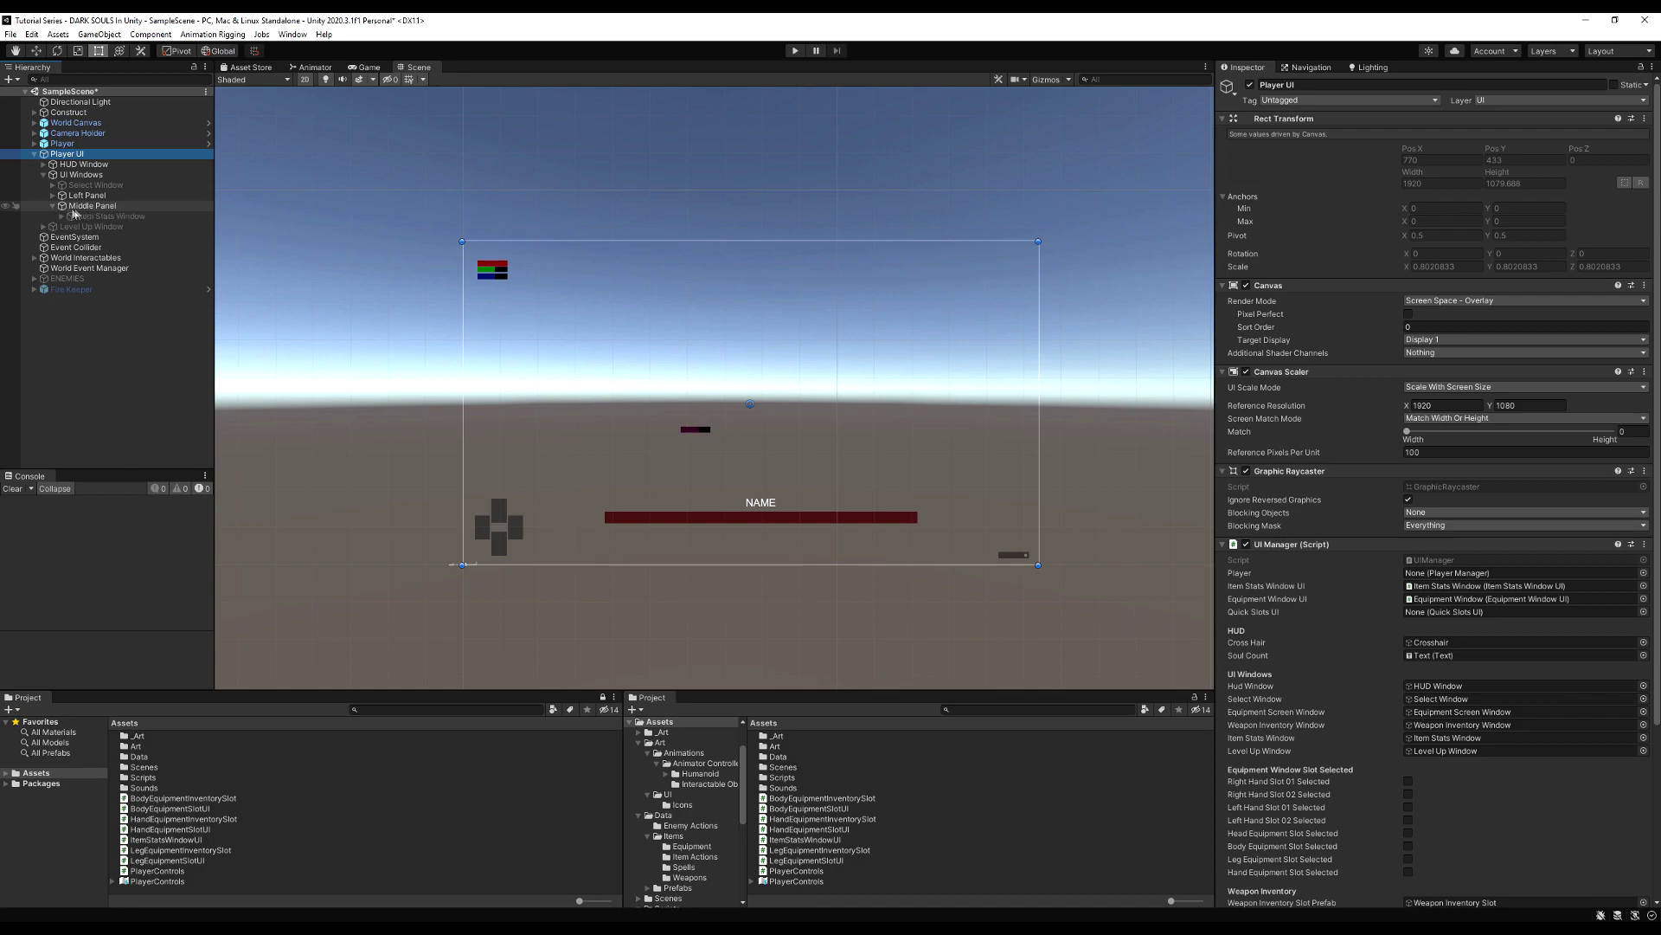
left_click(86, 217)
Step: Enable the Equipment Screen Window and the Item Stats Window
left_click(52, 195)
left_click(110, 206)
left_click(1249, 85)
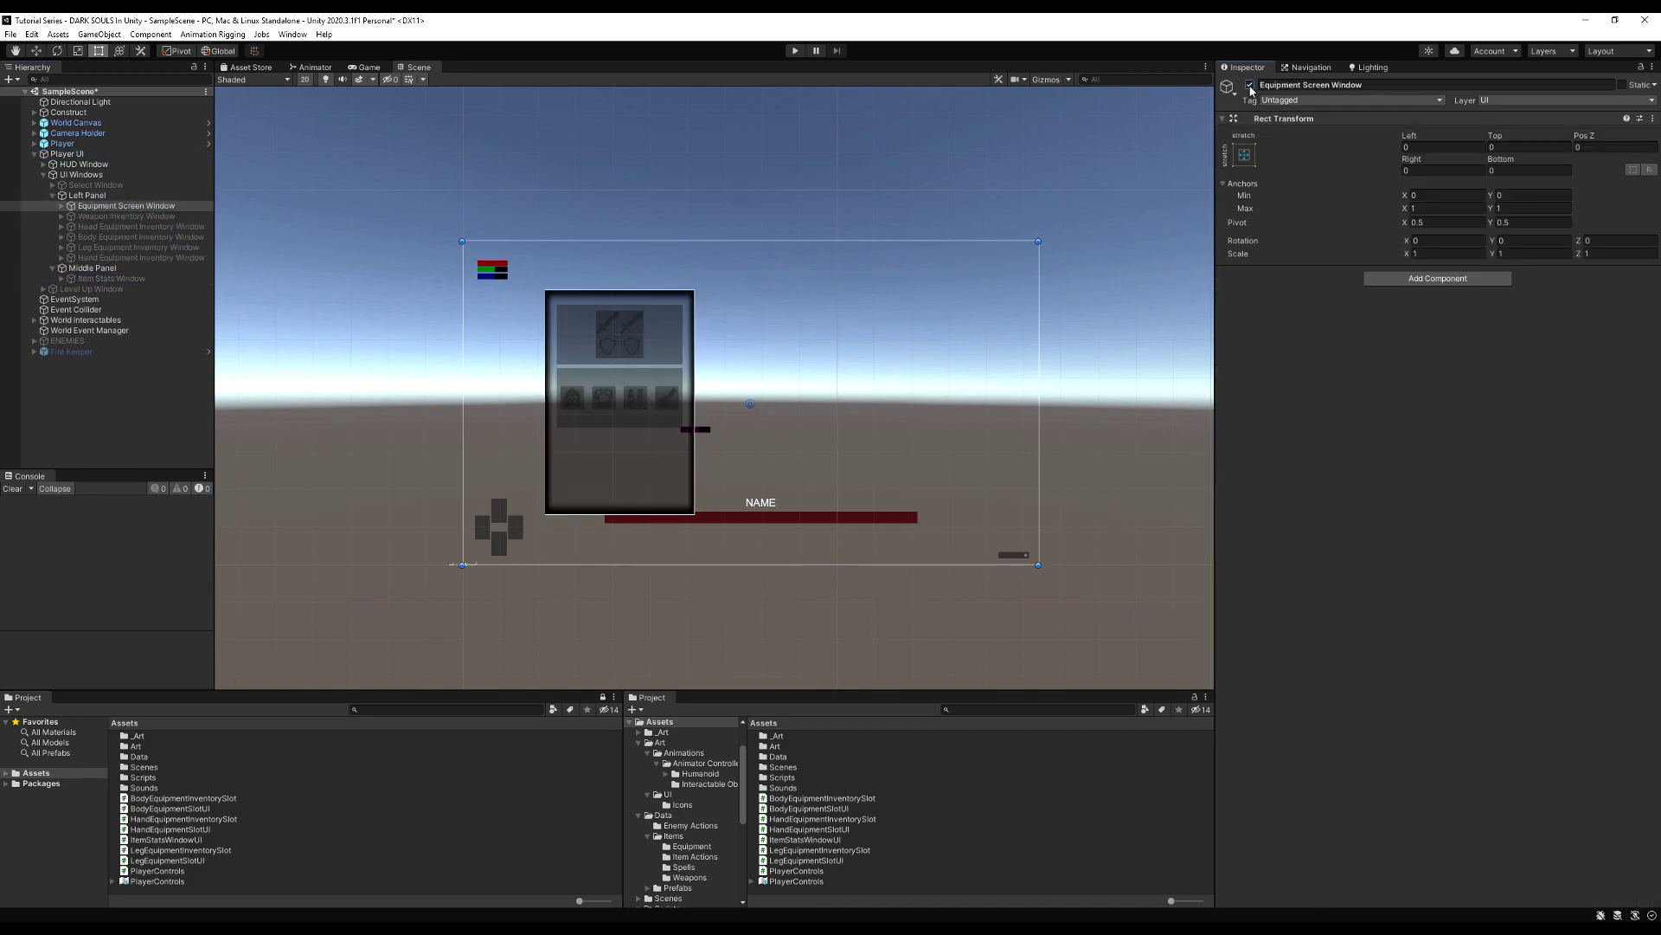
left_click(111, 278)
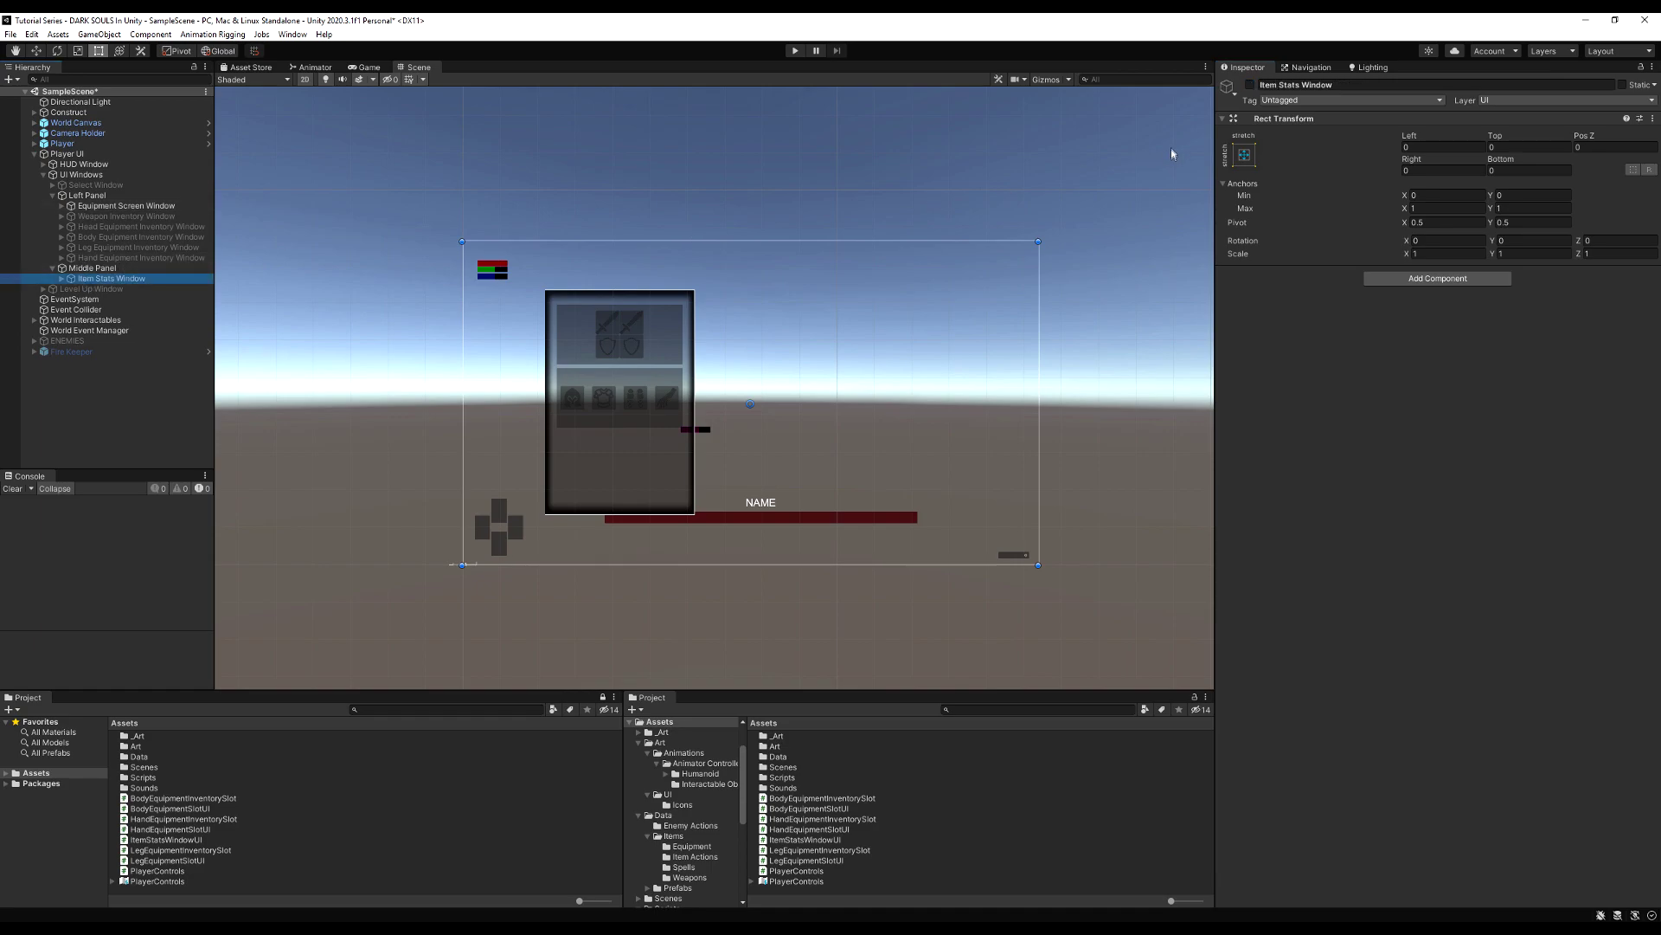
left_click(1250, 85)
scroll(852, 437, "up", 5)
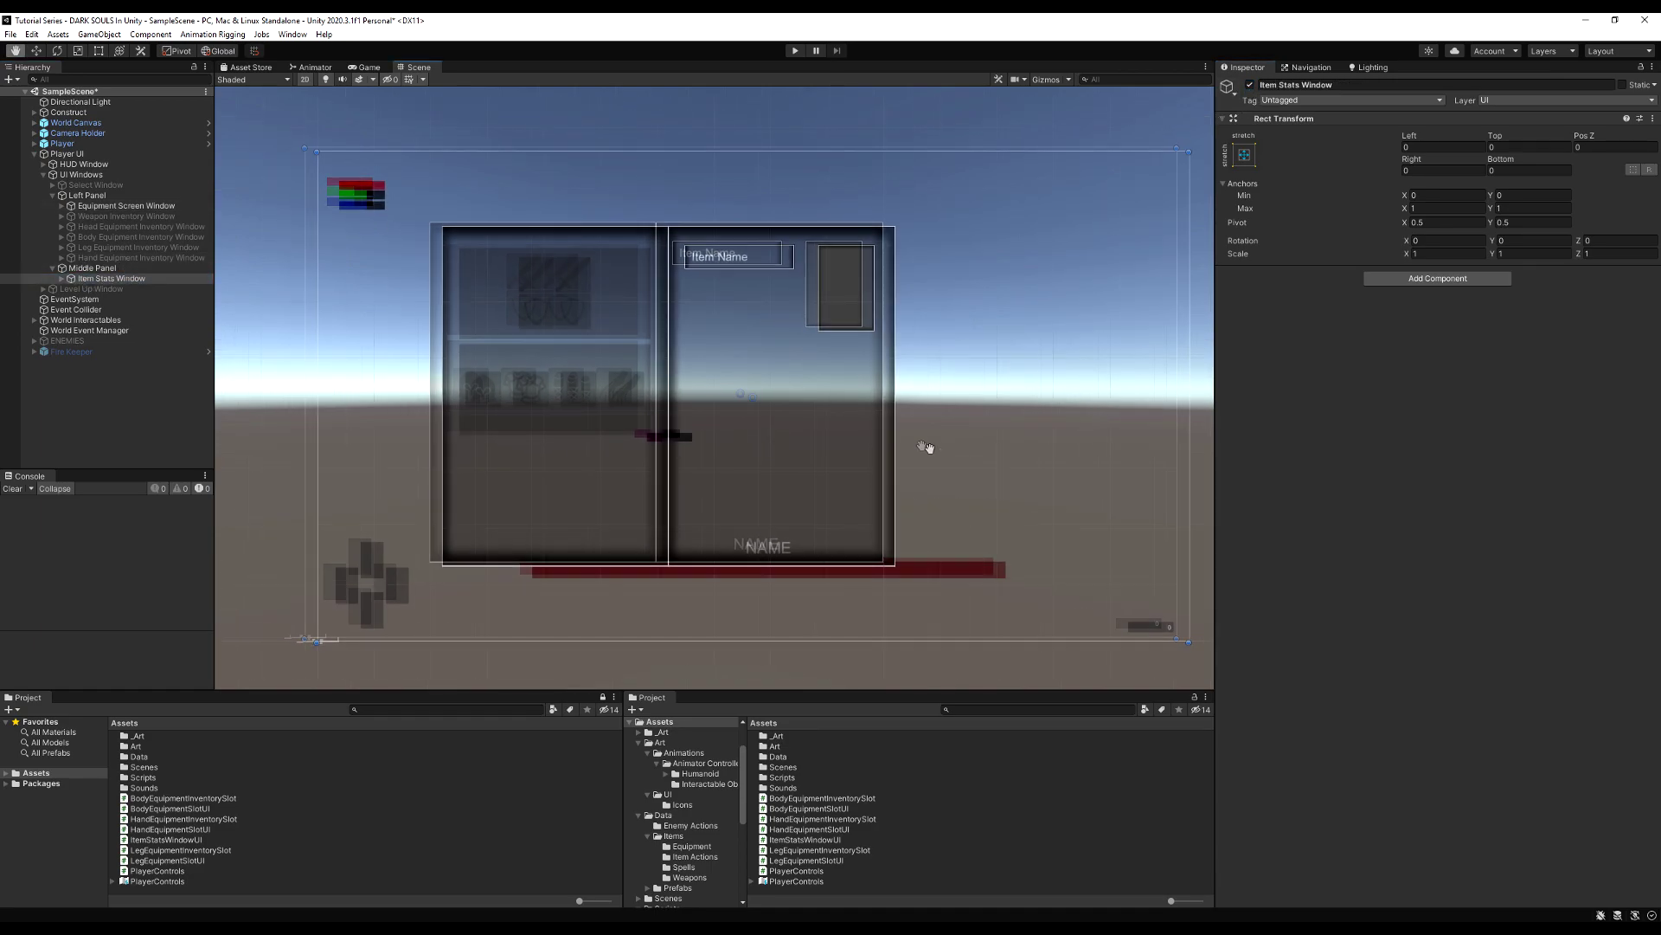
Step: Expand Item Stats Window down to Frame and browse its Item Icon and Item Name children
left_click(62, 278)
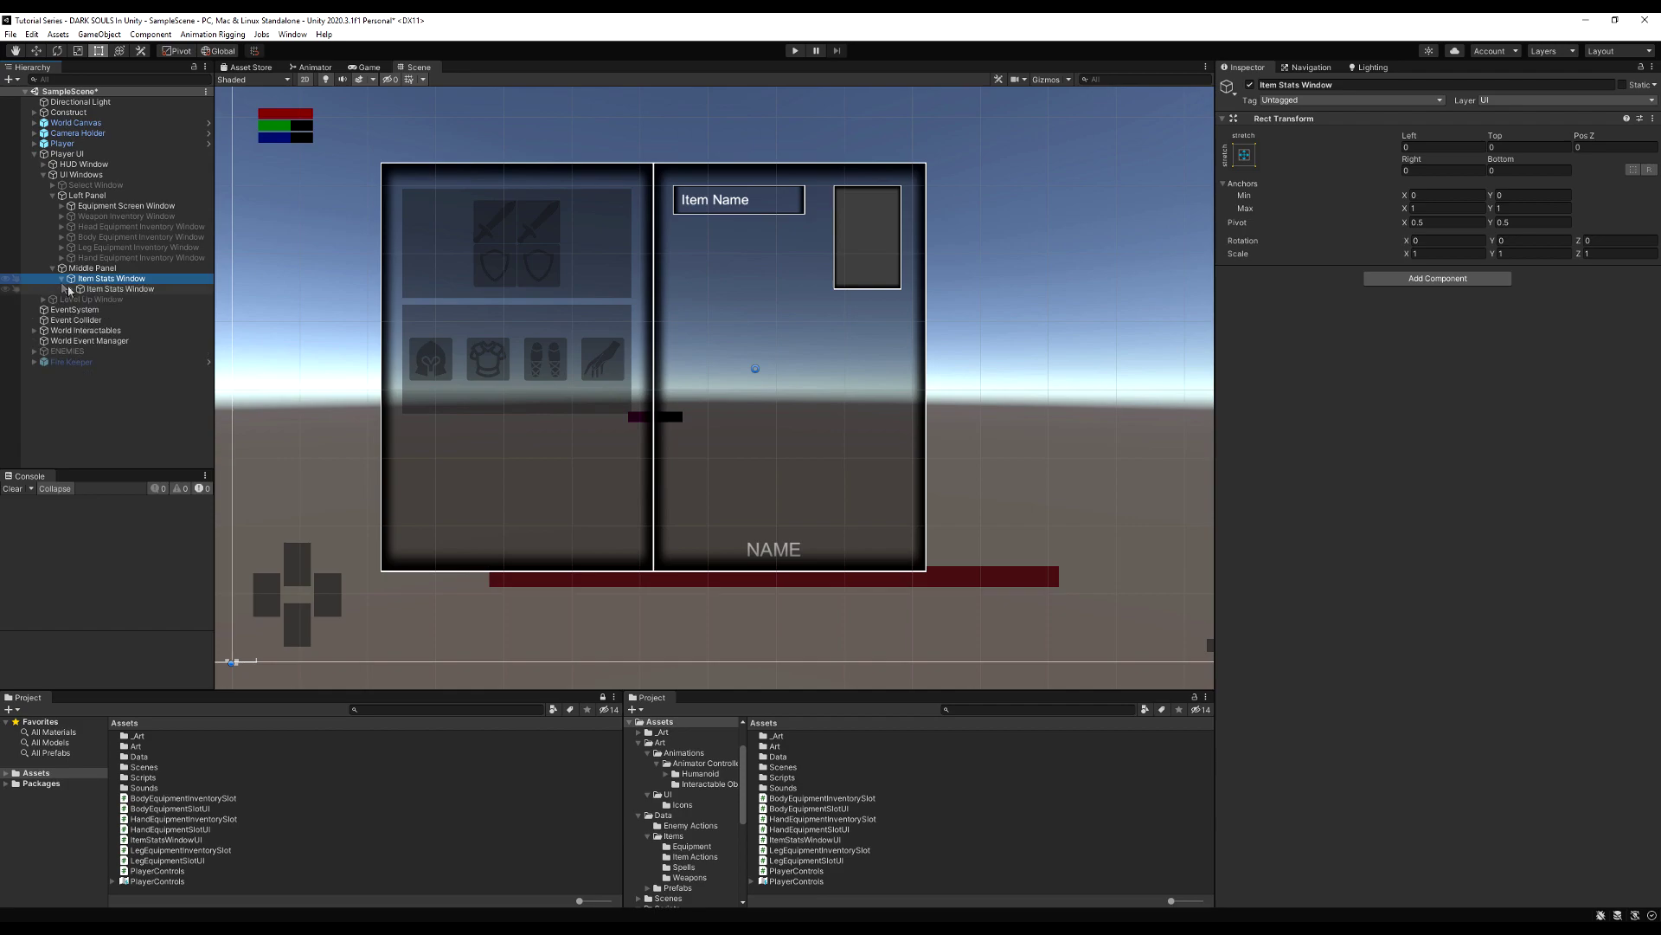
left_click(71, 289)
left_click(80, 299)
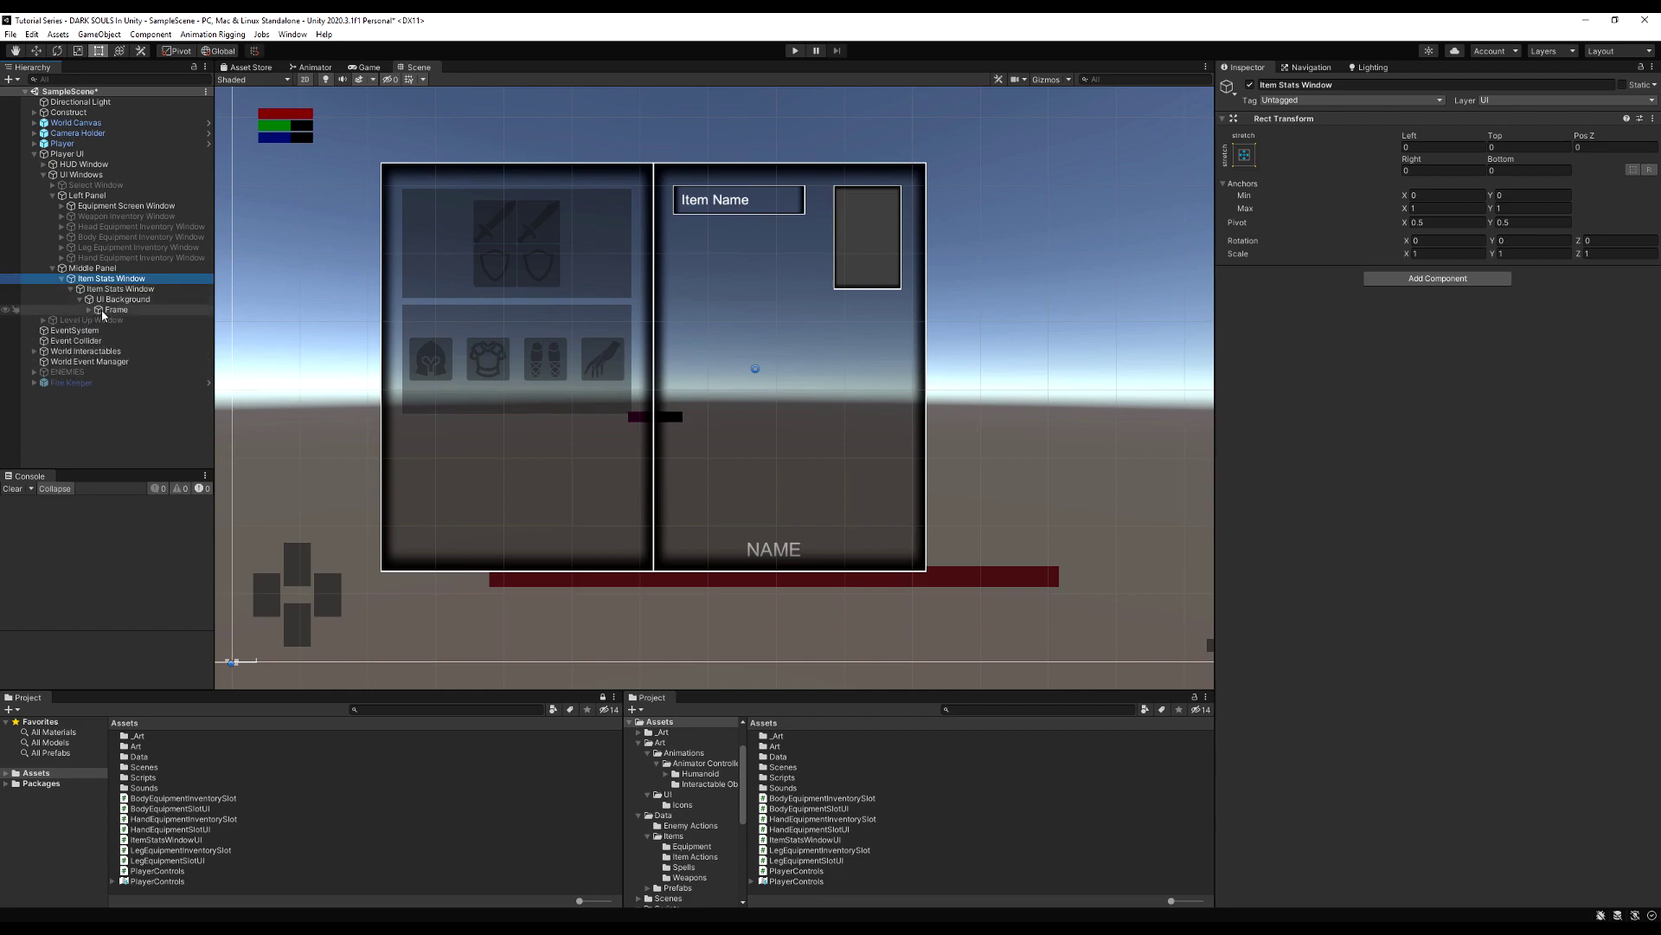
left_click(89, 309)
left_click(121, 330)
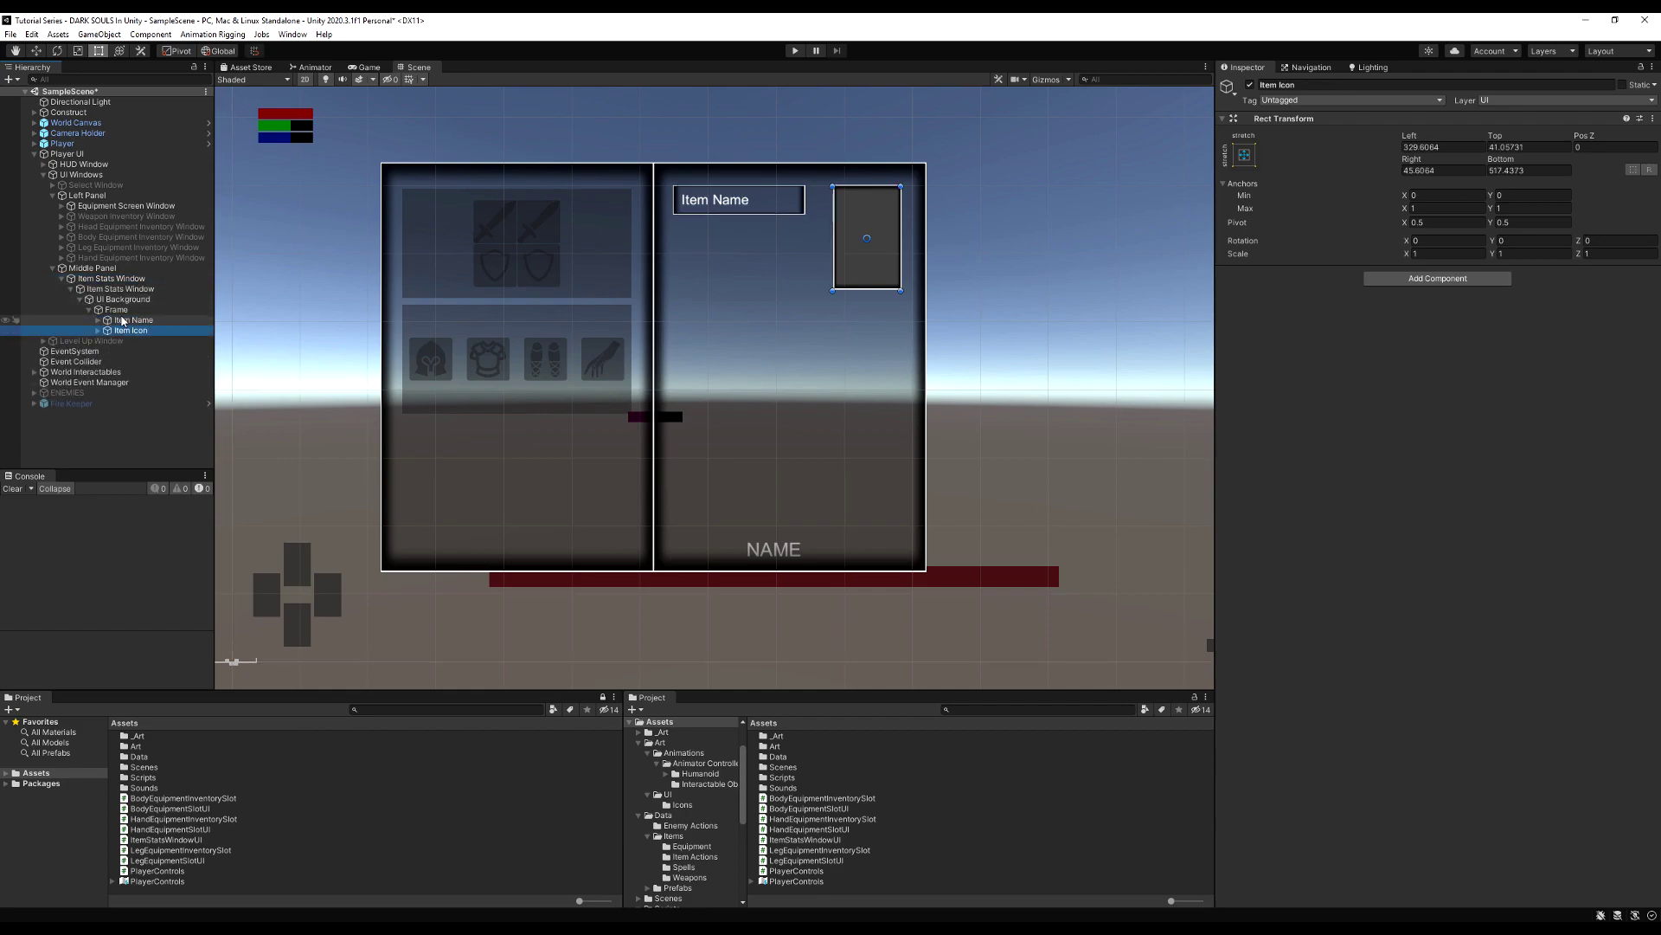
key("Up")
key("Down")
key("Up")
Step: Create an empty child of Frame named 'Weapon Stats'
right_click(125, 309)
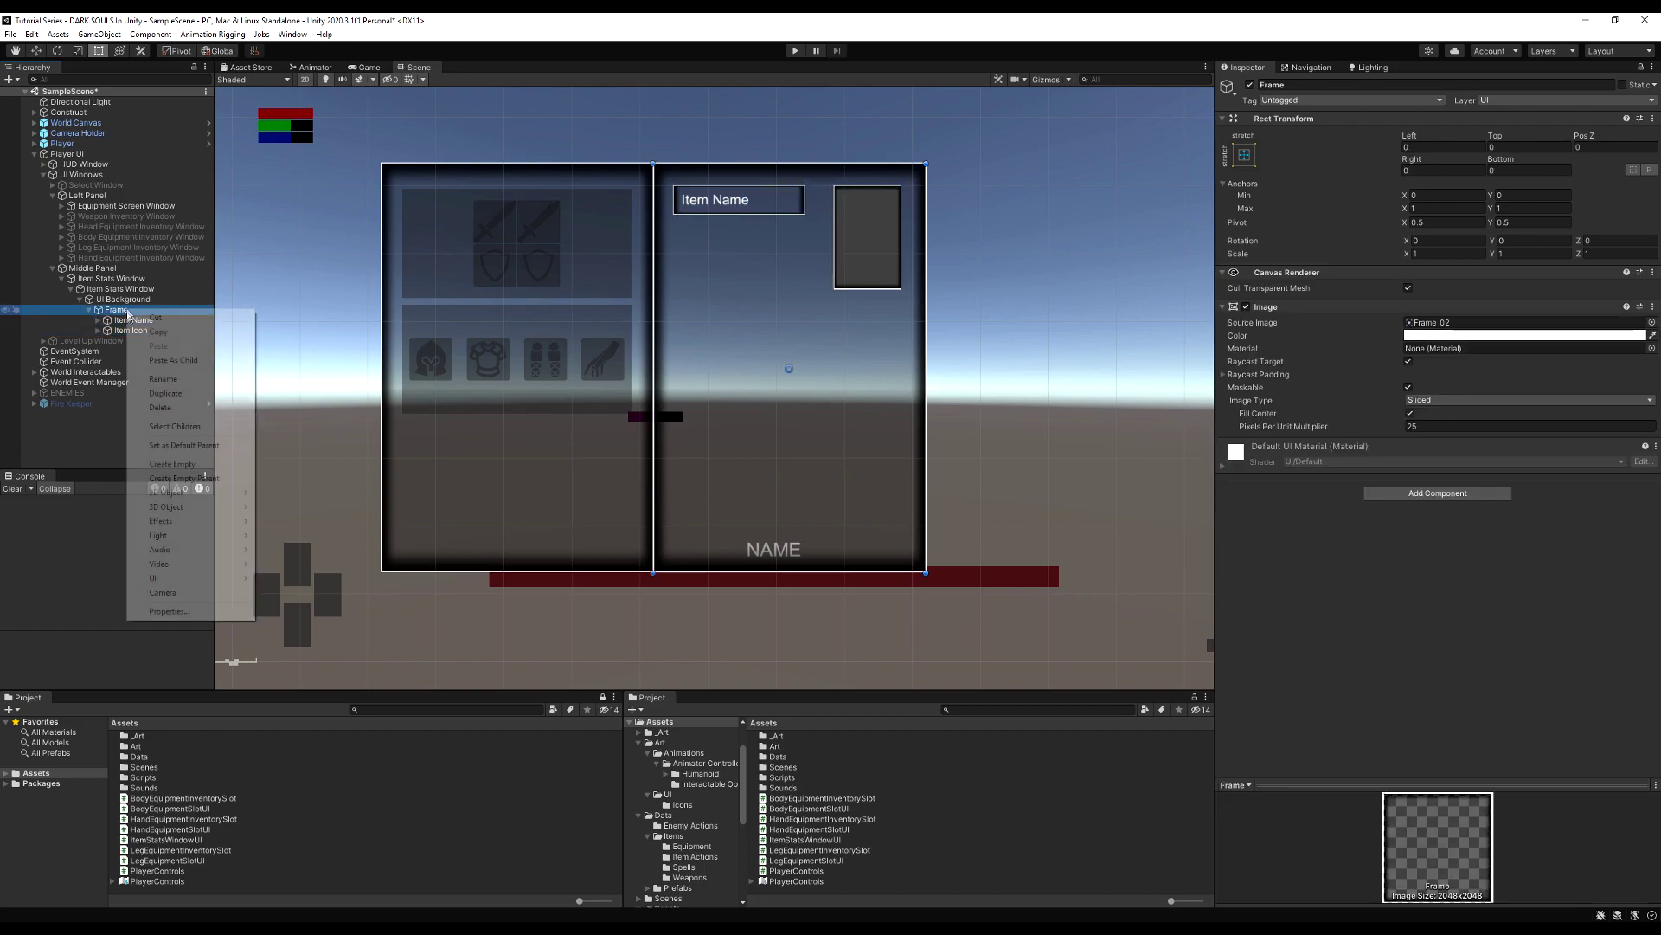
left_click(172, 463)
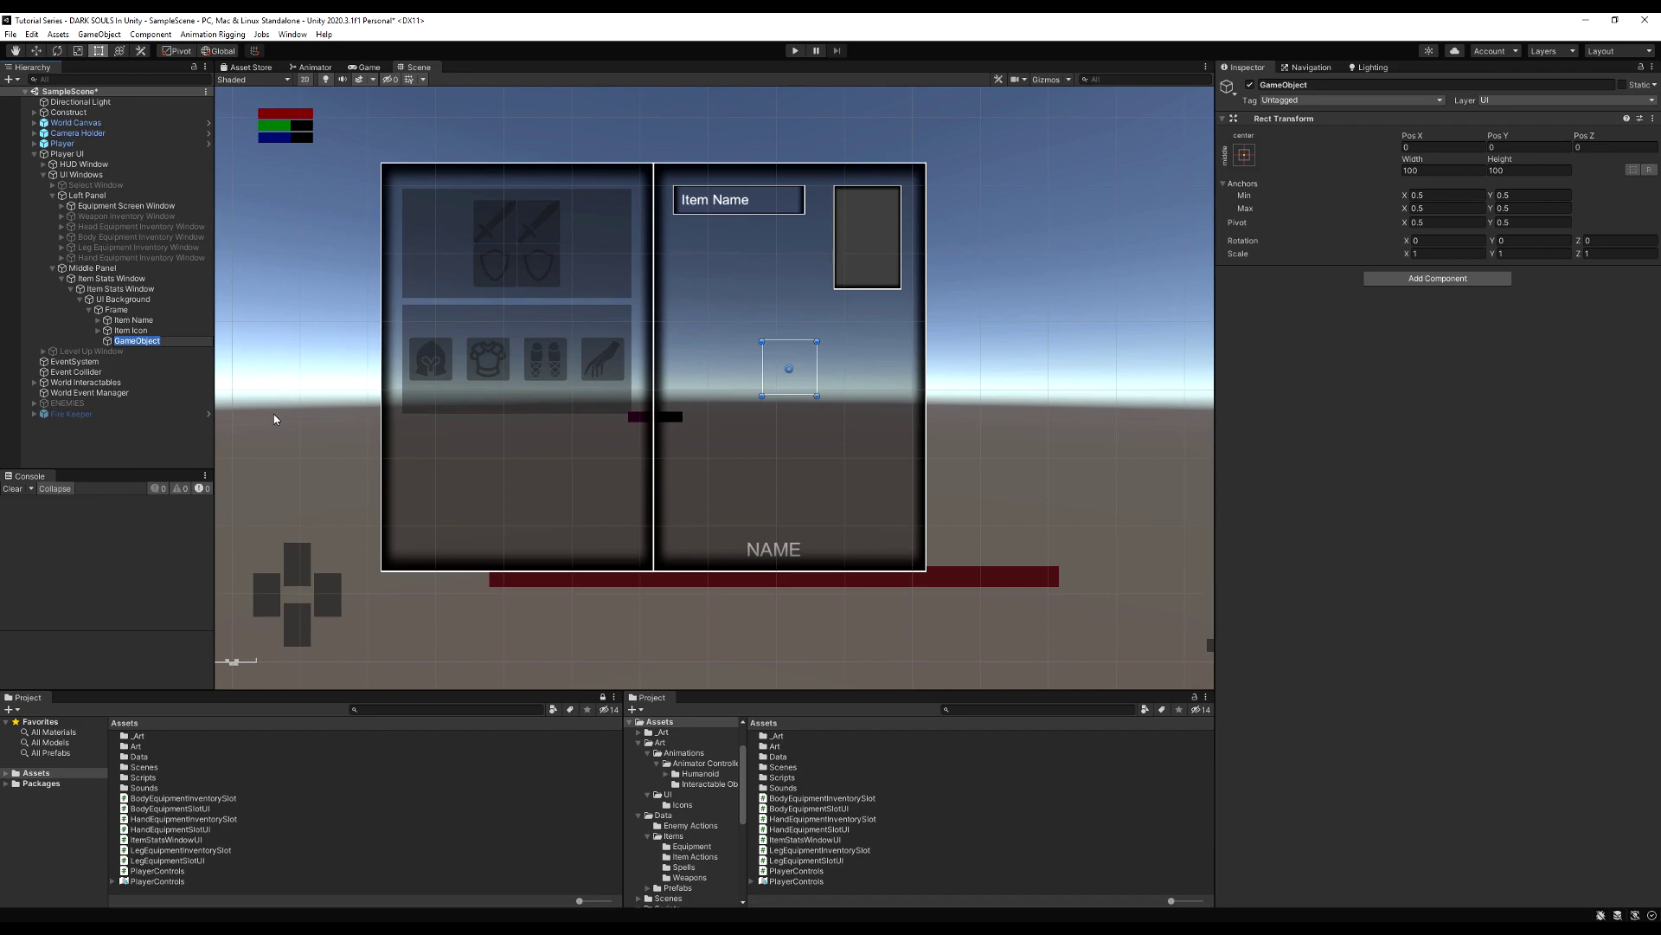
type("Weapon Stats")
key("Return")
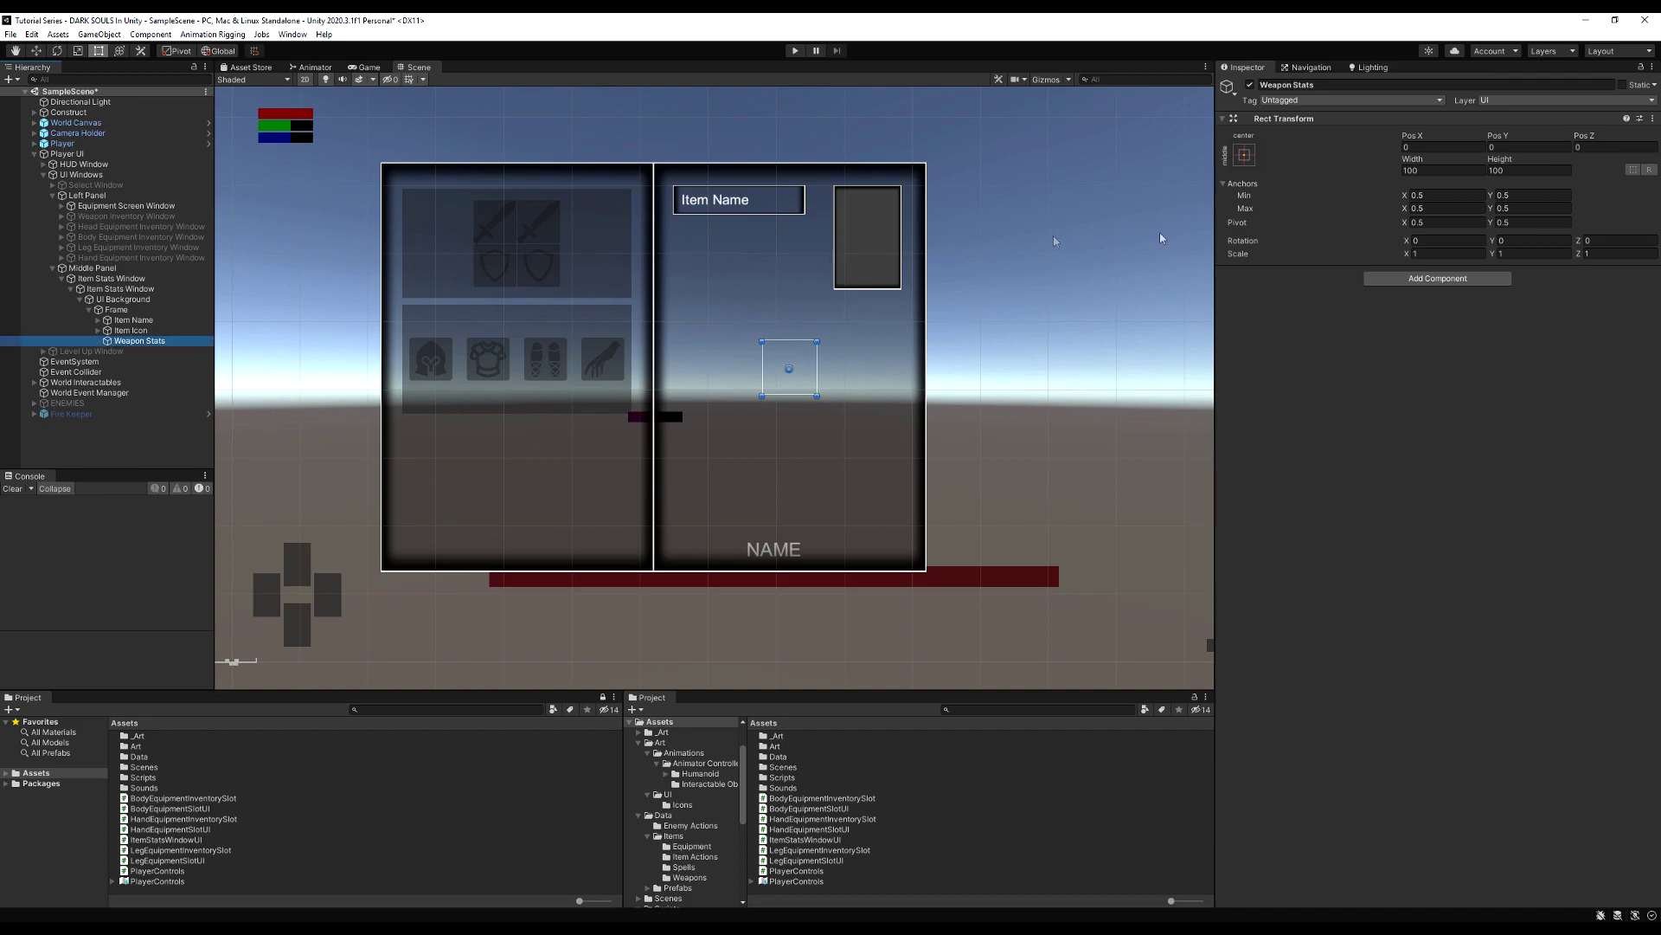
left_click(1244, 155)
Step: Stretch Weapon Stats full-width into a band above NAME (Left/Right 0, Top 333.5, Bottom 85.76)
left_click(1383, 350, "alt")
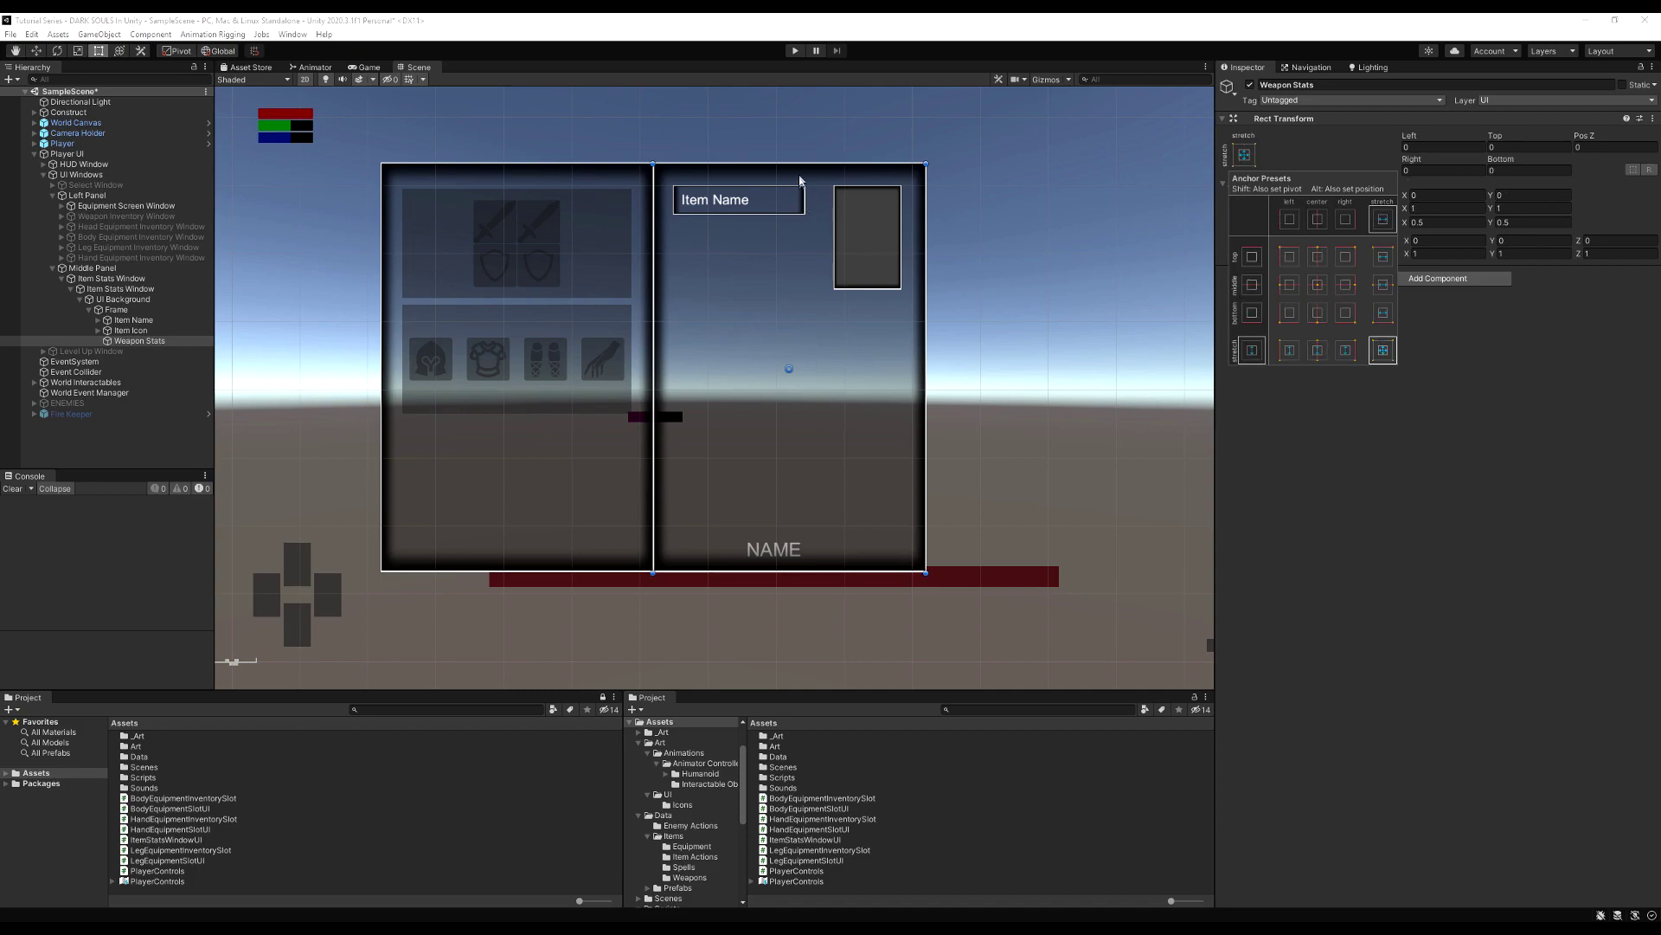
left_click_drag(806, 162, 798, 386)
left_click_drag(917, 411, 840, 417, "alt")
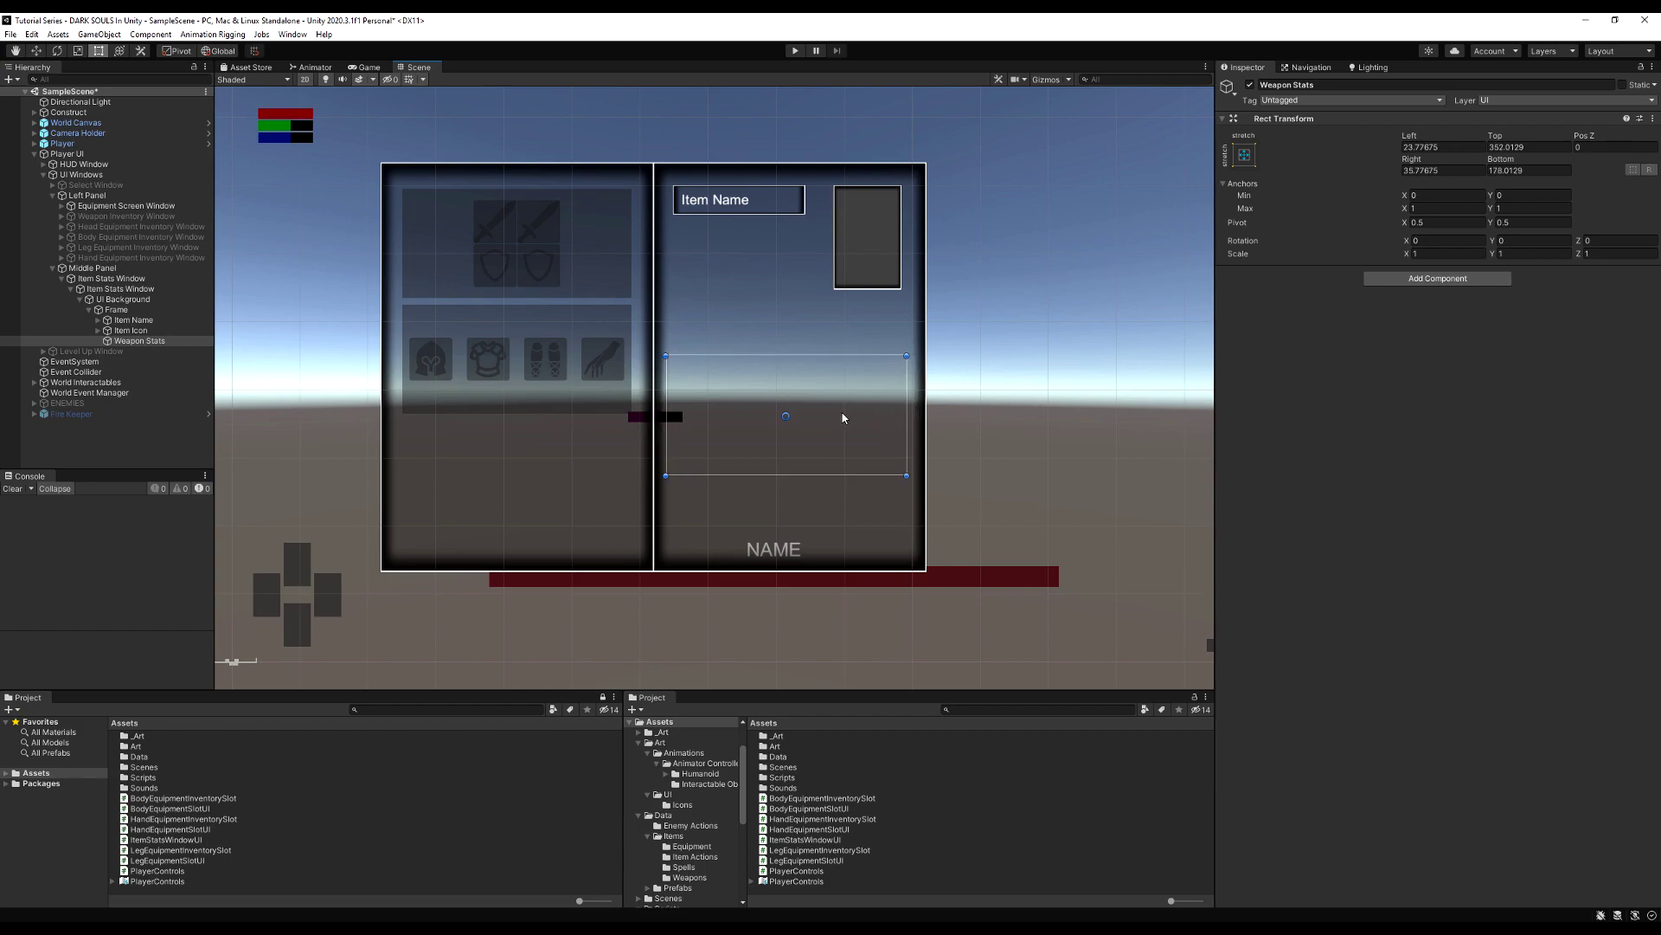
left_click(1239, 154)
left_click(1383, 350, "alt")
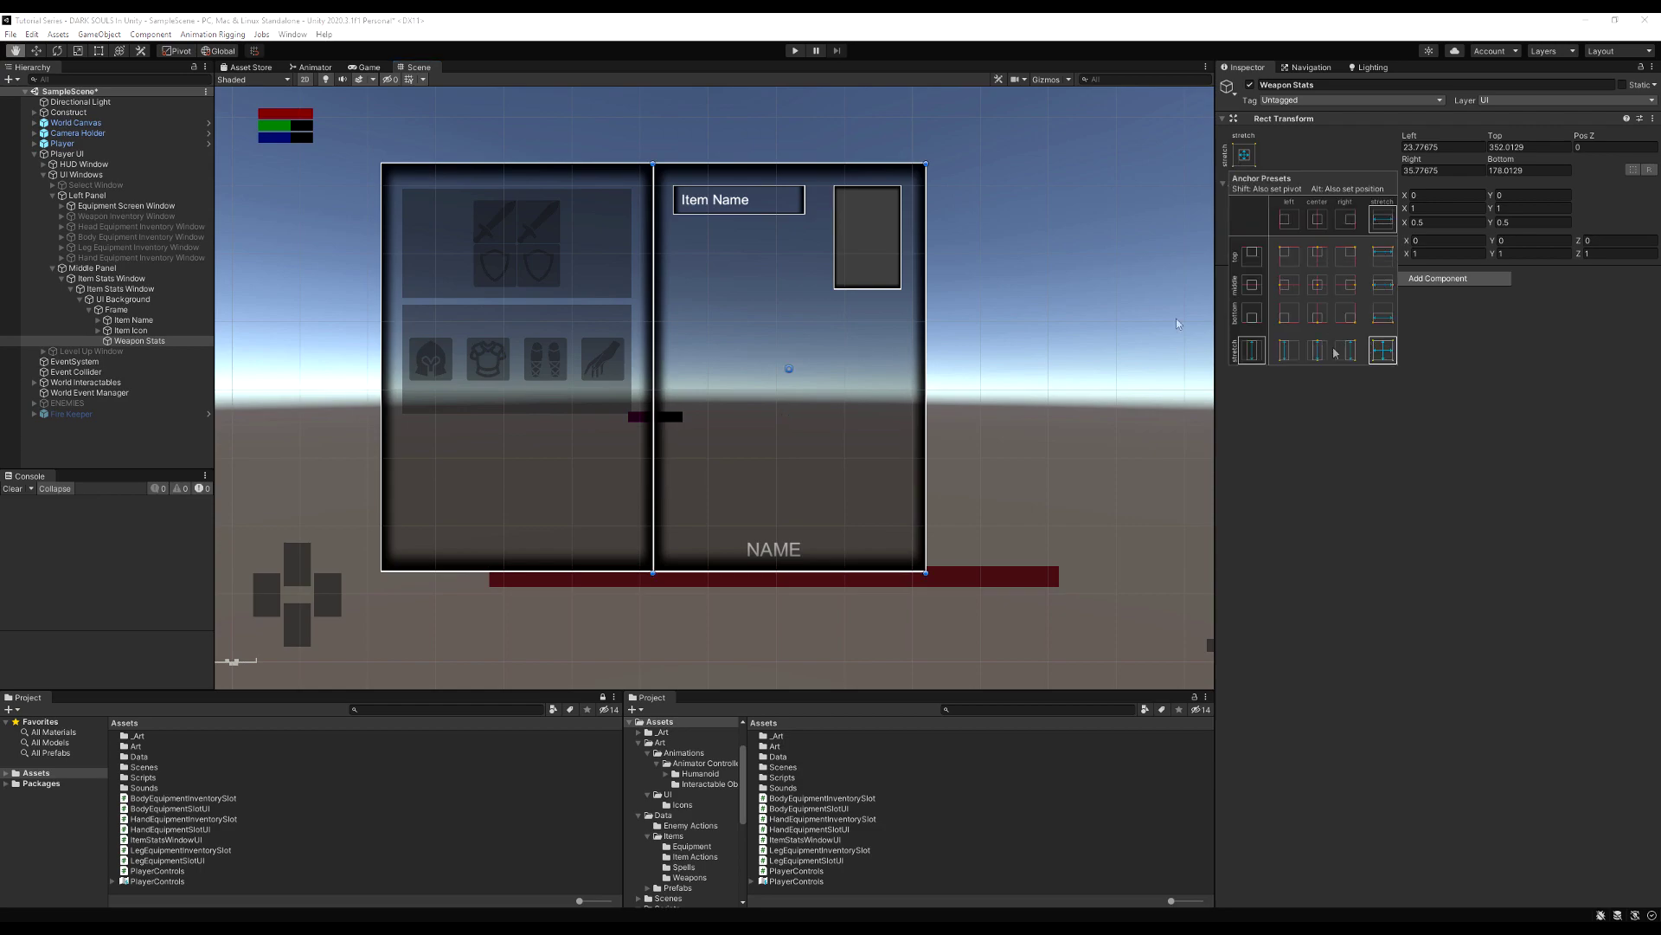
left_click_drag(812, 163, 813, 392)
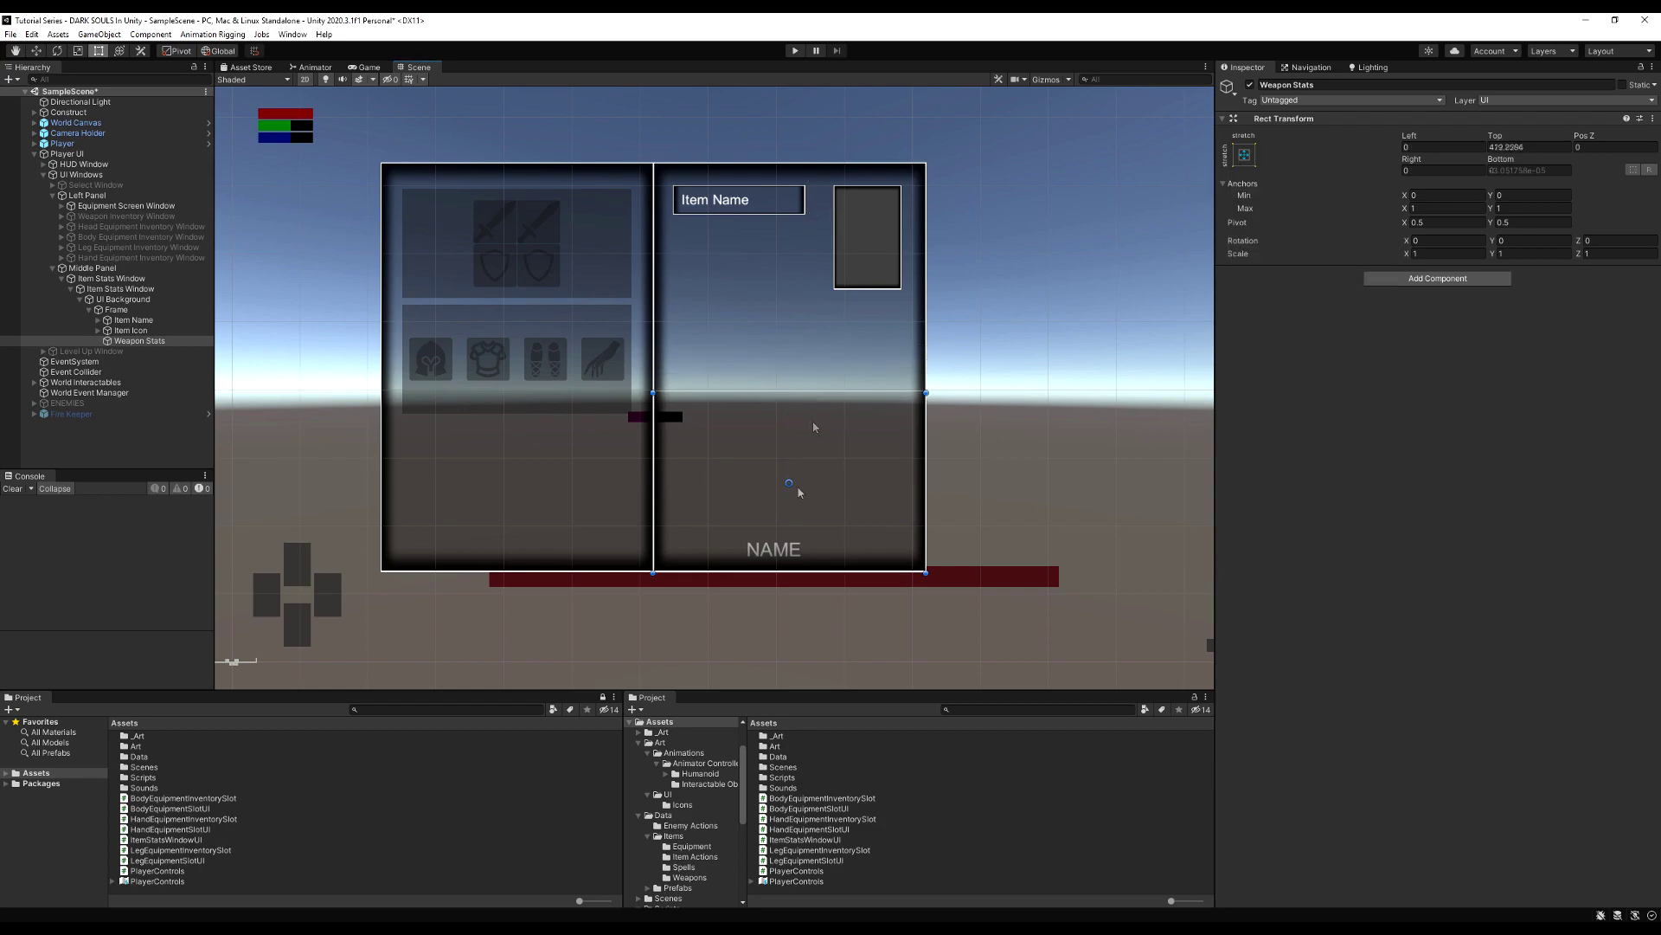
left_click_drag(785, 574, 795, 525)
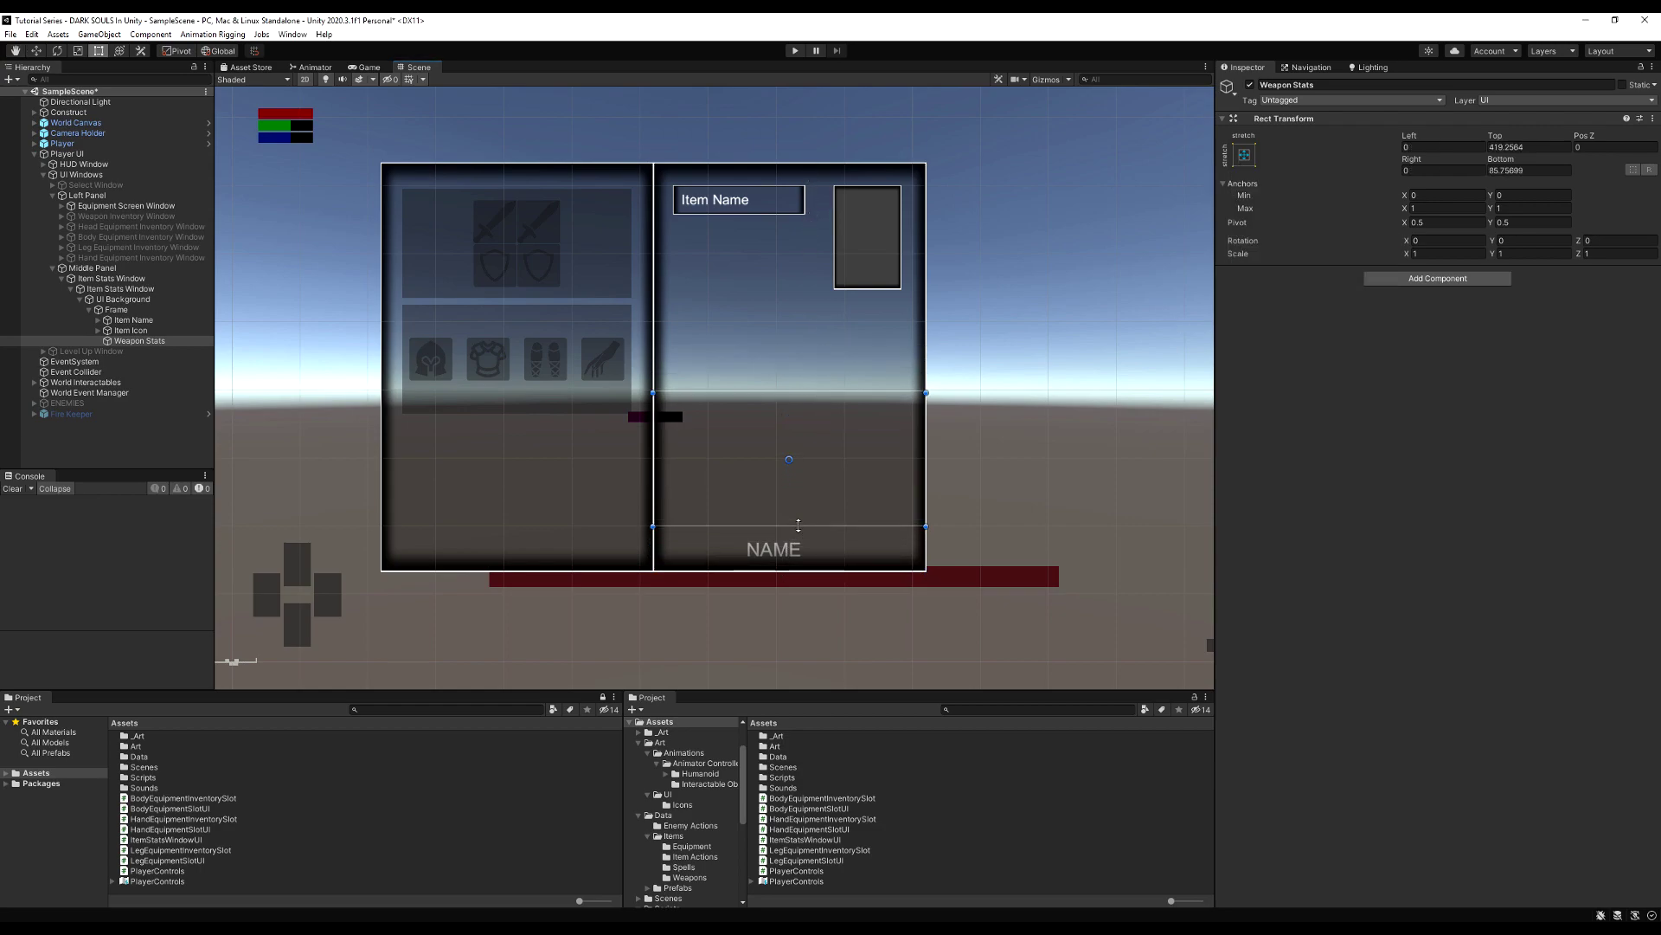
left_click_drag(784, 390, 785, 345)
right_click(138, 341)
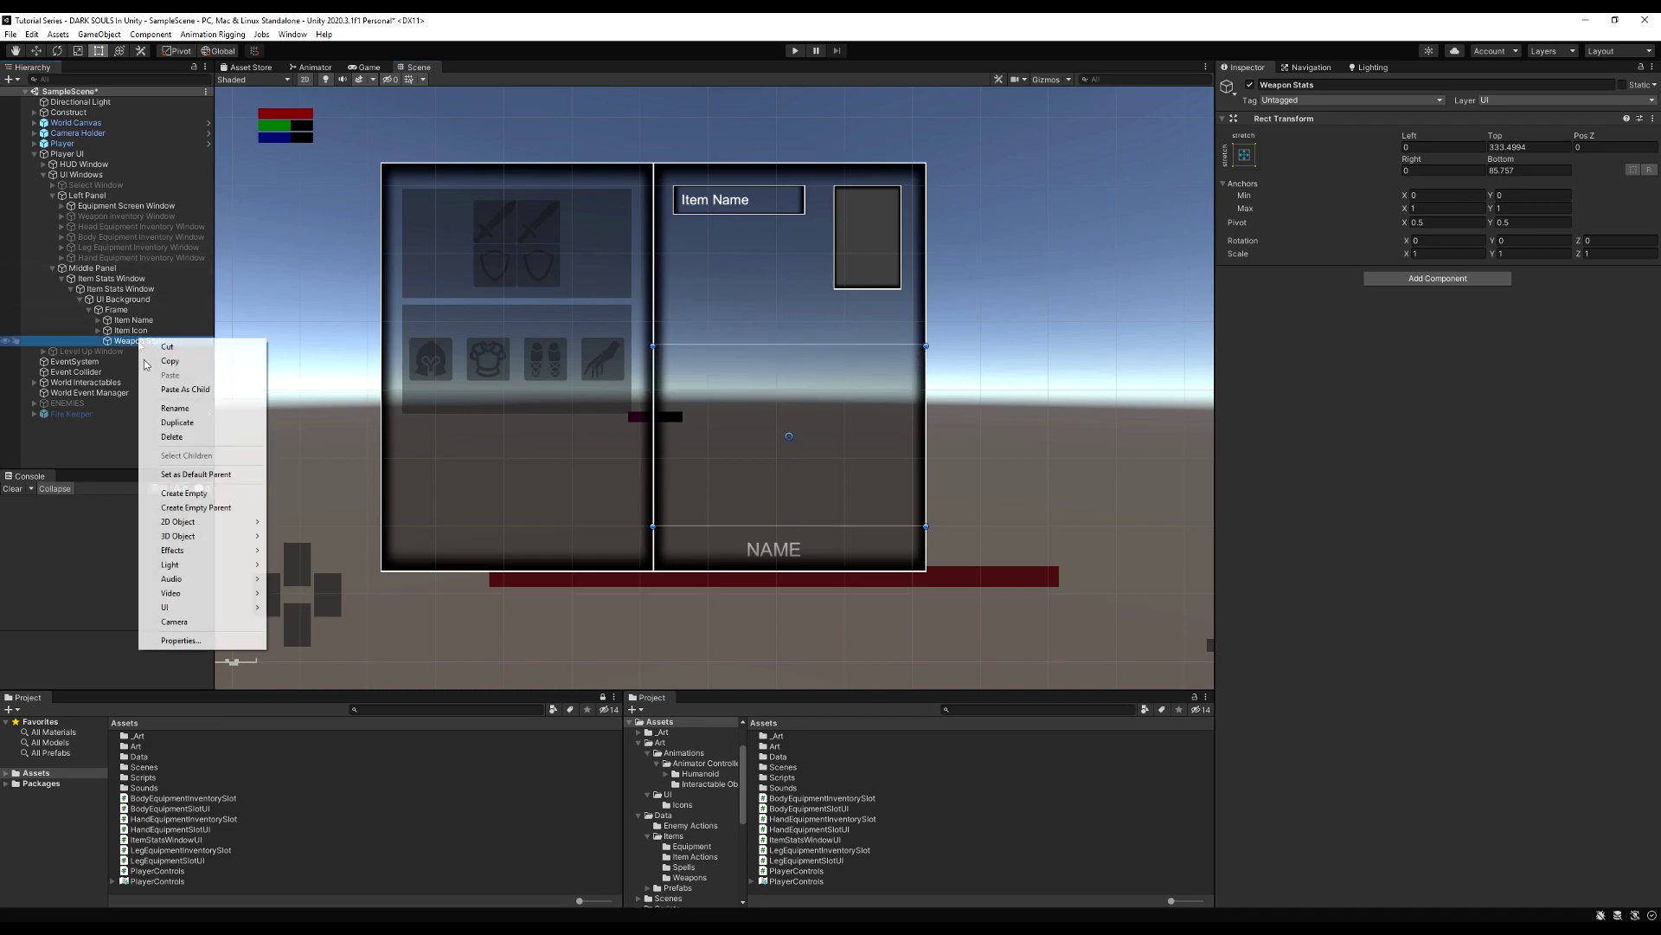
Step: Create an empty 'Attack Power' child under Weapon Stats covering its left half
mouse_move(166, 606)
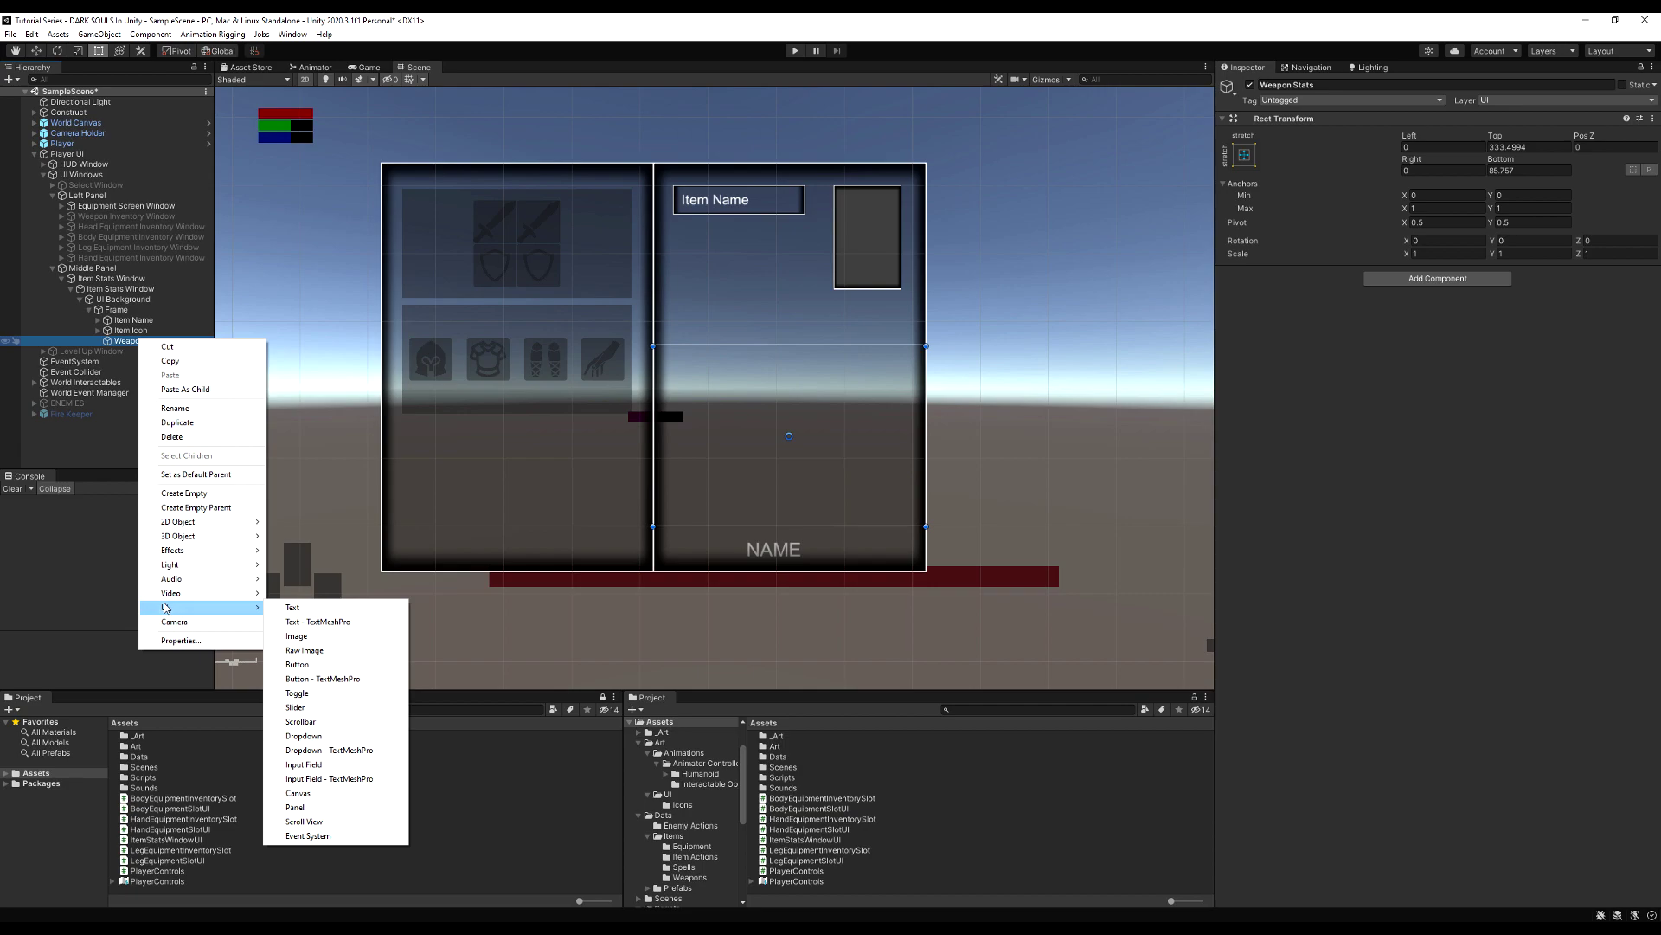
key("Escape")
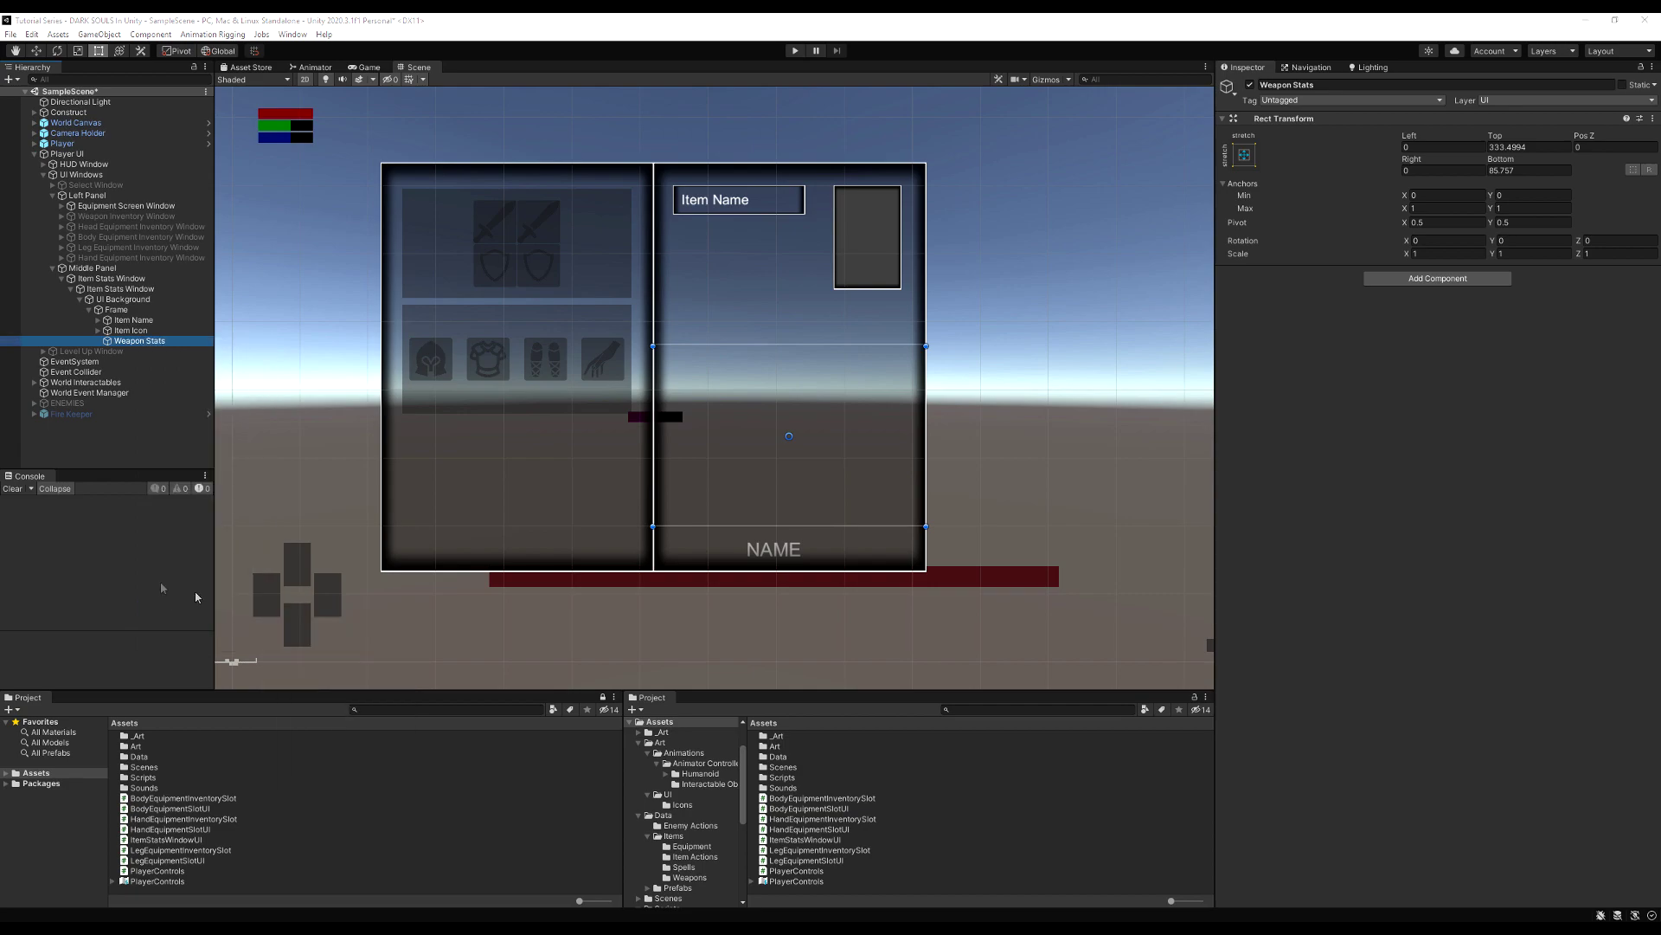
right_click(122, 344)
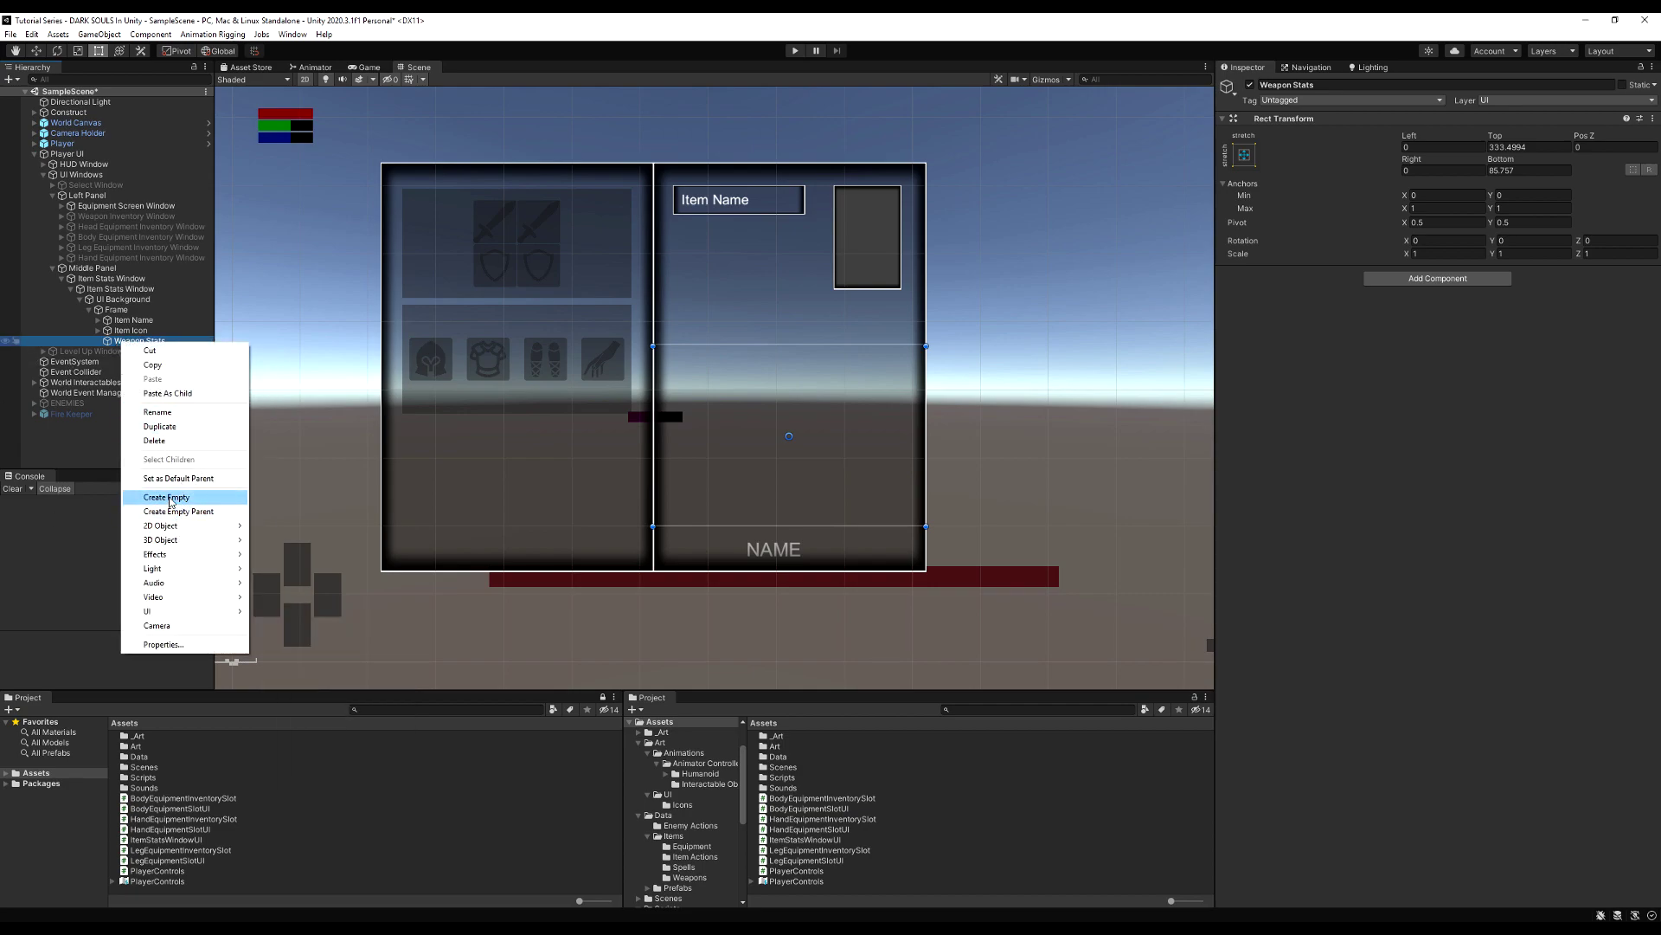
left_click(168, 497)
type("Attack Power")
key("Return")
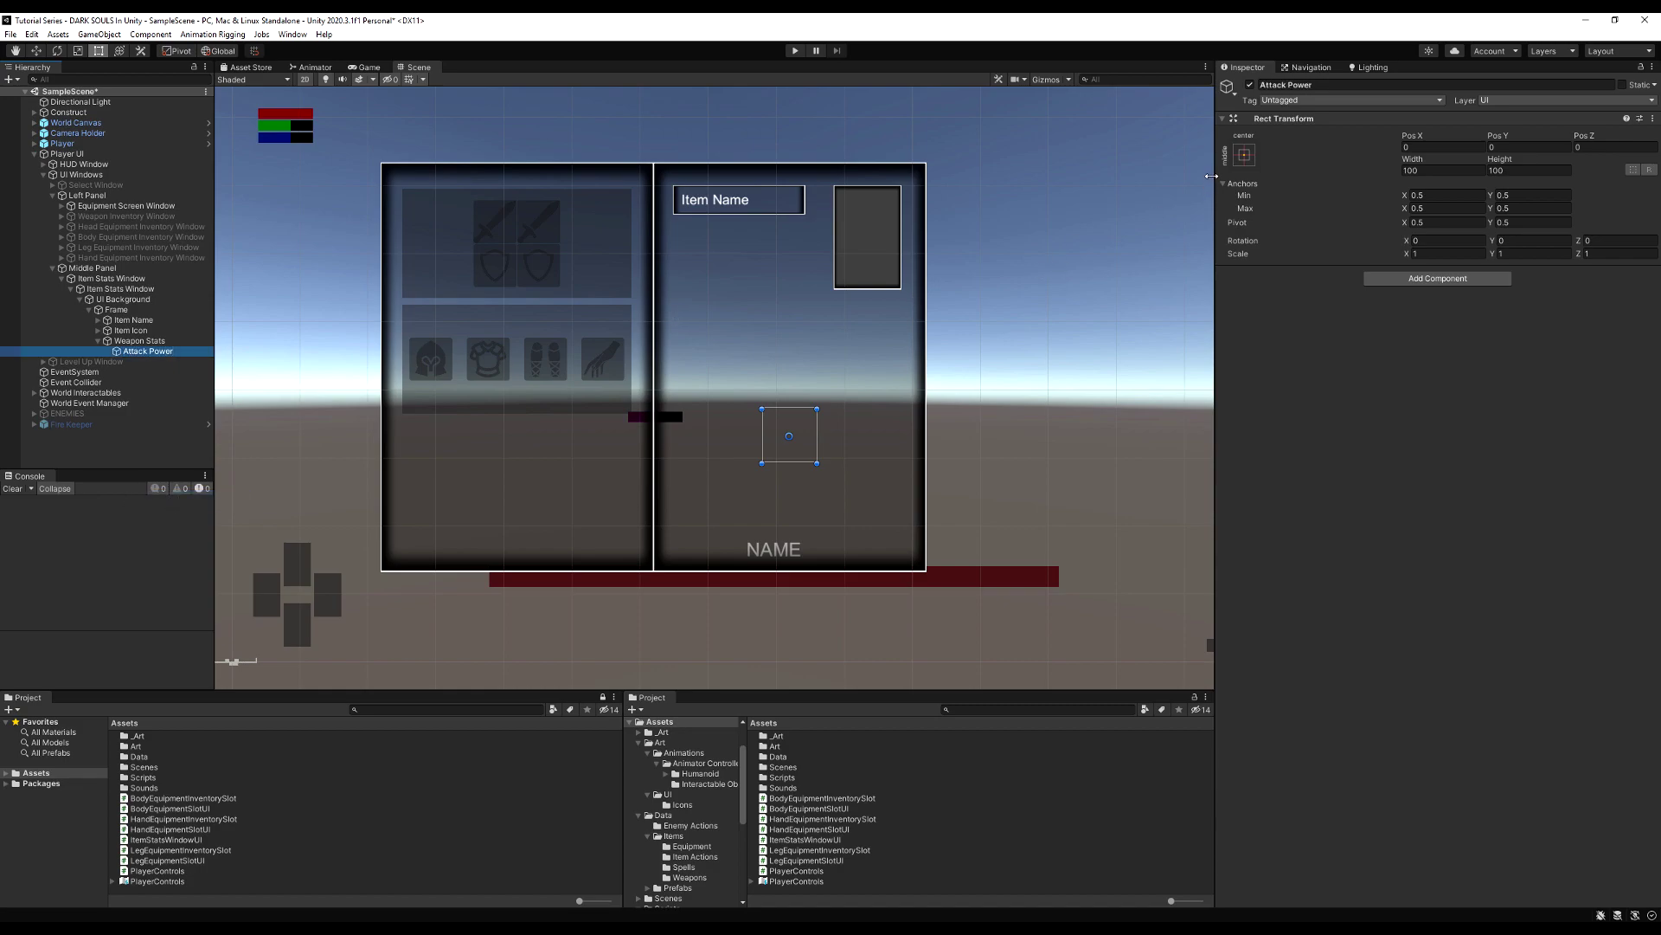
left_click(1245, 155)
left_click(1383, 350, "alt")
left_click_drag(894, 479, 779, 475)
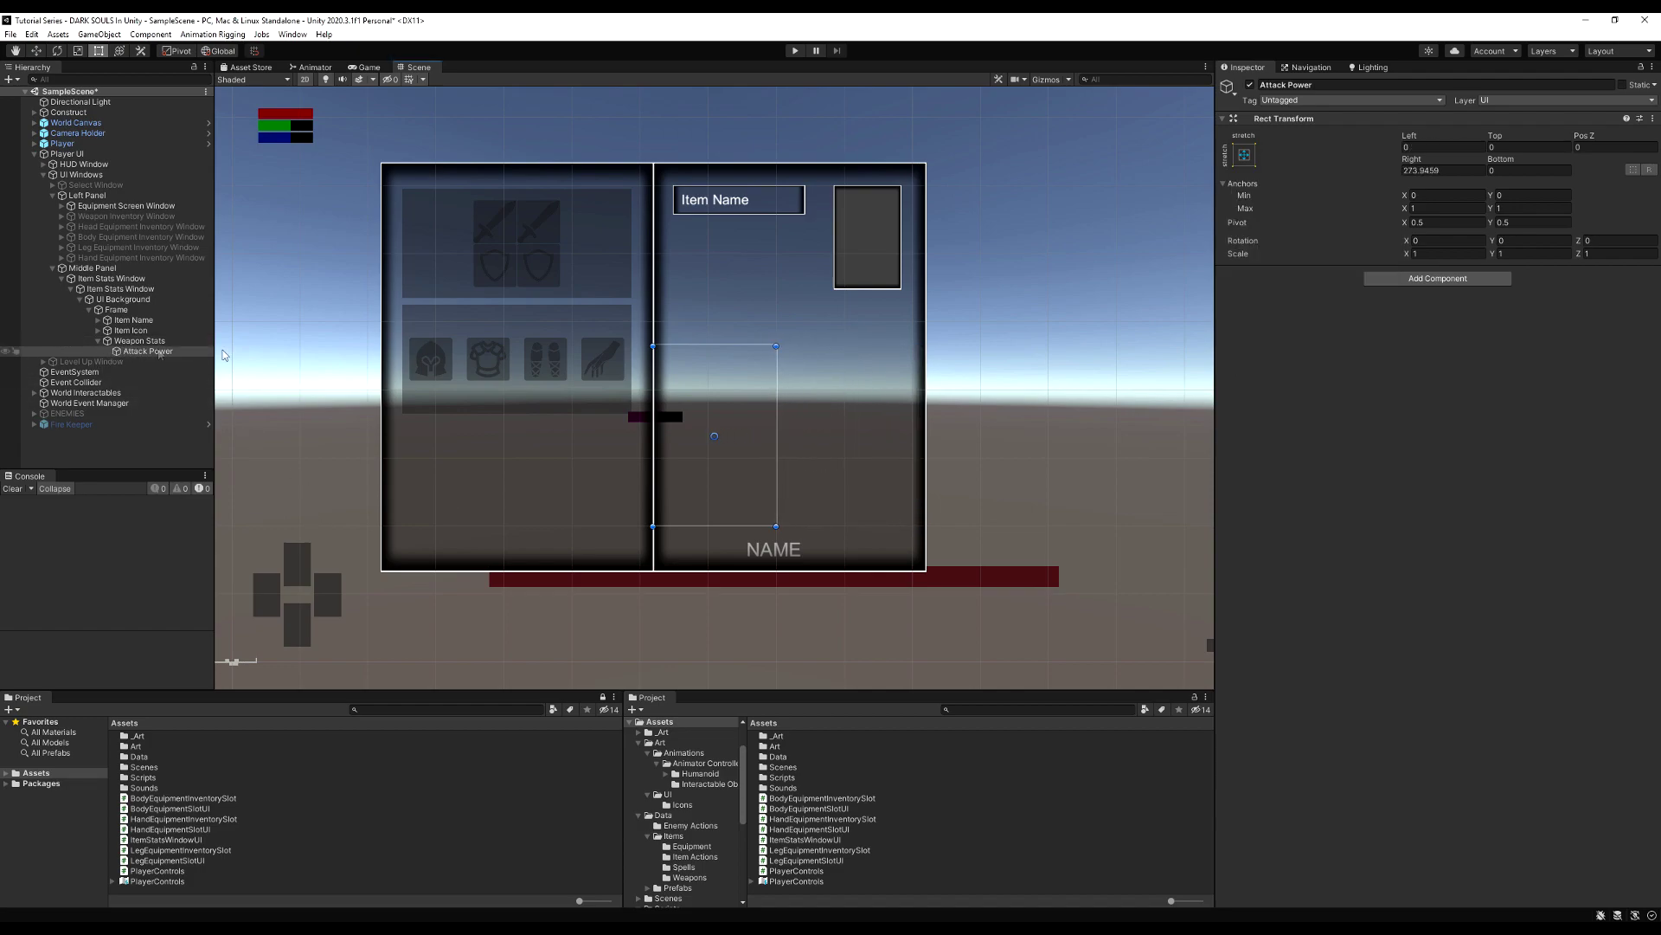
Step: Duplicate Attack Power as 'Damage Absorption' and fit it to Weapon Stats' right half
left_click(147, 351)
key("ctrl+d")
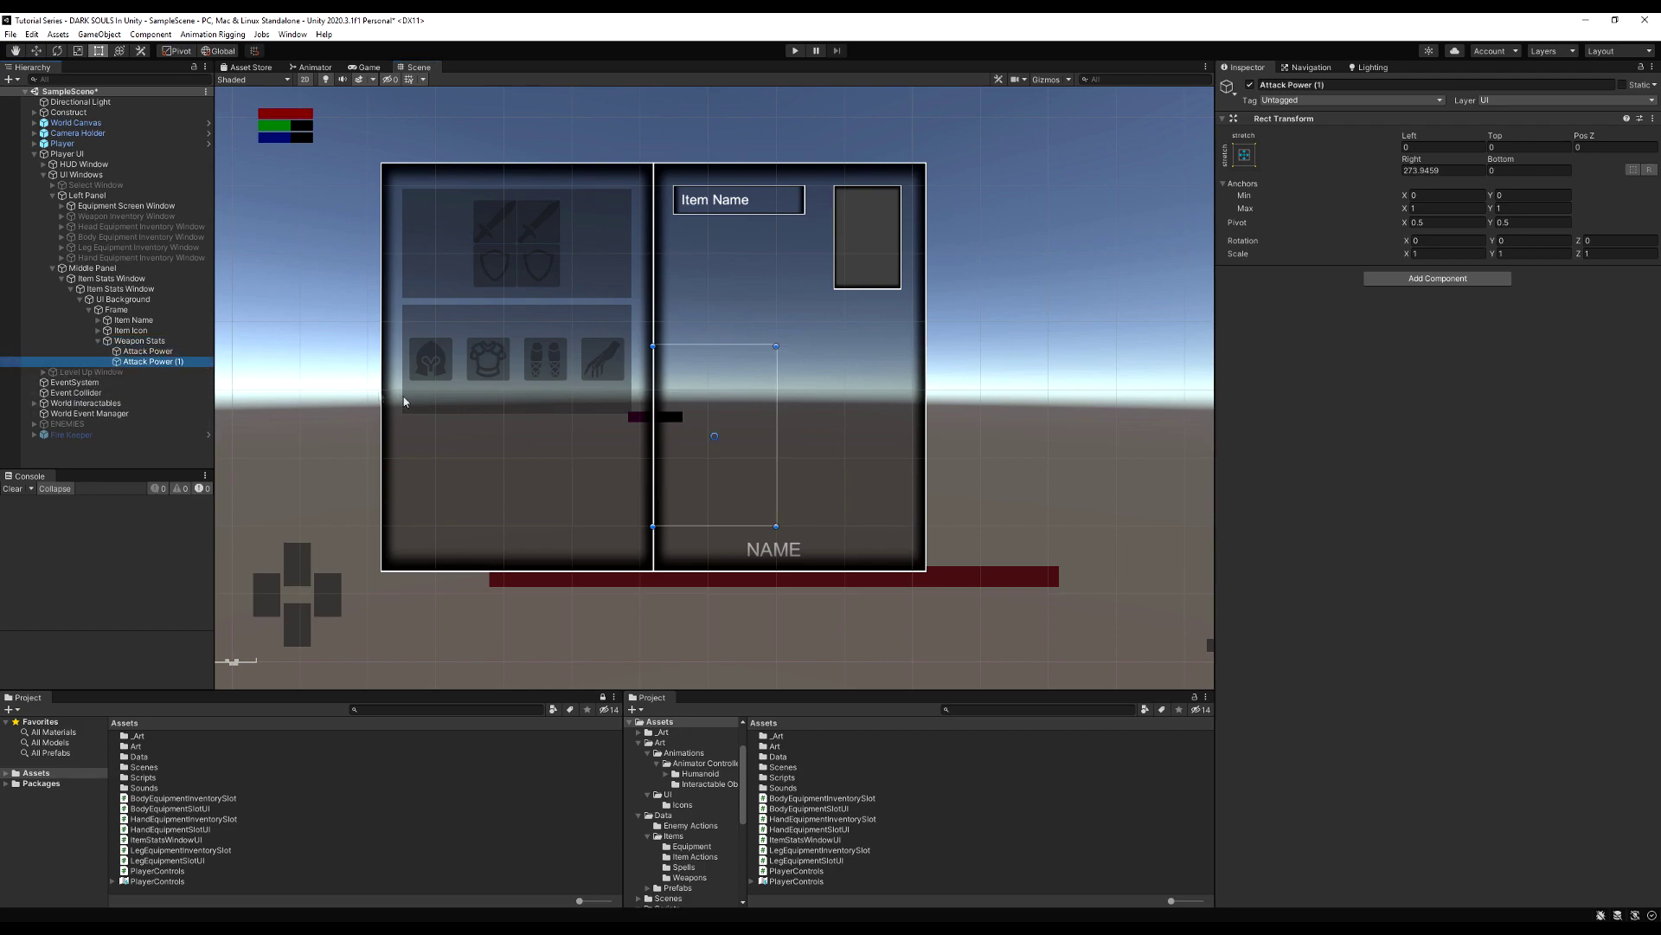
left_click(171, 363)
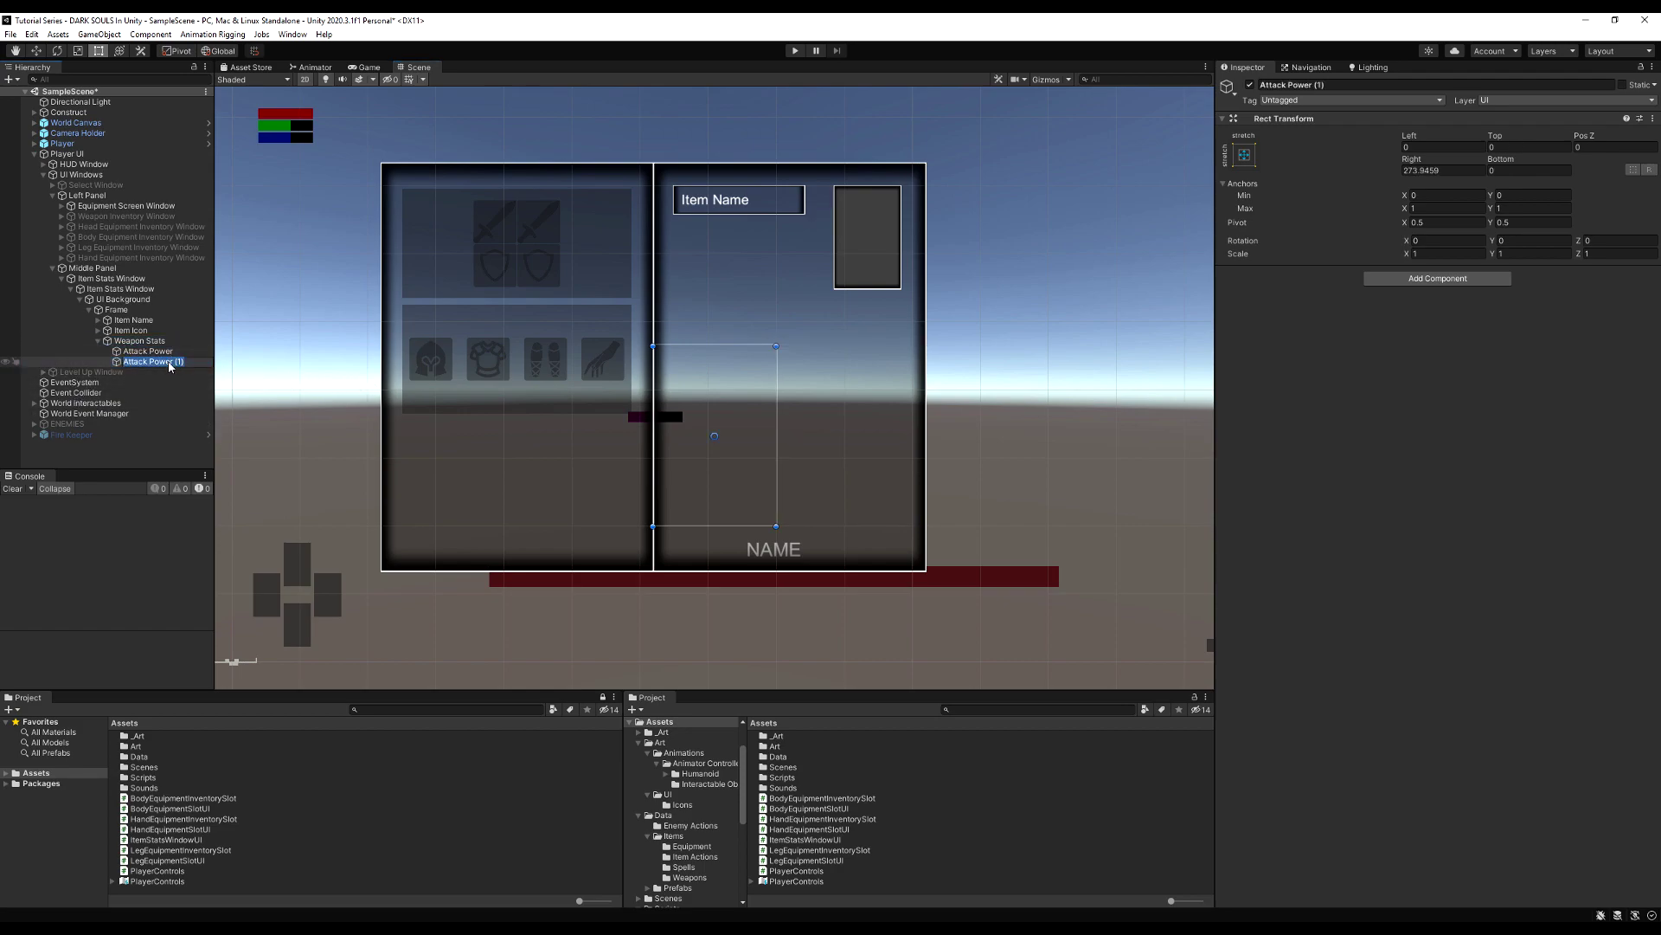
type("Damage Absorption")
key("Return")
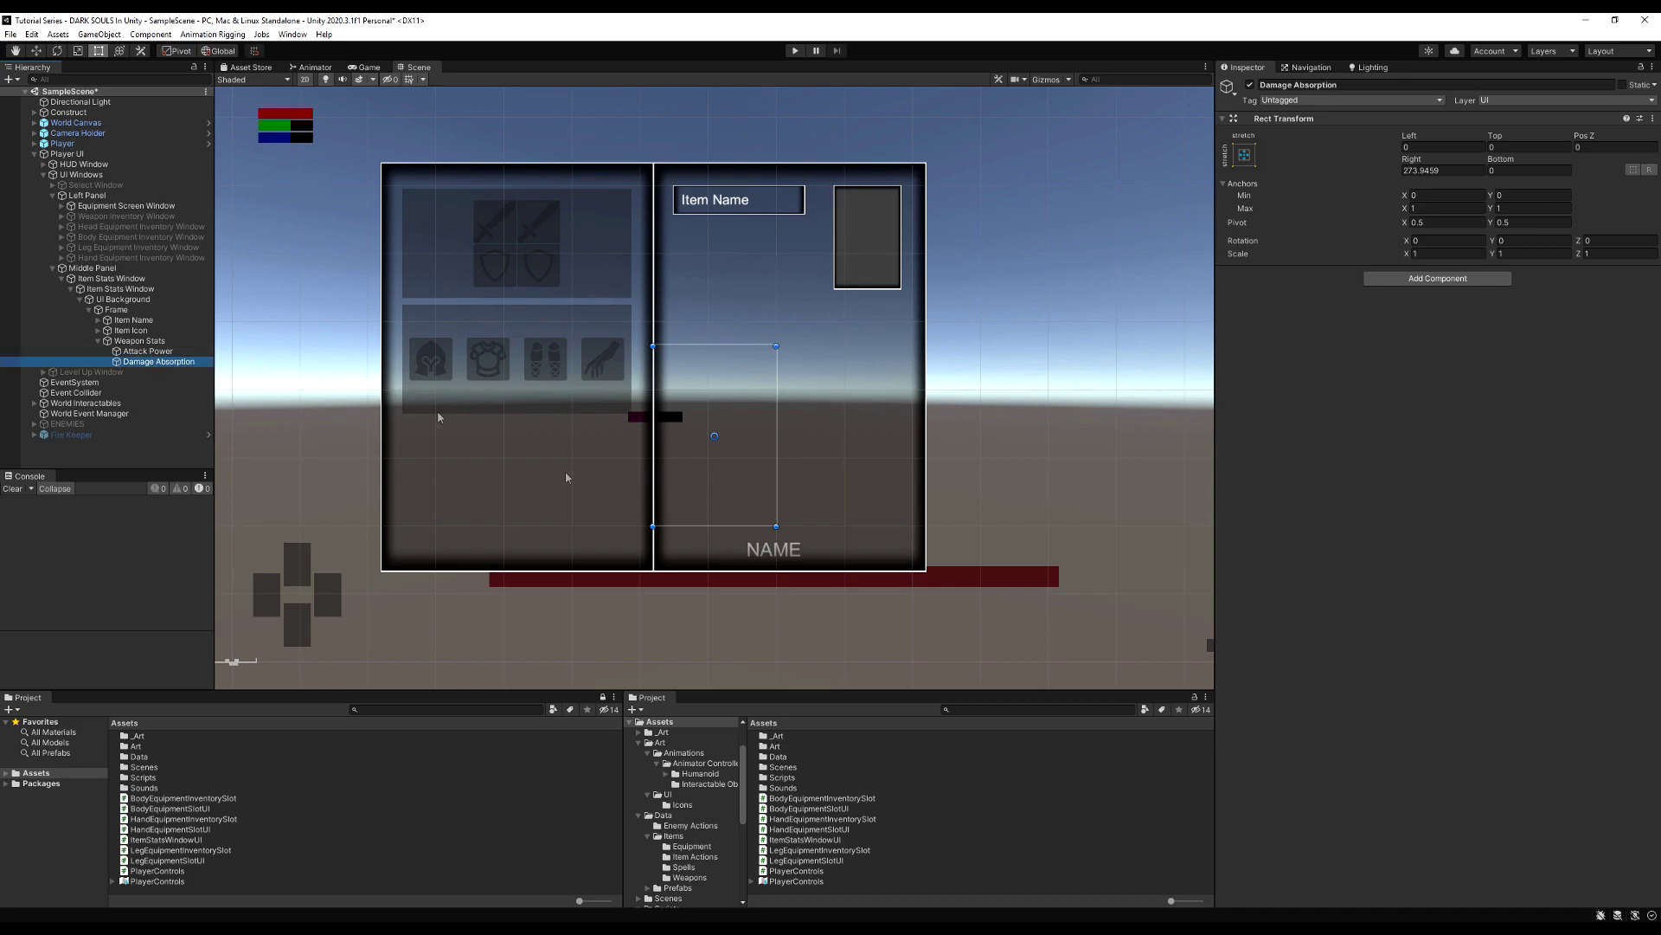
left_click_drag(738, 499, 863, 496)
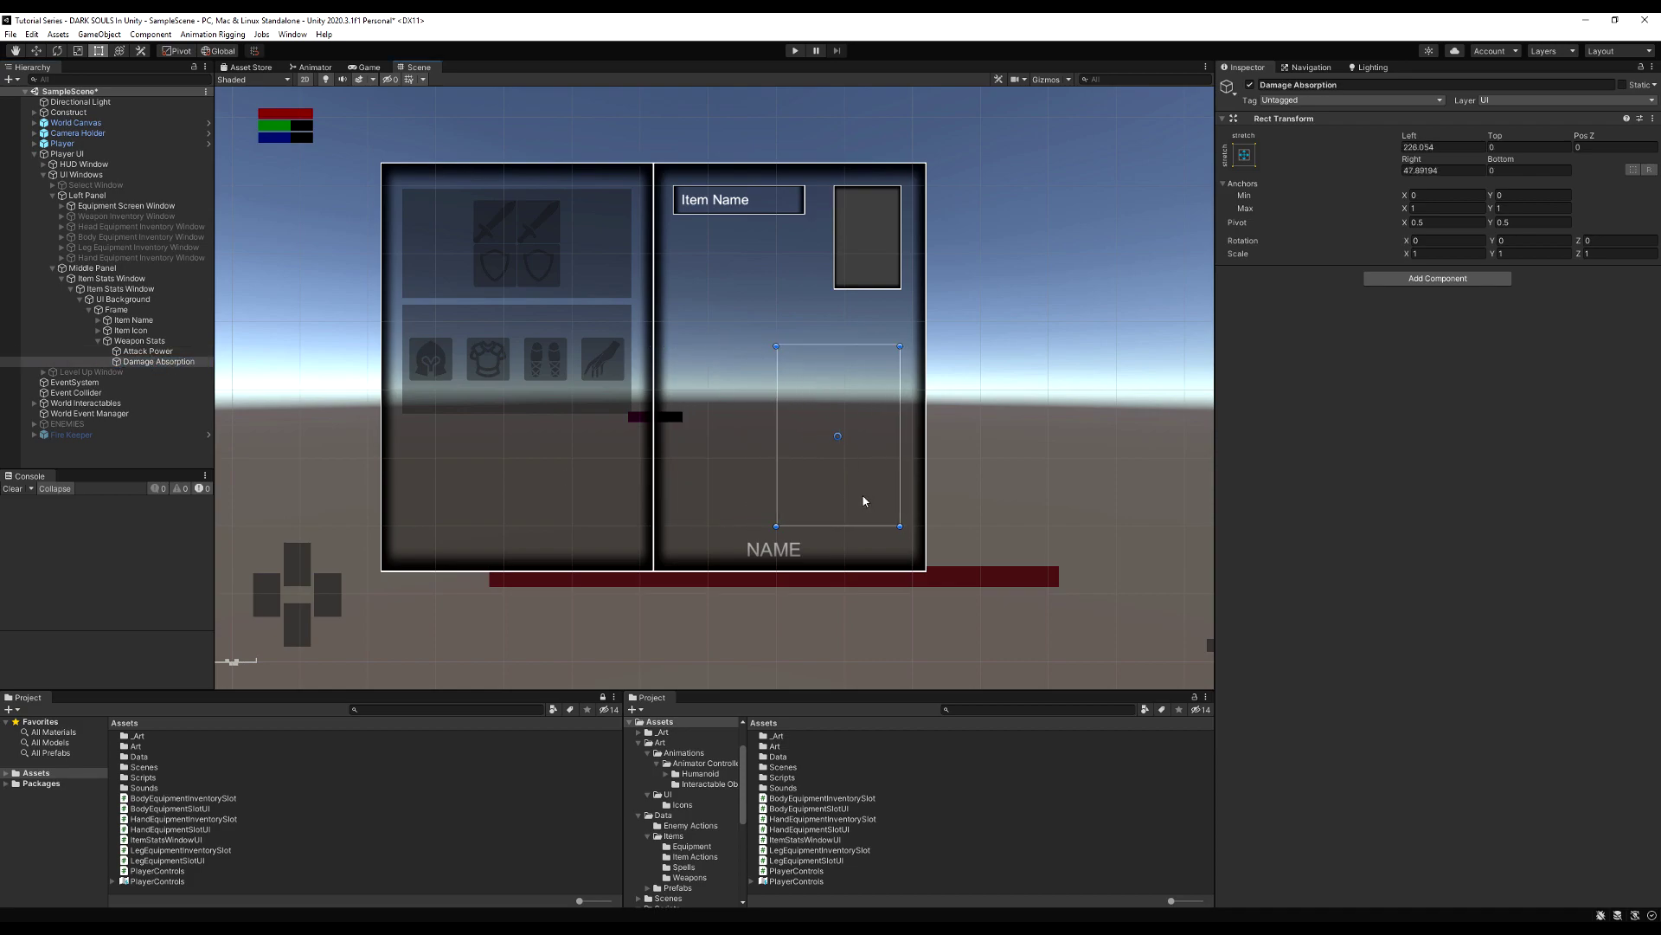
left_click(1244, 154)
left_click(1383, 350, "alt")
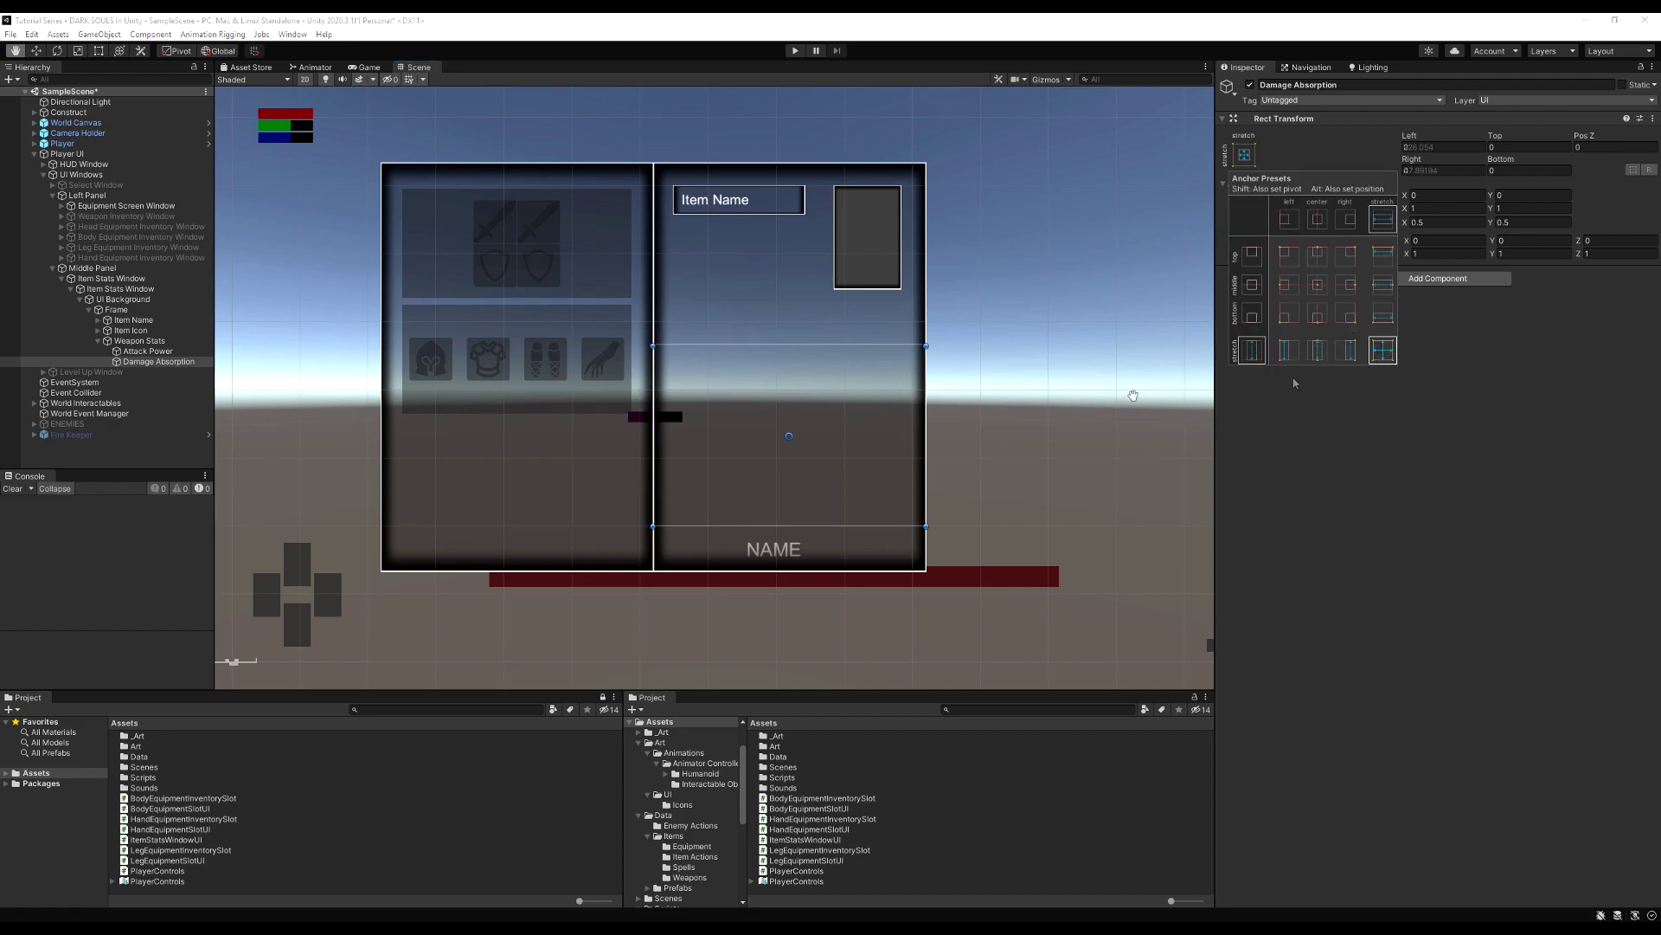
left_click_drag(656, 472, 776, 463)
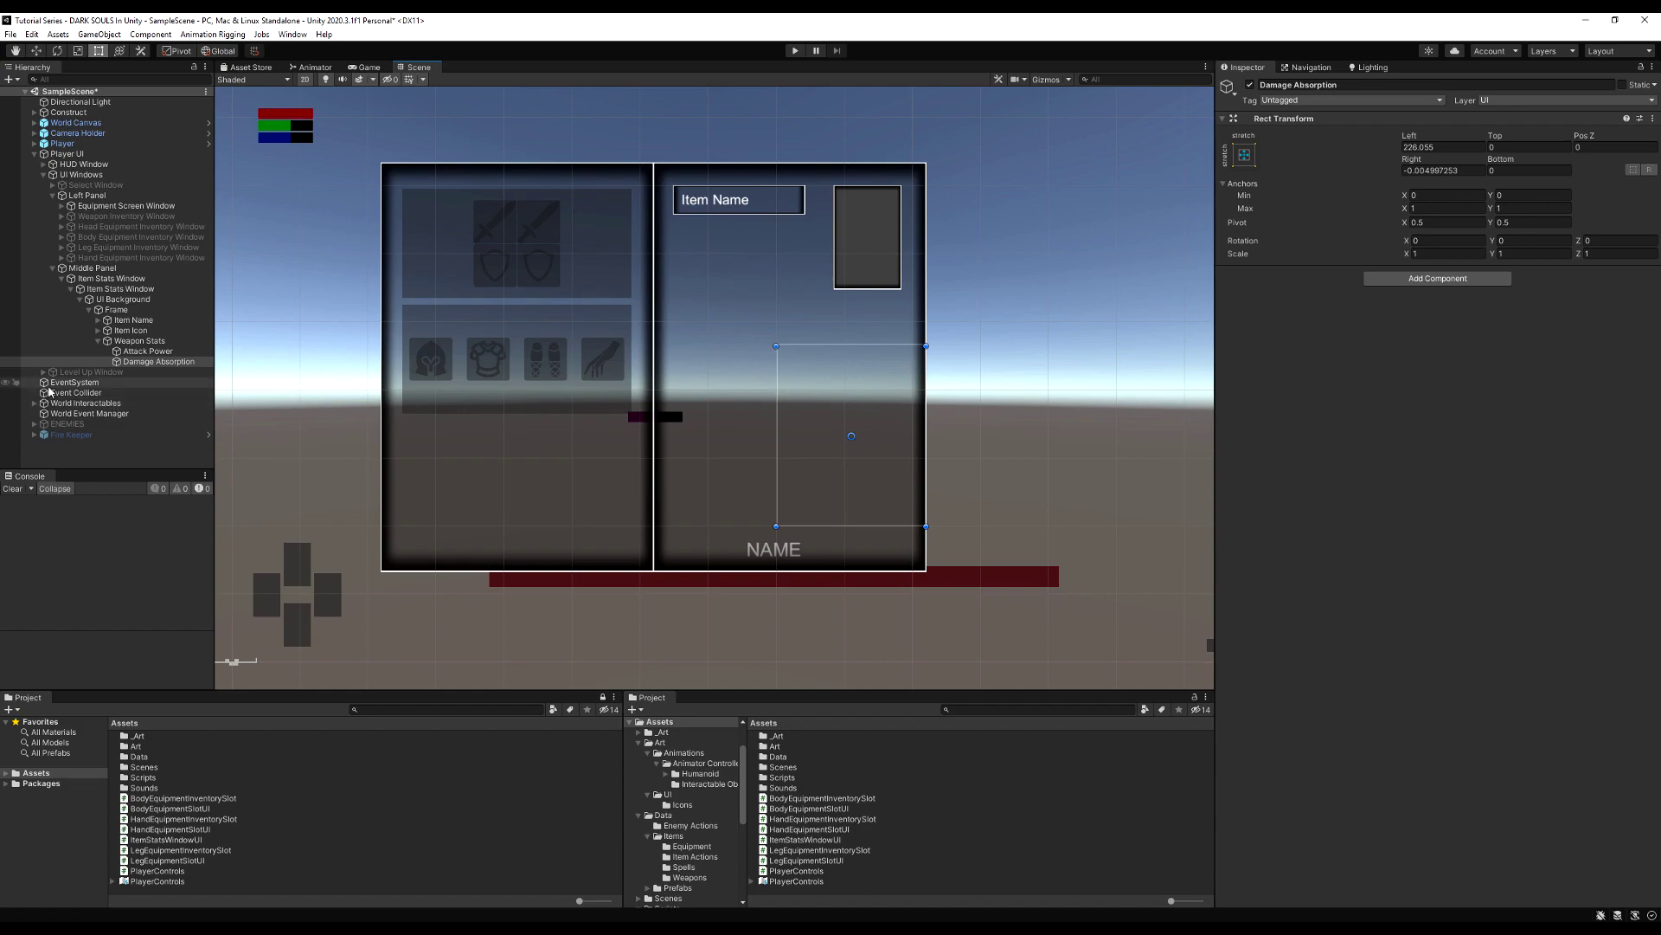
left_click(152, 352)
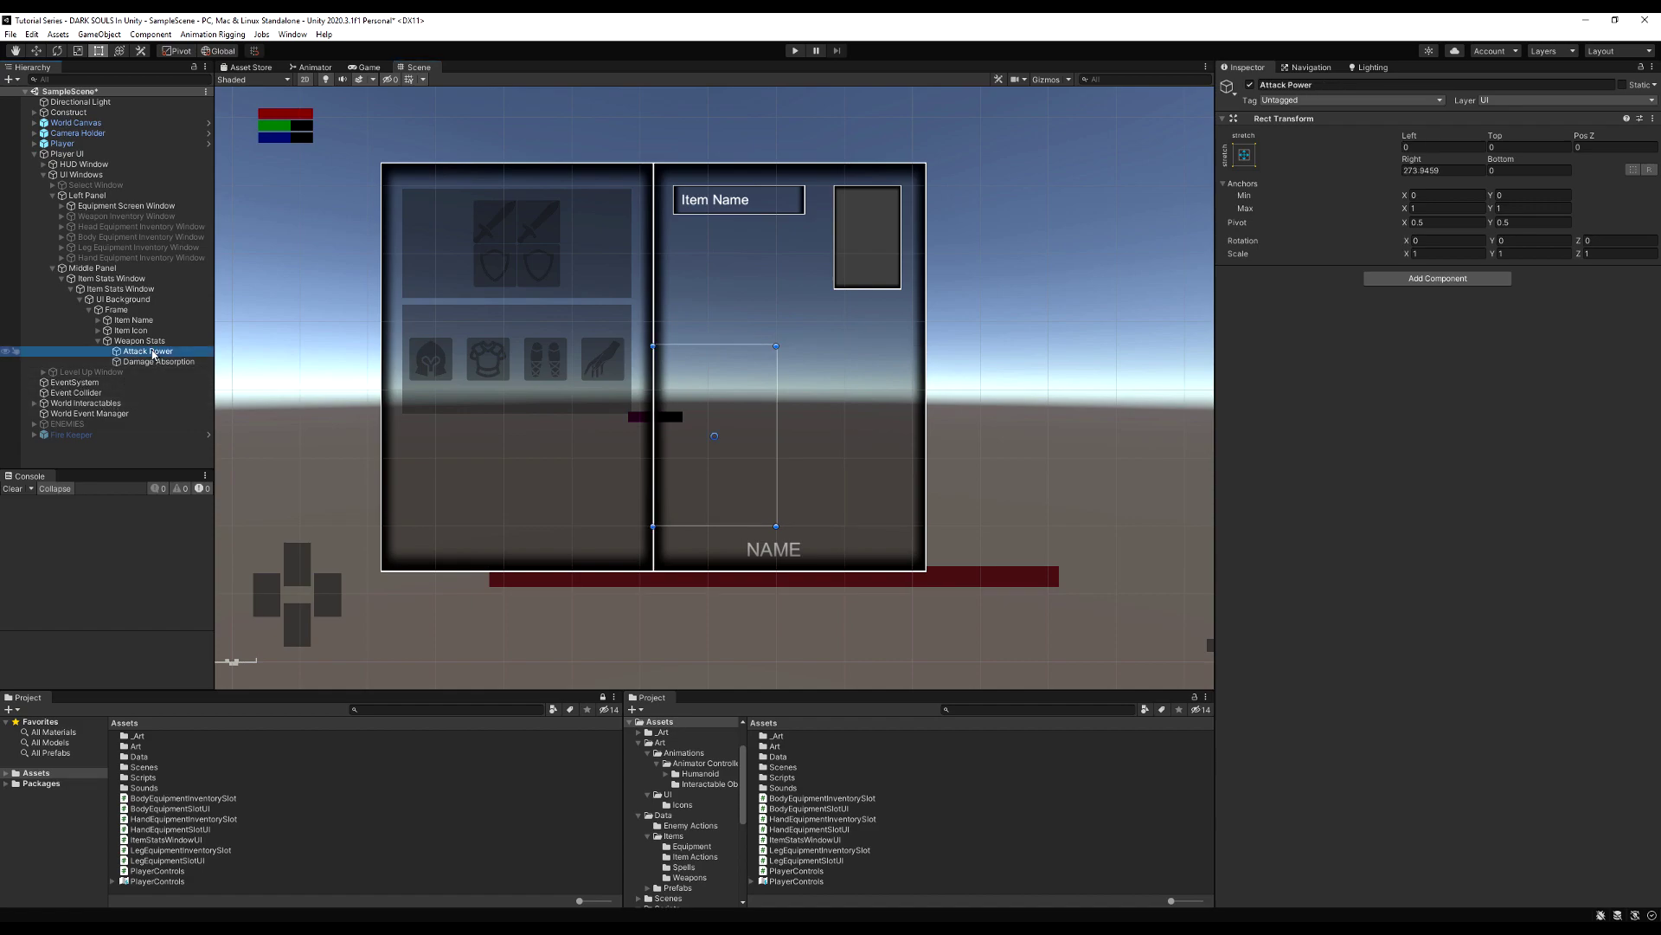
Step: Add a Text child named 'Title' under Attack Power reading 'Attack Power'
right_click(152, 353)
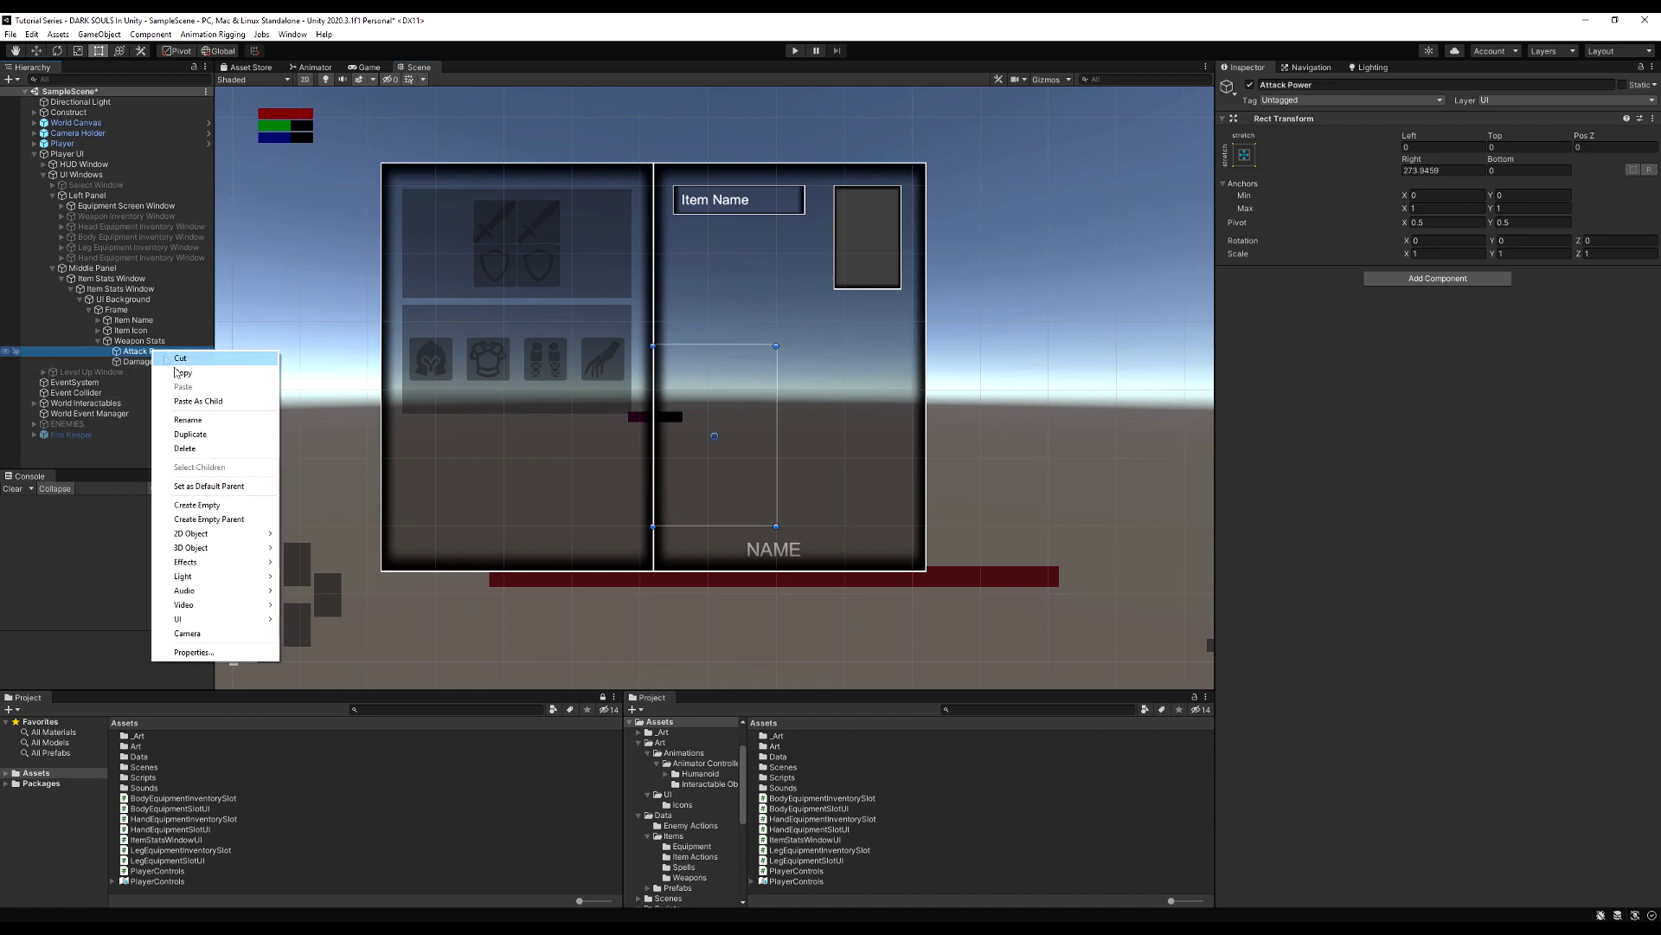
mouse_move(208, 619)
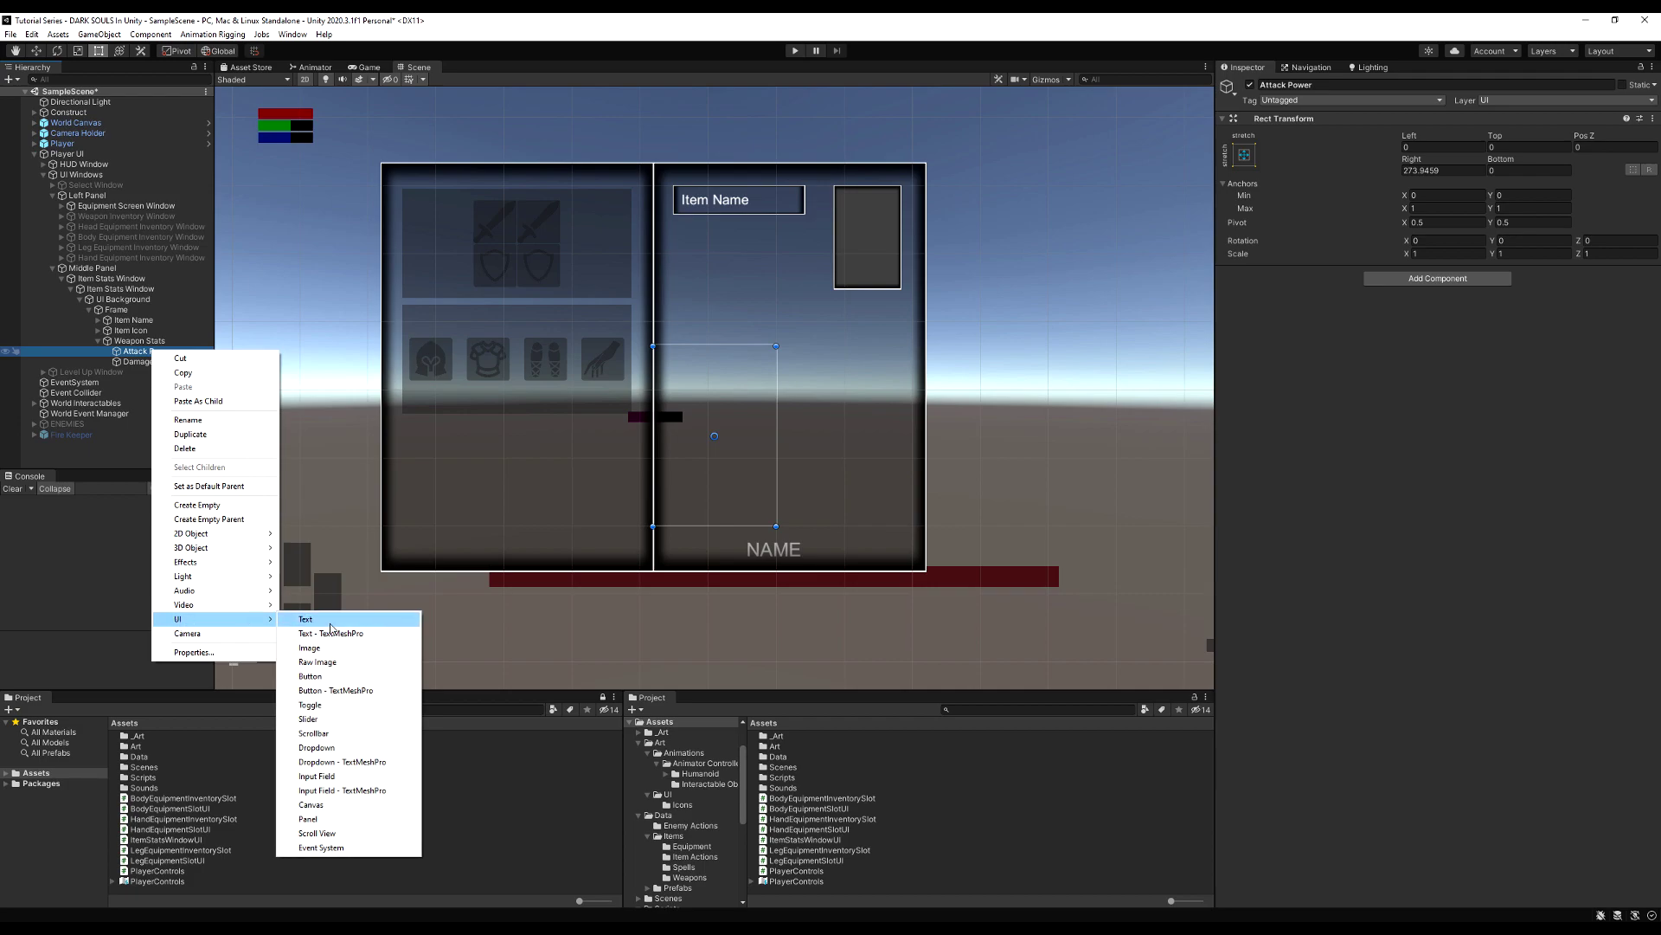
left_click(327, 620)
type("Titl")
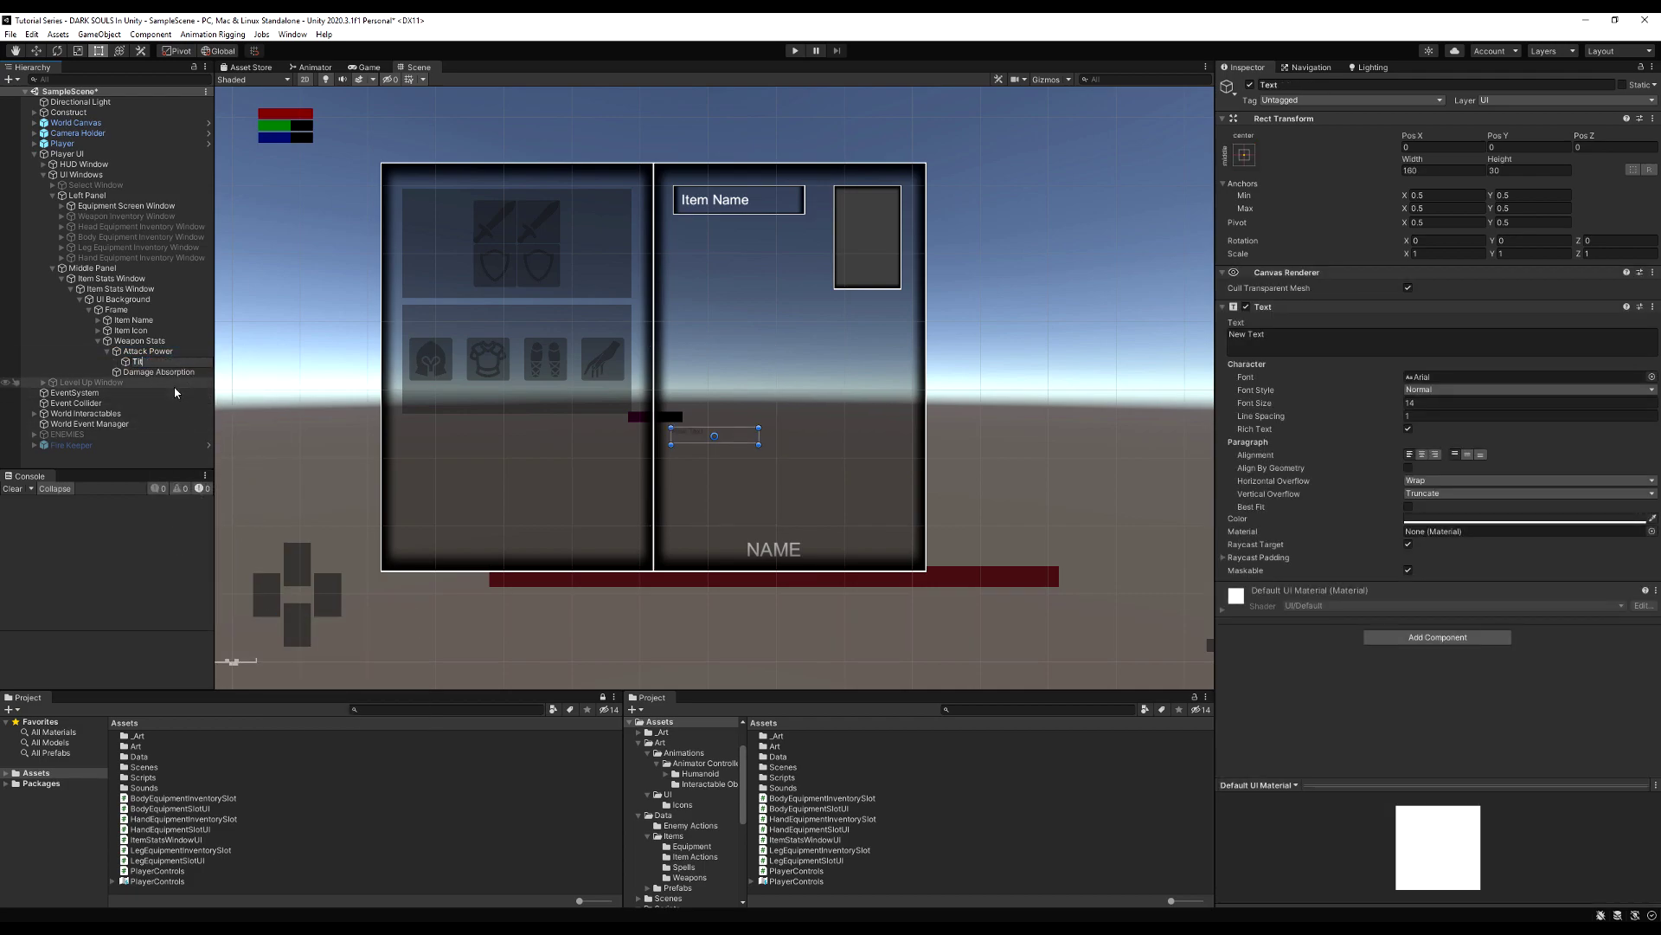
type("e")
key("Return")
left_click(1286, 342)
type("A")
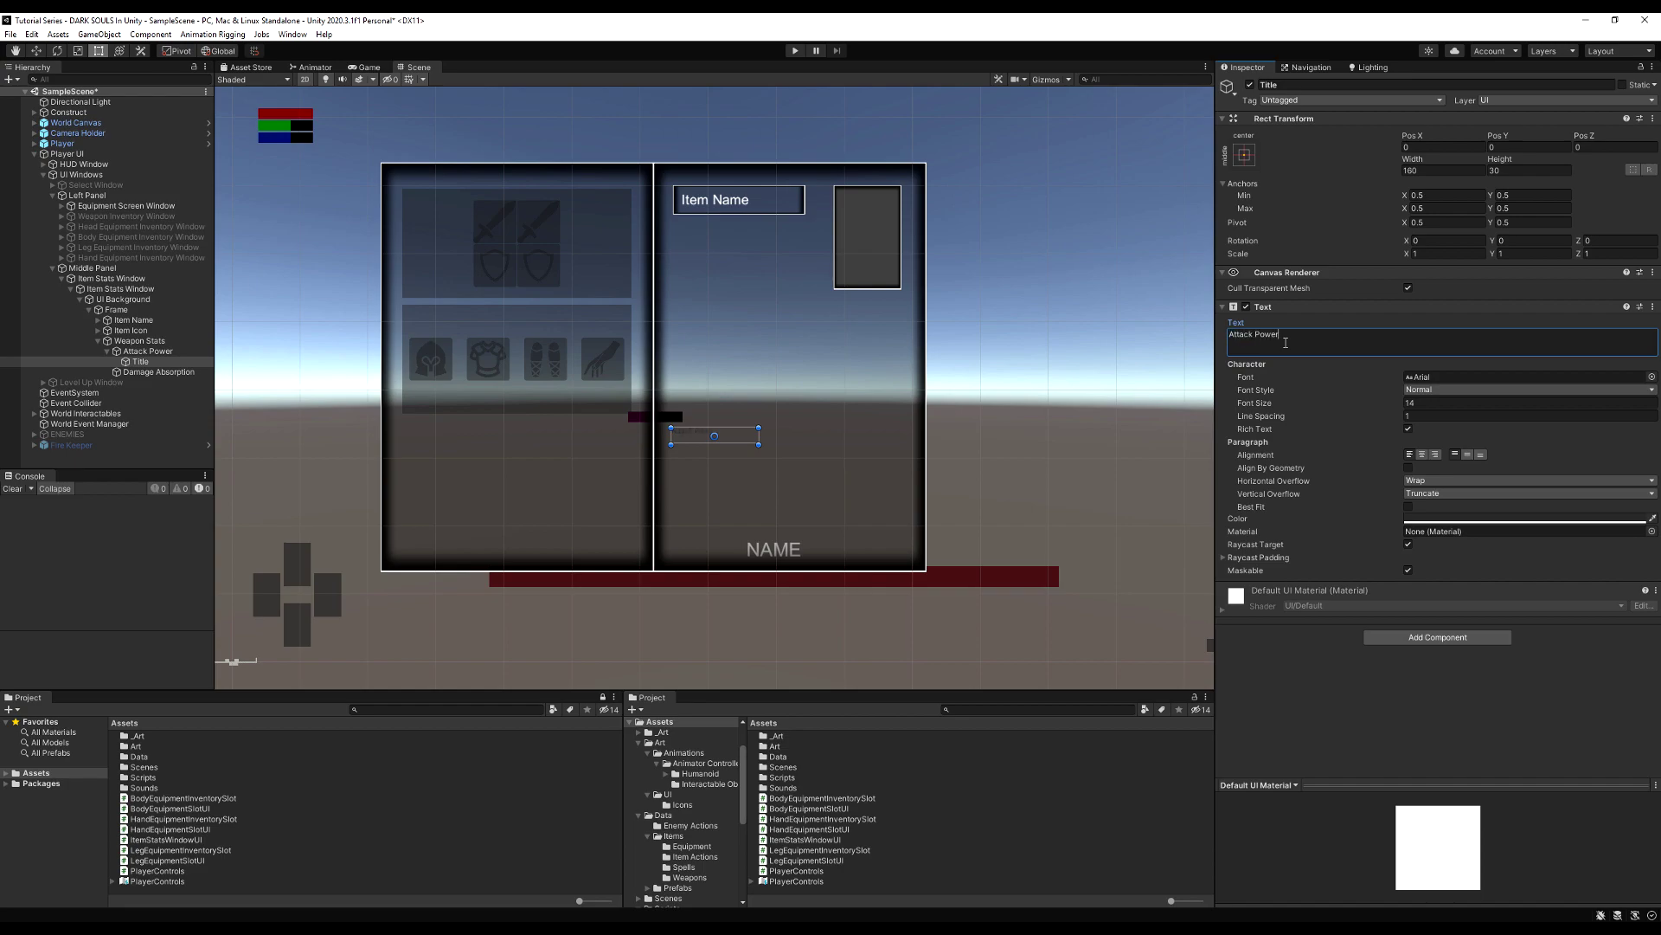
Step: Centre the title text and stretch it into a strip along Attack Power's top
left_click(1462, 518)
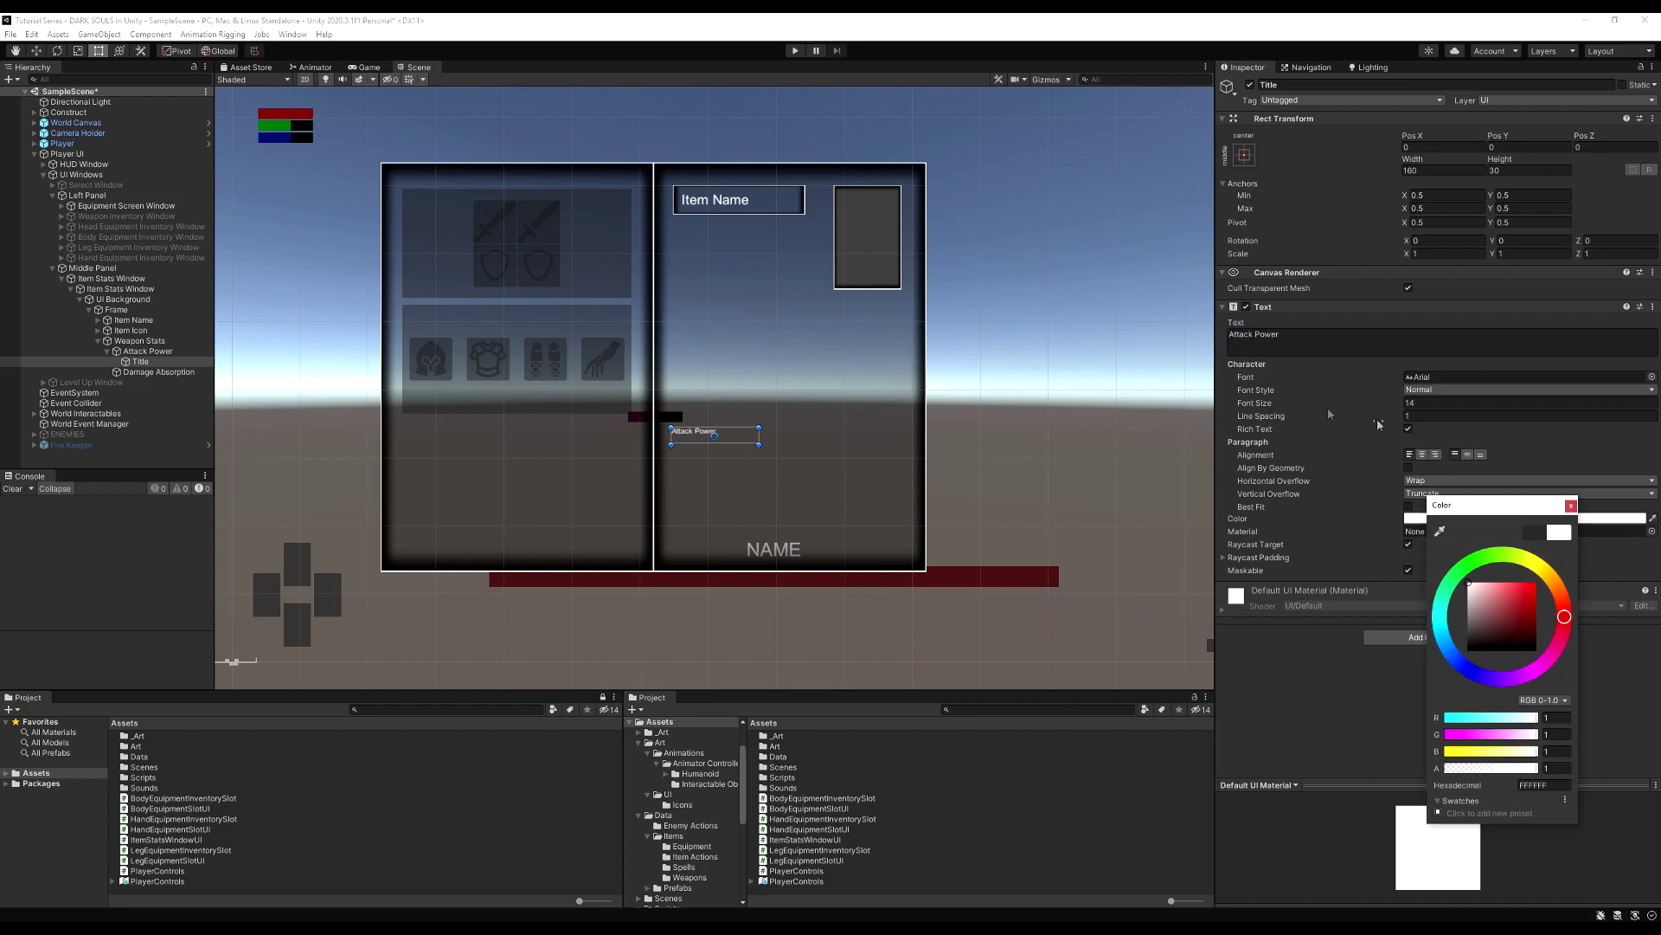
left_click(1571, 505)
left_click(1421, 455)
left_click(1467, 454)
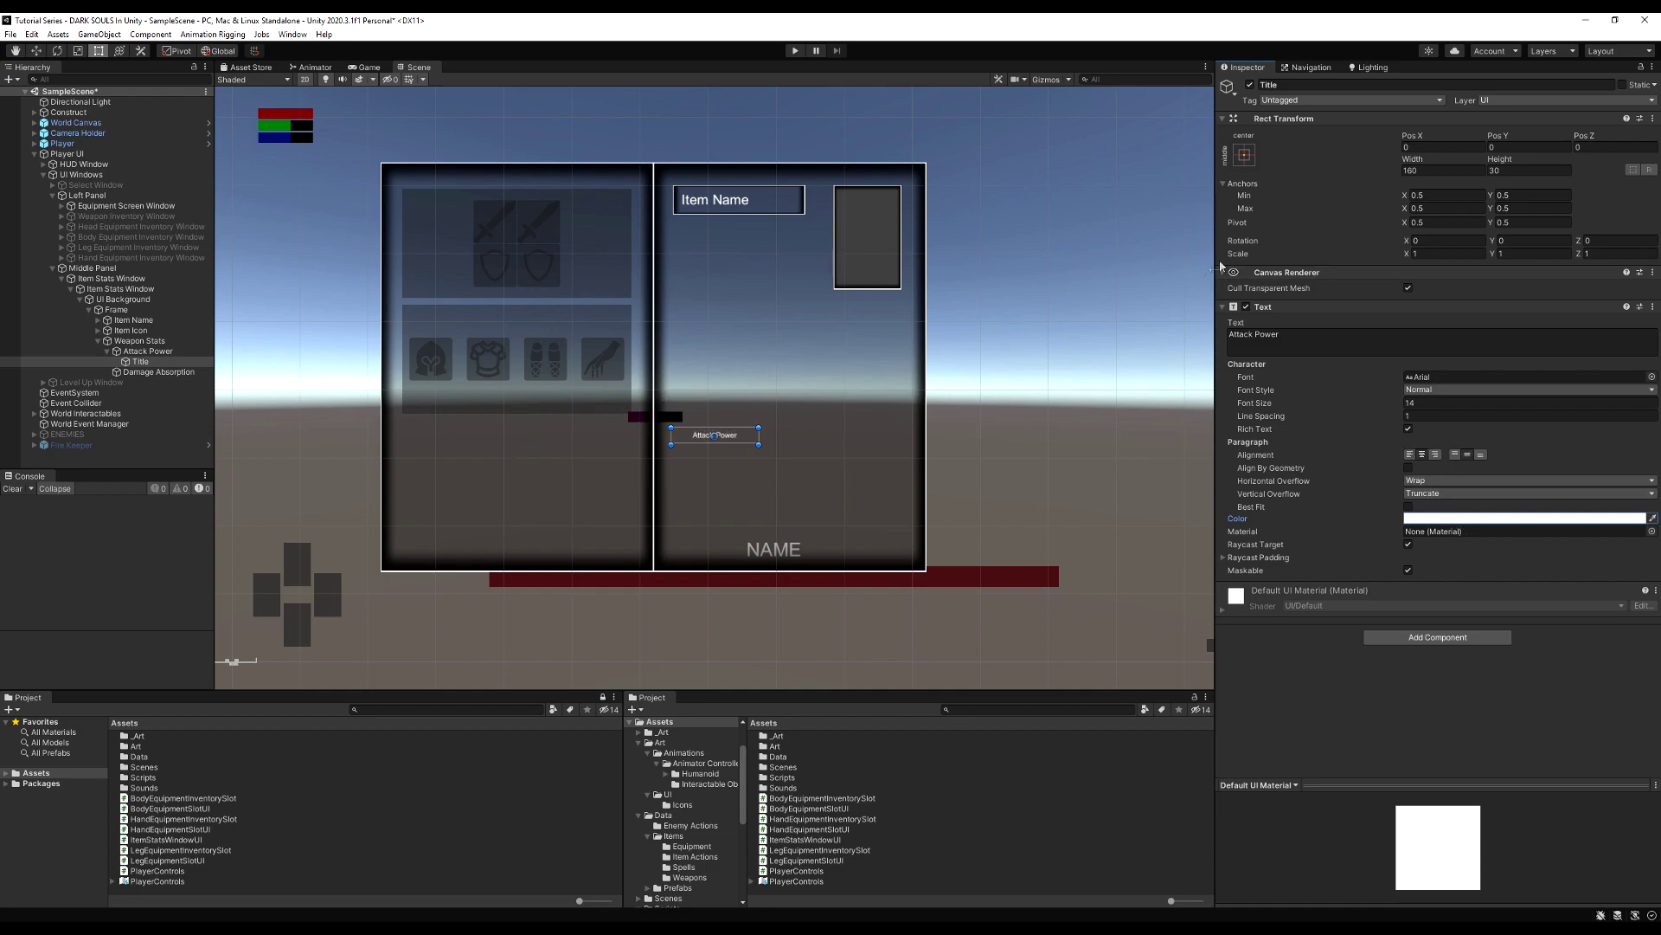
left_click(1244, 154)
left_click(1383, 349)
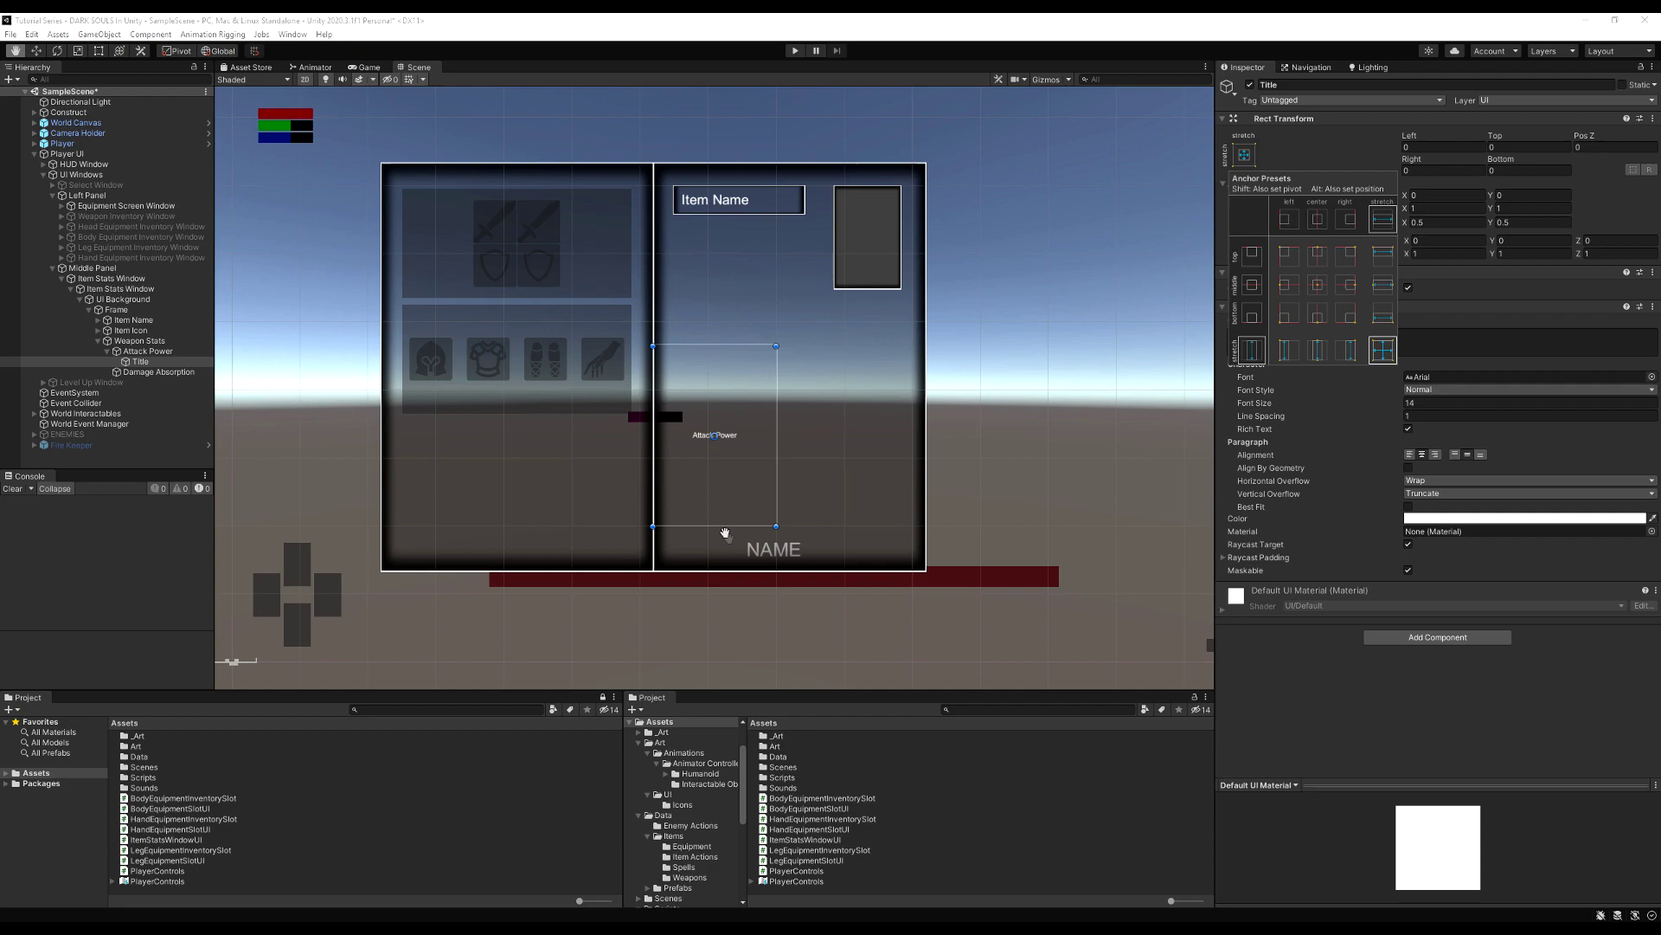
left_click_drag(715, 525, 737, 362)
Step: Paste a copy of Title into Damage Absorption, reset it, and fit it along the top
right_click(137, 362)
left_click(142, 372)
right_click(141, 373)
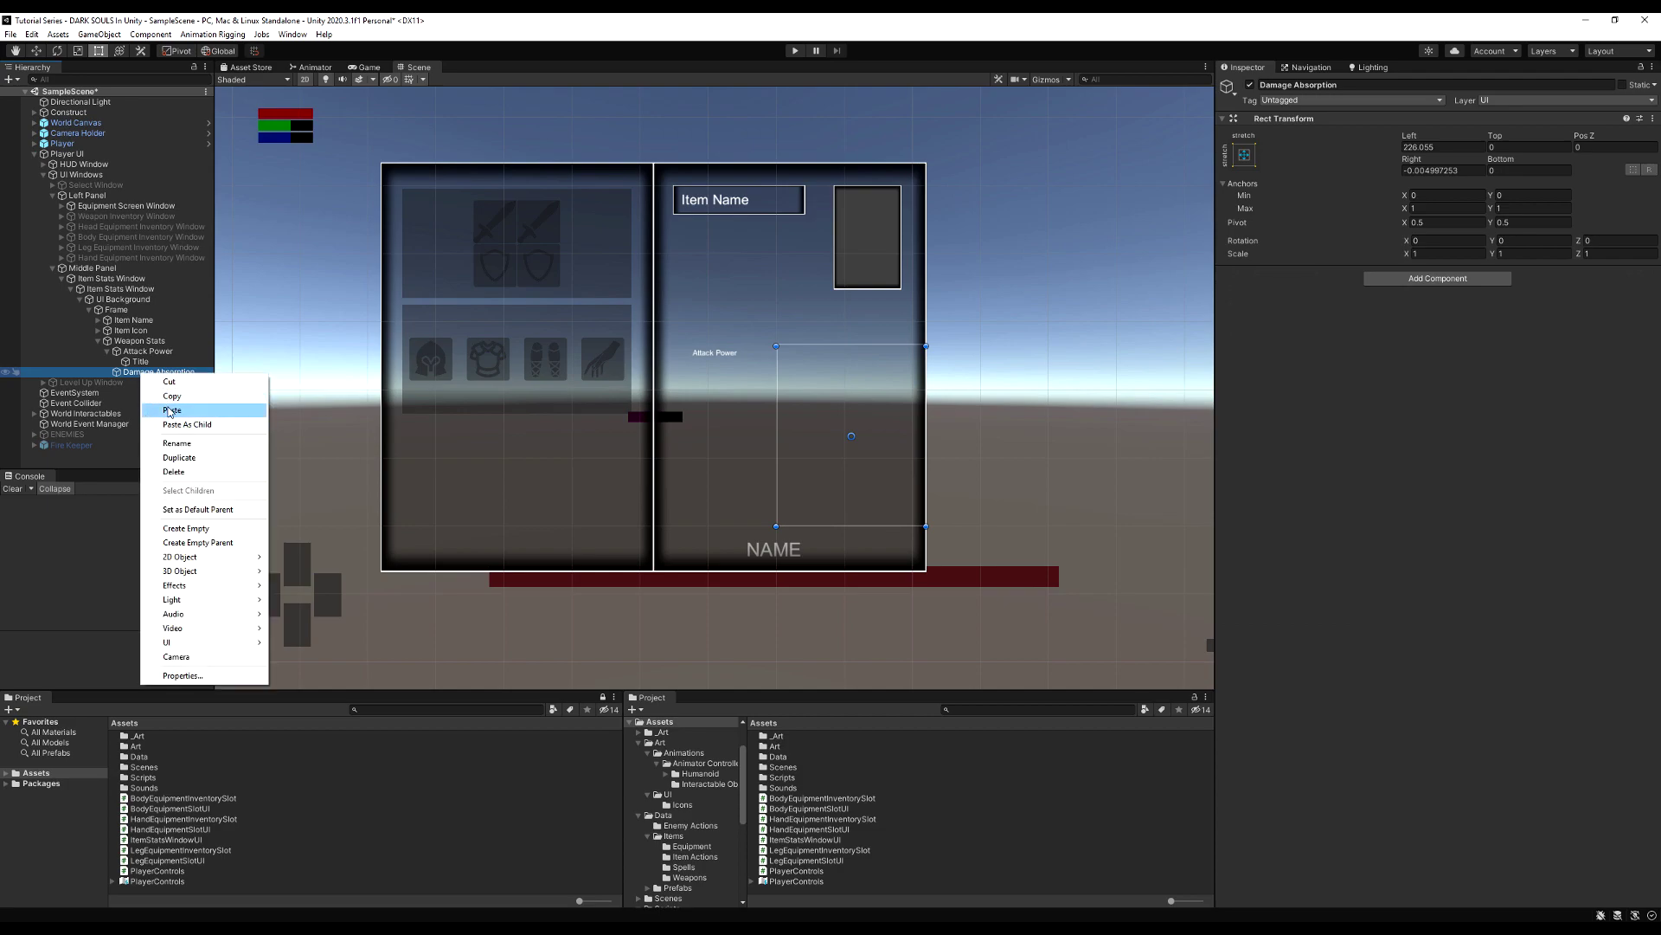
left_click(187, 424)
right_click(1285, 119)
left_click(1302, 123)
left_click(1245, 154)
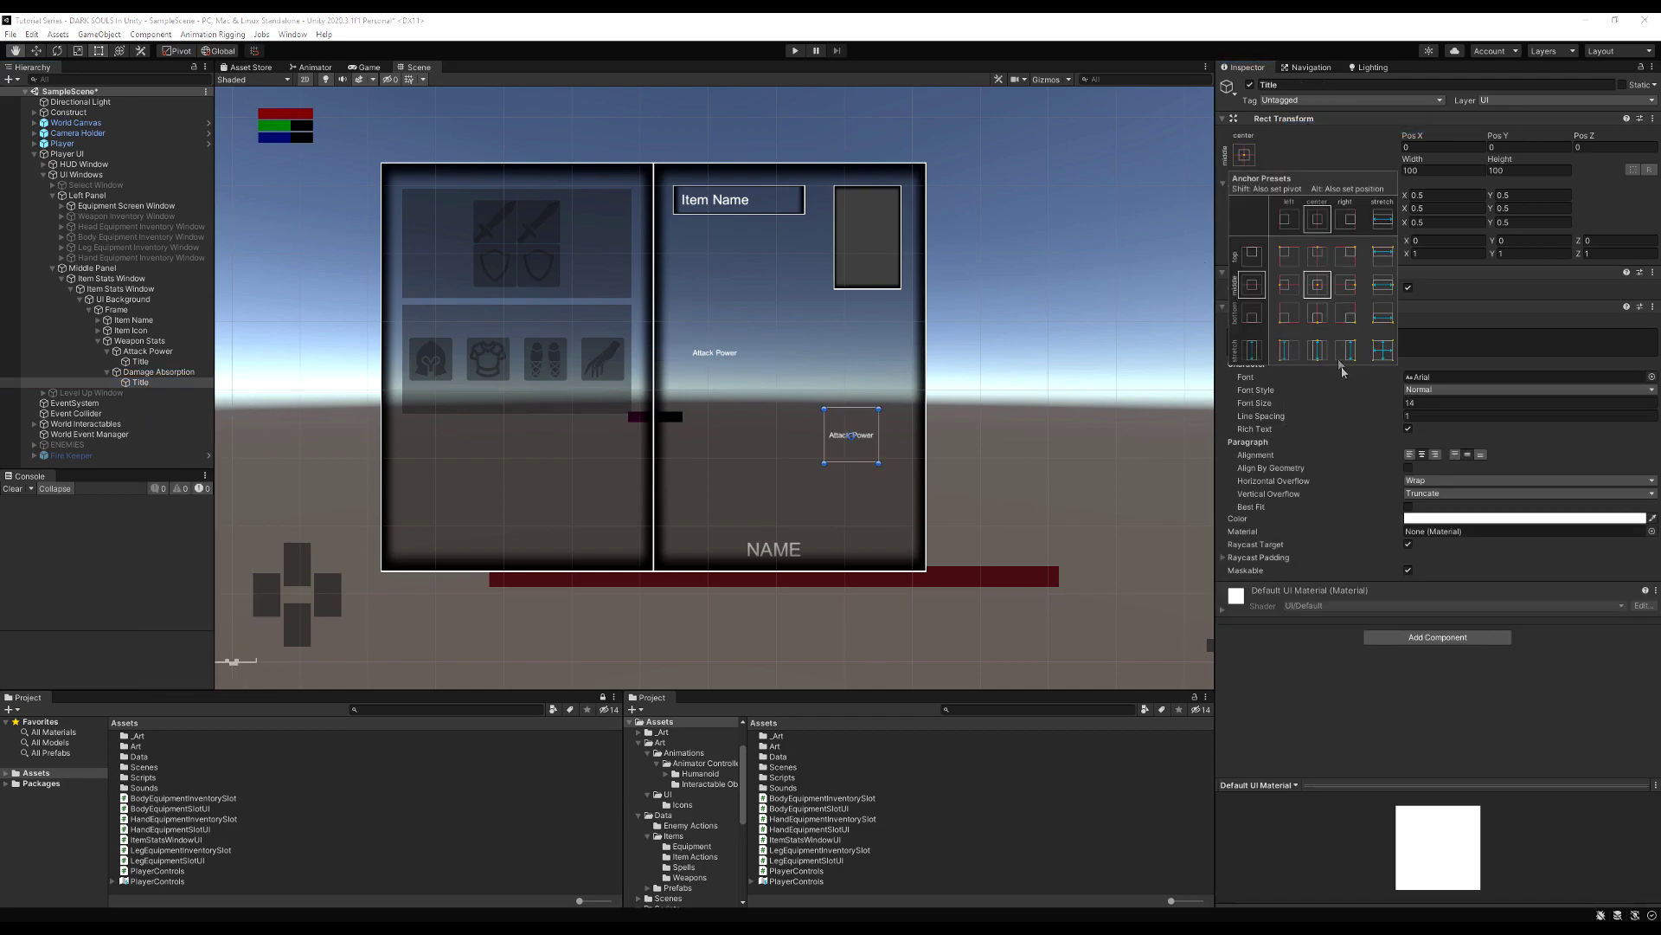
left_click(1383, 349, "alt")
left_click_drag(854, 525, 858, 363)
Step: Change the copied title's text to 'Damage Absorption'
left_click(1327, 340)
type("Damage Absorption")
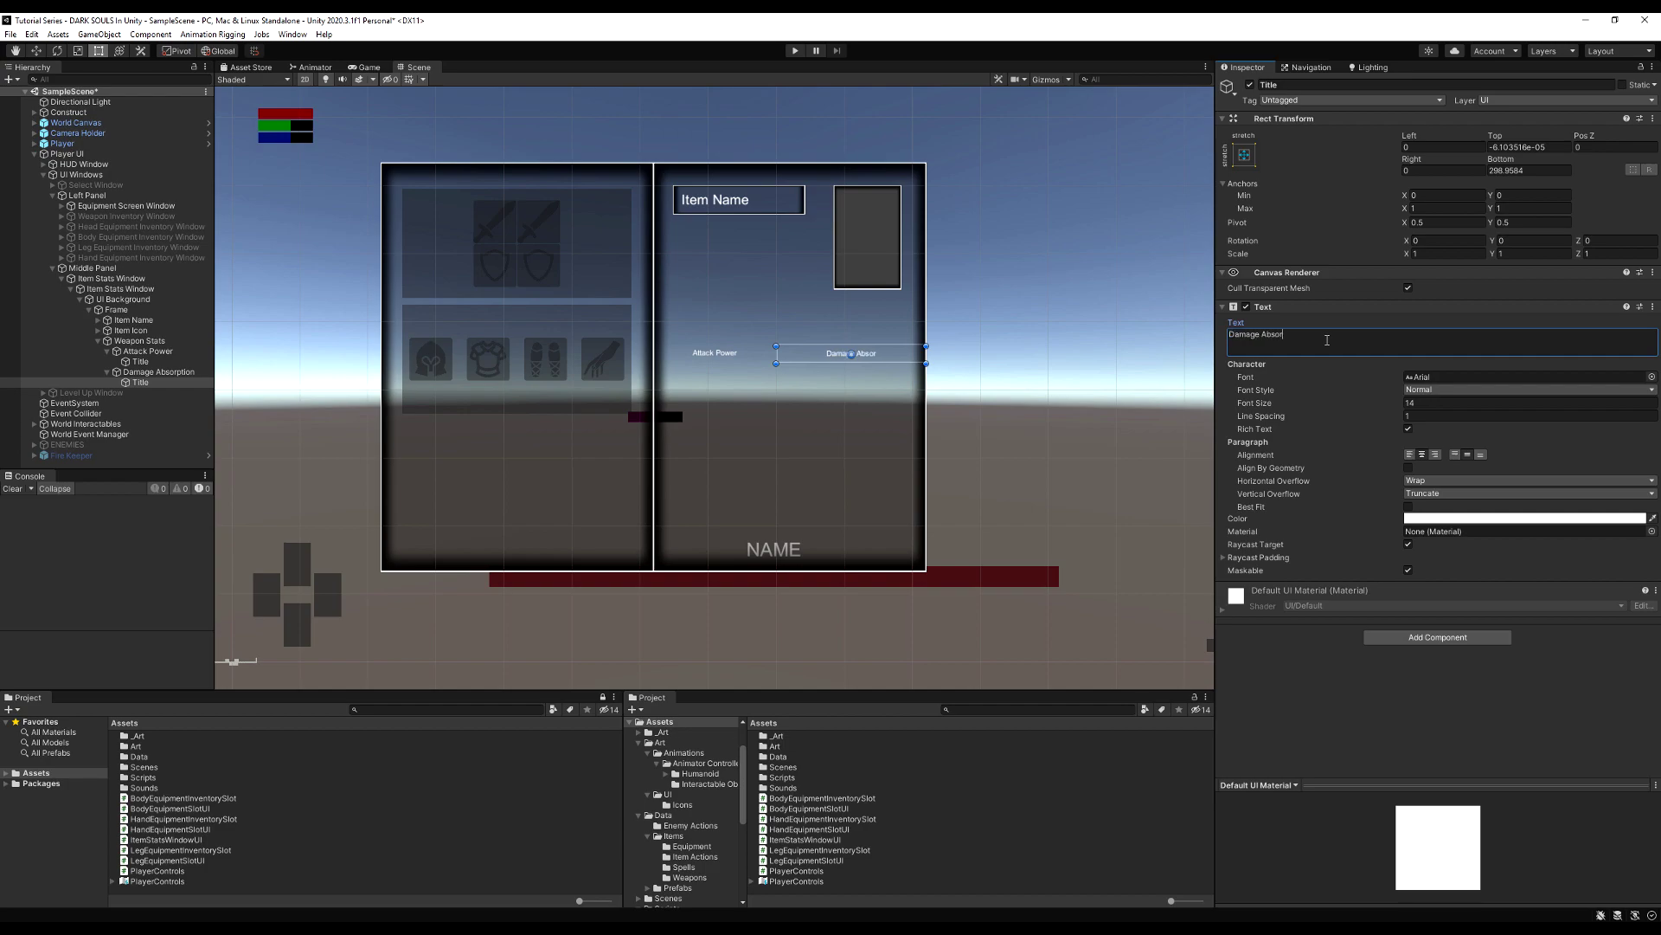
left_click(121, 352)
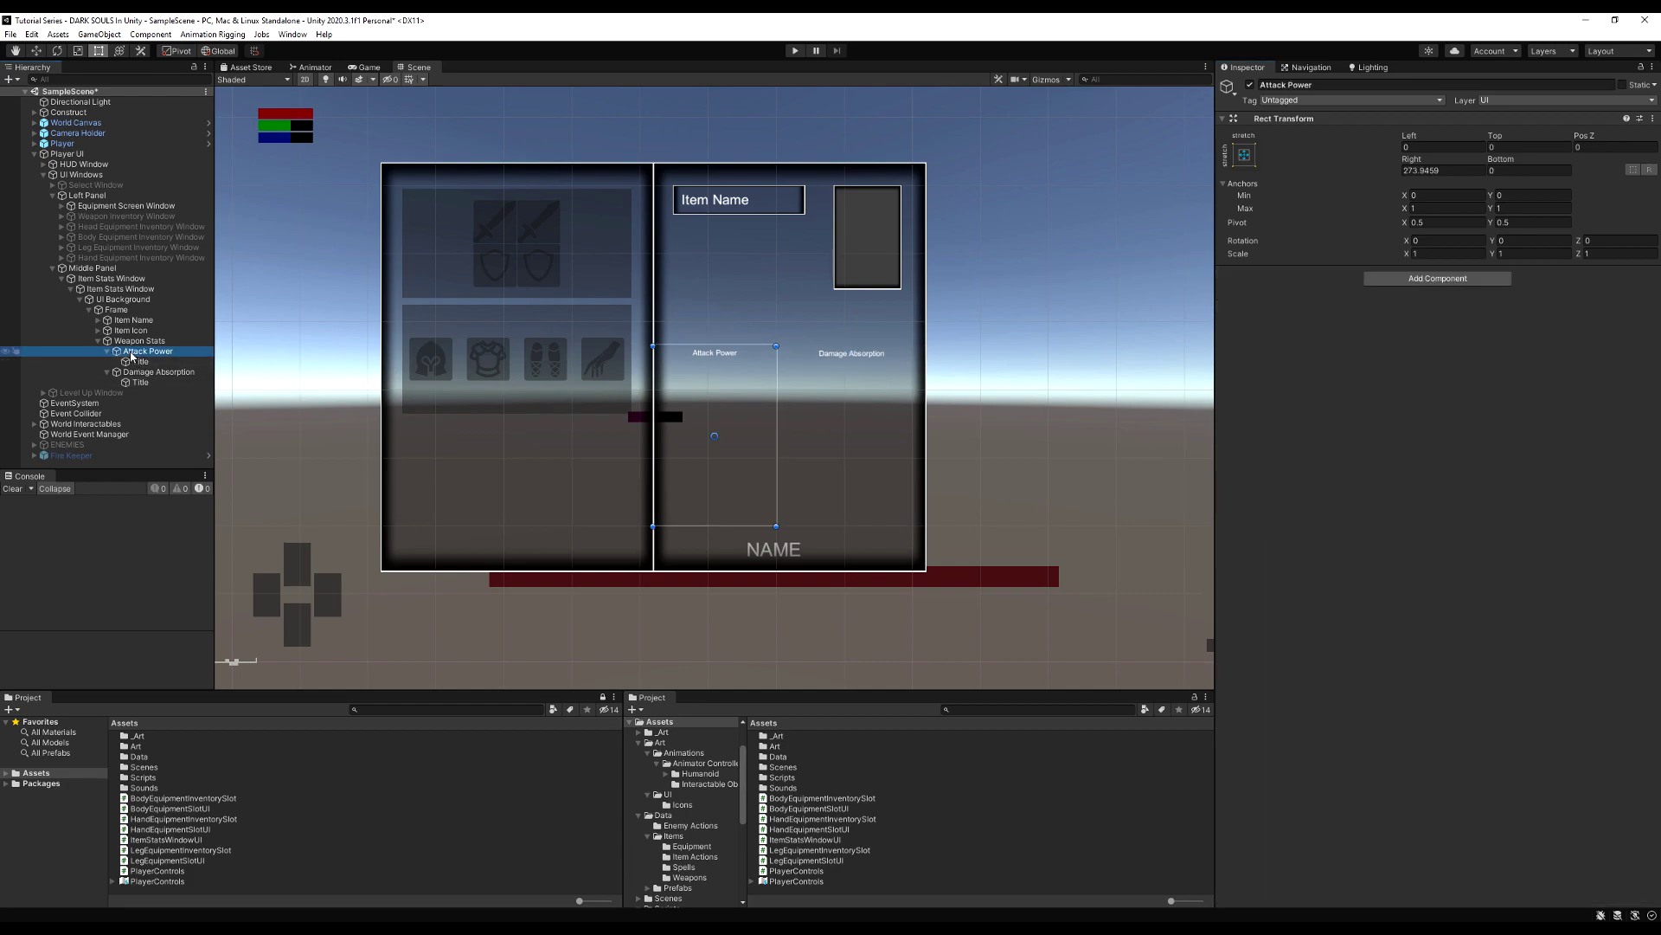
right_click(132, 355)
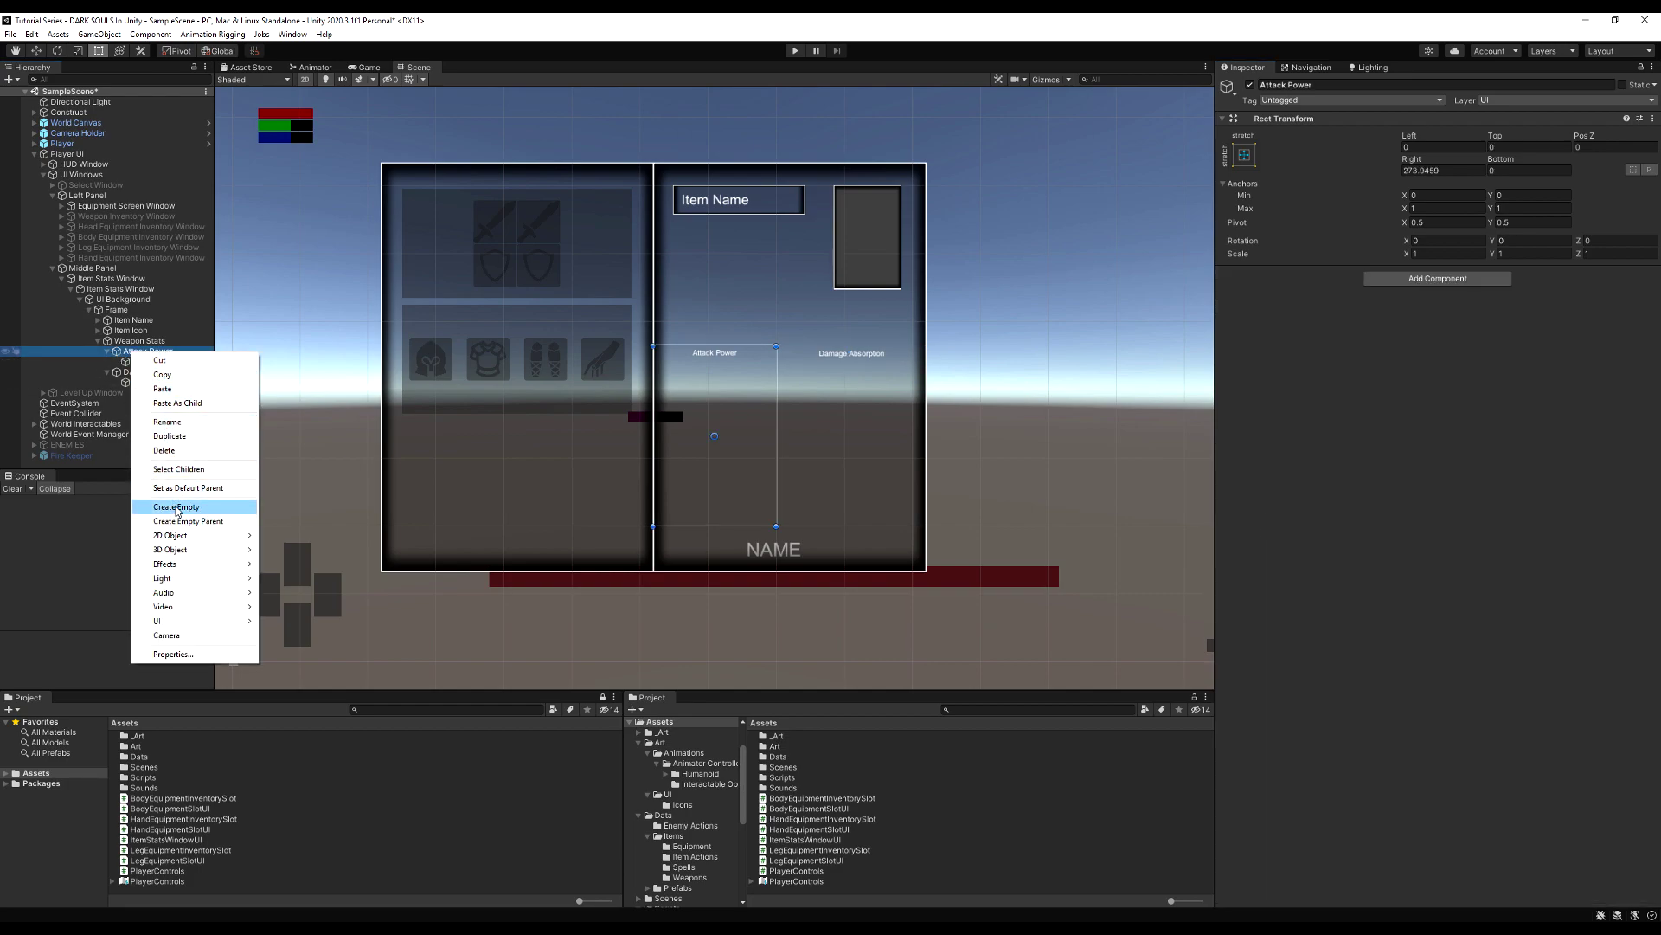
Step: Create an empty 'Attack Powers' child filling Attack Power below its title
left_click(177, 509)
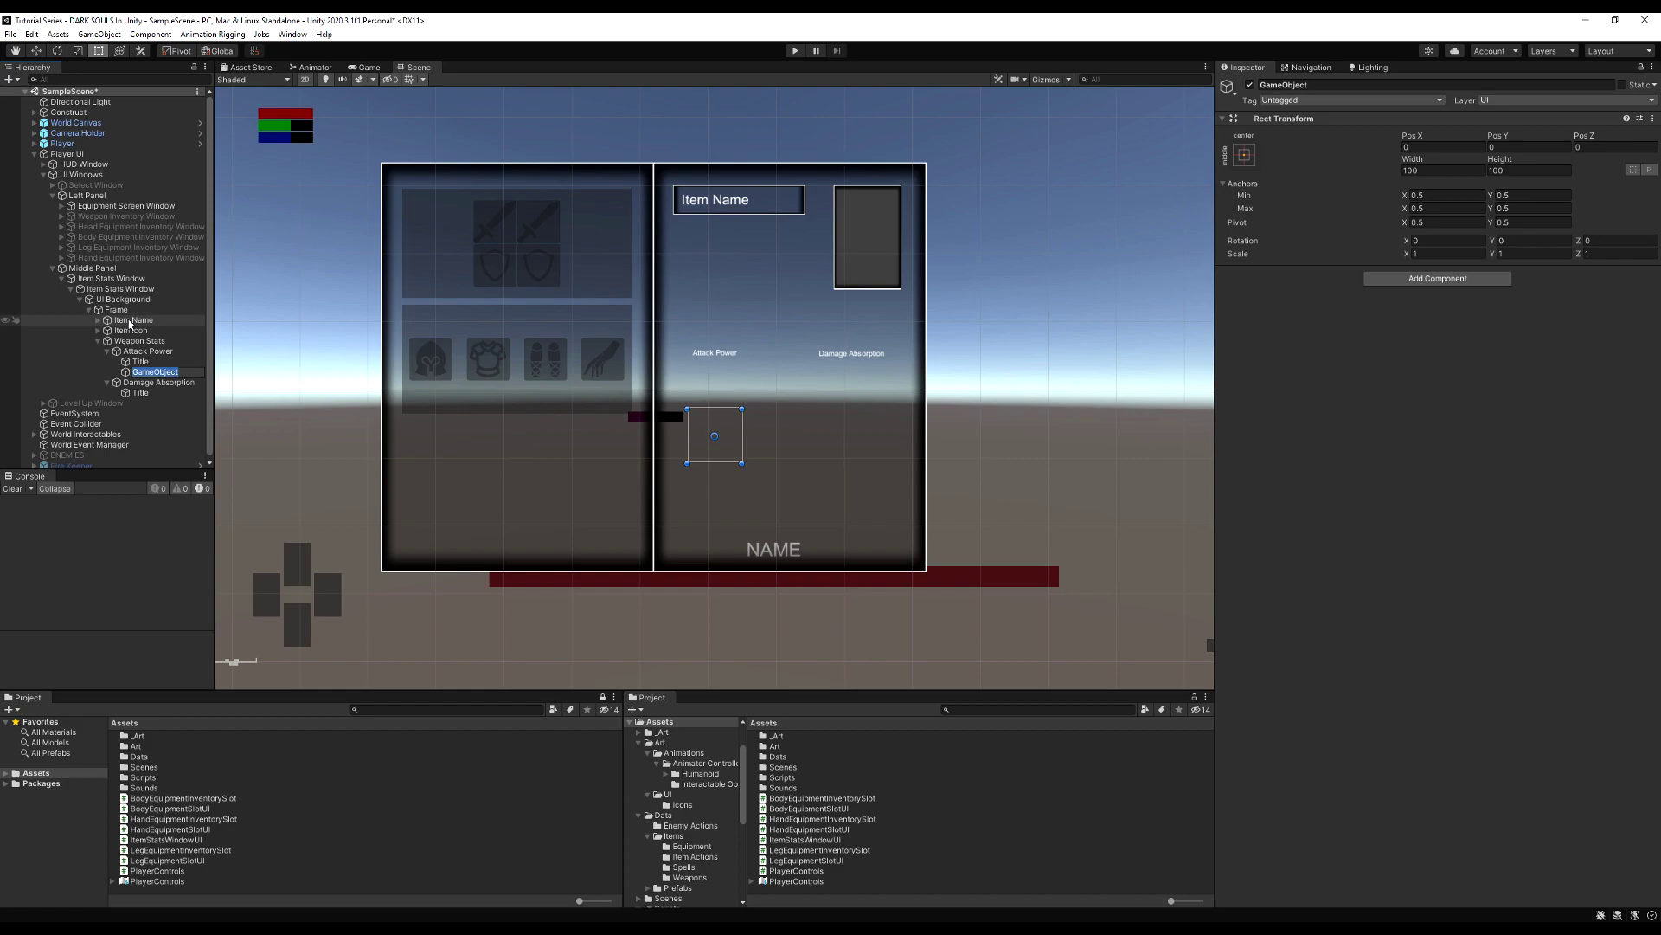
type("D")
key("BackSpace")
key("BackSpace")
key("BackSpace")
key("BackSpace")
key("BackSpace")
key("BackSpace")
key("BackSpace")
key("BackSpace")
type("Attack Powers")
key("Return")
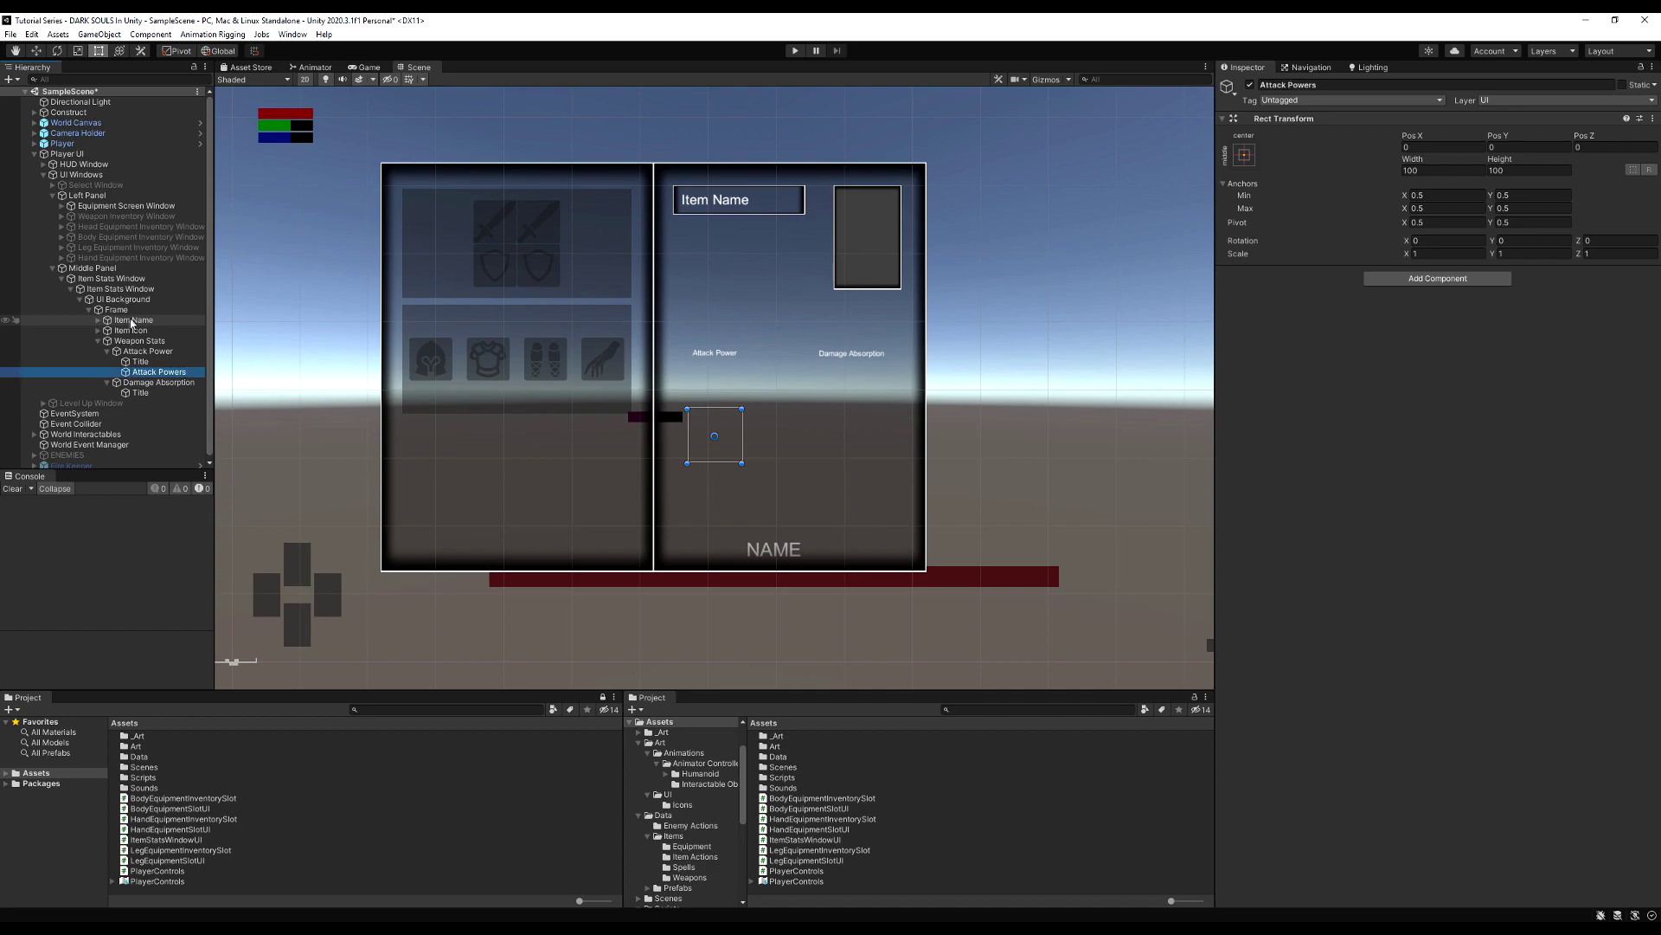
left_click(1244, 155)
left_click(1382, 350, "alt")
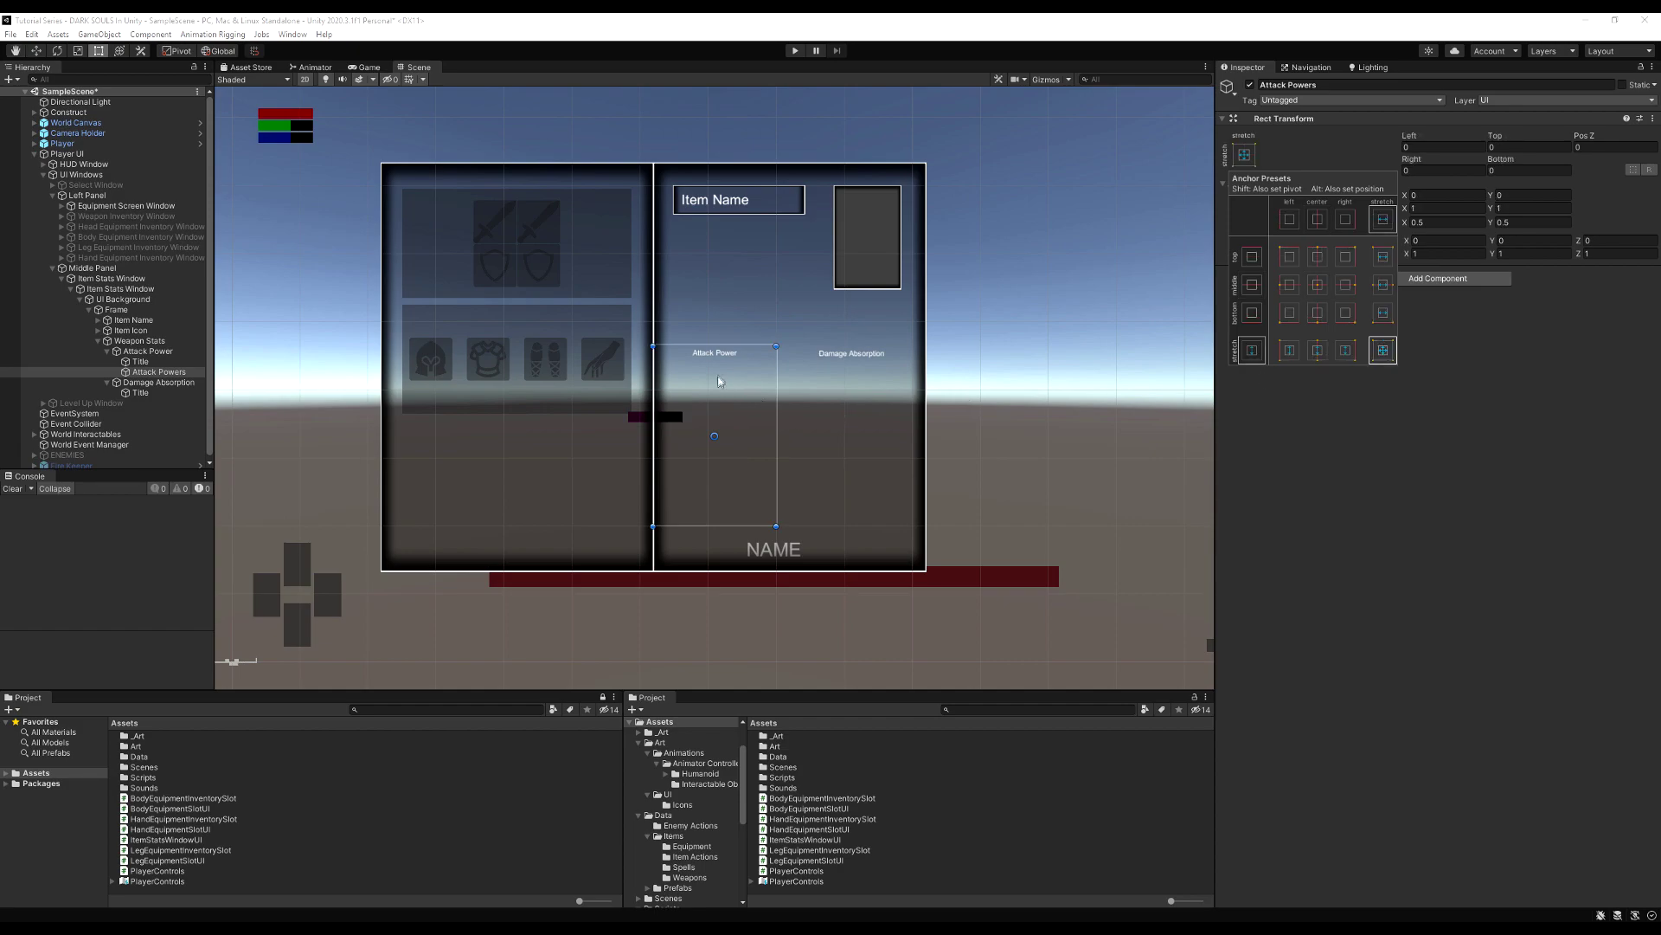
left_click_drag(722, 344, 723, 375)
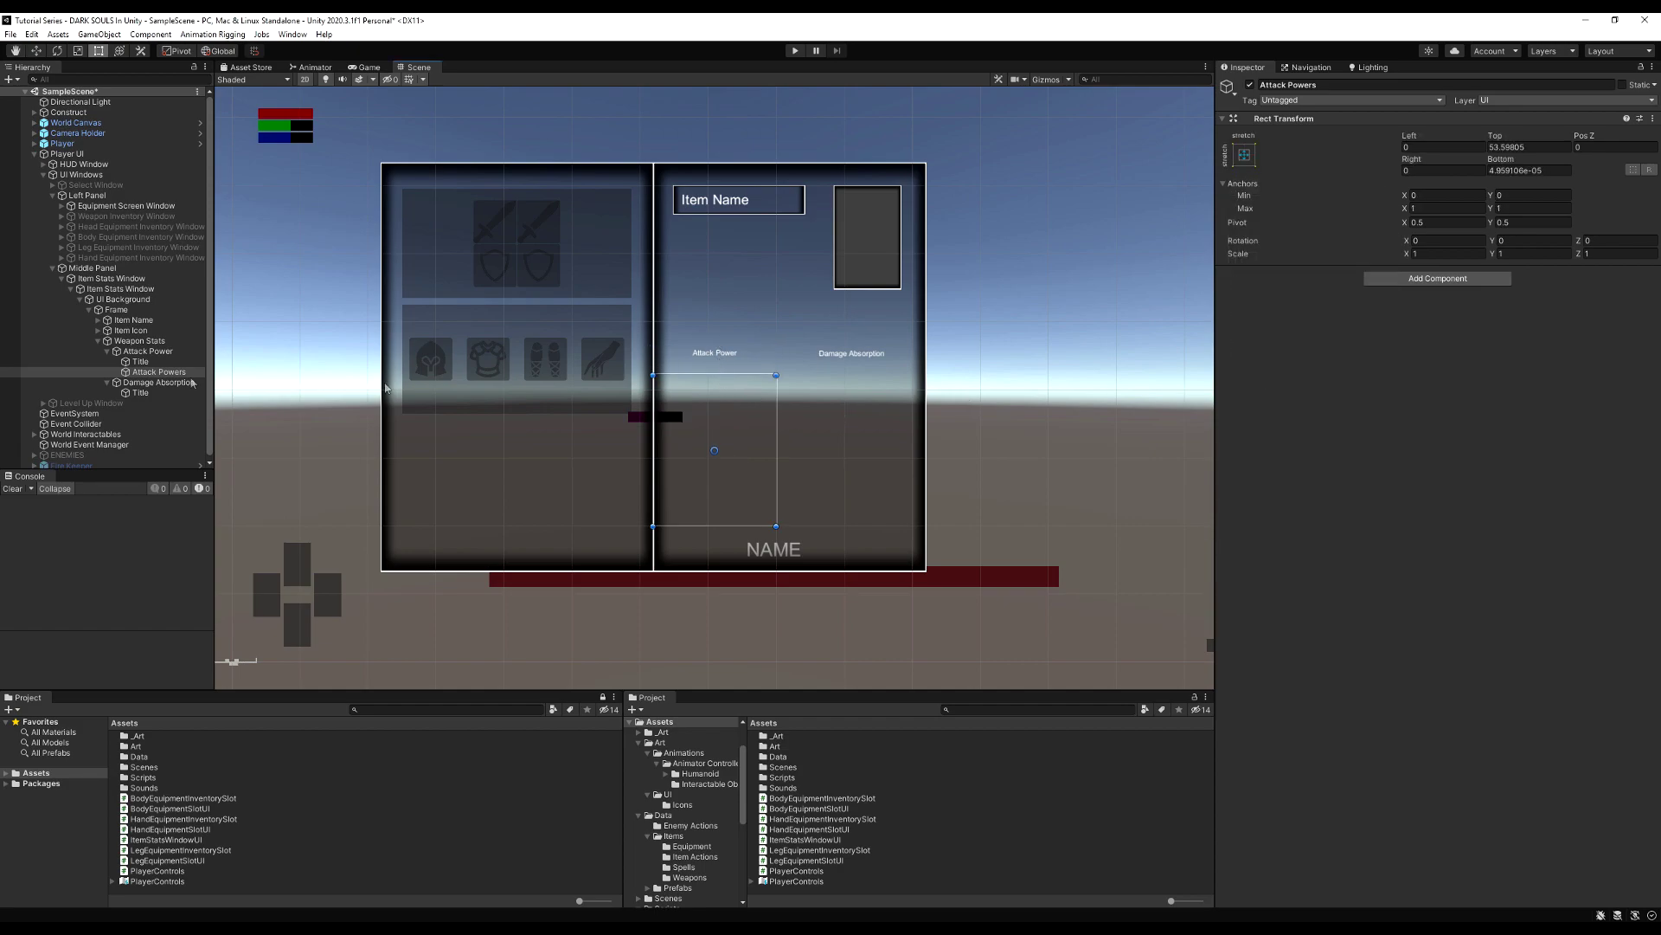
Step: Copy Attack Powers into Damage Absorption below its title and rename it 'Damage Absorptions'
right_click(135, 375)
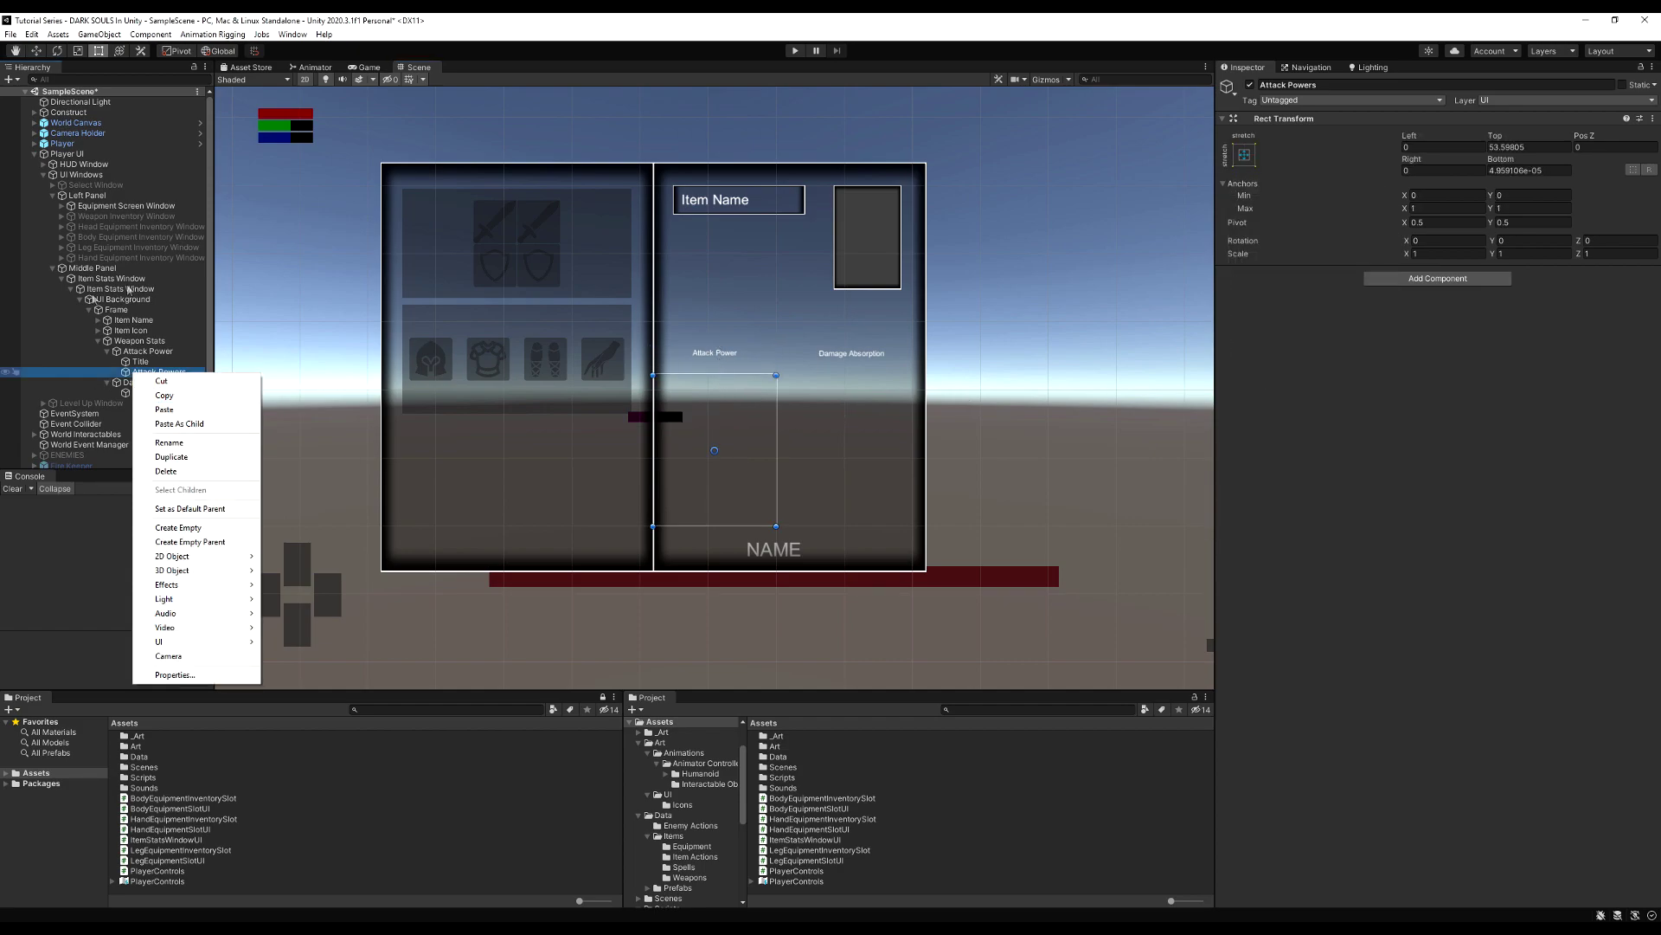
left_click(161, 395)
left_click(145, 383)
right_click(143, 383)
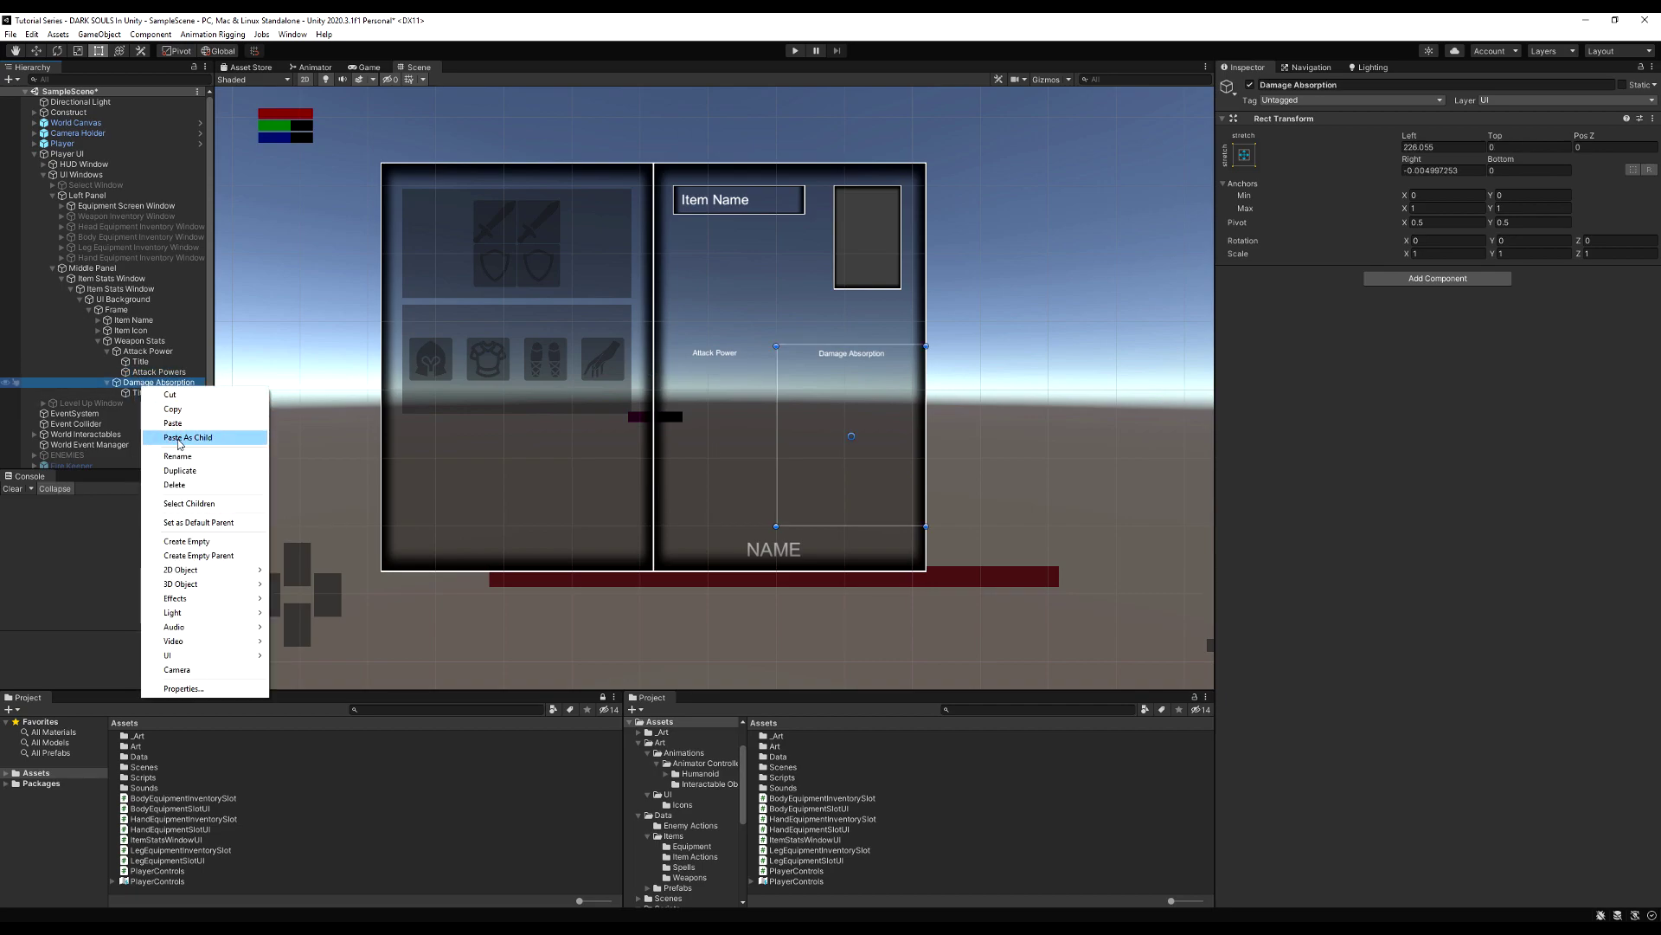
left_click(173, 435)
left_click(1243, 156)
left_click_drag(684, 514, 822, 509)
left_click(159, 402)
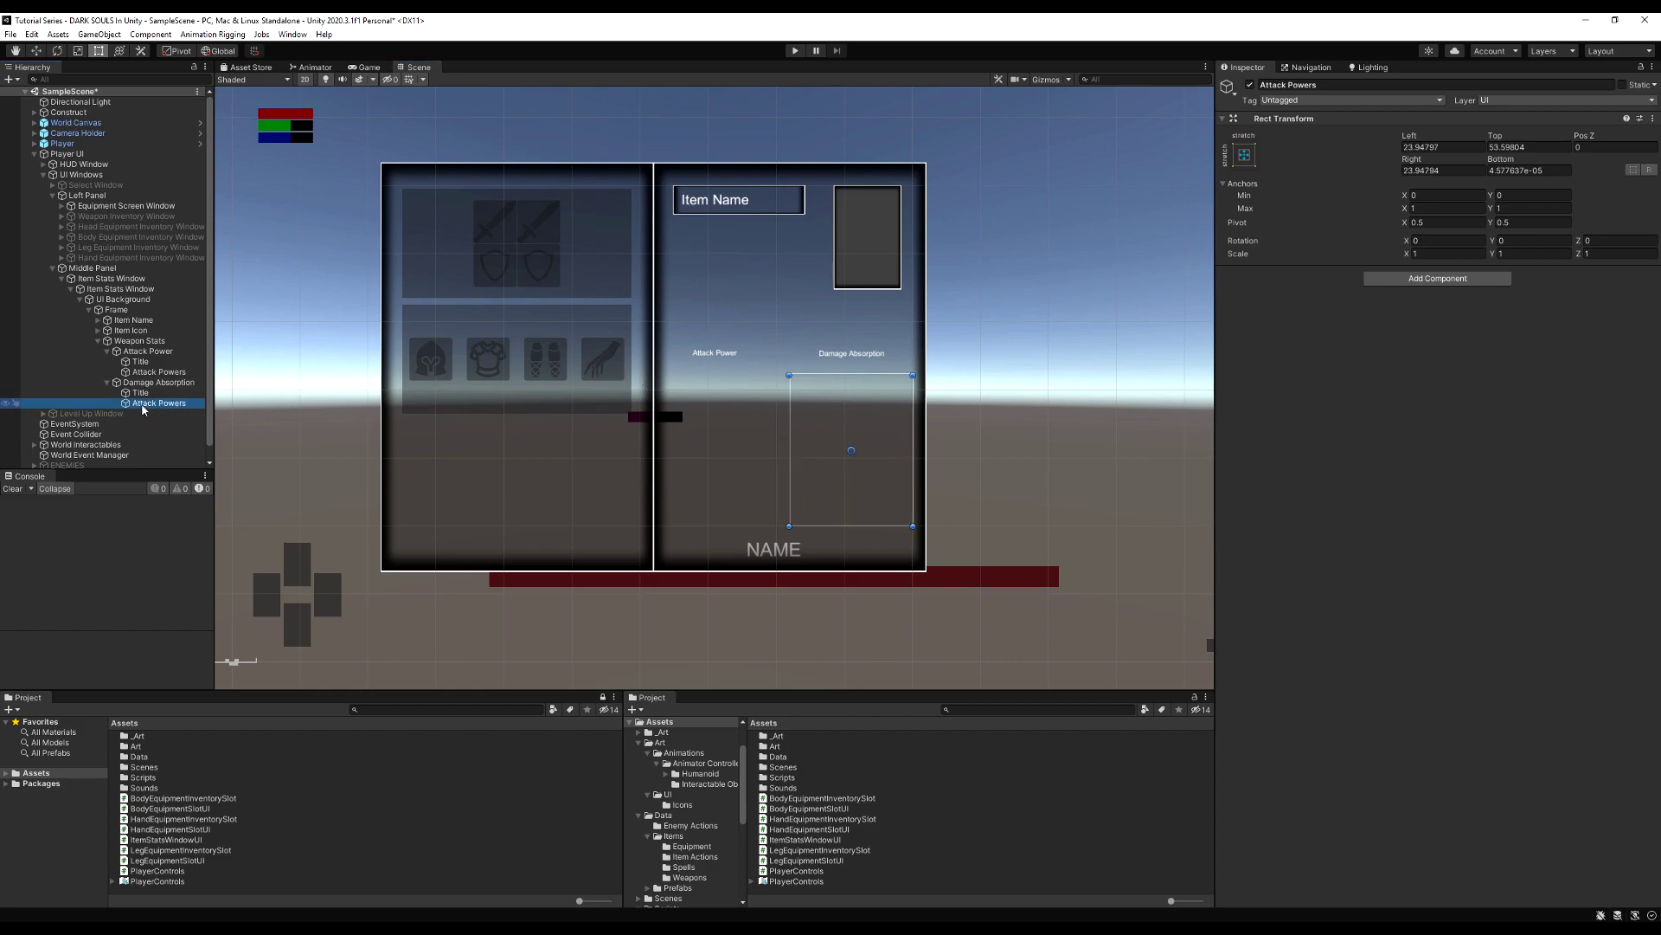
left_click(143, 403)
type("Damage")
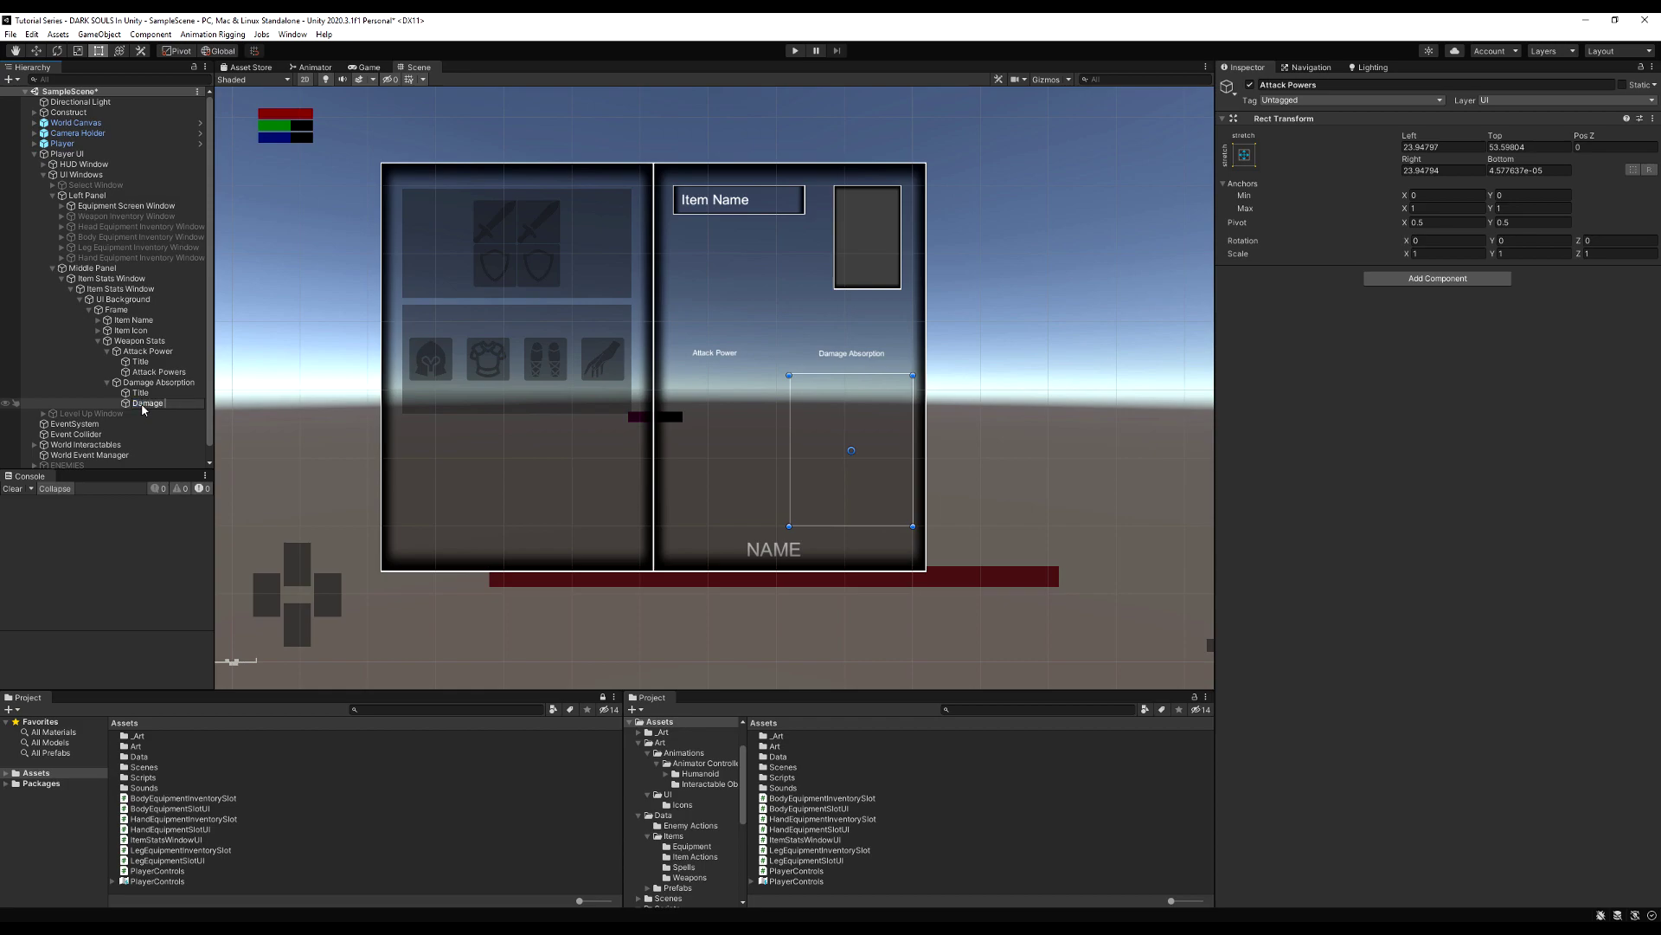
type(" Absorptions")
key("Return")
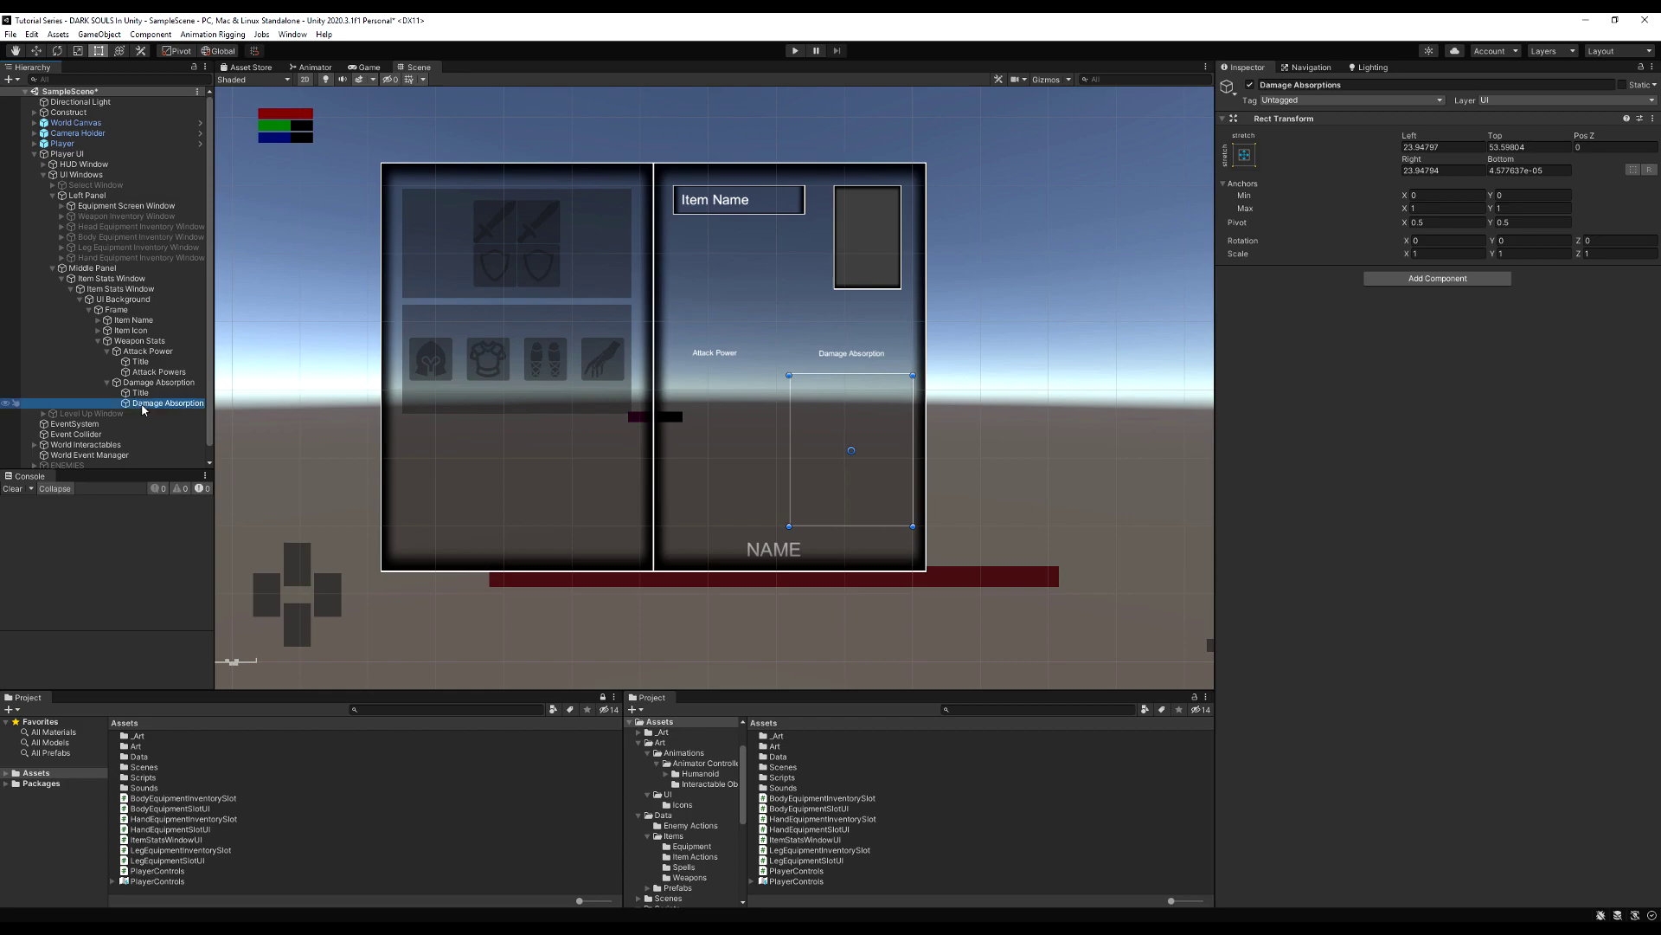
left_click(156, 372)
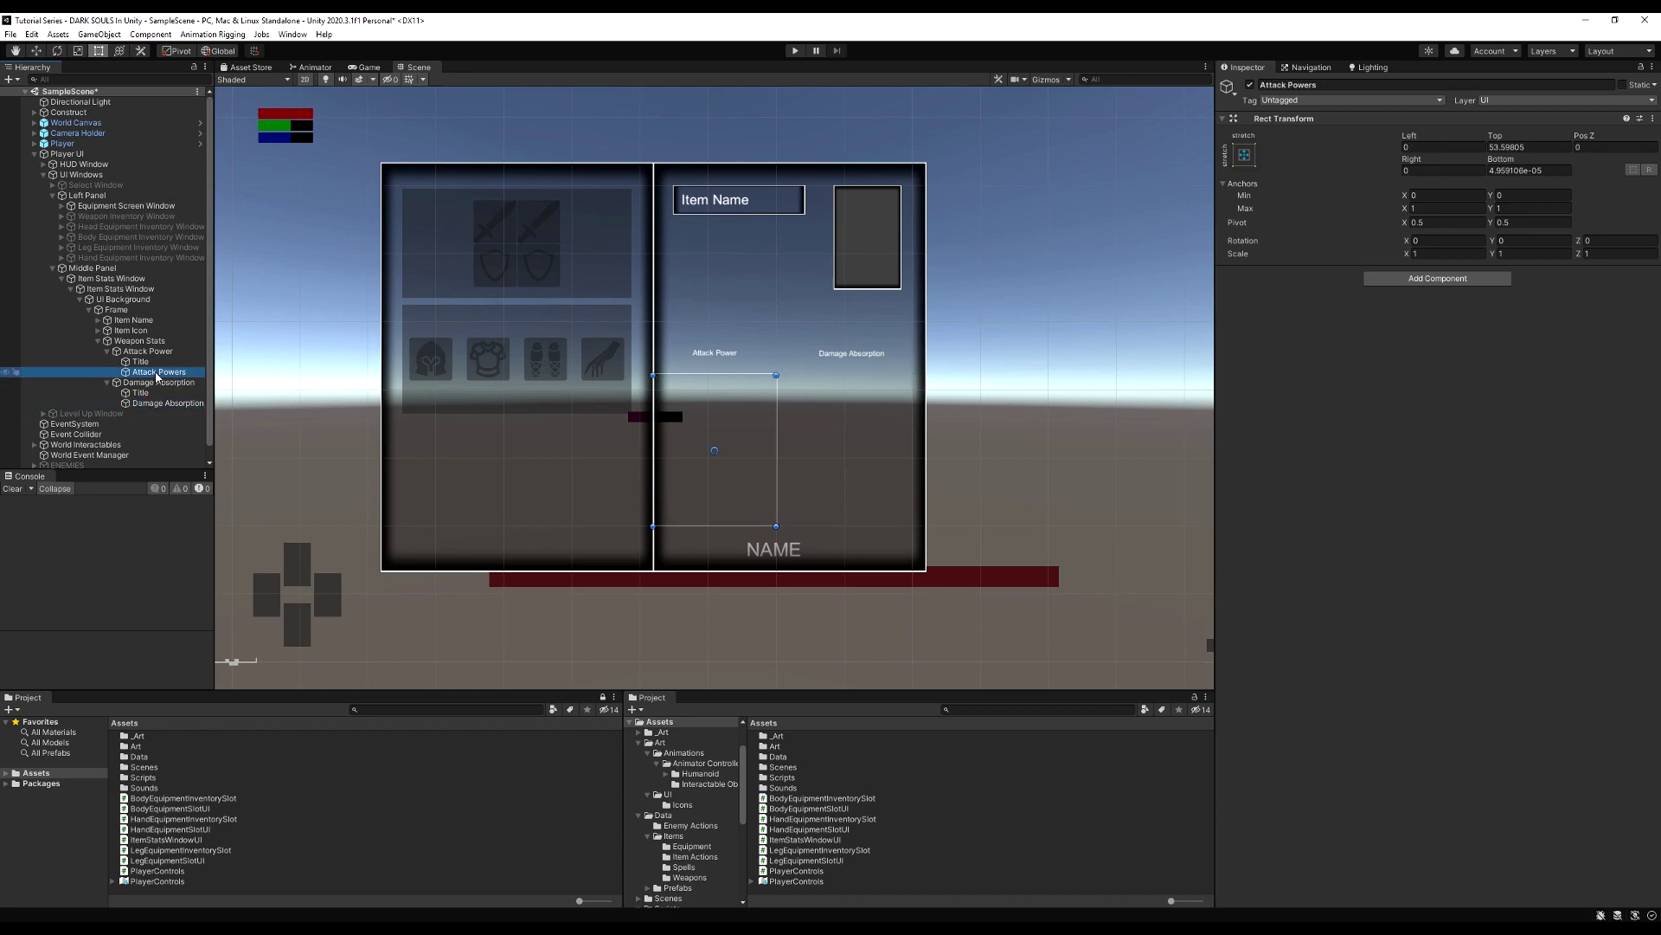
left_click(1424, 279)
Step: Add a Vertical Layout Group component to Attack Powers
type("vertical")
key("Return")
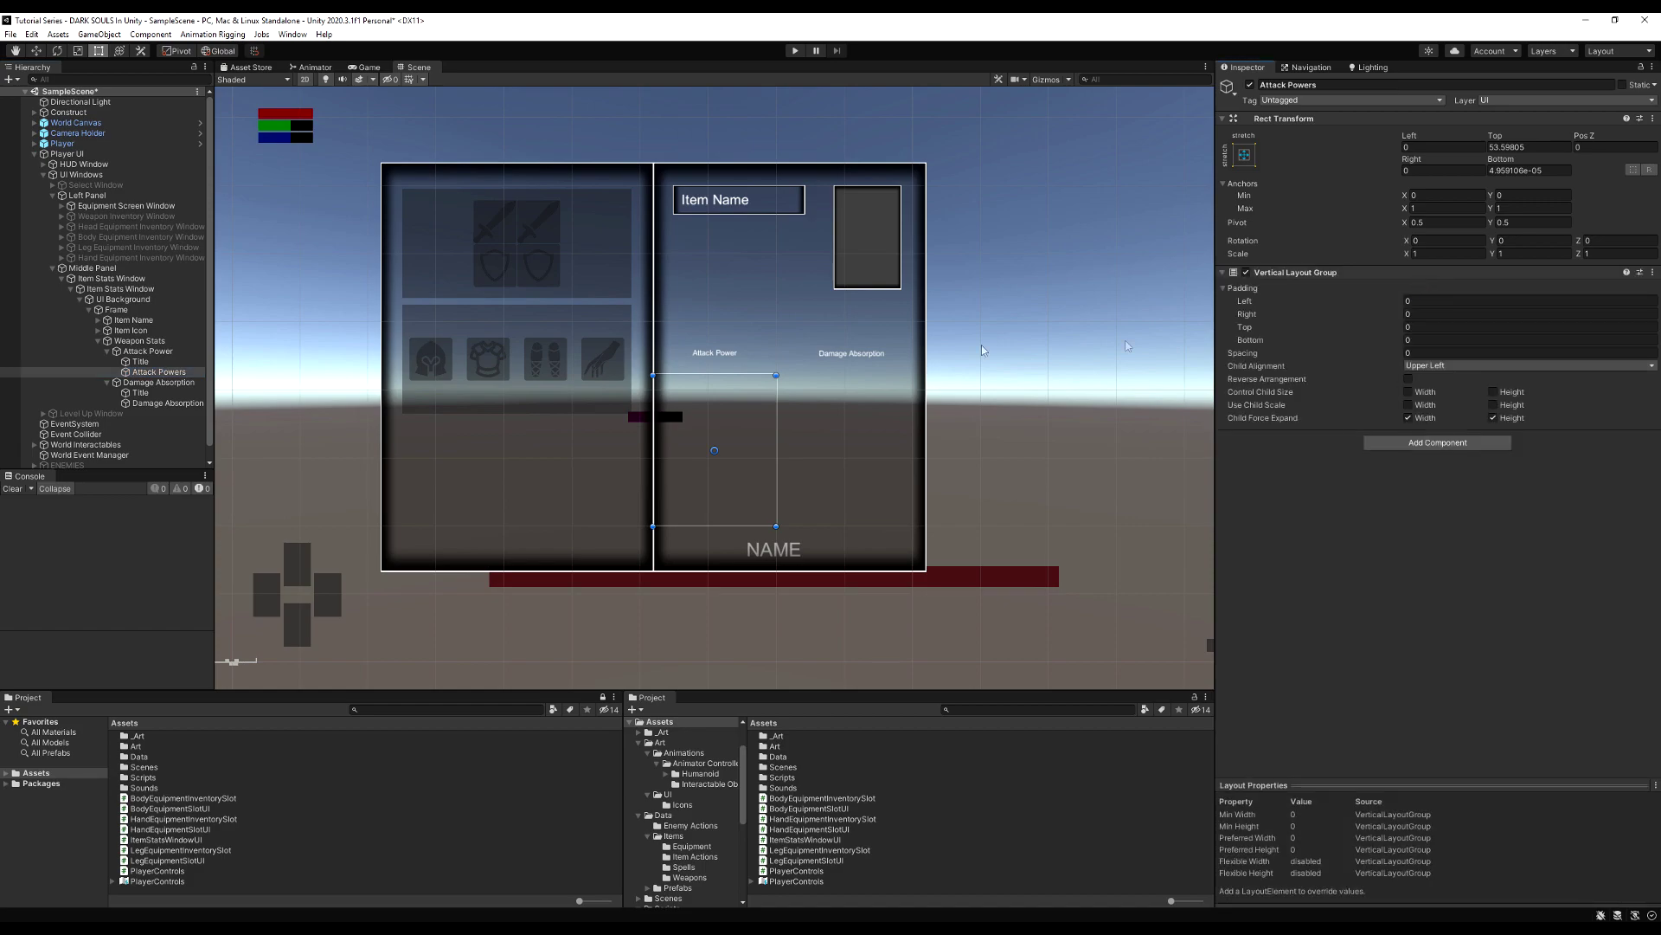
left_click(1432, 365)
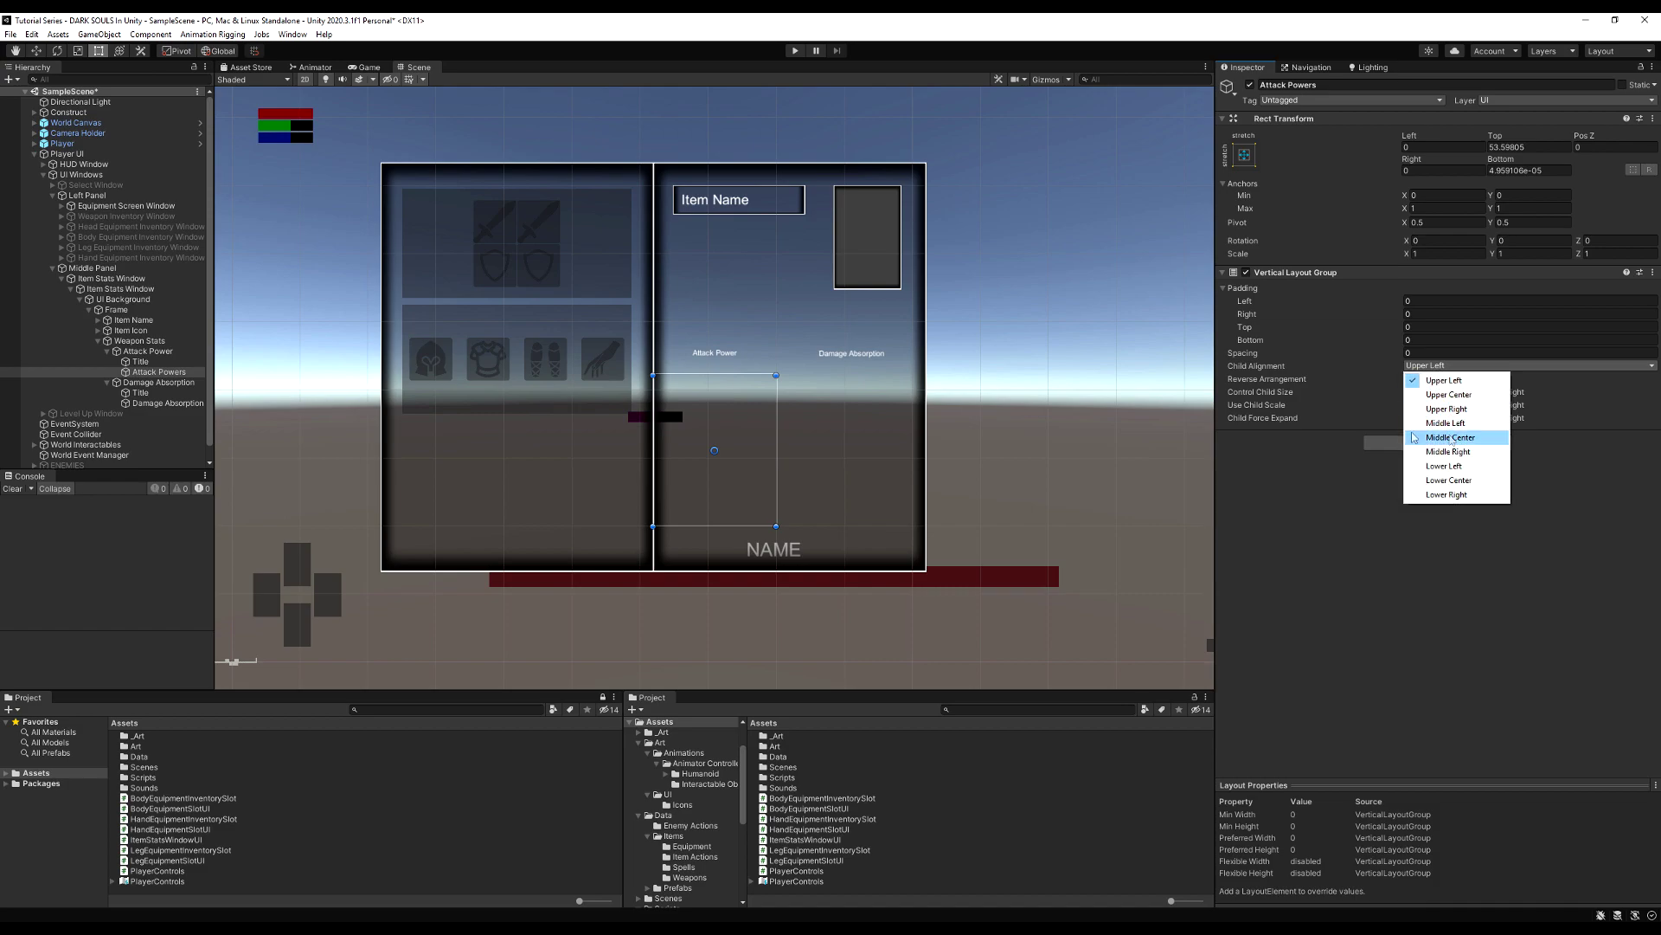
Step: Add a 'Physical Text' text line under Attack Powers and set left padding to 25
right_click(145, 374)
mouse_move(172, 646)
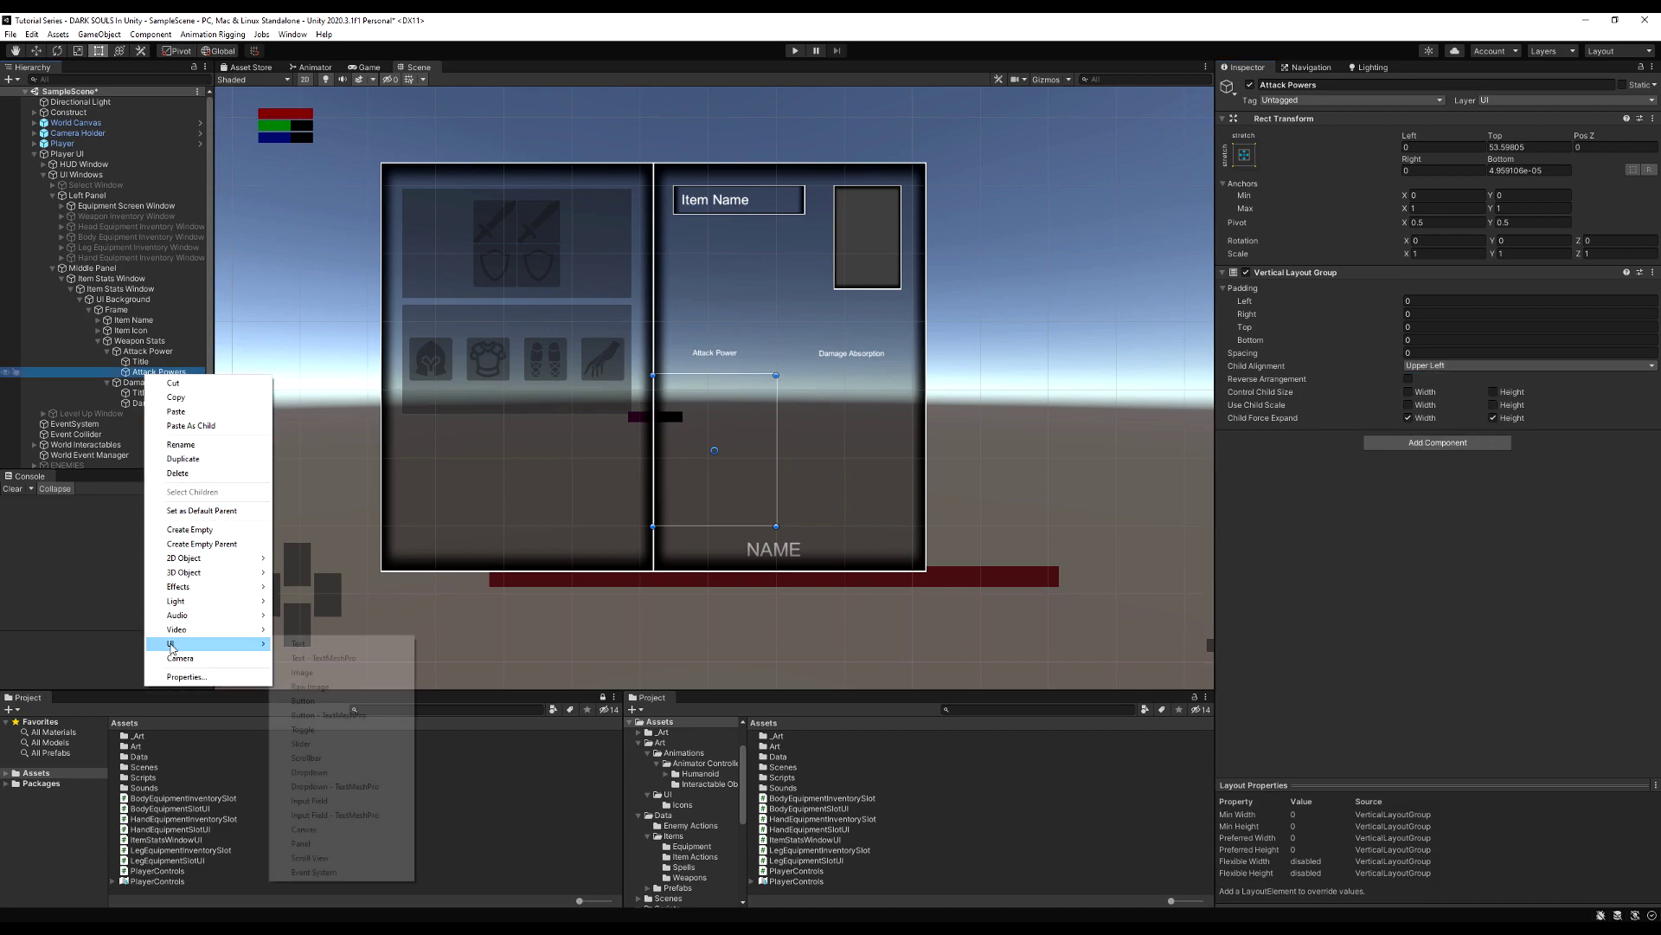
left_click(301, 643)
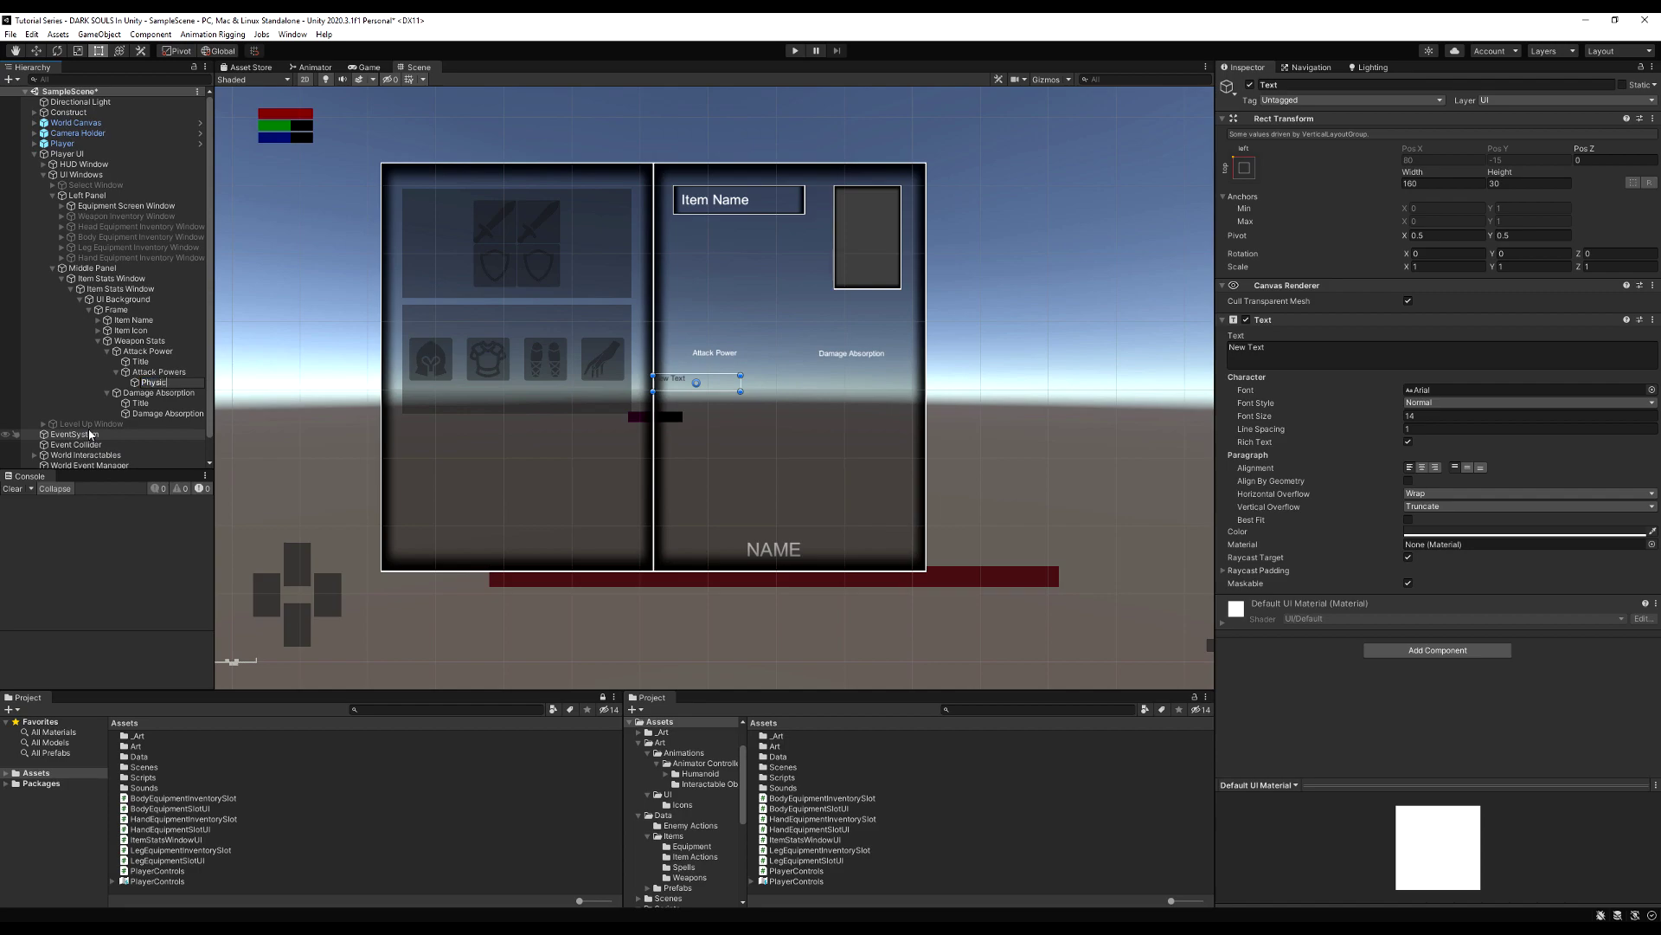
type("Physical Text")
key("Return")
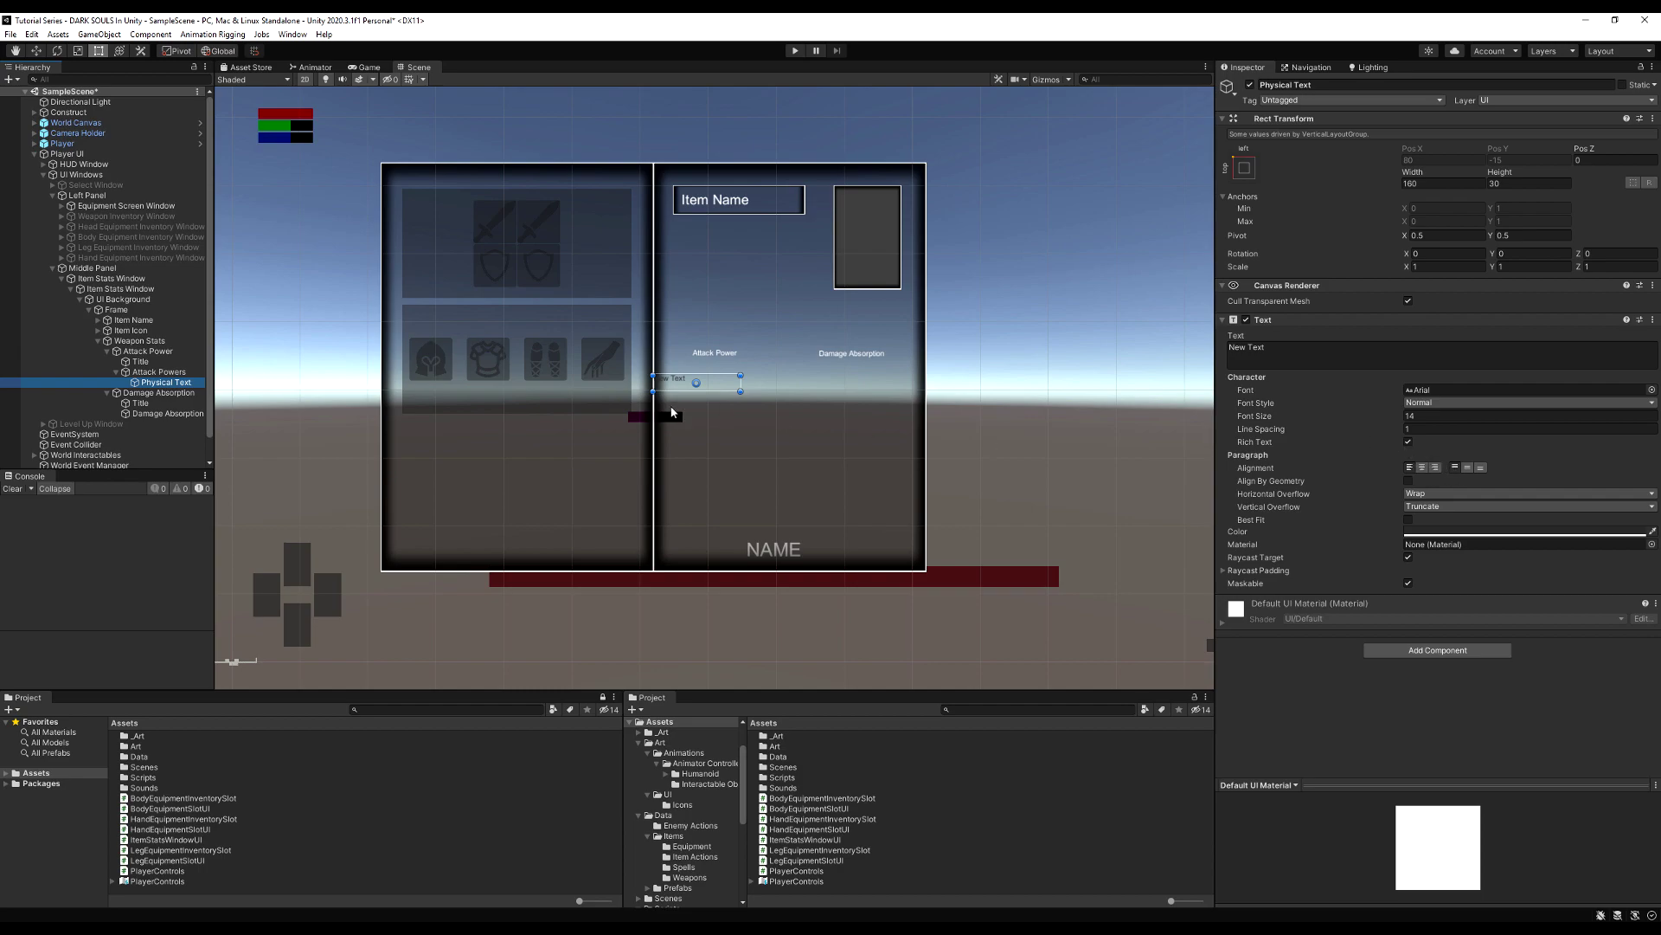
left_click_drag(653, 385, 665, 385)
left_click(159, 372)
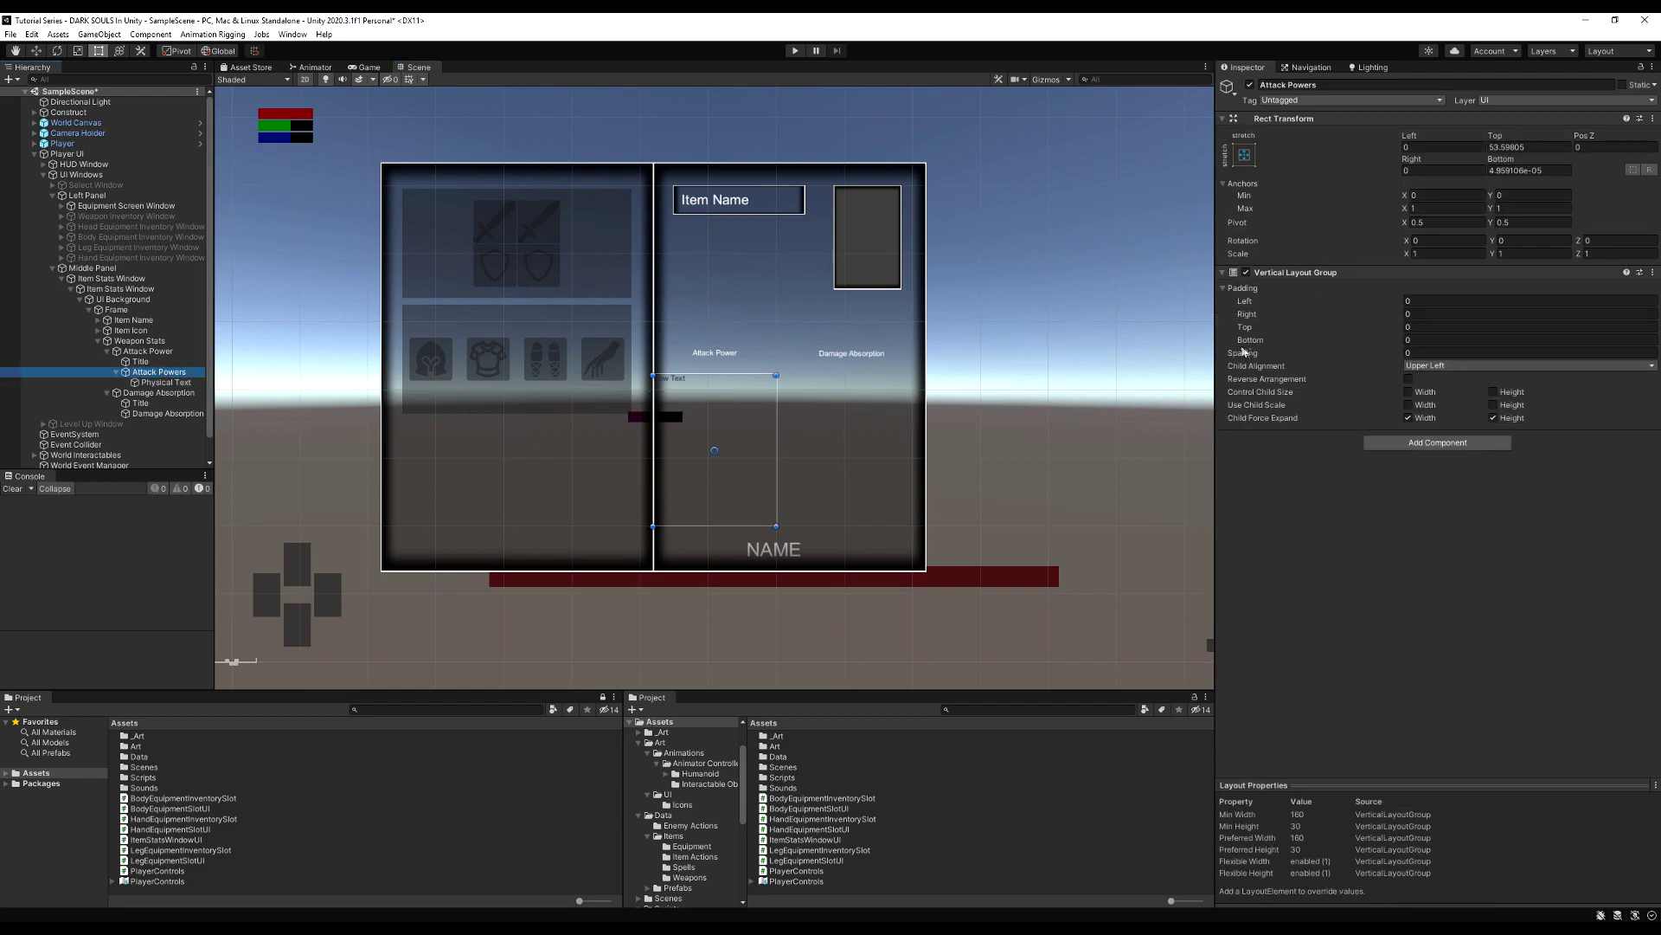
left_click_drag(1246, 303, 1261, 309)
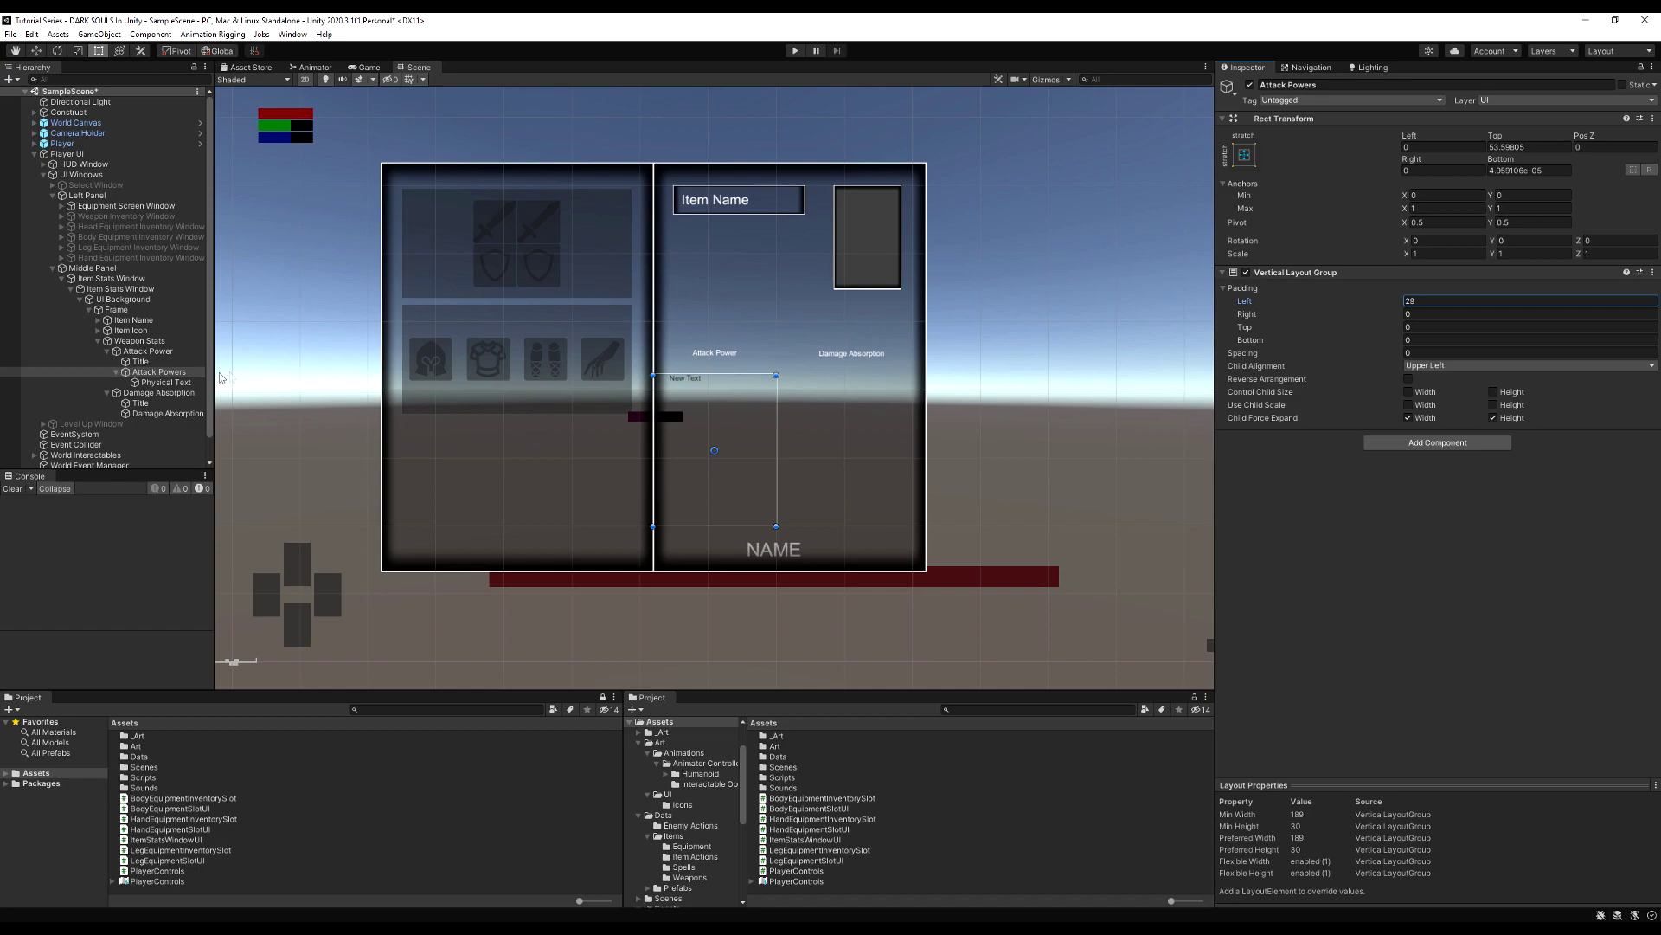
Step: Make Physical Text read 'Physical:' left-aligned and narrow its box to about 70.67 wide
left_click(164, 383)
left_click(1471, 531)
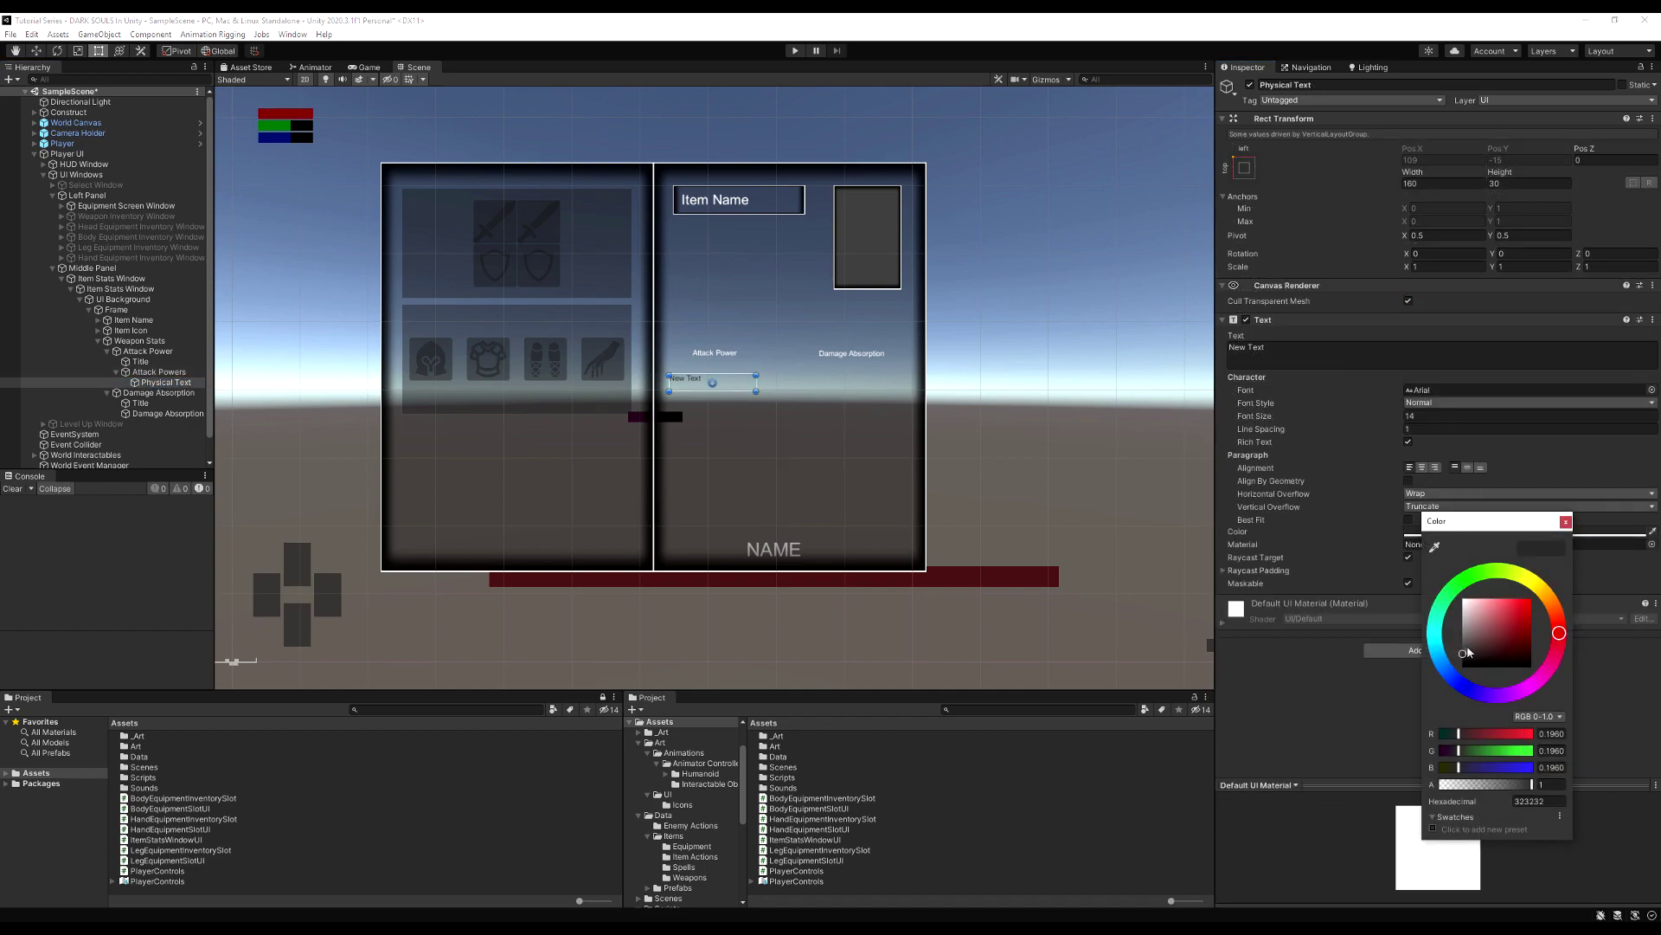
left_click(1370, 348)
left_click(1426, 468)
left_click(1410, 467)
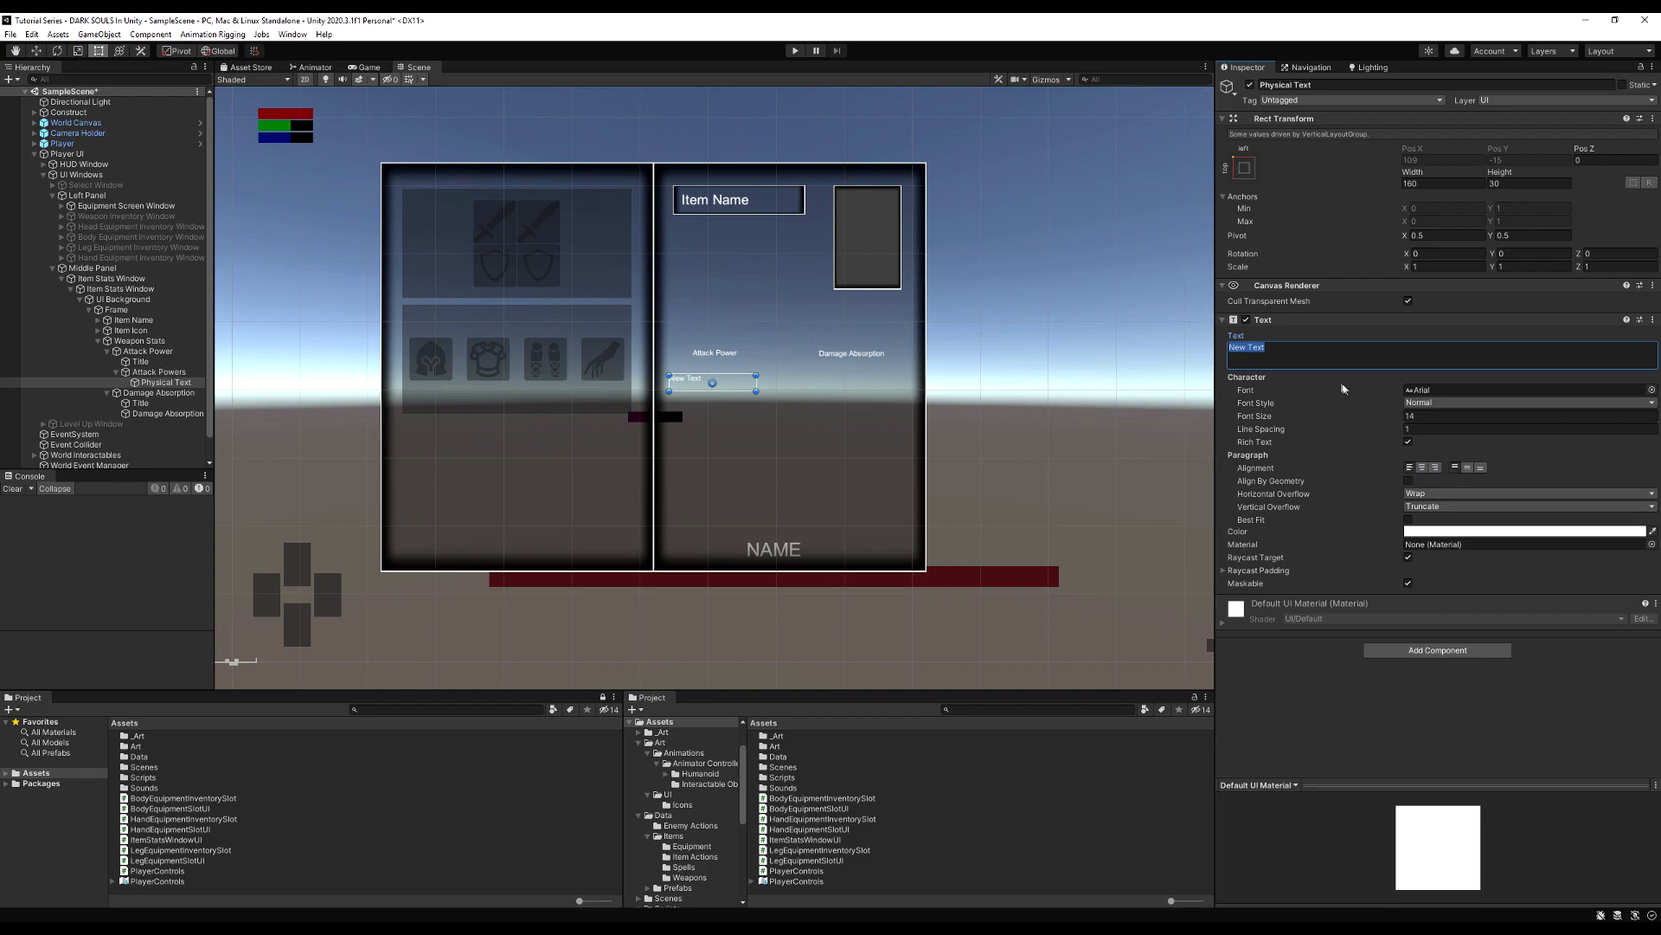
type("Physical:")
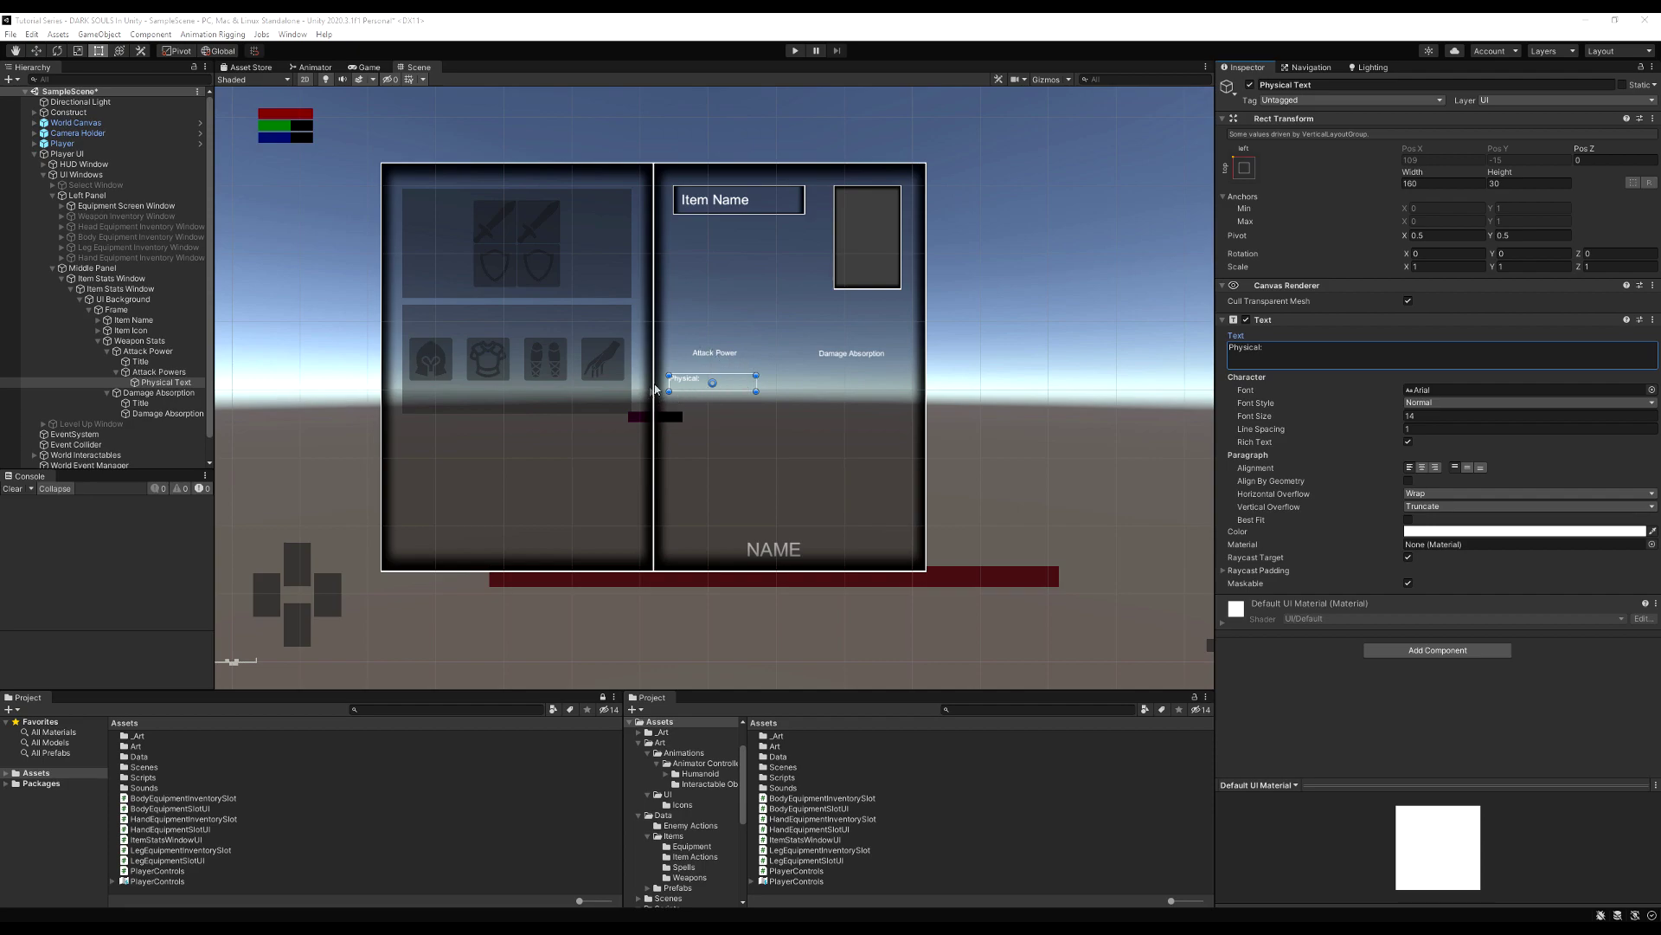
left_click_drag(758, 382, 709, 387)
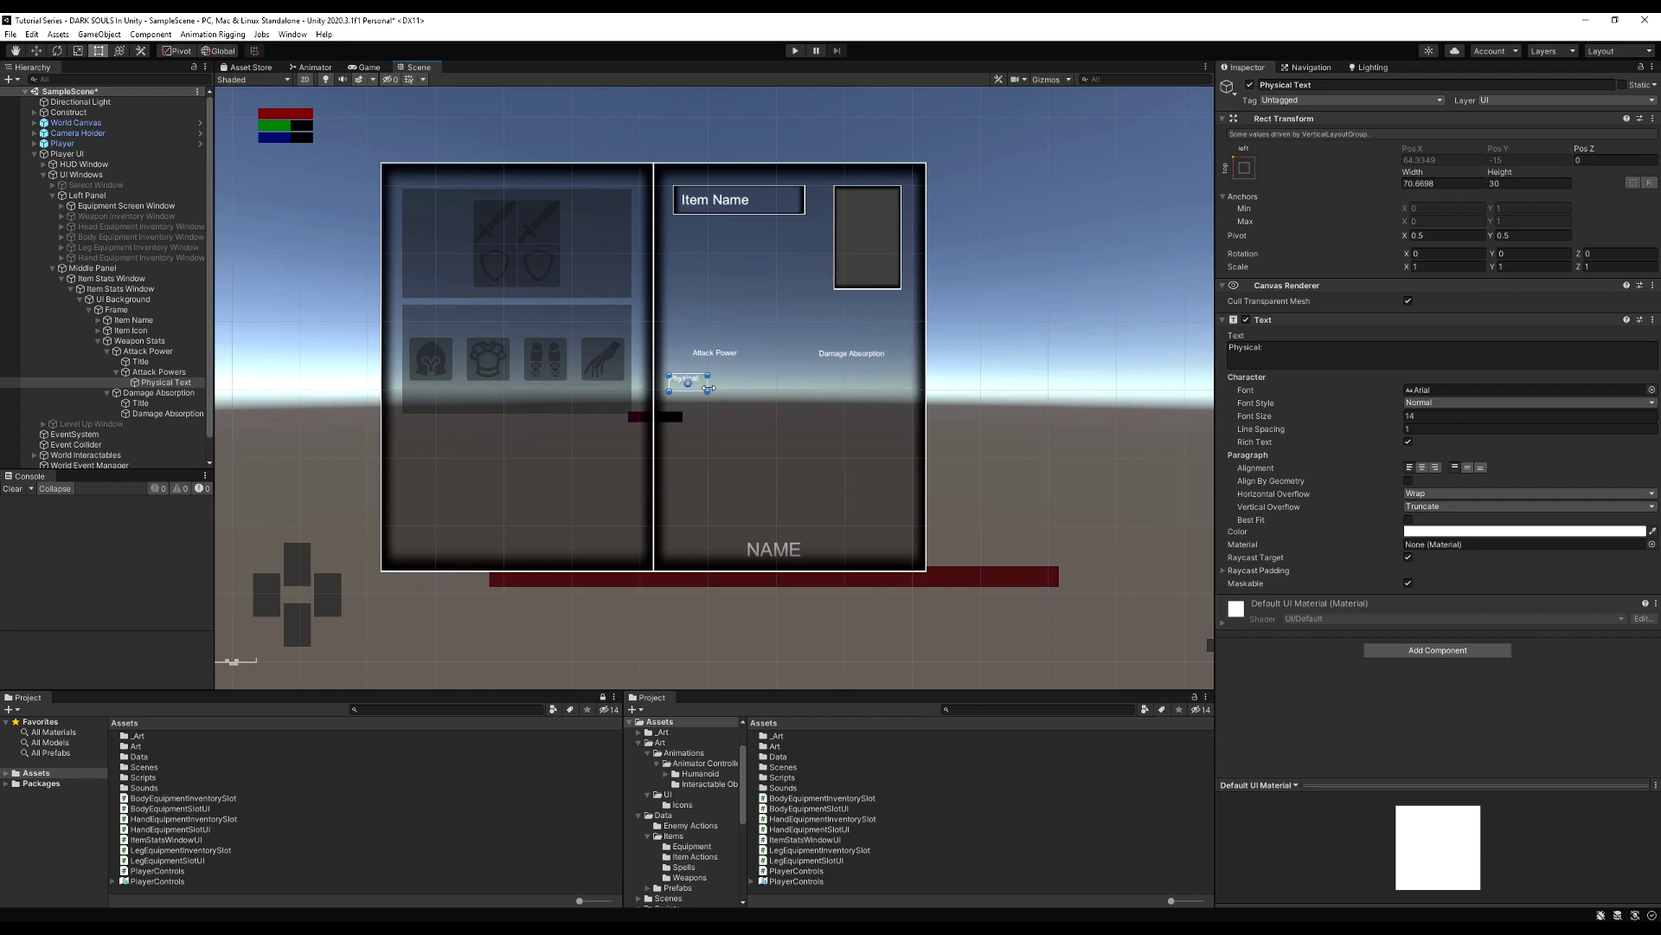
Step: Add a Damage Text child label under Physical Text and drag it right of 'Physical:'
right_click(138, 382)
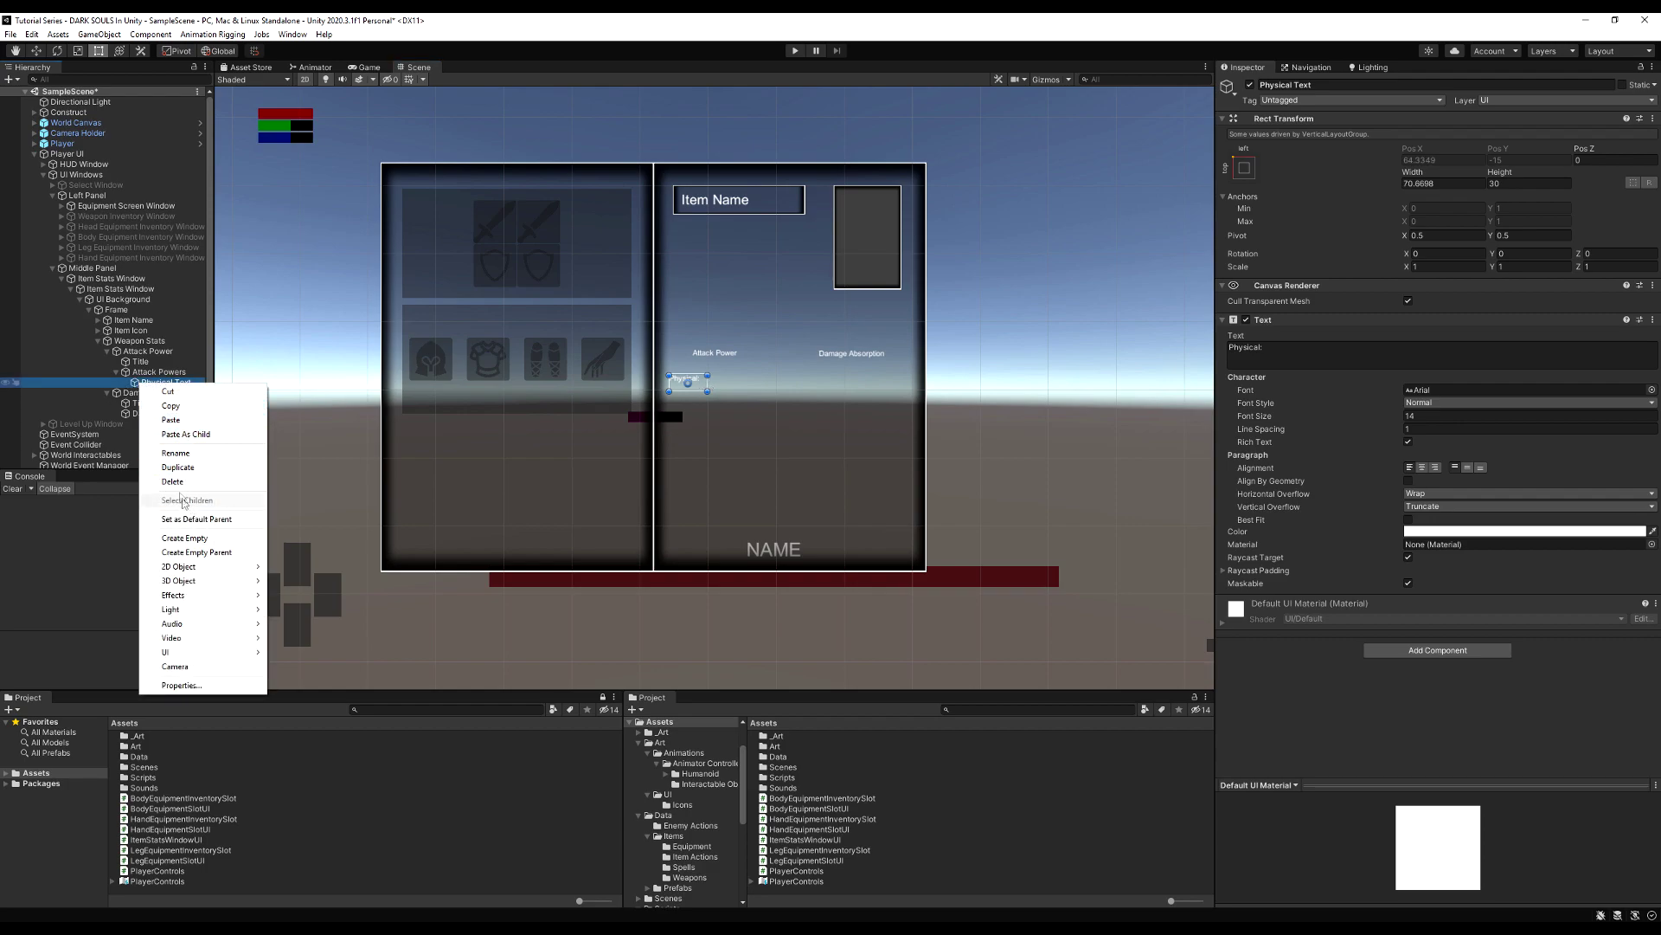
mouse_move(179, 656)
left_click(317, 657)
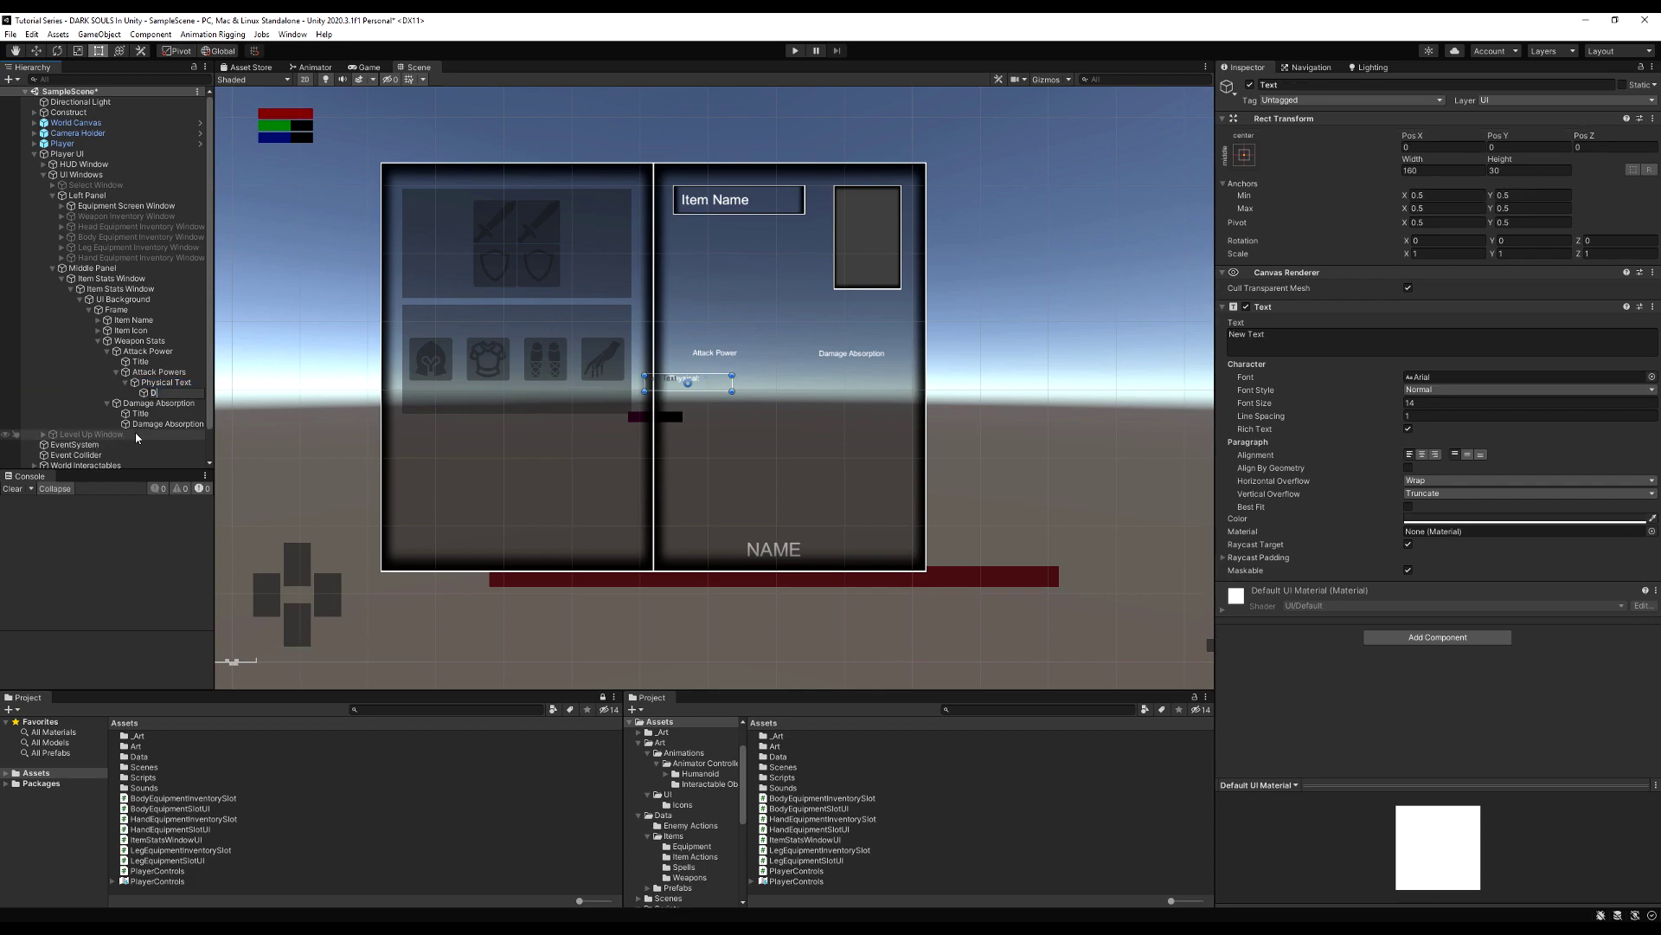
key("Return")
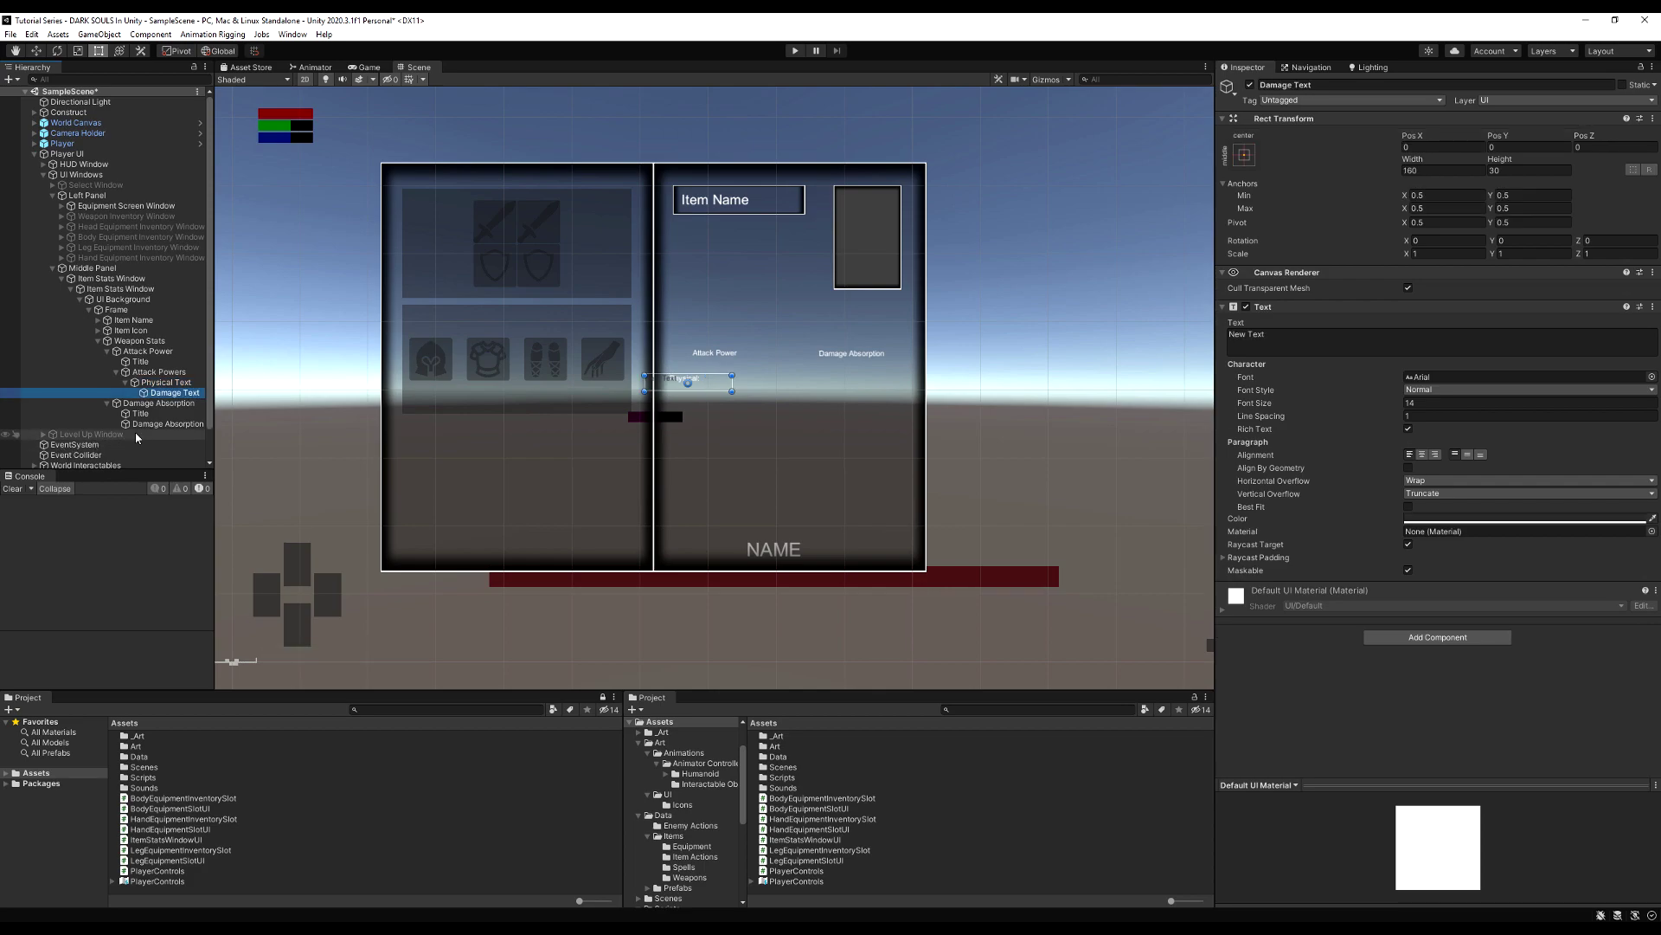
left_click_drag(693, 390, 735, 390)
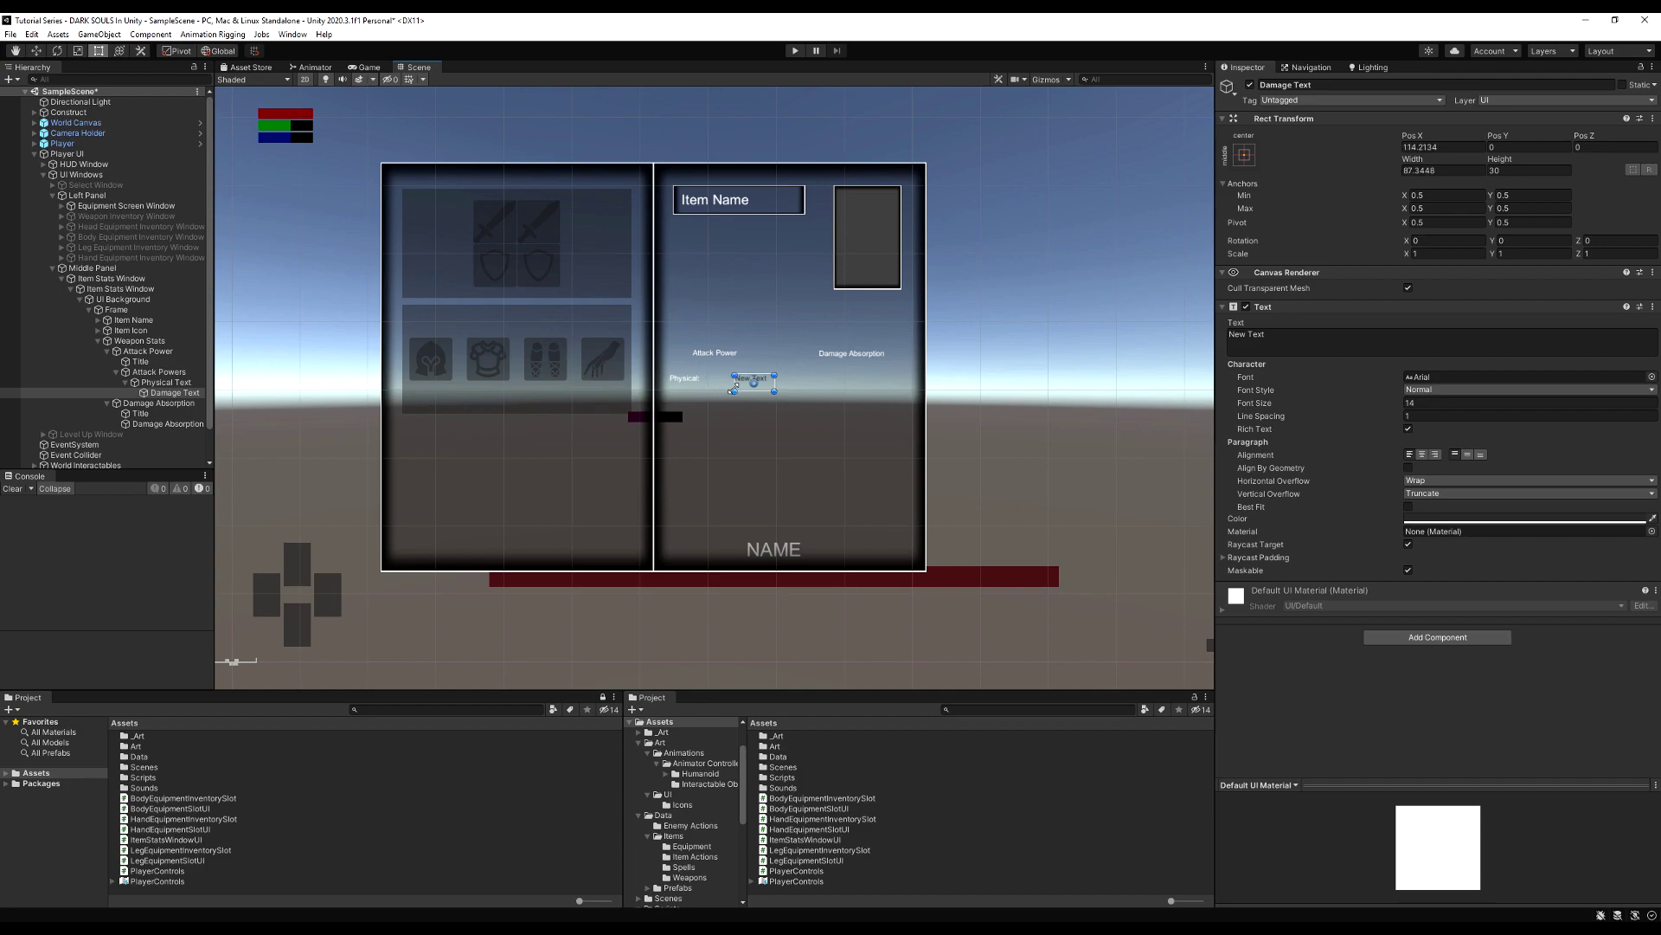
Step: Set the Damage Text label's text to 0 and collapse Physical Text
left_click(1471, 519)
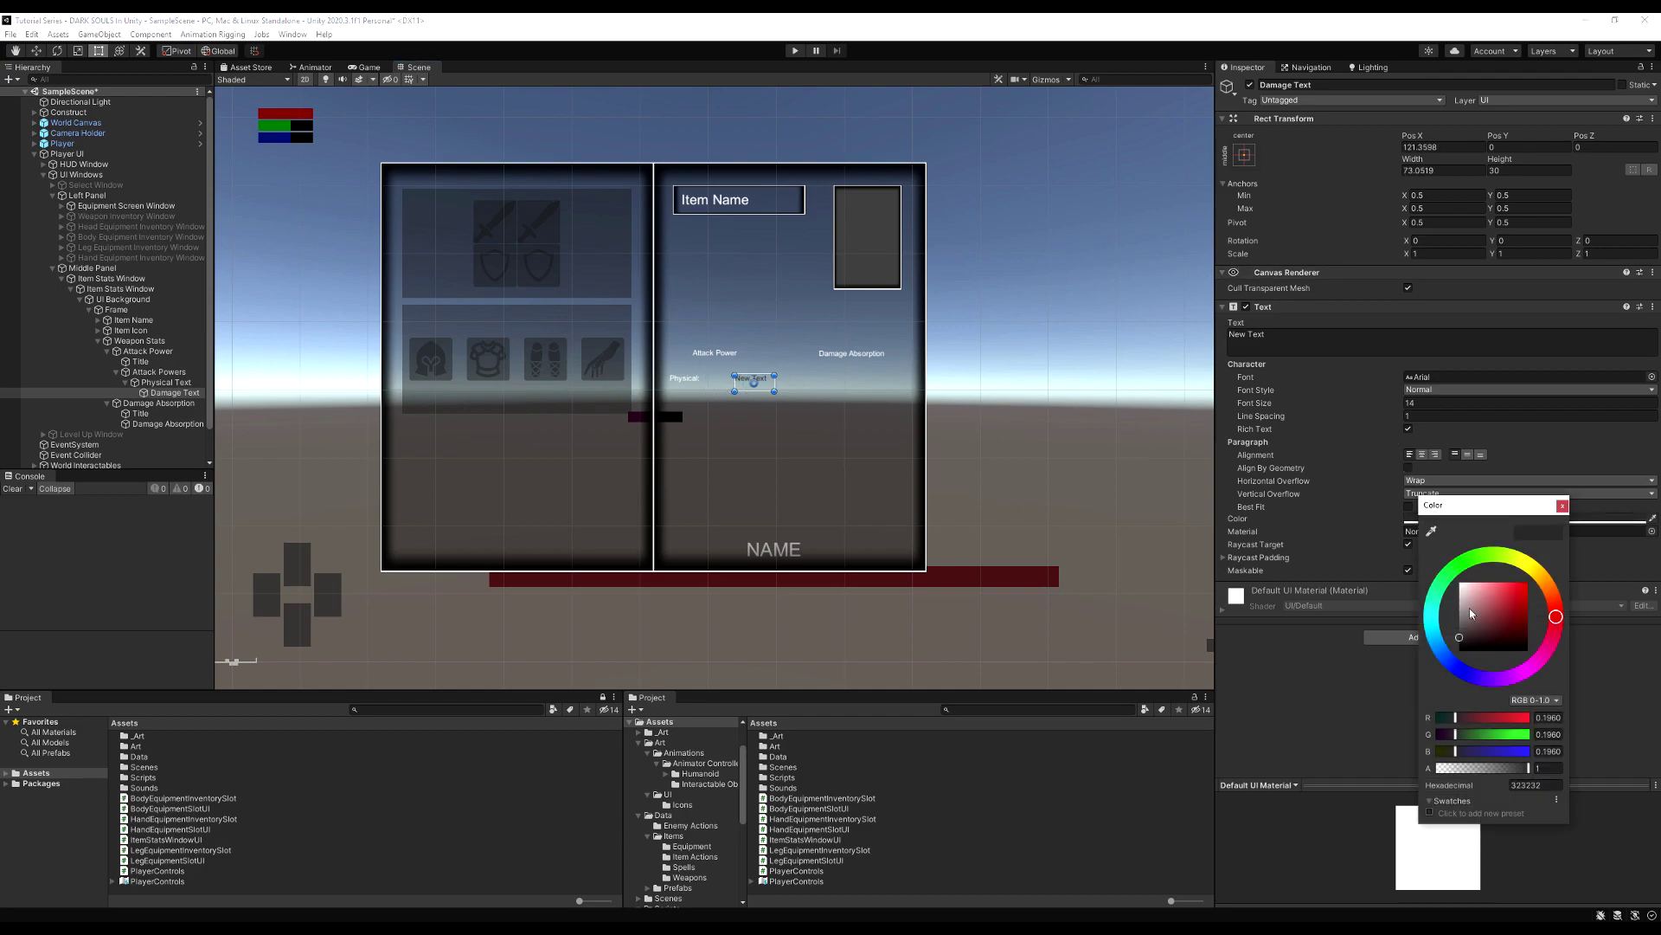
left_click(1327, 345)
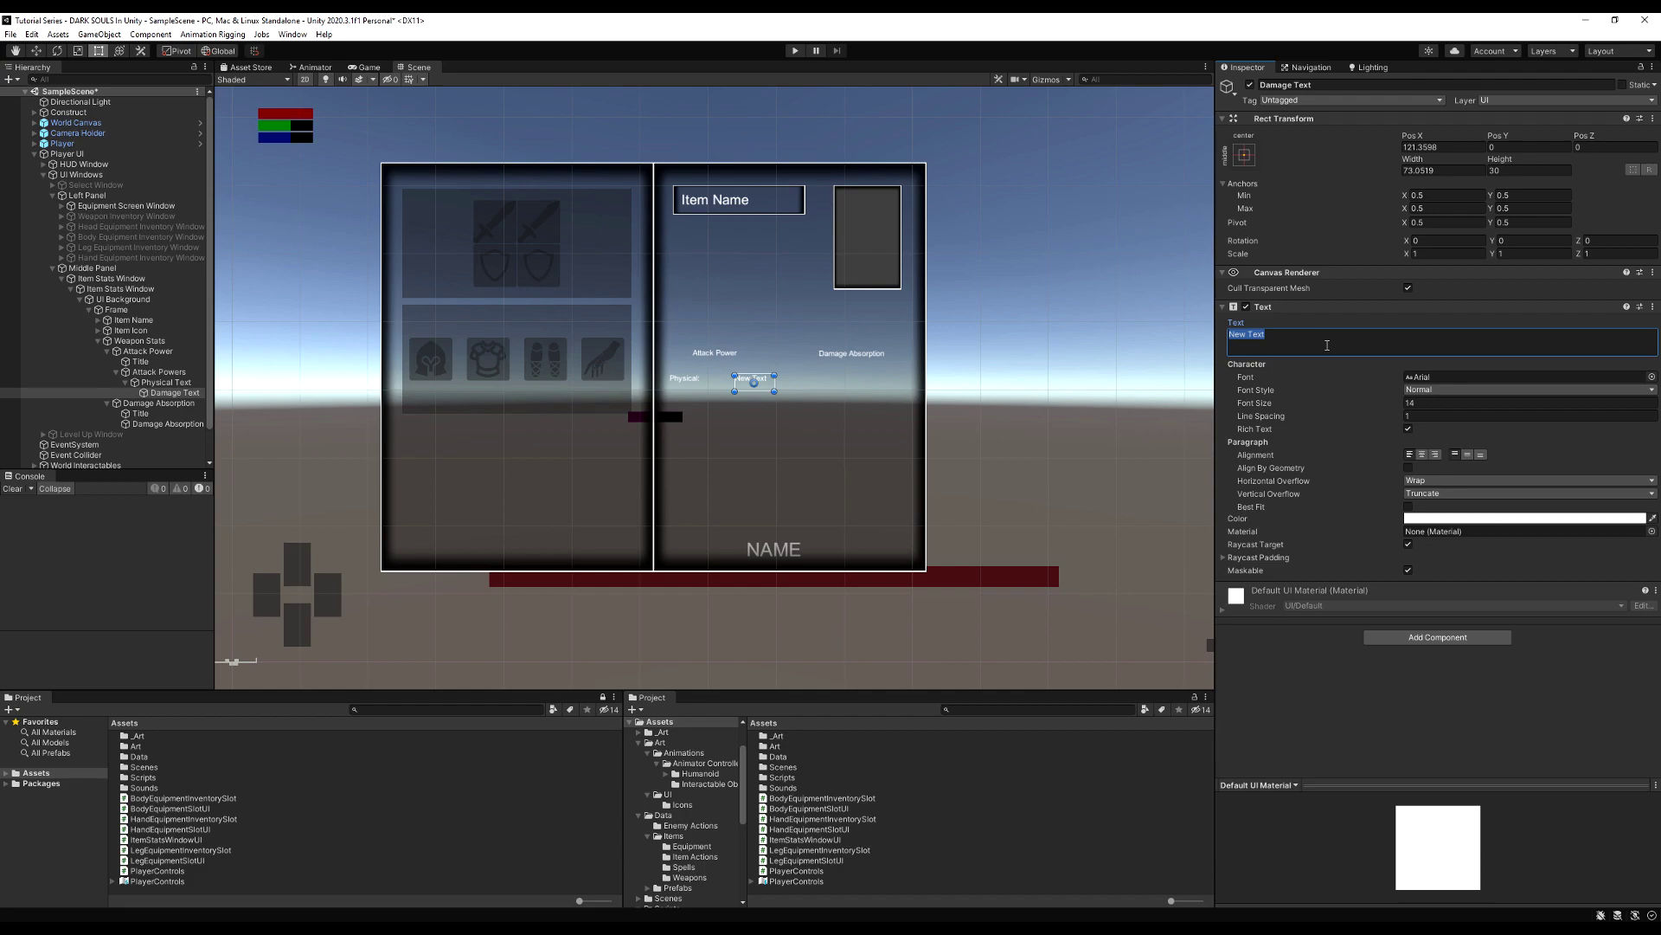
type("0")
left_click(173, 382)
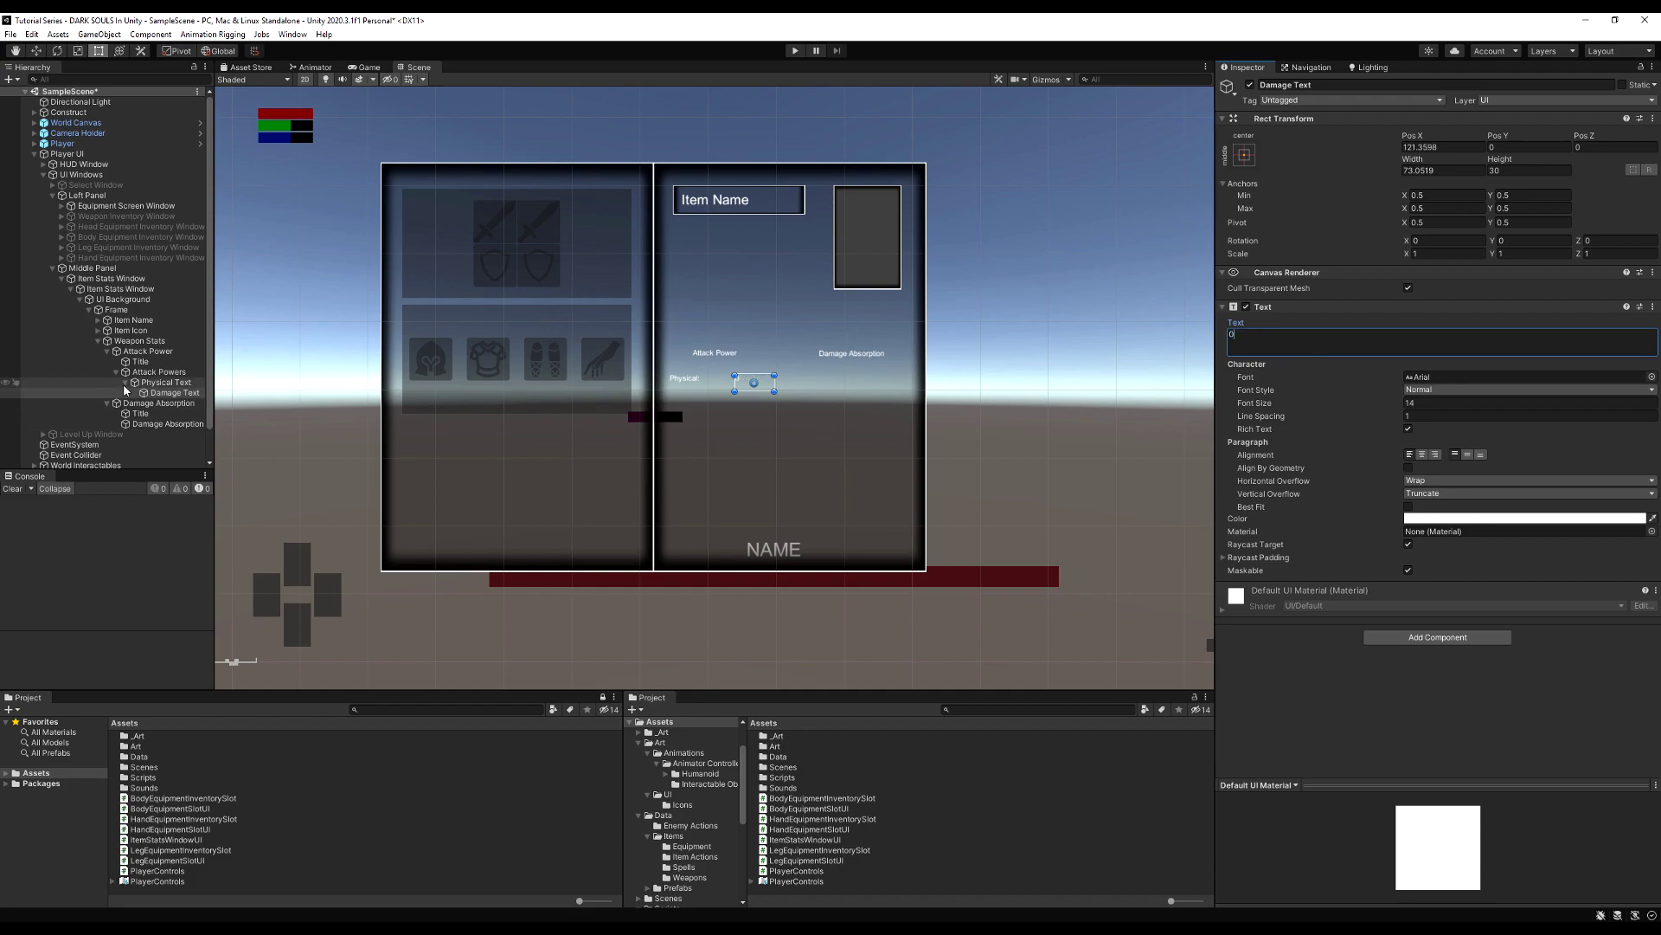
key("Left")
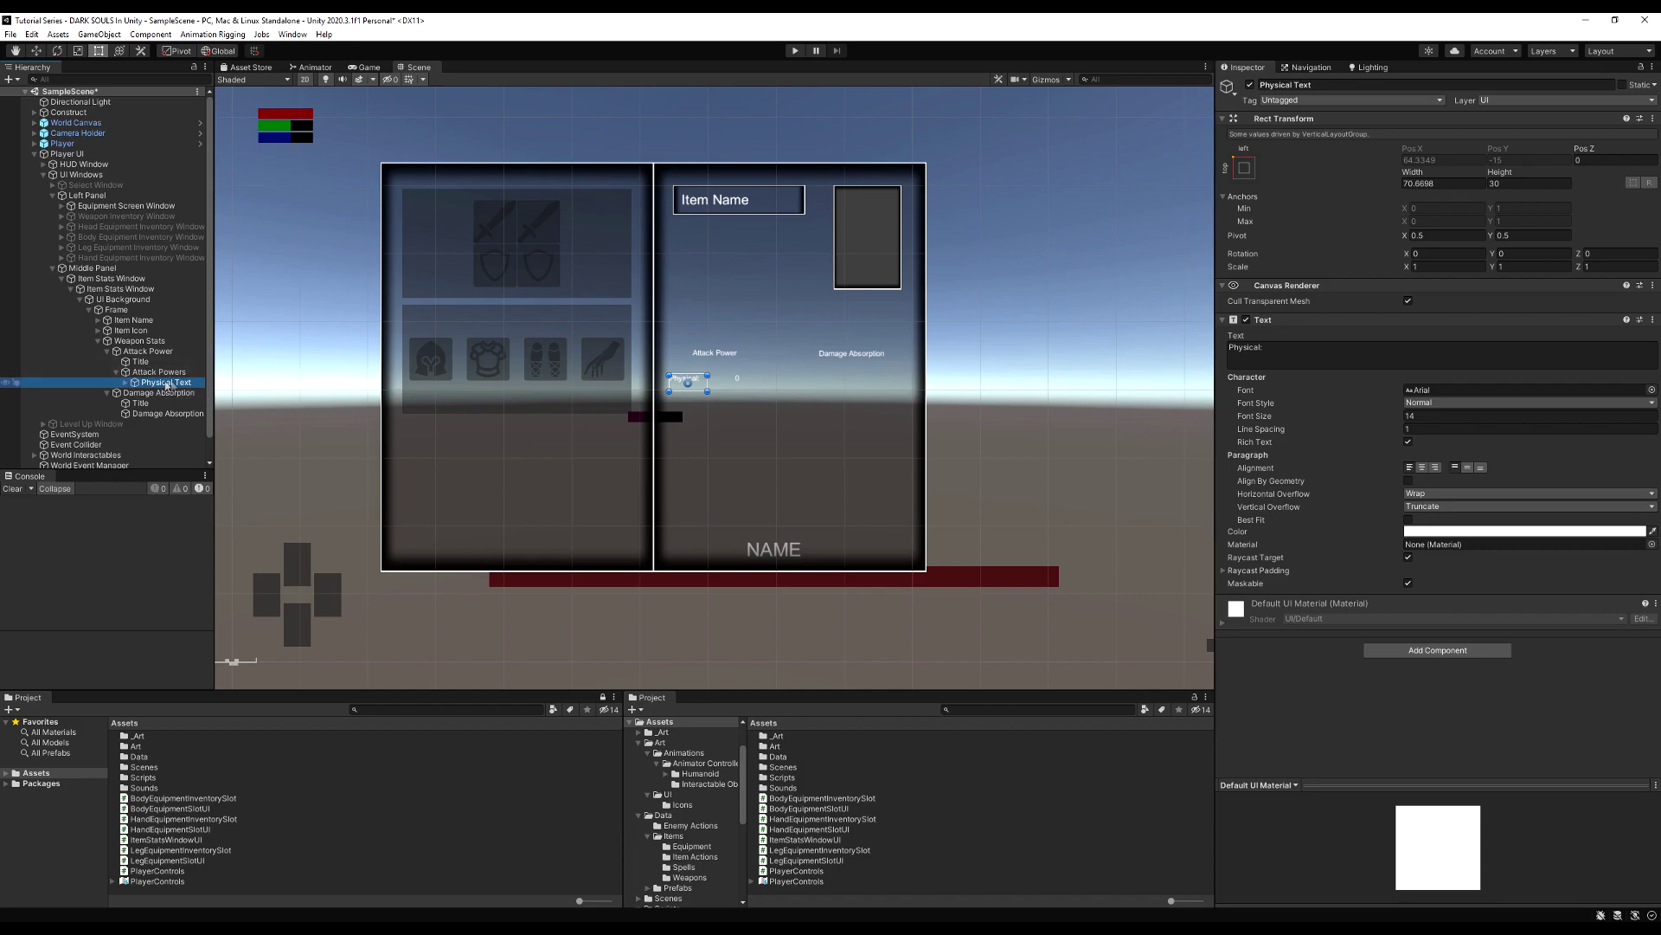
Step: Duplicate Physical Text with Ctrl+D and rename the copy Magic Text, dropping the (1) suffix
key("ctrl+d")
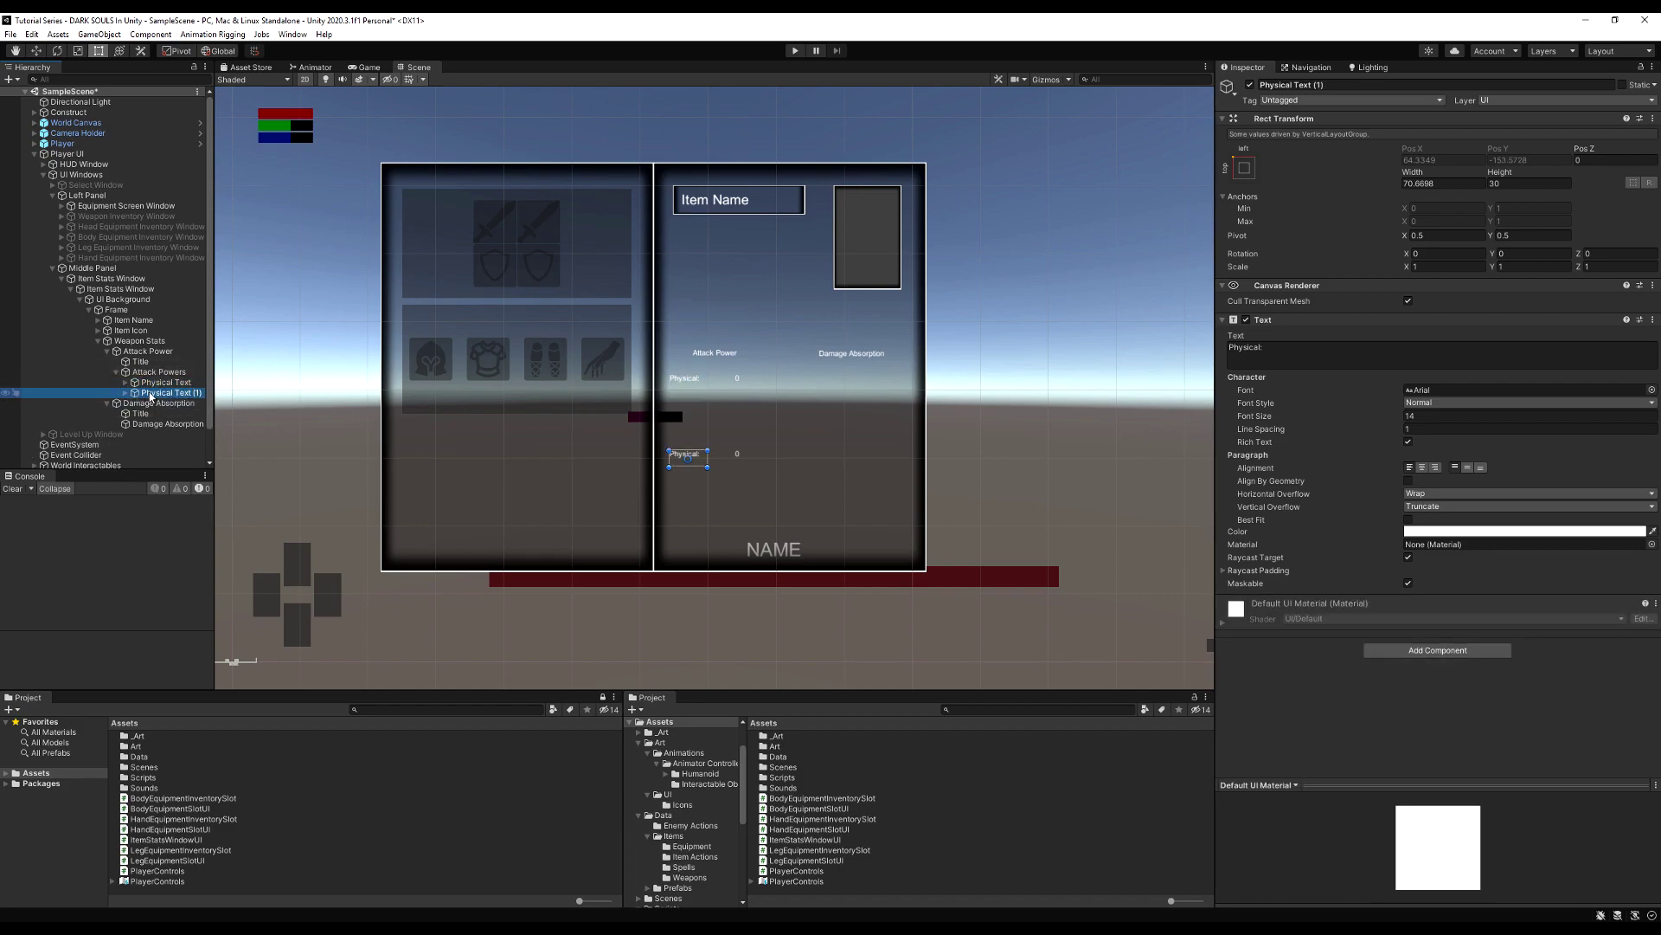
left_click(149, 393)
double_click(157, 393)
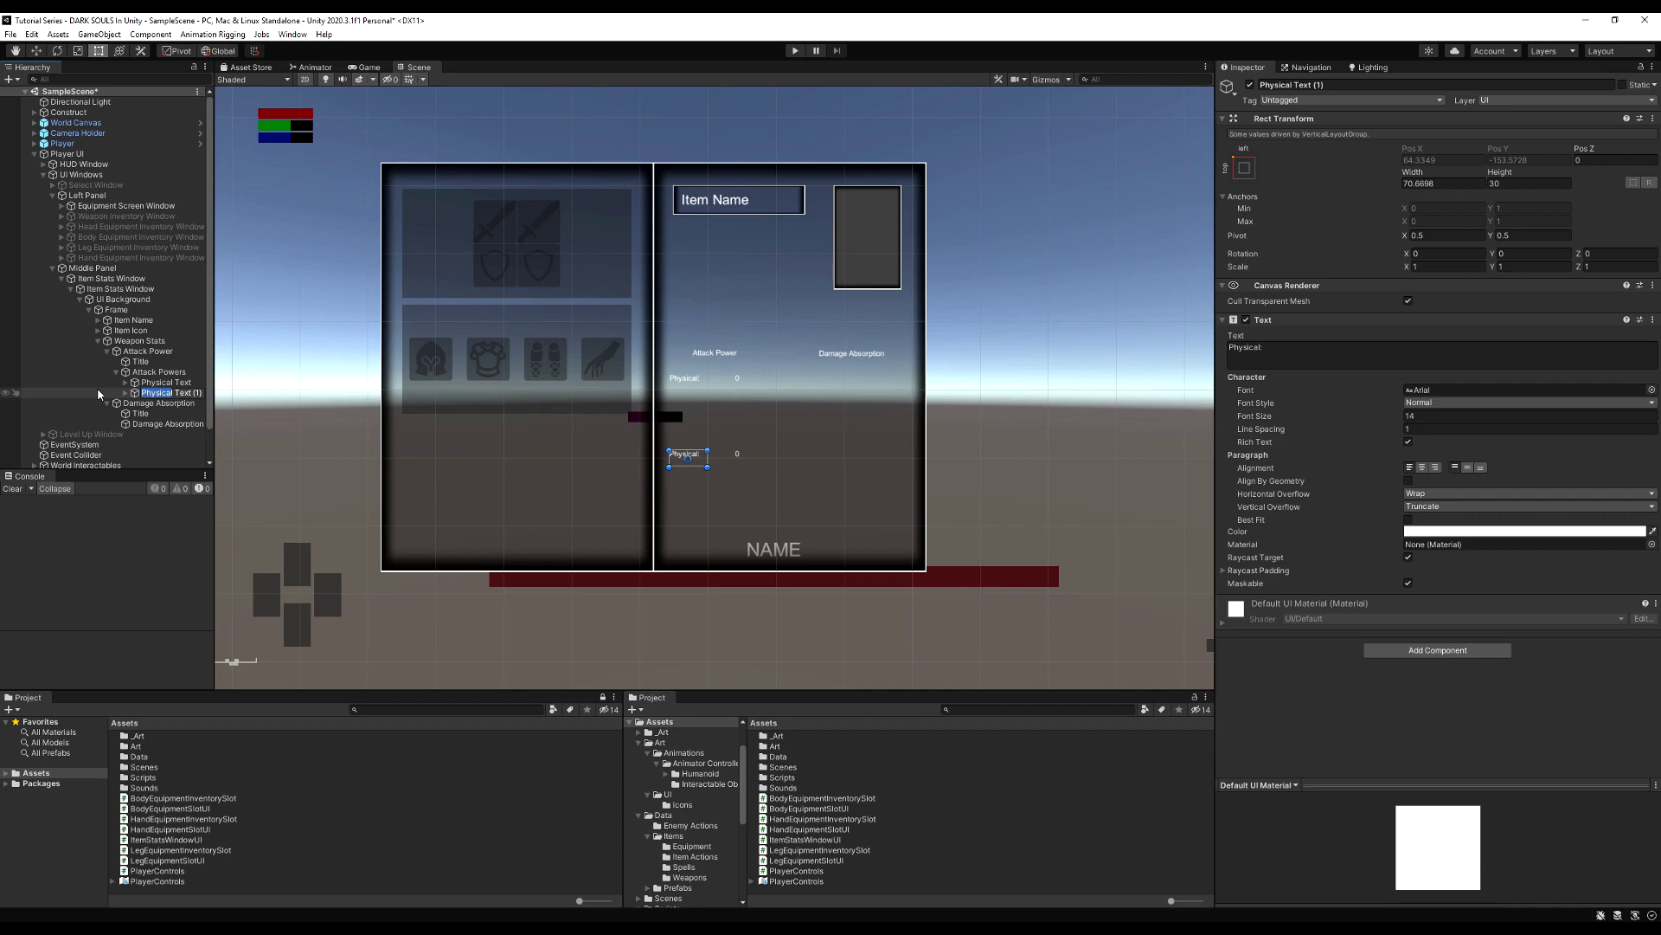
type("Magic")
key("Return")
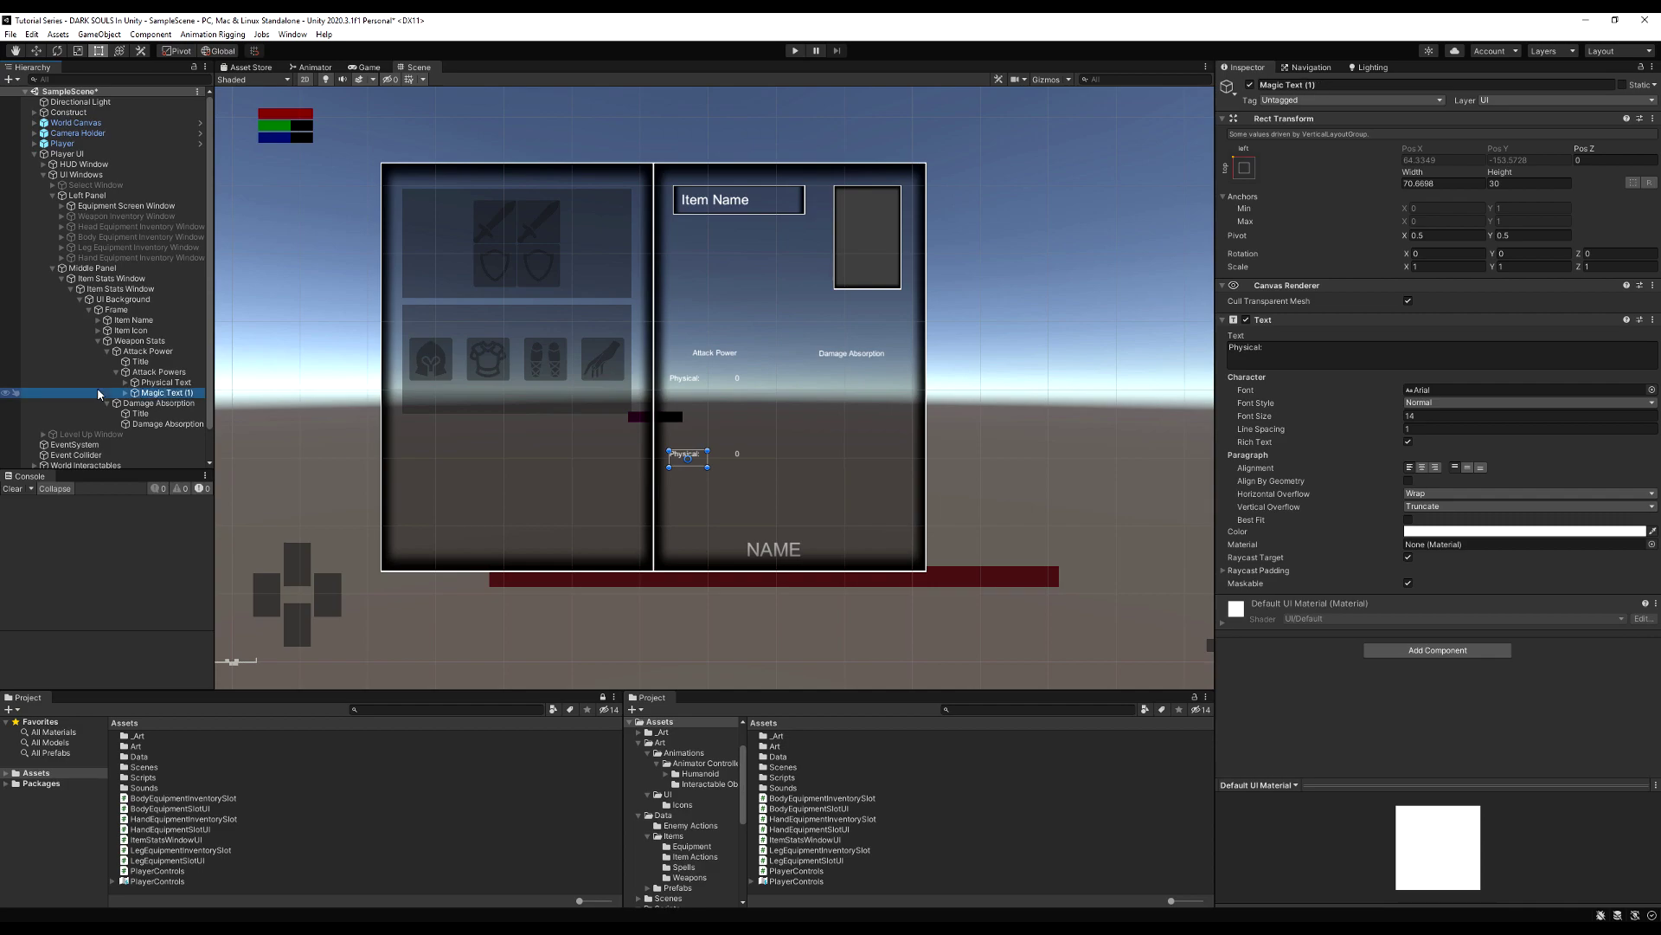
left_click(186, 394)
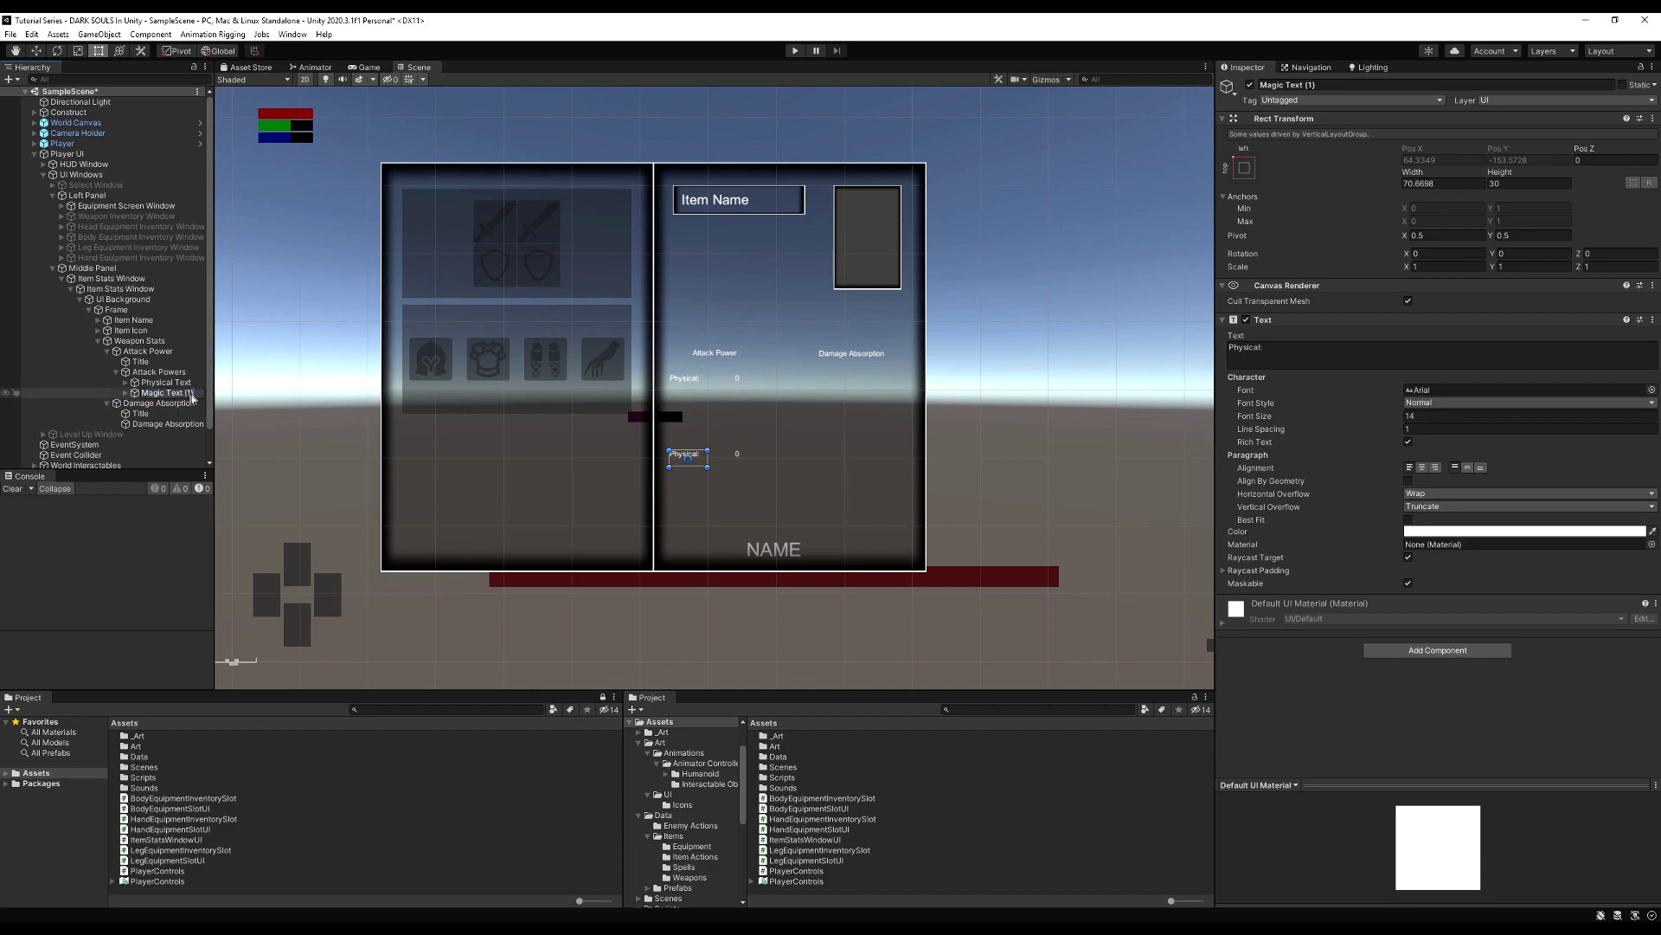
key("BackSpace")
key("Return")
key("Right")
left_click(150, 403)
left_click(126, 392)
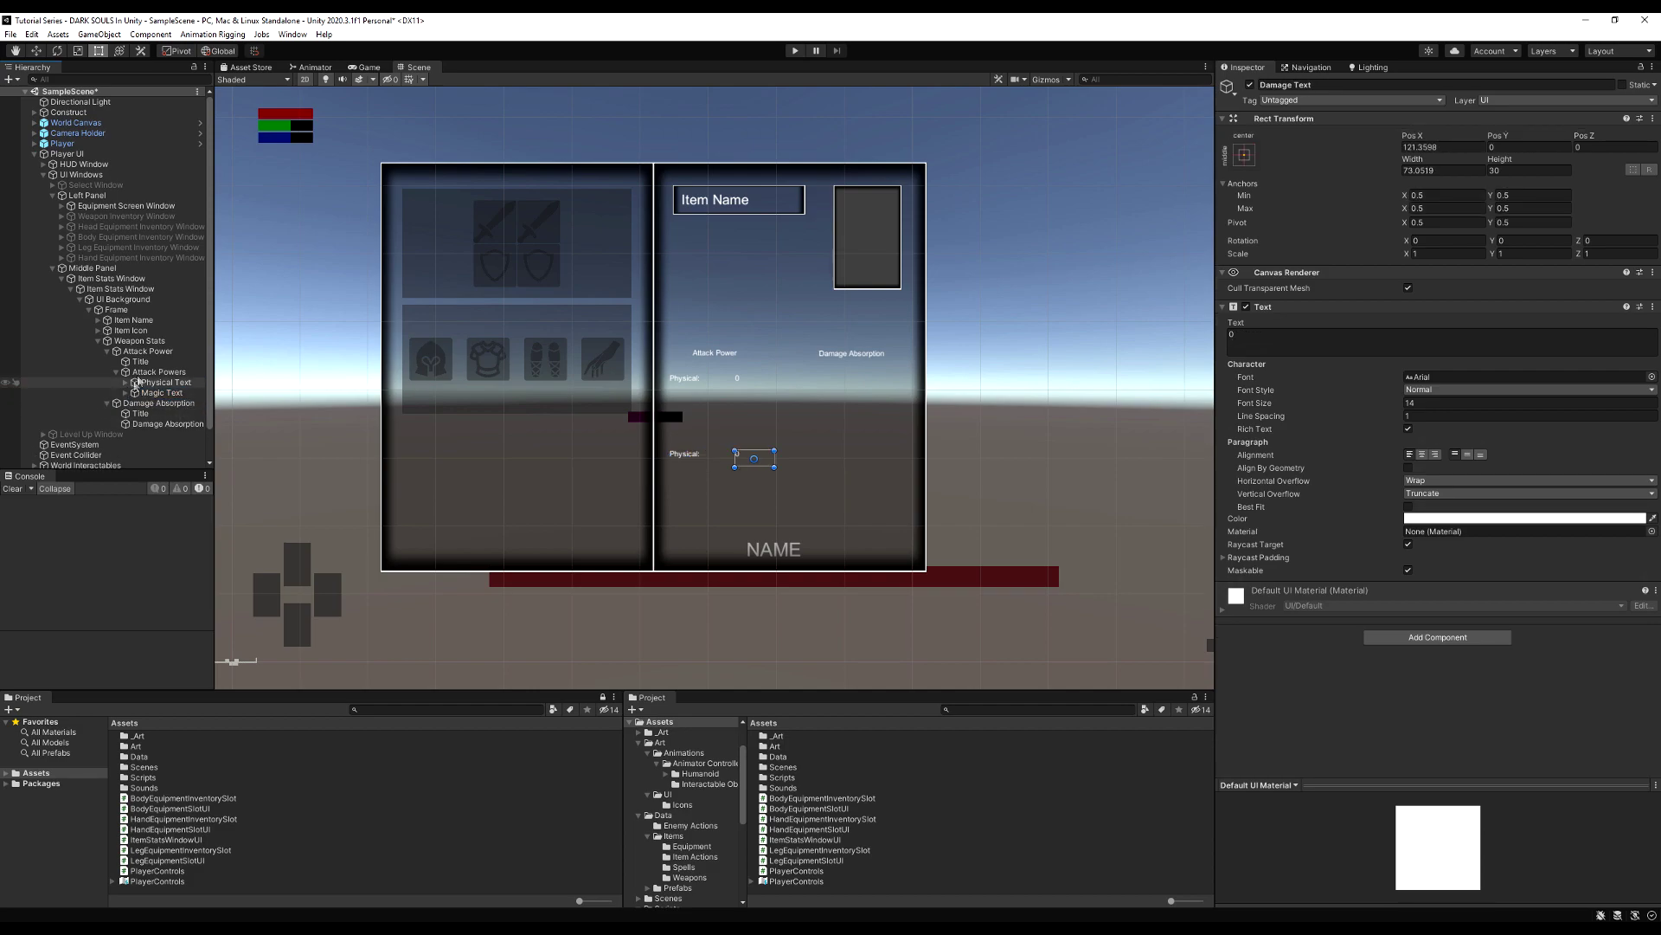
left_click(145, 372)
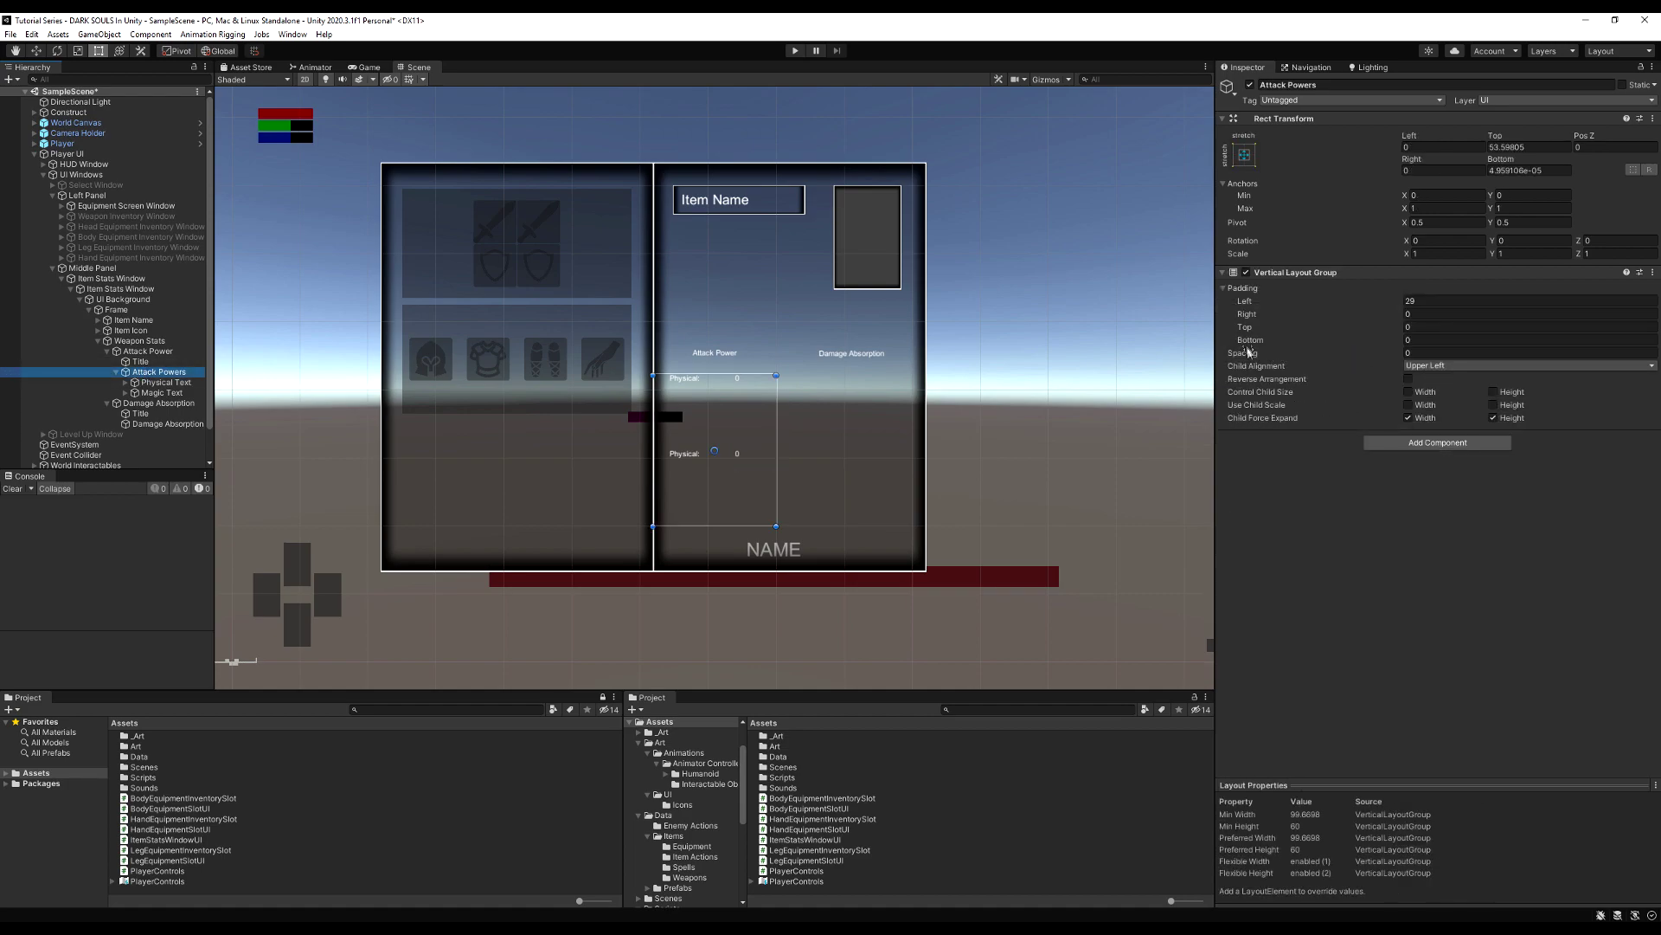
Step: Set the Attack Powers Vertical Layout Group spacing to -200
left_click_drag(1247, 359, 1166, 352)
key("ctrl+z")
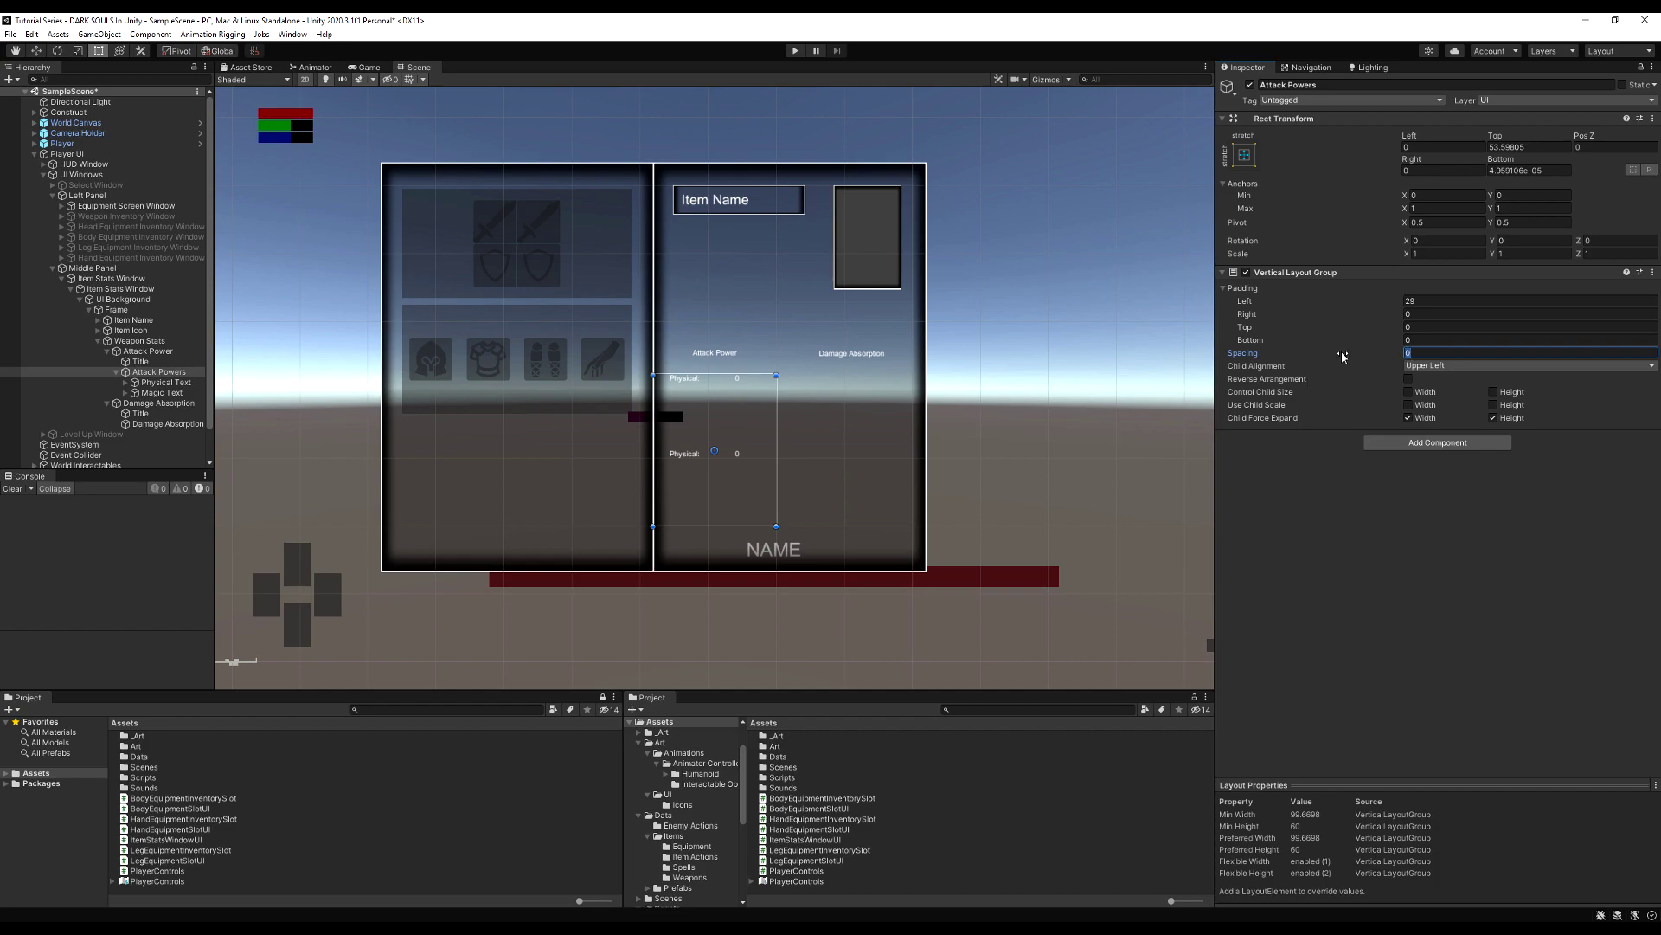
type("500")
key("BackSpace")
key("BackSpace")
key("BackSpace")
type("25")
key("BackSpace")
type("00")
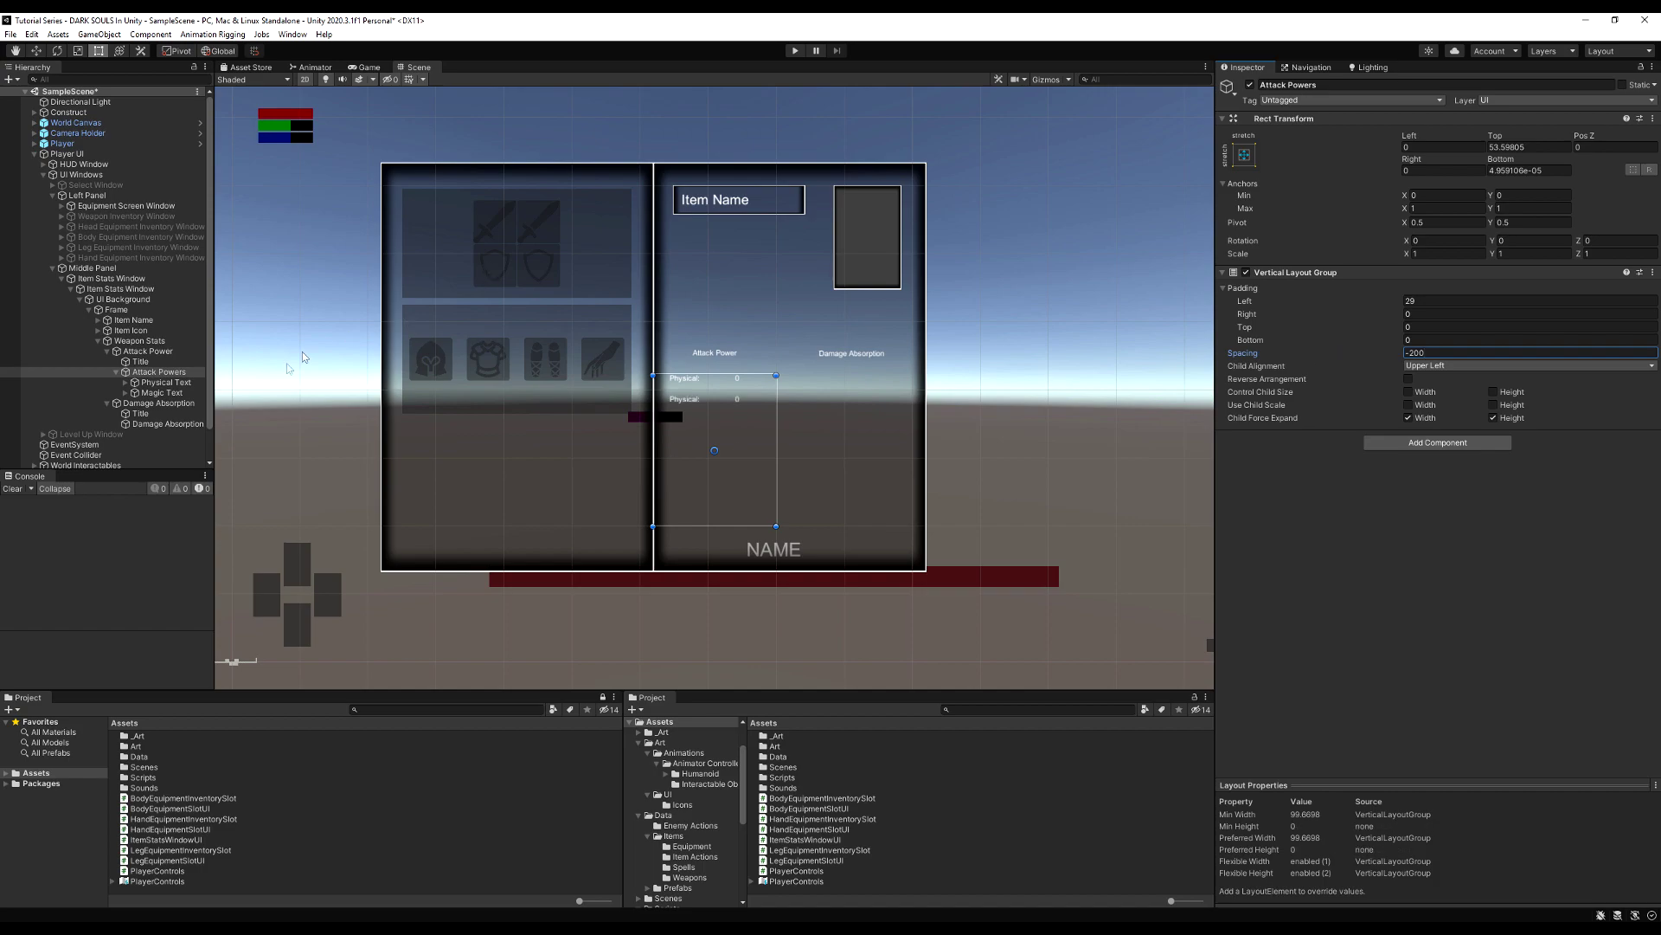
left_click(116, 372)
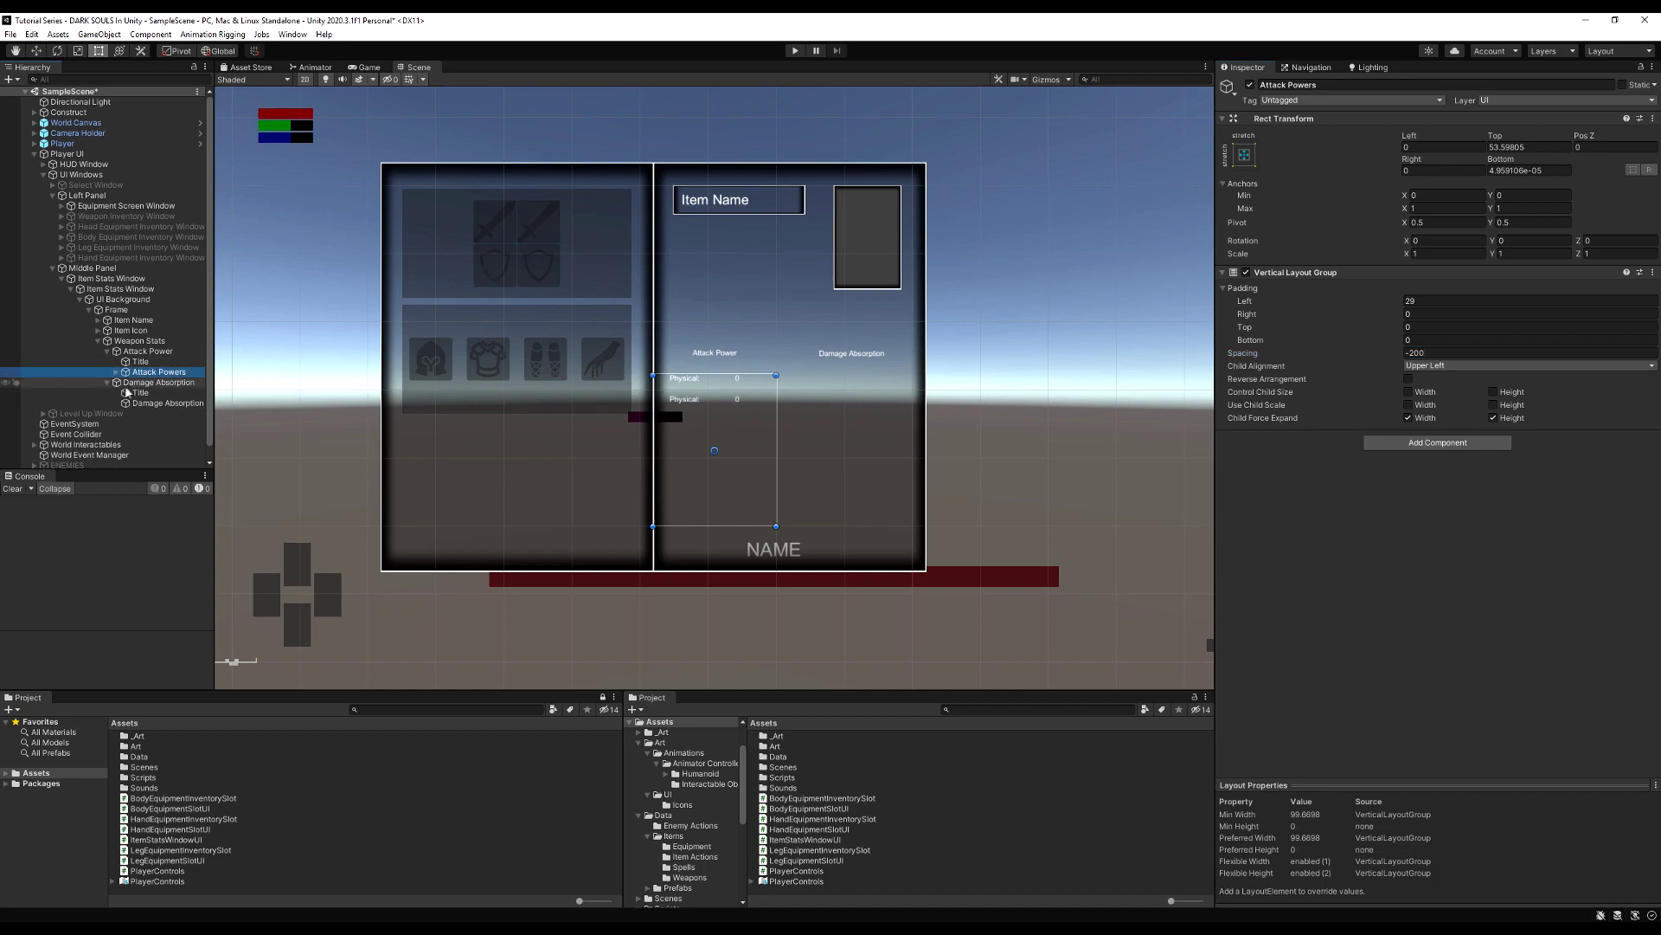
Step: Change Magic Text's label to 'Magic:' and delete the old Damage Absorption group
left_click(142, 383)
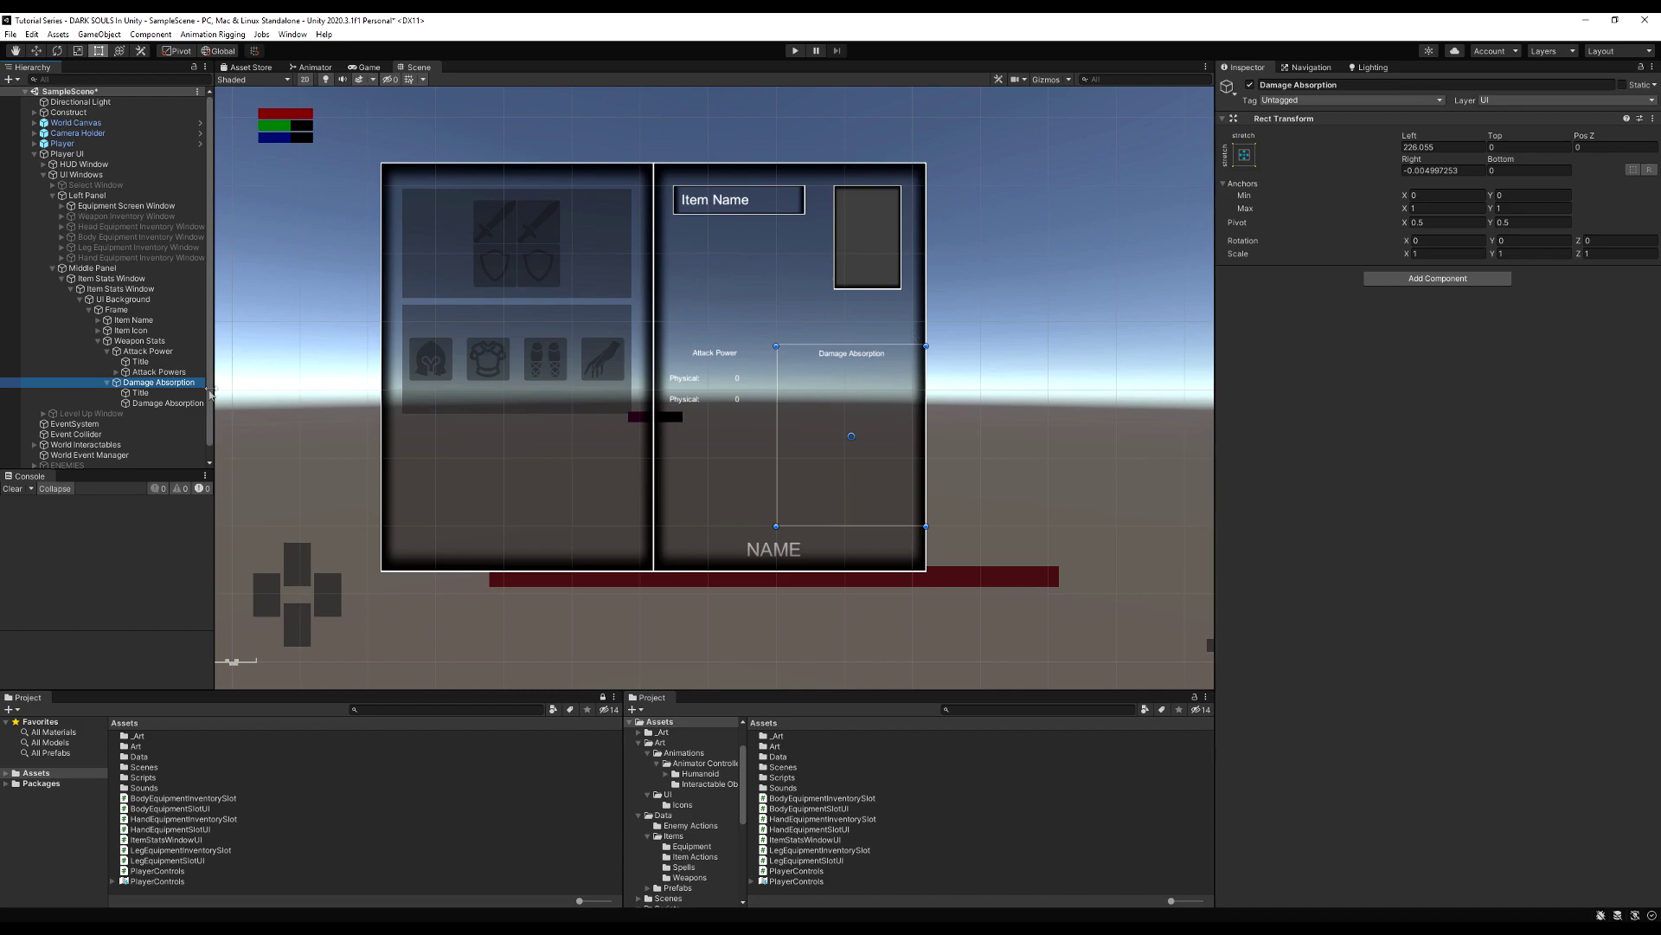
left_click(116, 372)
left_click(162, 393)
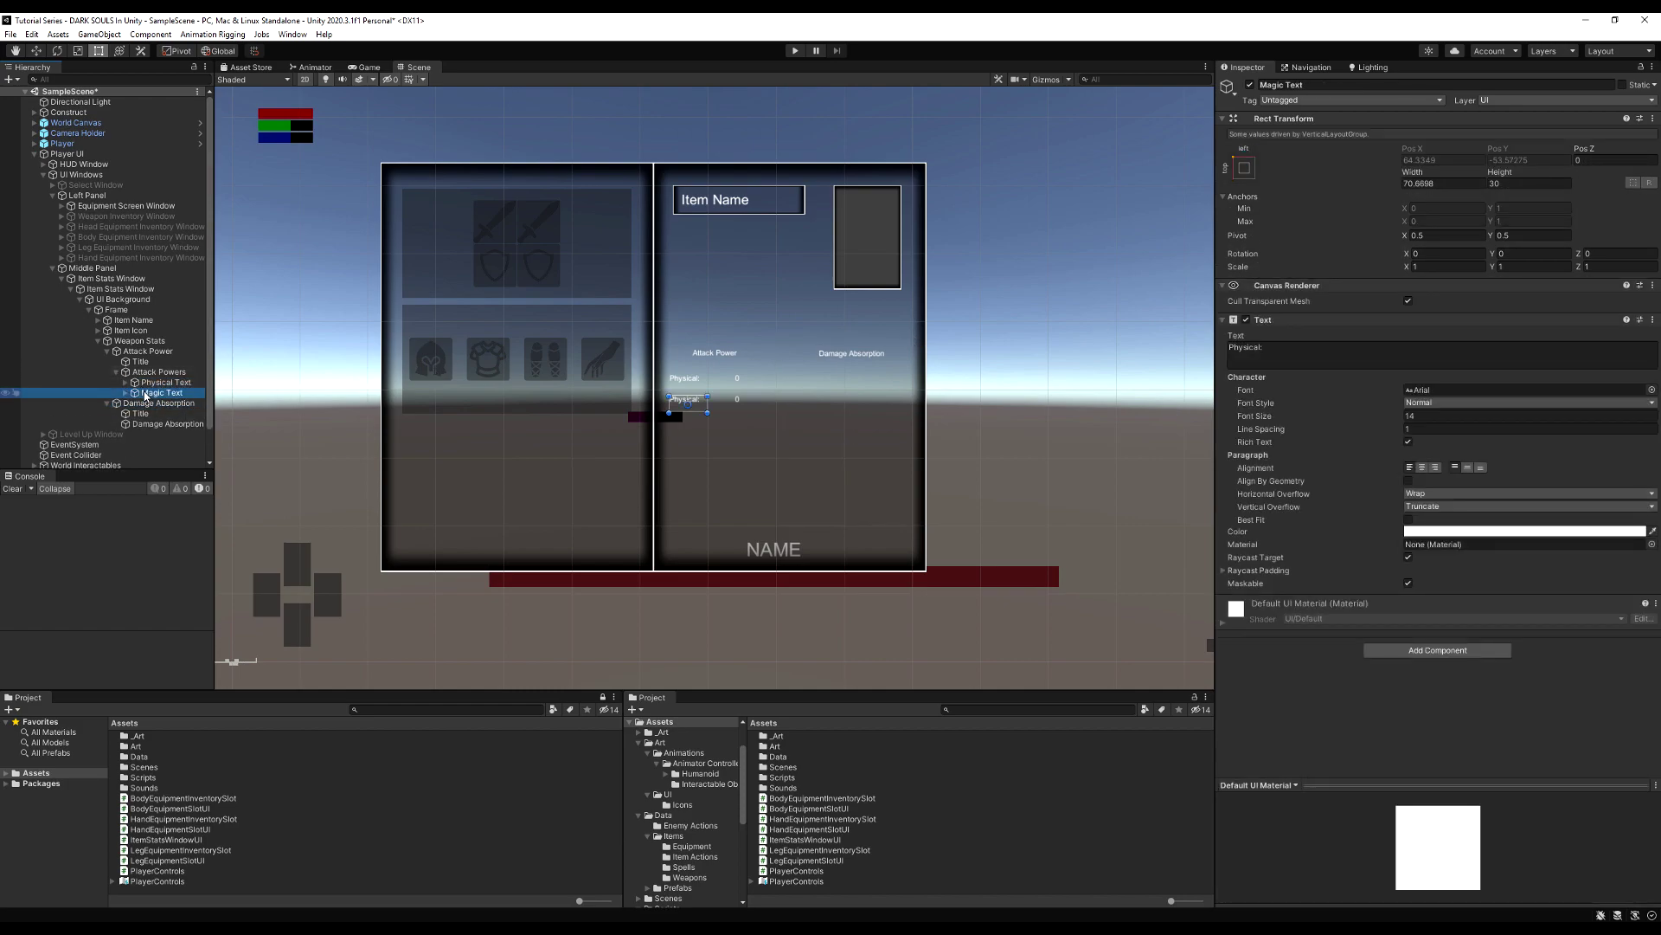
left_click(1261, 348)
type("Magic:")
left_click(201, 405)
key("Delete")
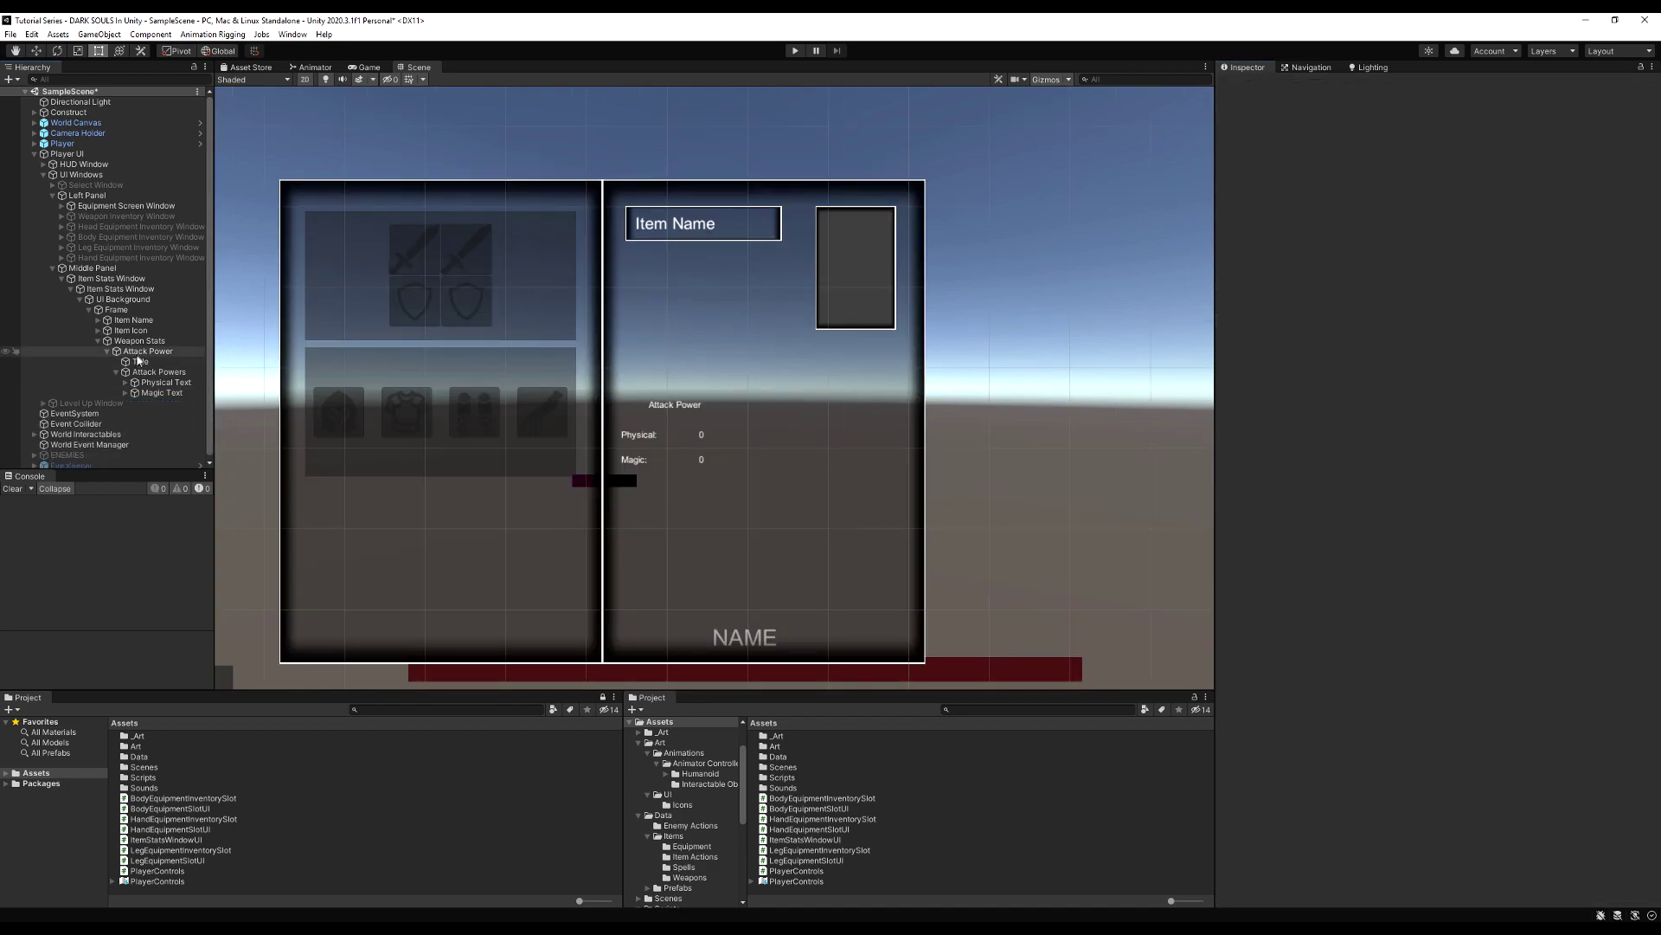
Step: Duplicate the Attack Power group and move the copy right of the original
left_click(143, 351)
left_click(106, 351)
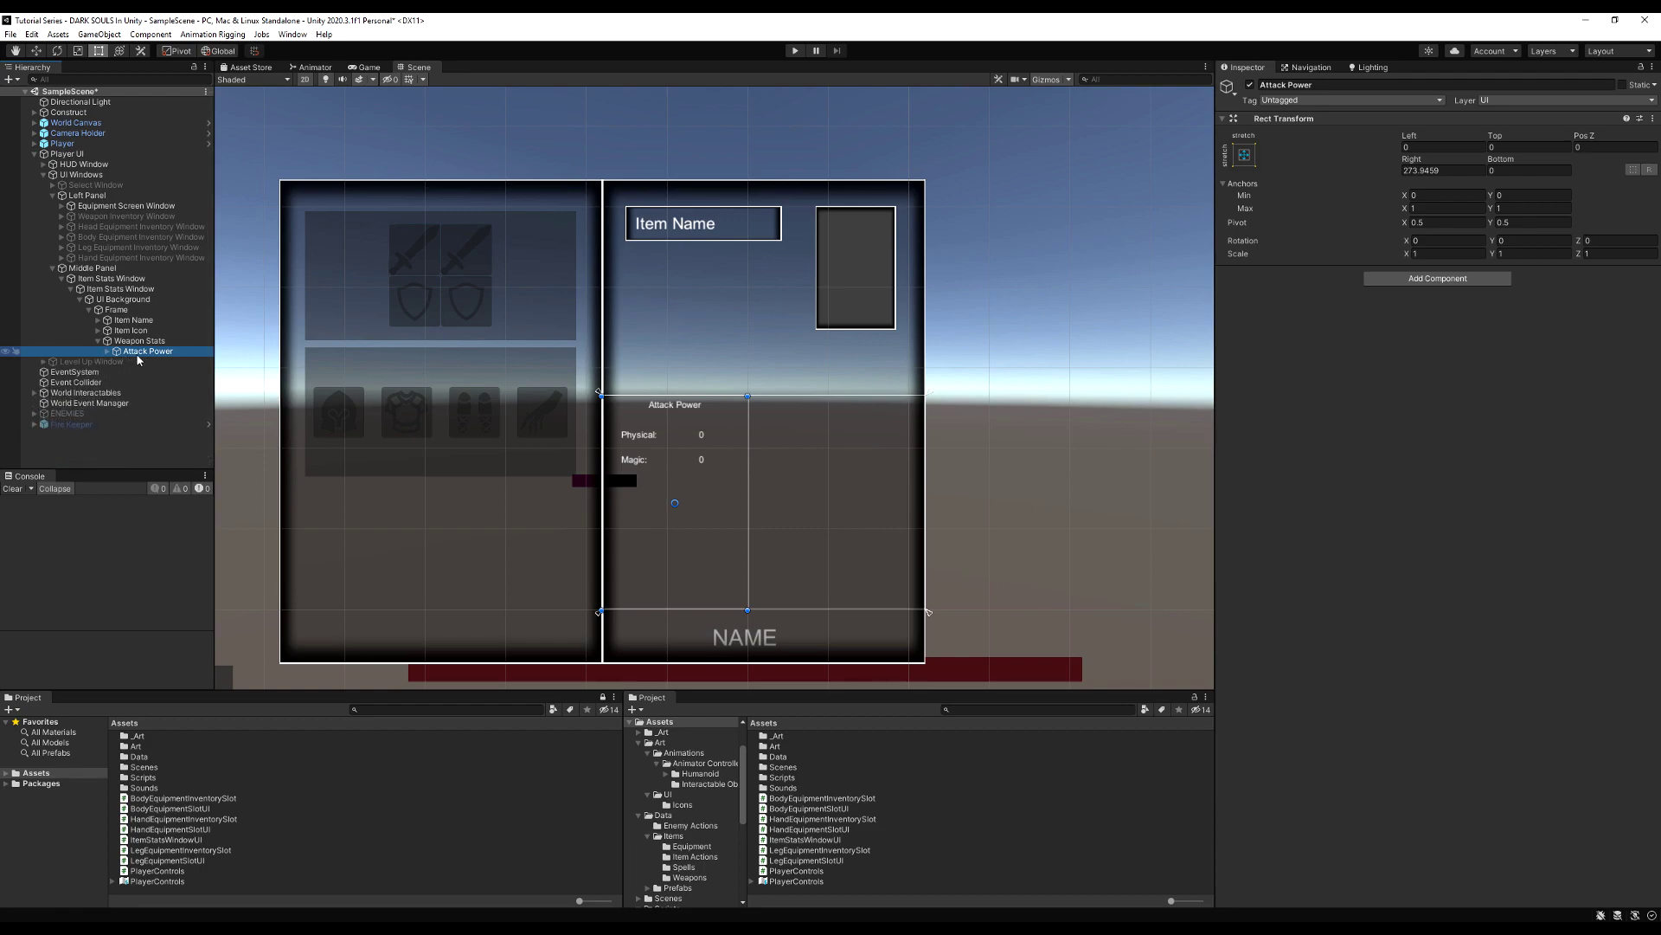
key("ctrl+d")
key("w")
left_click_drag(727, 506, 891, 503)
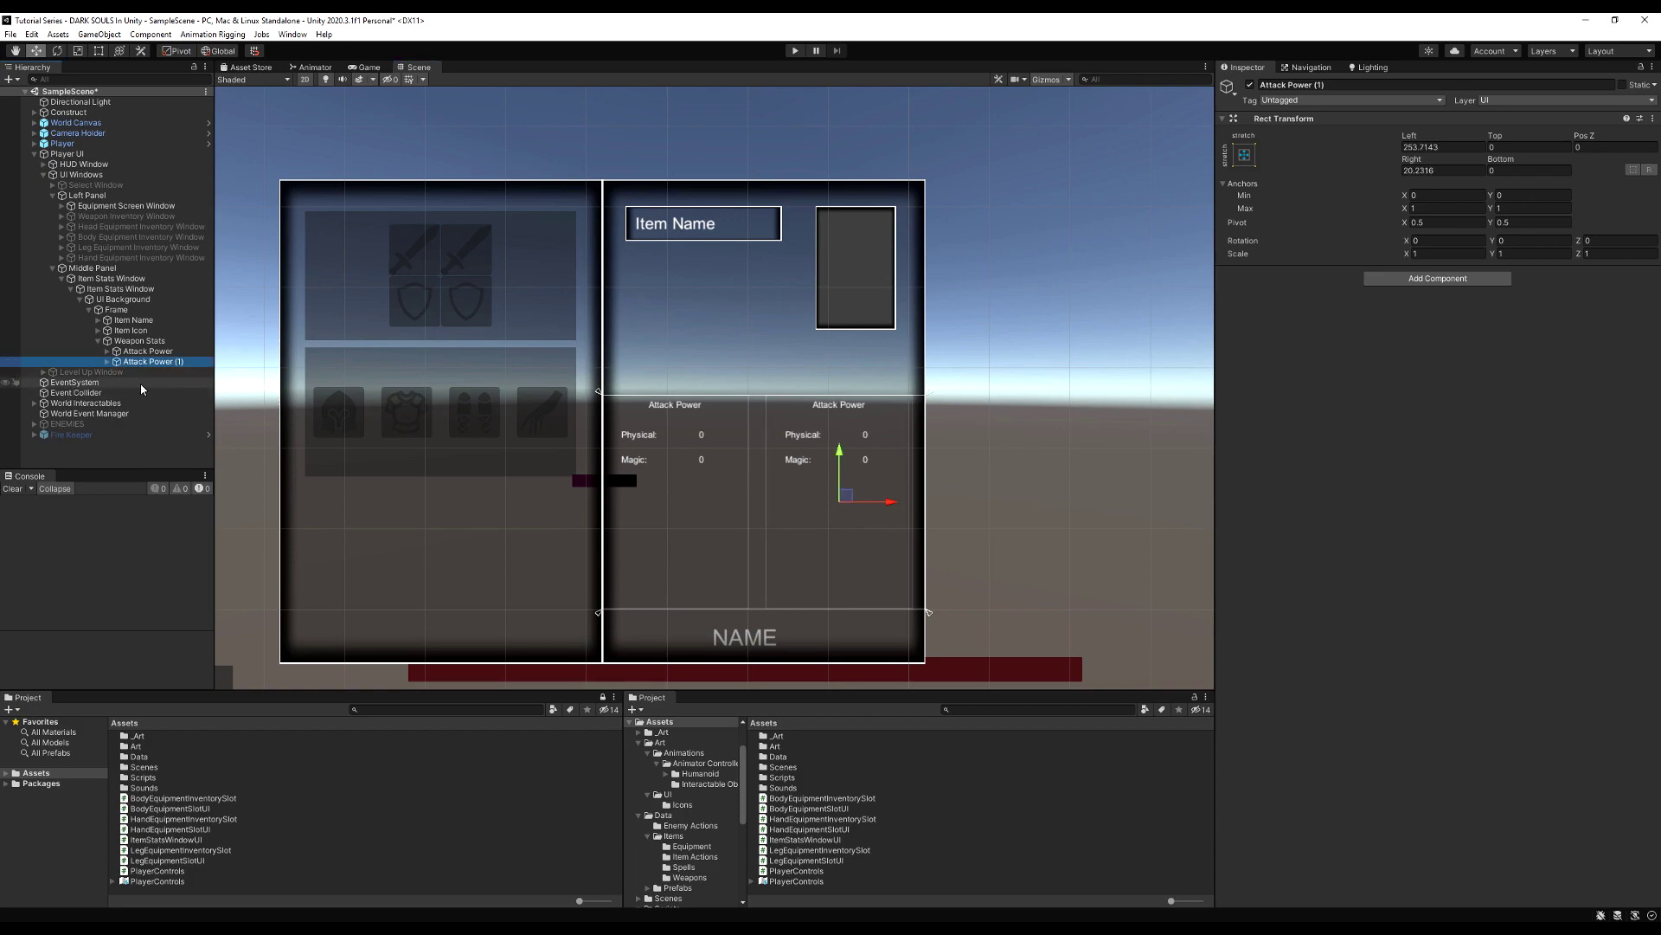
left_click(149, 364)
Step: Rename the duplicate group and its inner Attack Powers object to Damage Absorption
key("F2")
type("Dama")
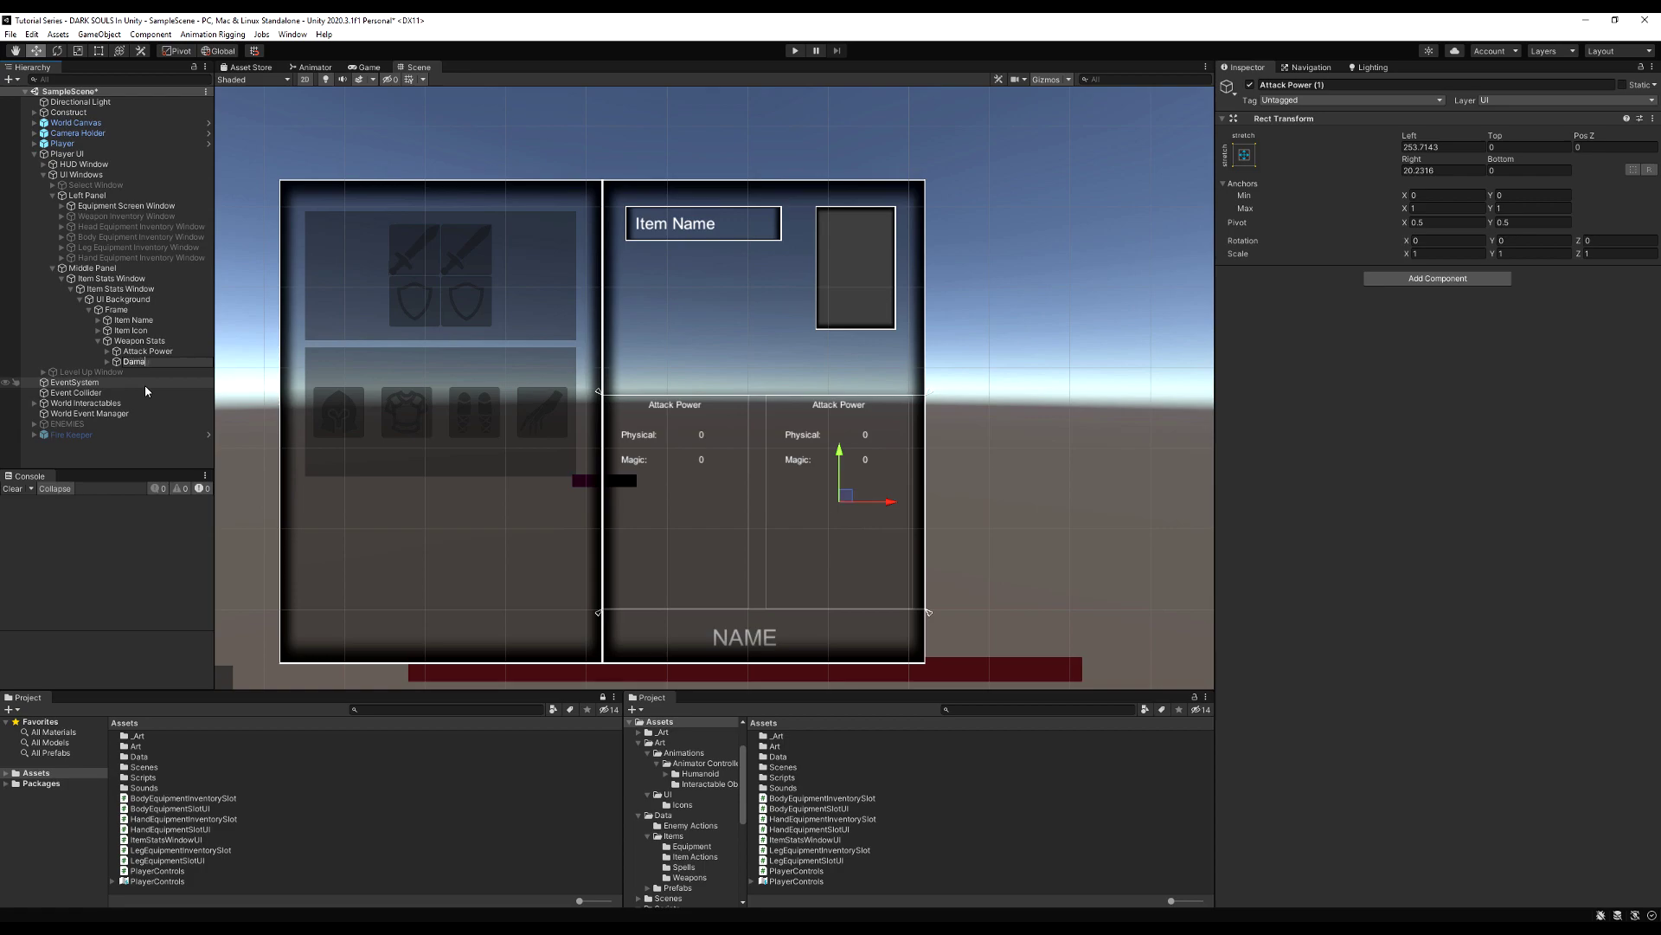
type("ge Absorption")
key("Return")
left_click(108, 362)
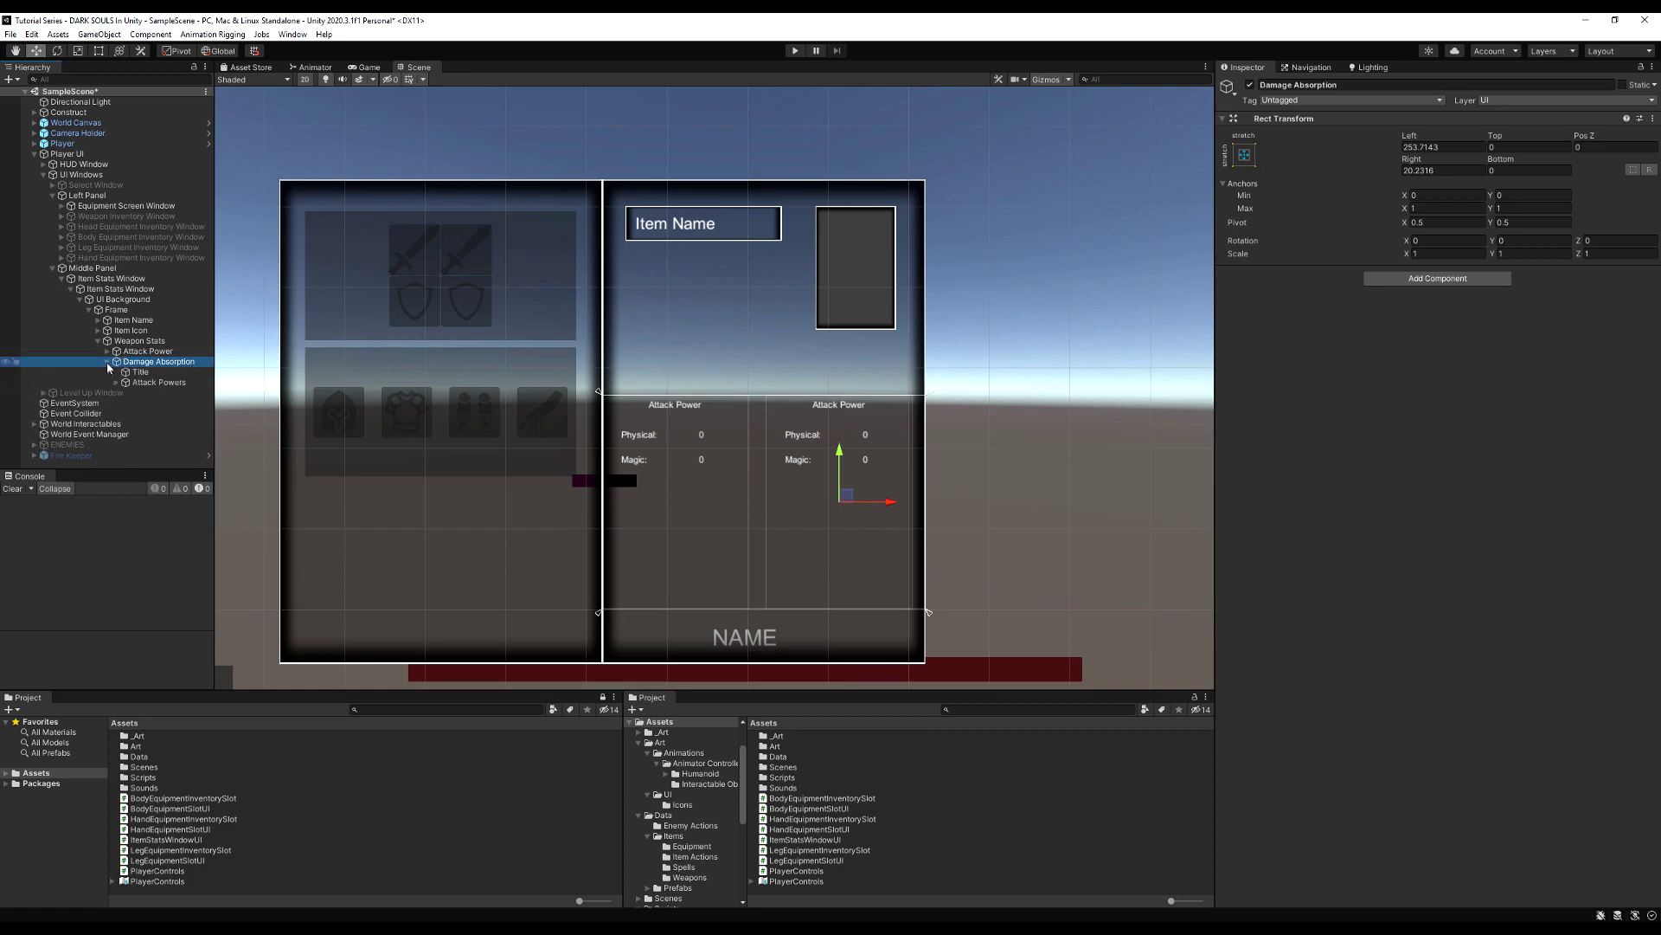
left_click(152, 382)
left_click(154, 385)
type("Damage")
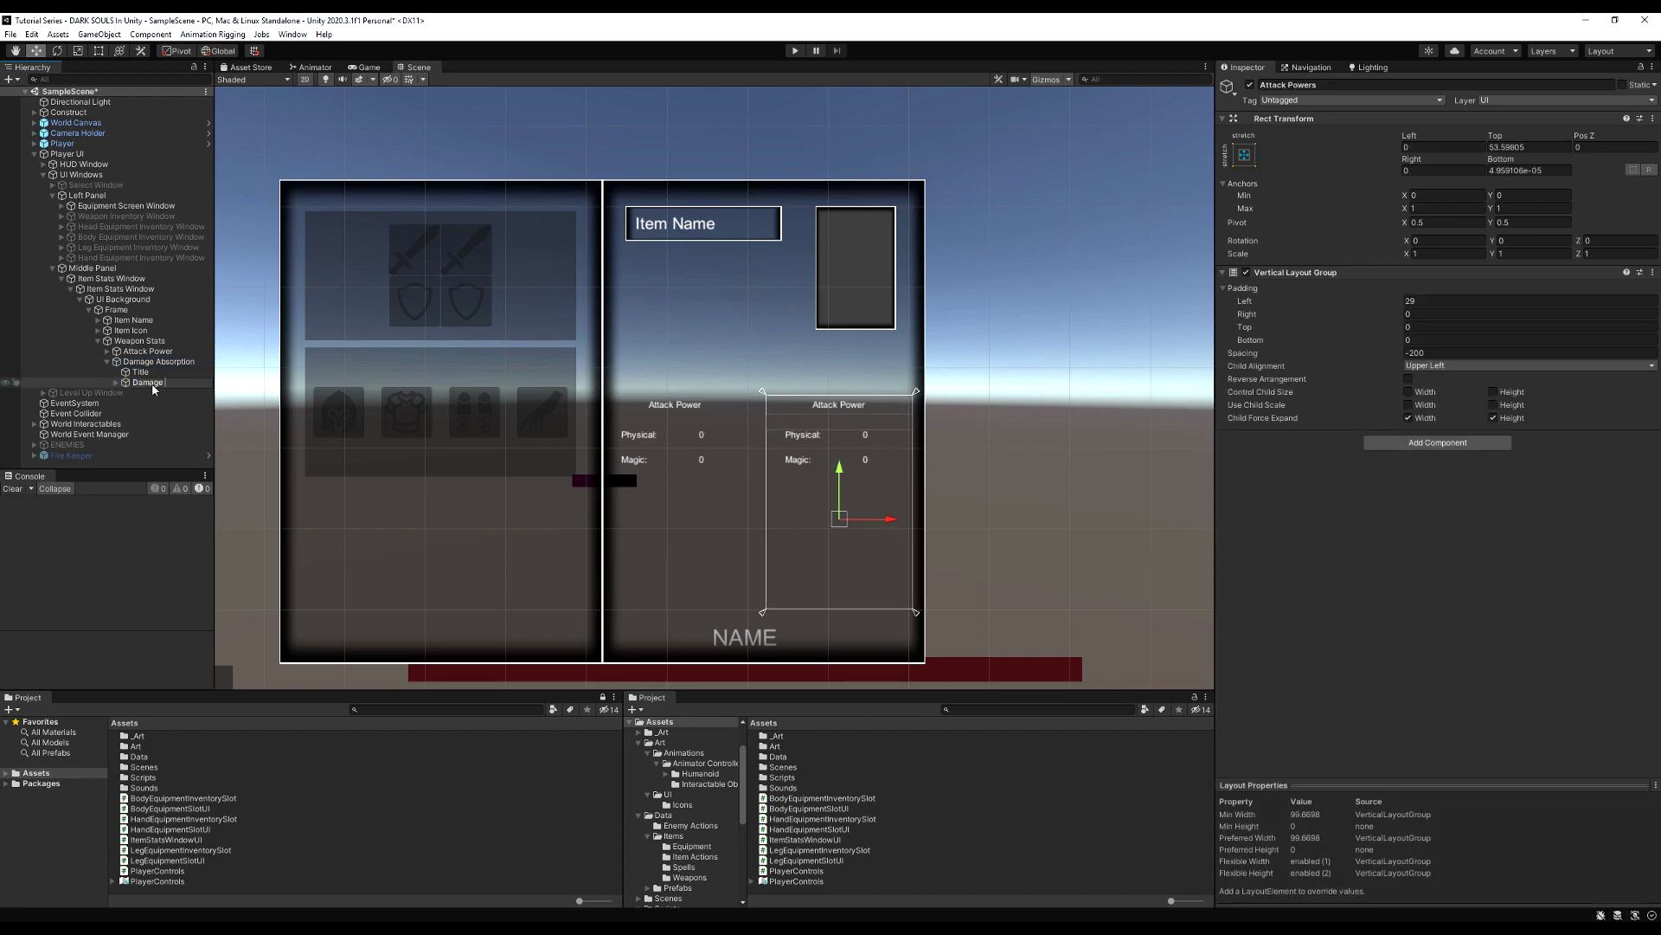
type(" Absorption")
key("Return")
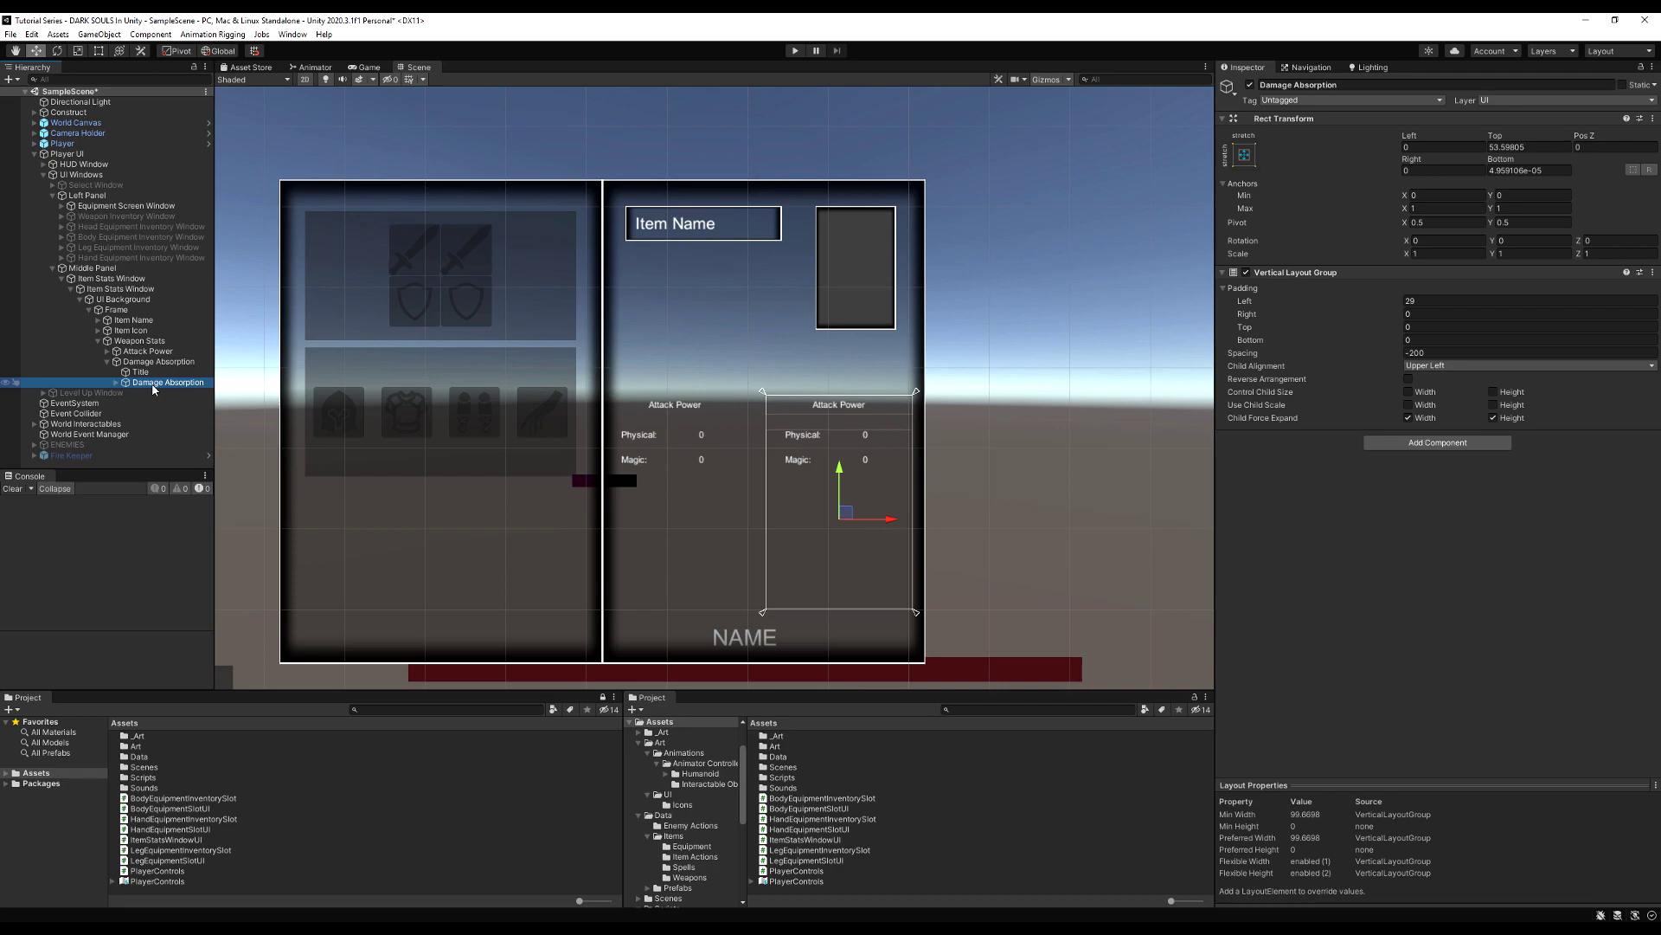
Step: Replace the copy's Title text with 'Damage Absorption'
left_click(116, 382)
left_click(152, 394)
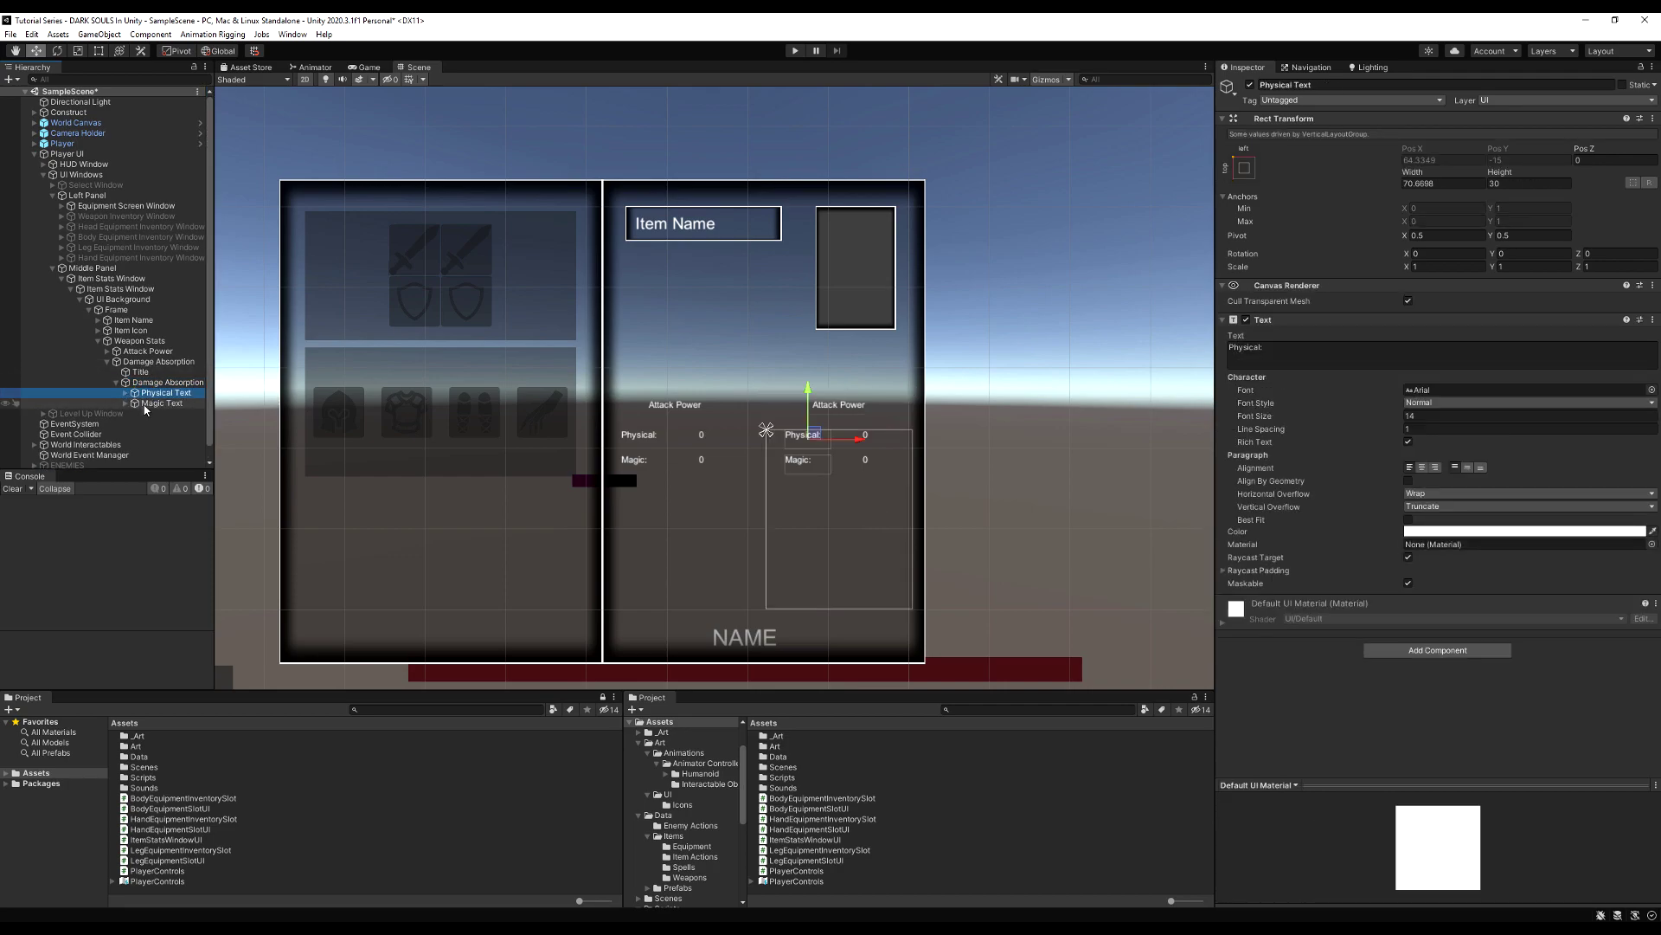
left_click(165, 382)
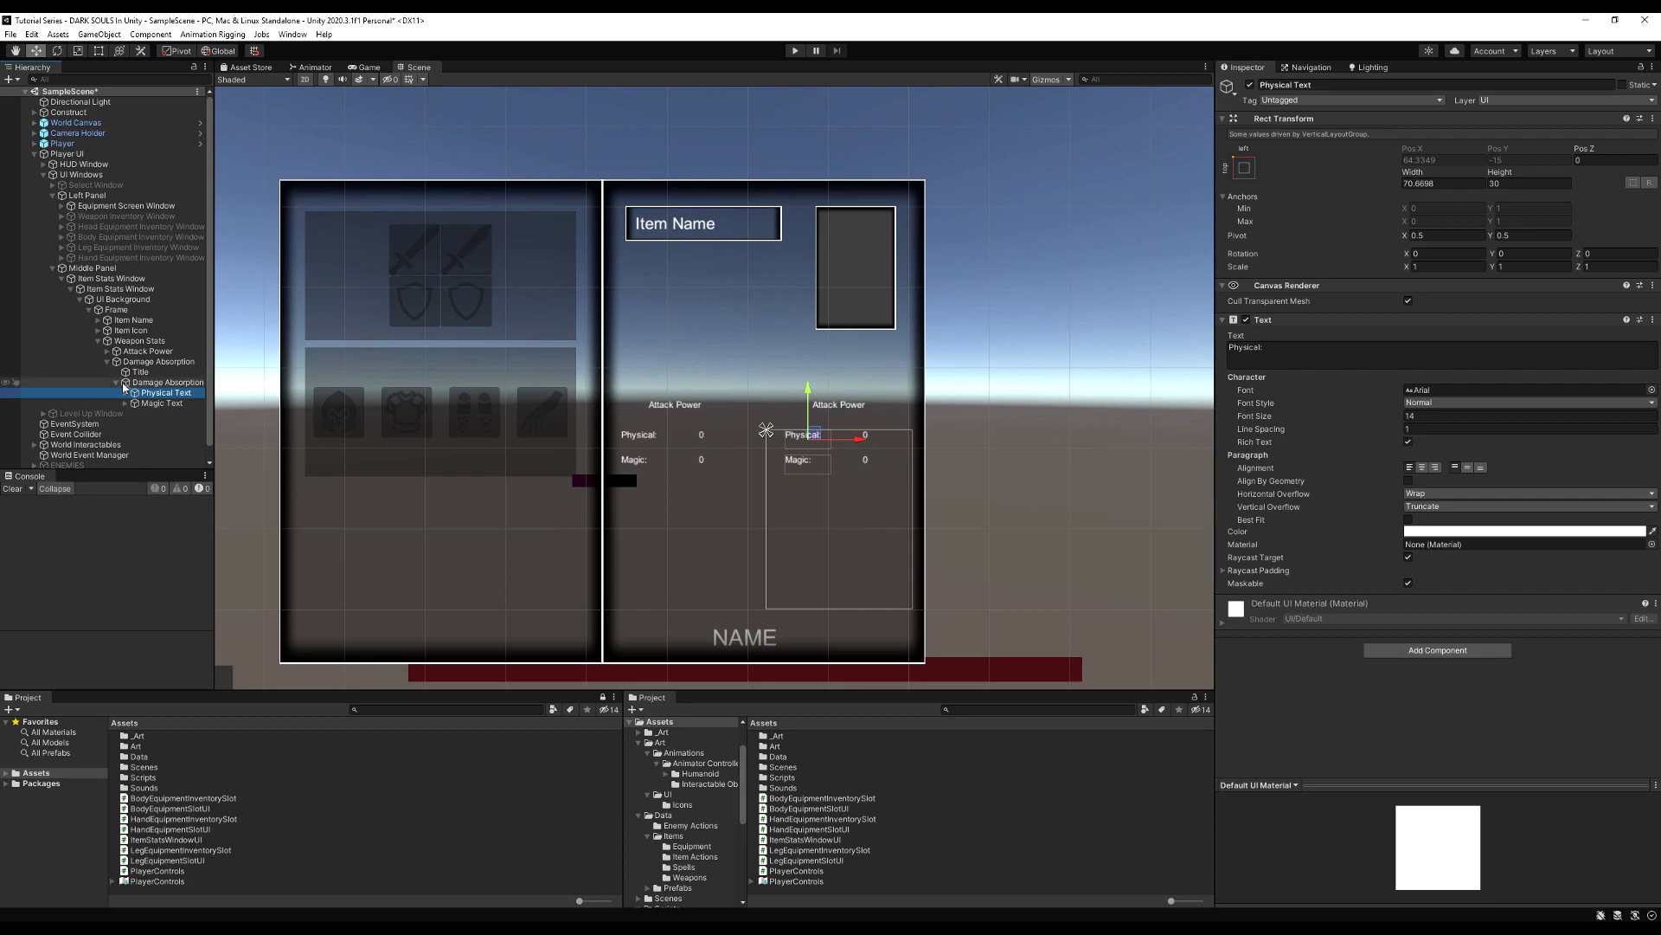
key("ctrl+z")
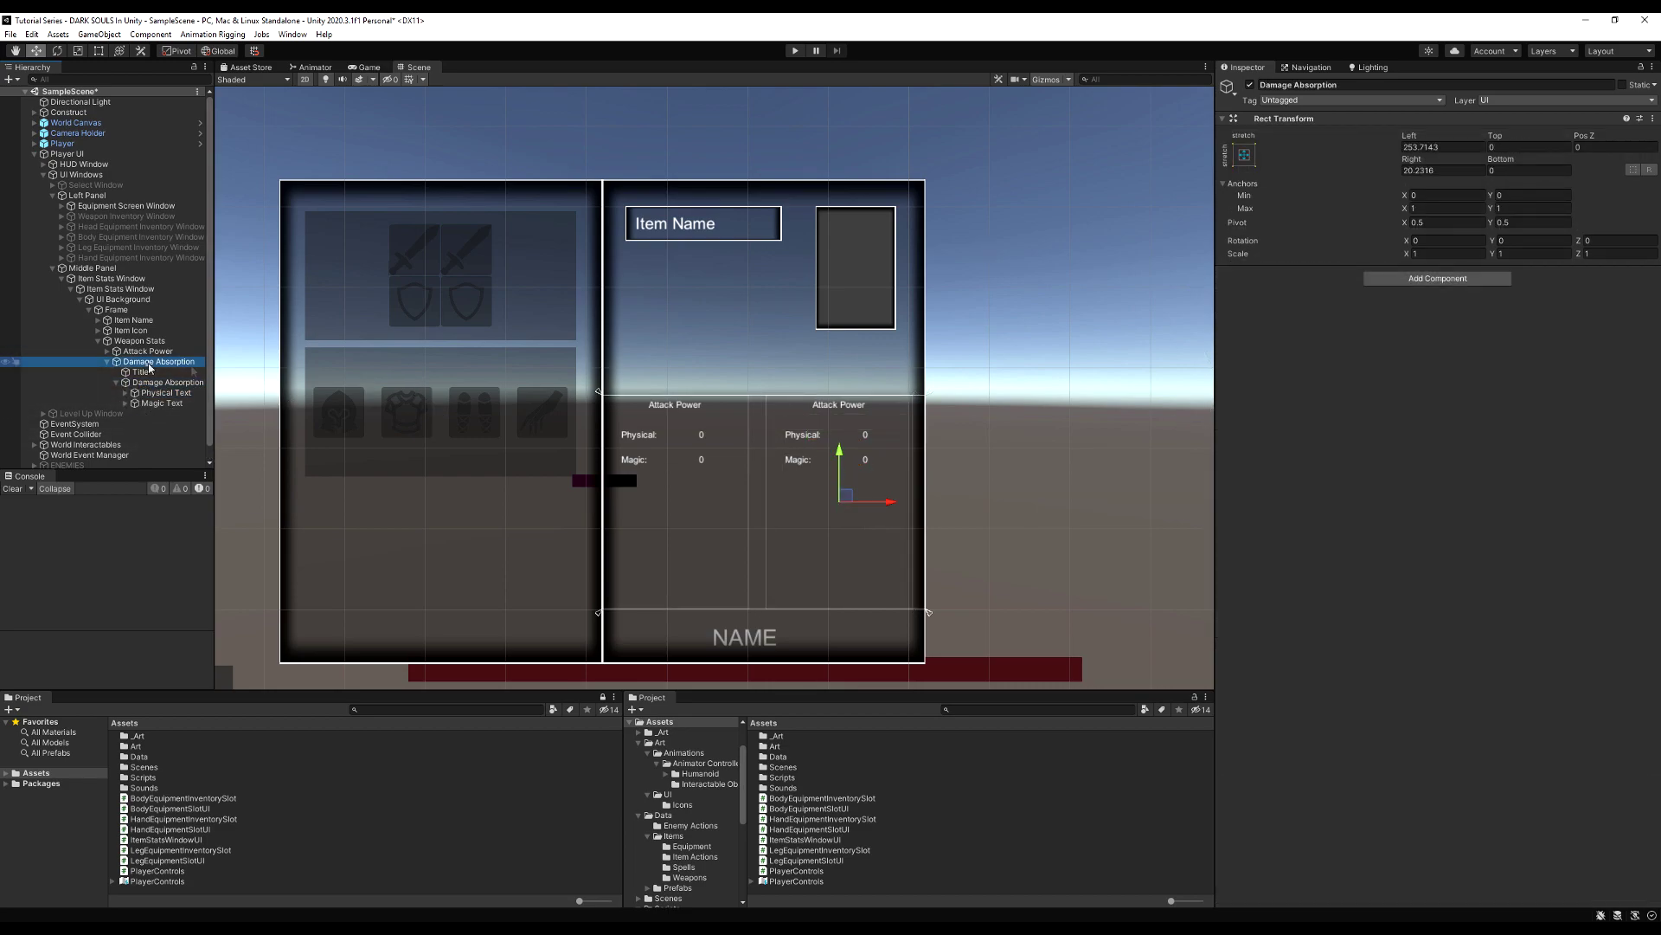
left_click(152, 374)
left_click(1063, 334)
key("ctrl+a")
type("Damage Absorption")
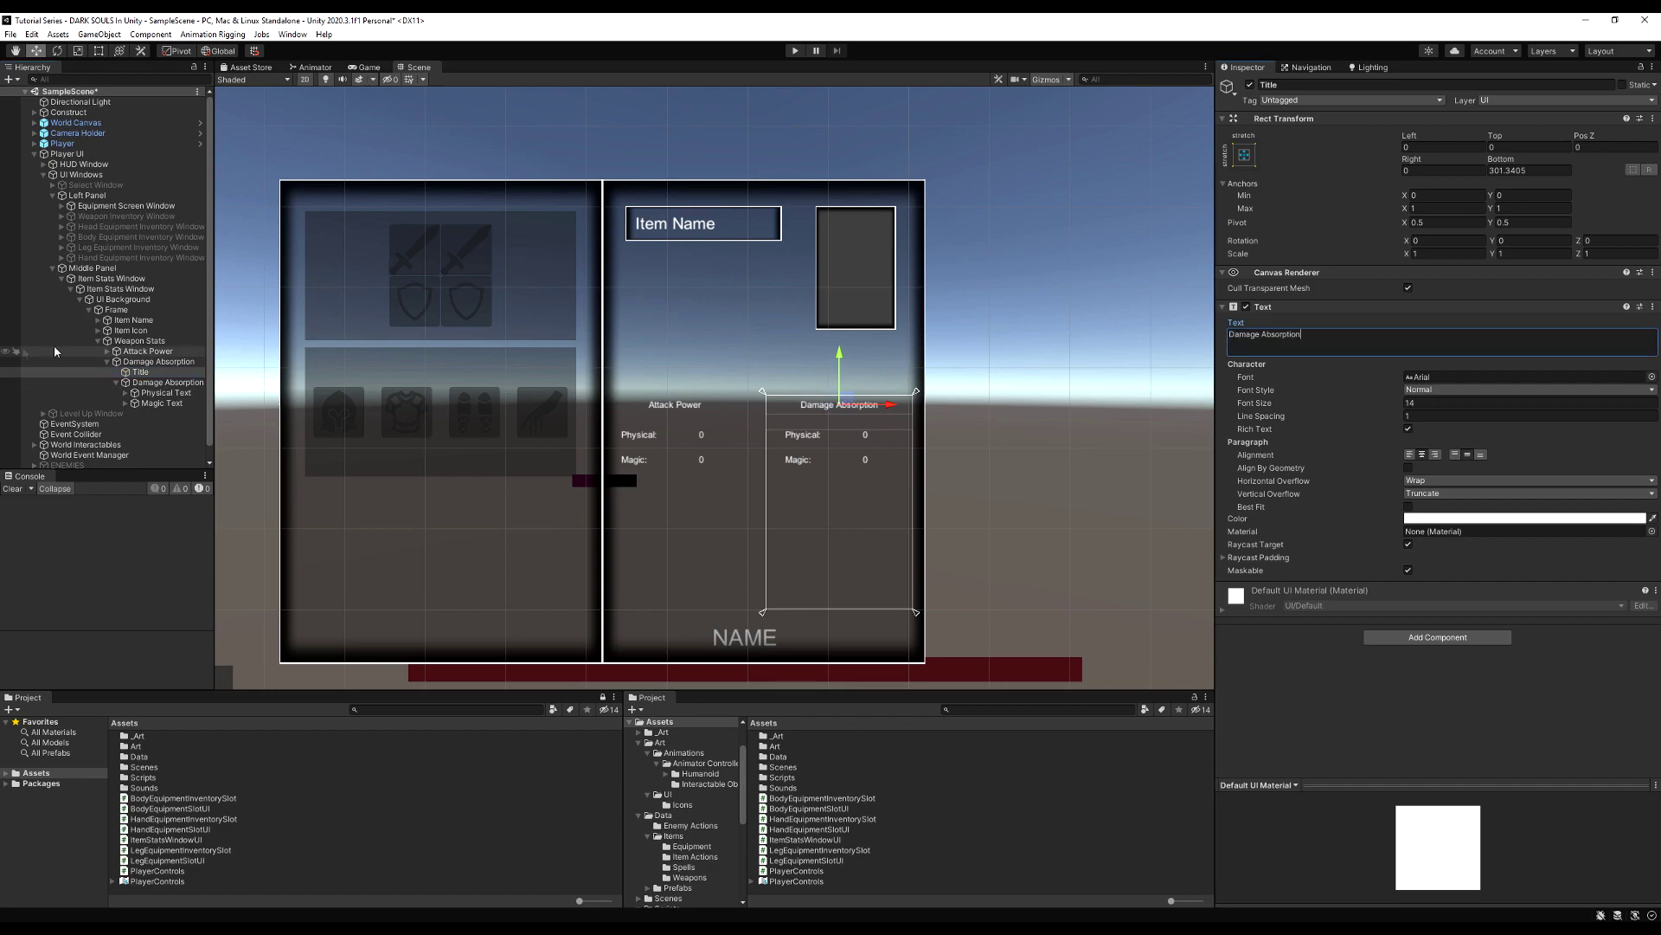
left_click(98, 340)
left_click(113, 341)
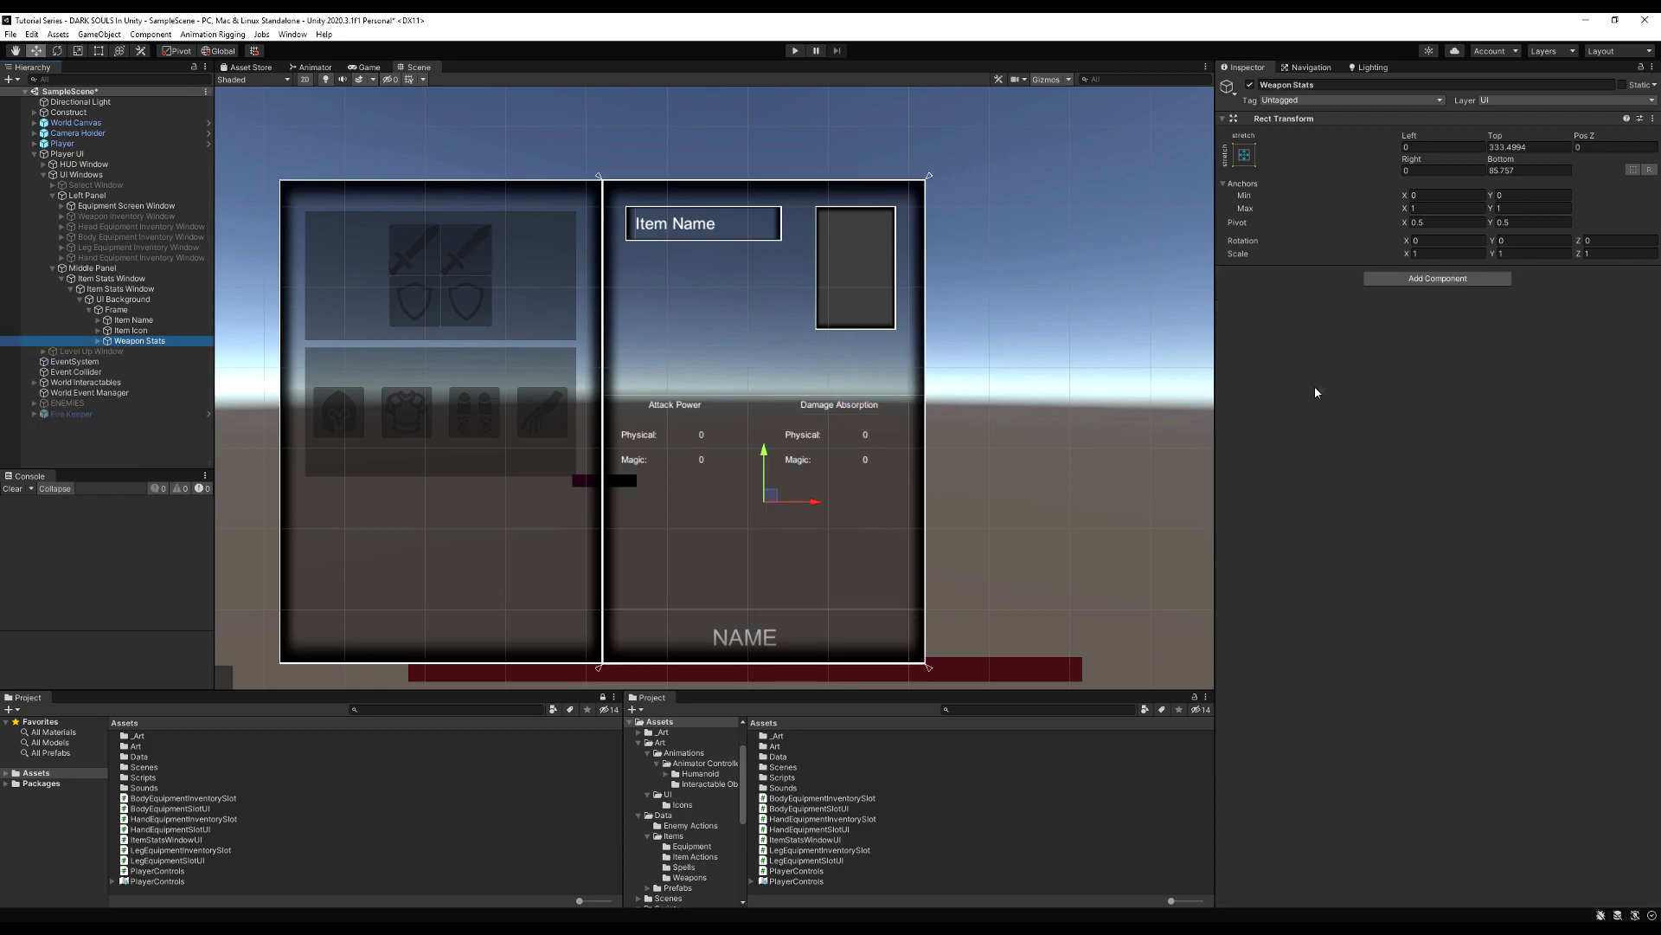
Step: Deactivate the Weapon Stats panel by unticking its active checkbox
left_click(1250, 84)
left_click(1250, 85)
left_click(1251, 85)
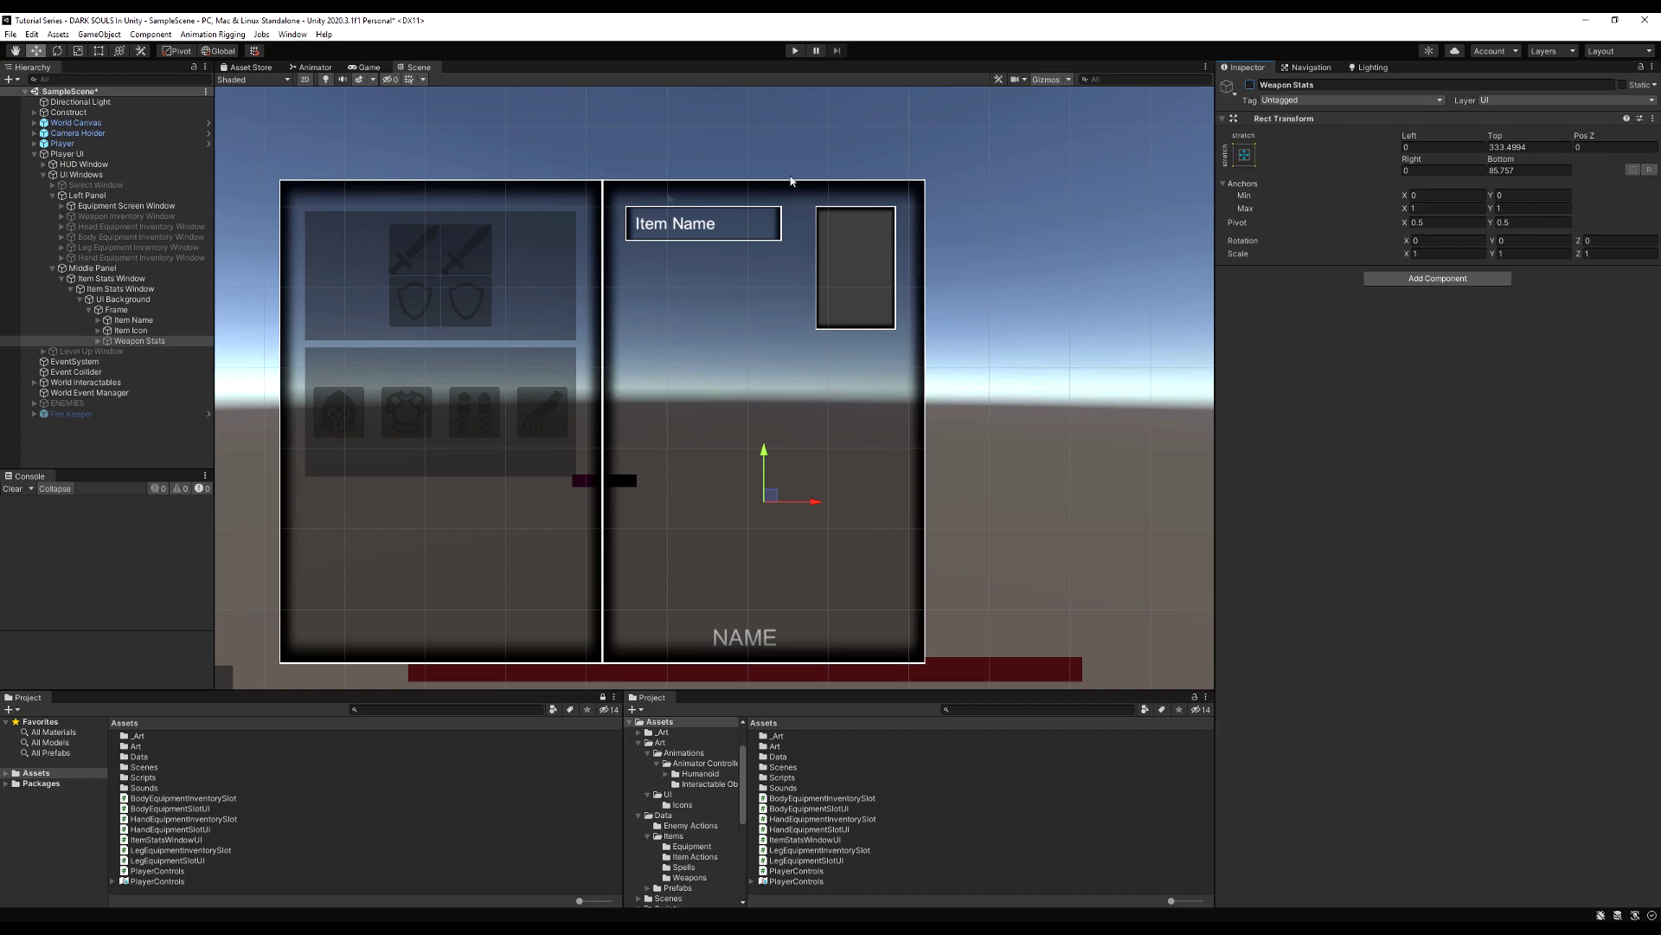
left_click(63, 278)
left_click(63, 279)
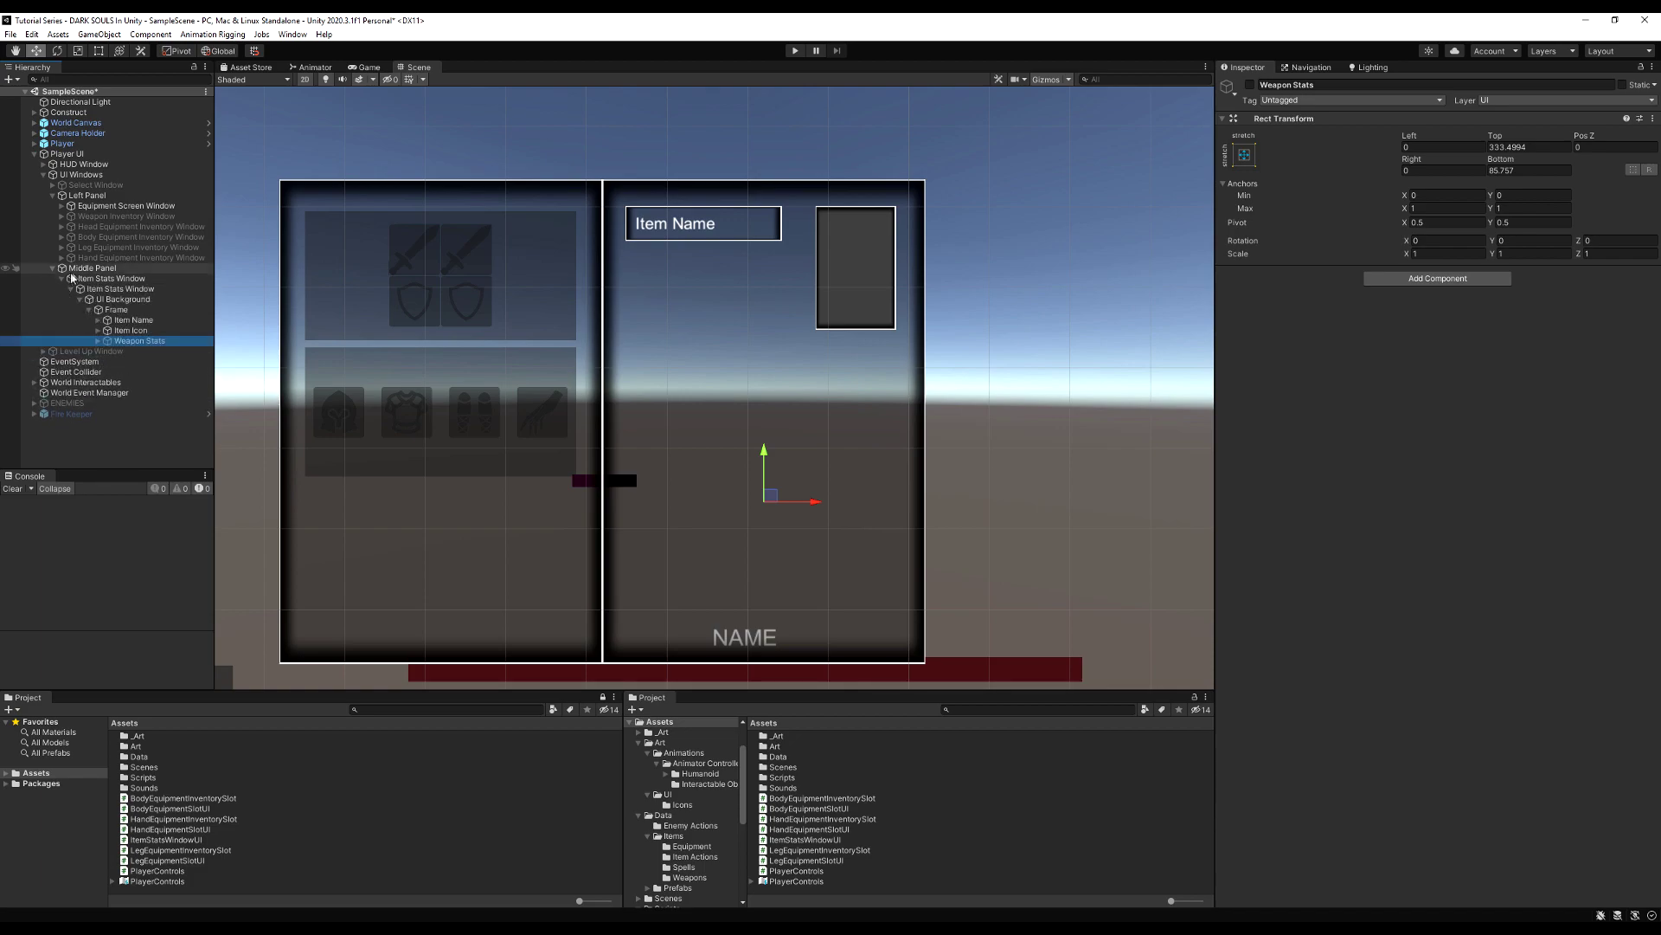
Step: Open the Item Stats Window's ItemStatsWindowUI script in Visual Studio
left_click(775, 270)
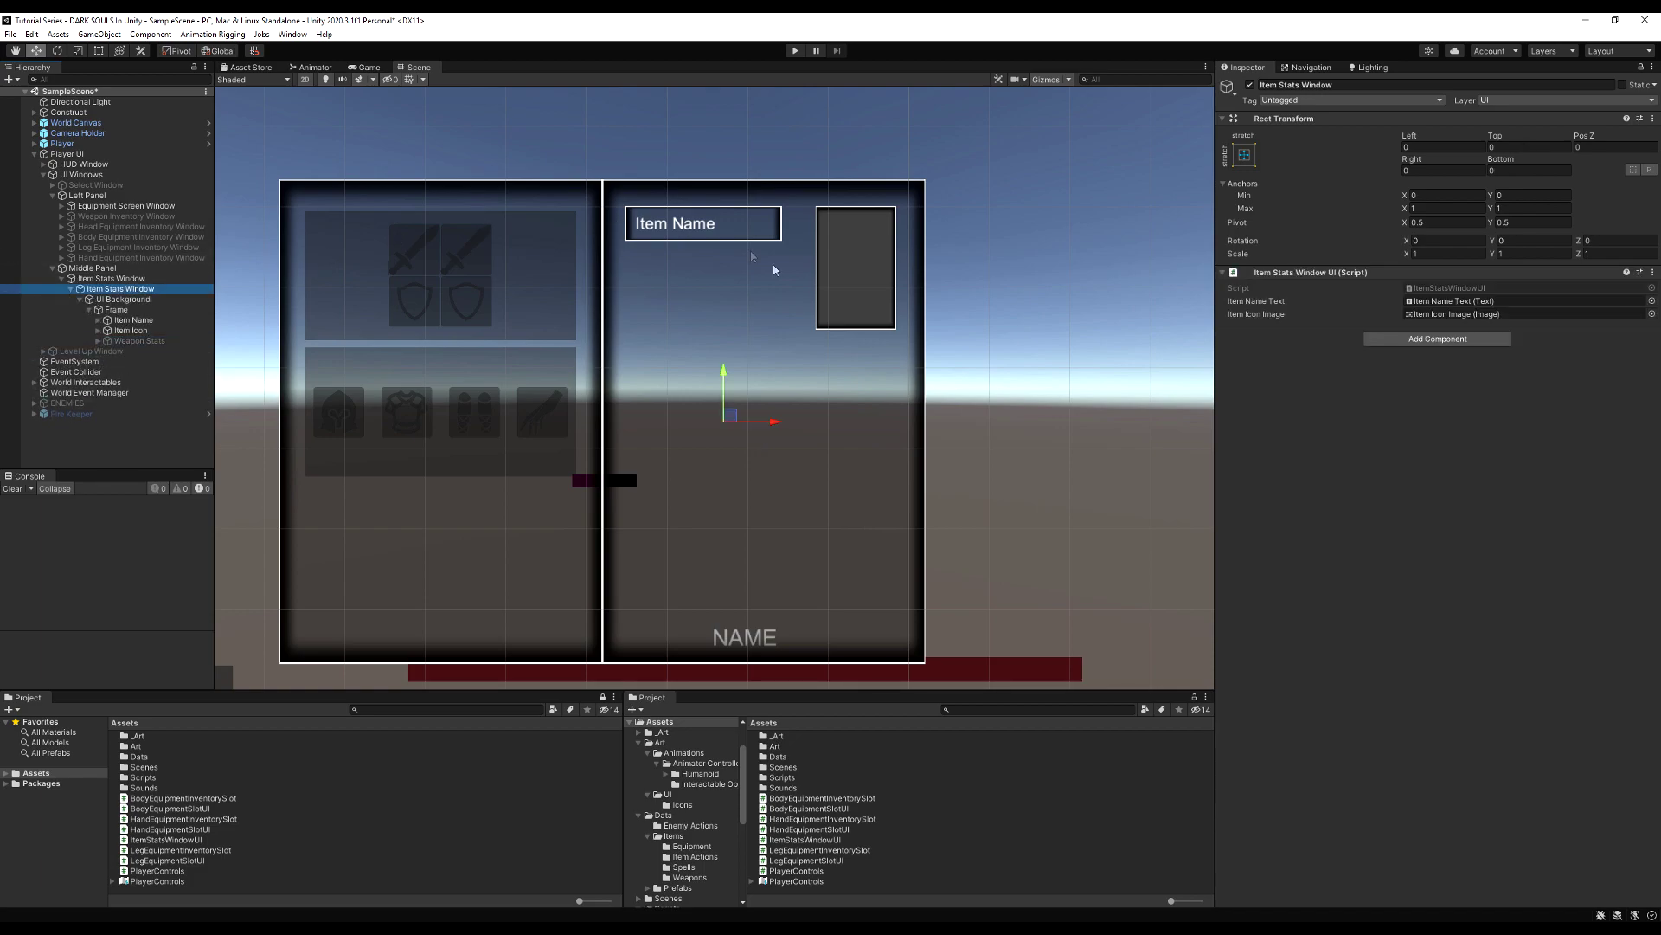
double_click(1439, 291)
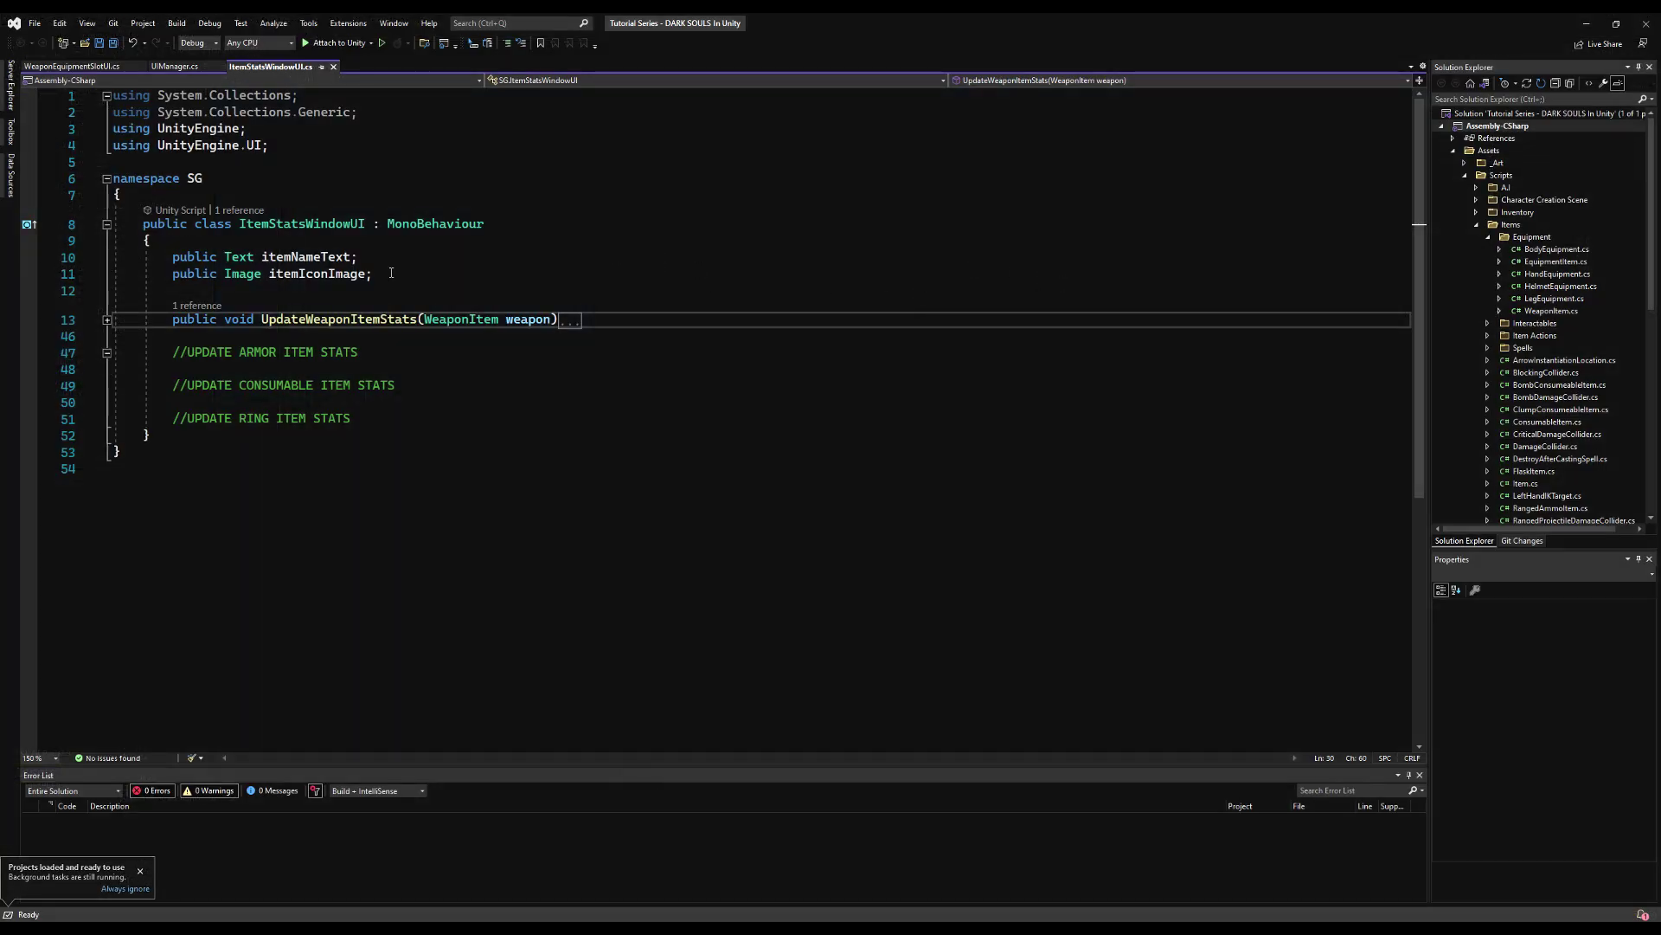
left_click(391, 273)
key("Return")
key("Return")
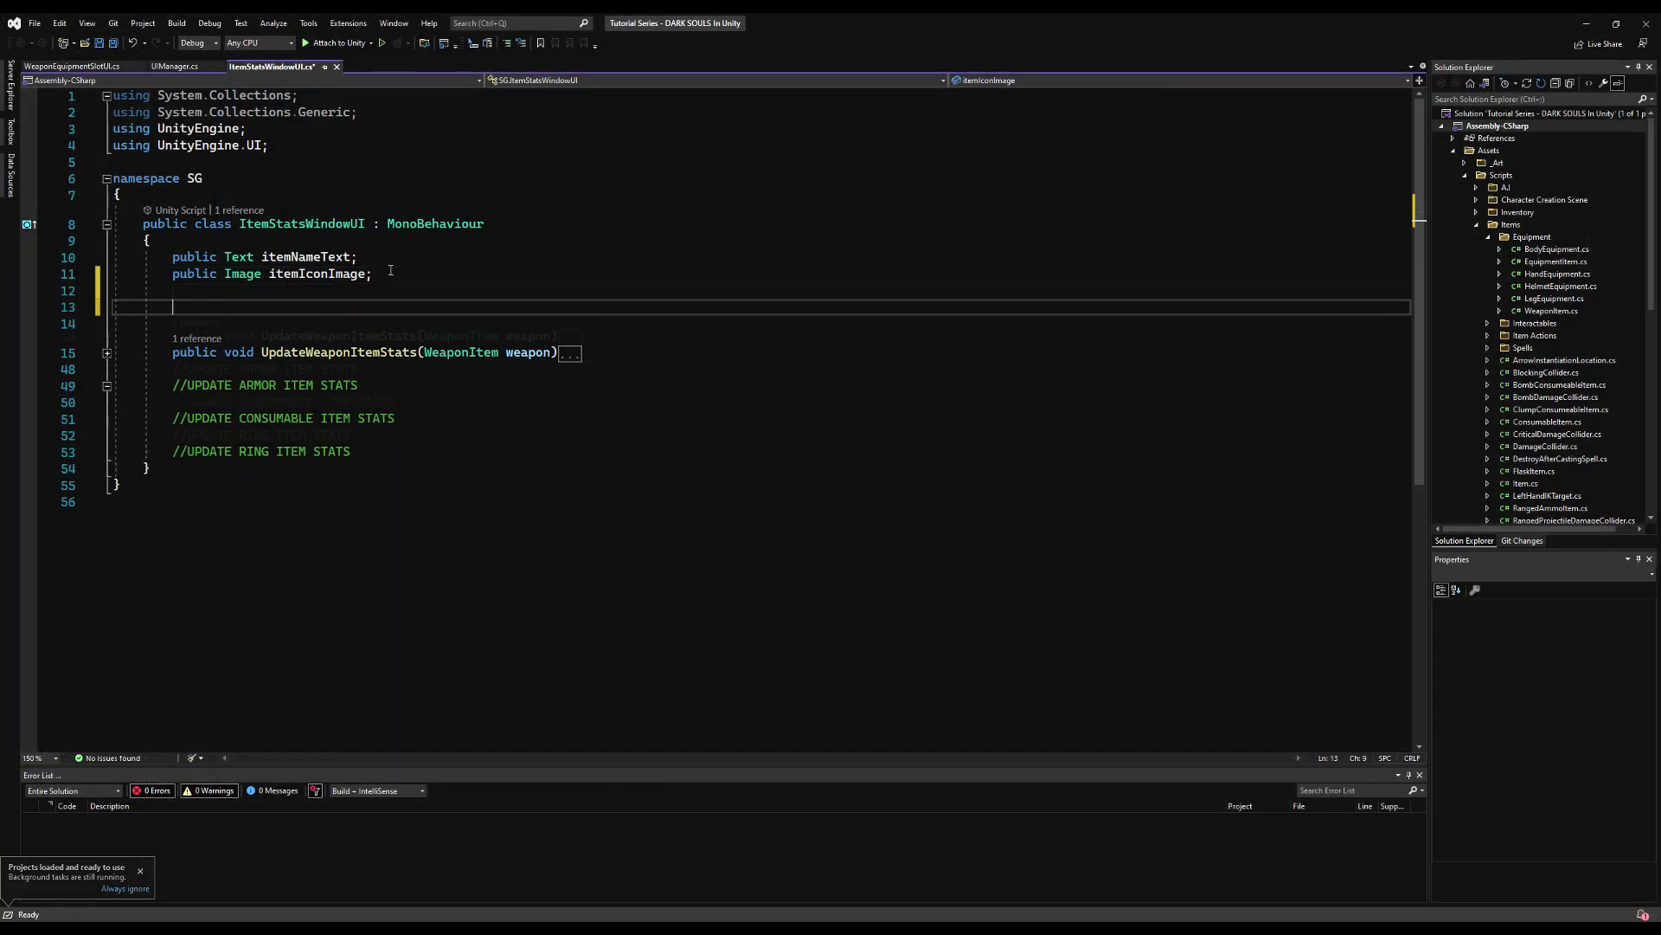
Step: Add a [Header("Weapon Stats")] and a public Text physicalDamage field below itemIconImage
type("[Header(")
type("\"Weapon Stat")
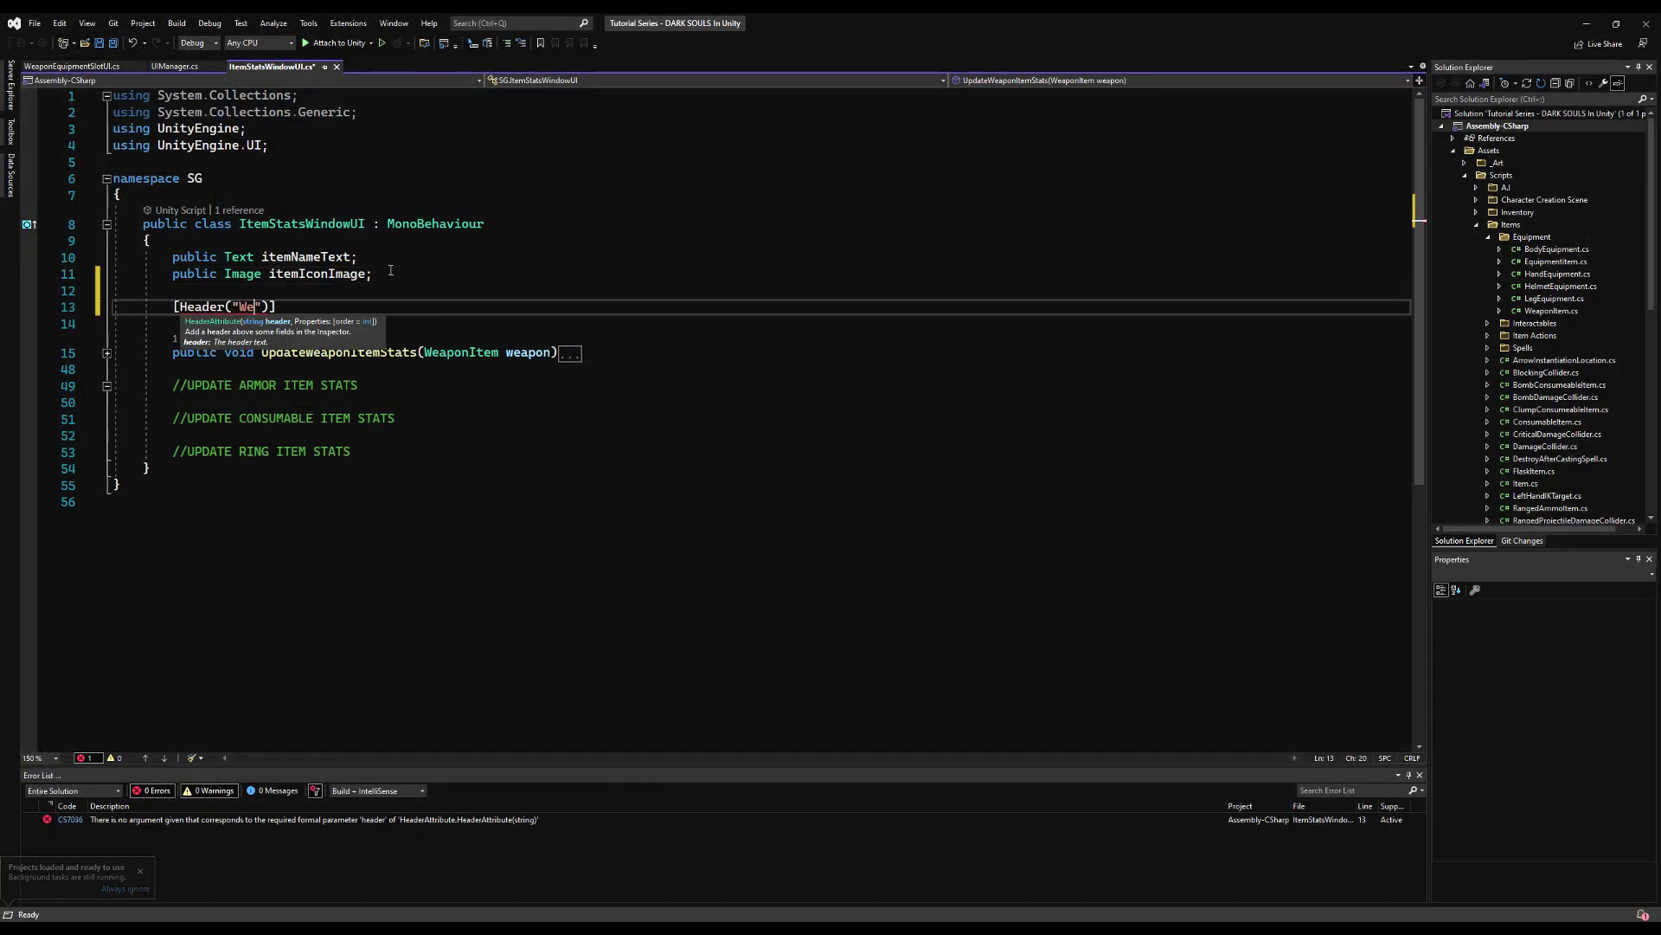
type("s")
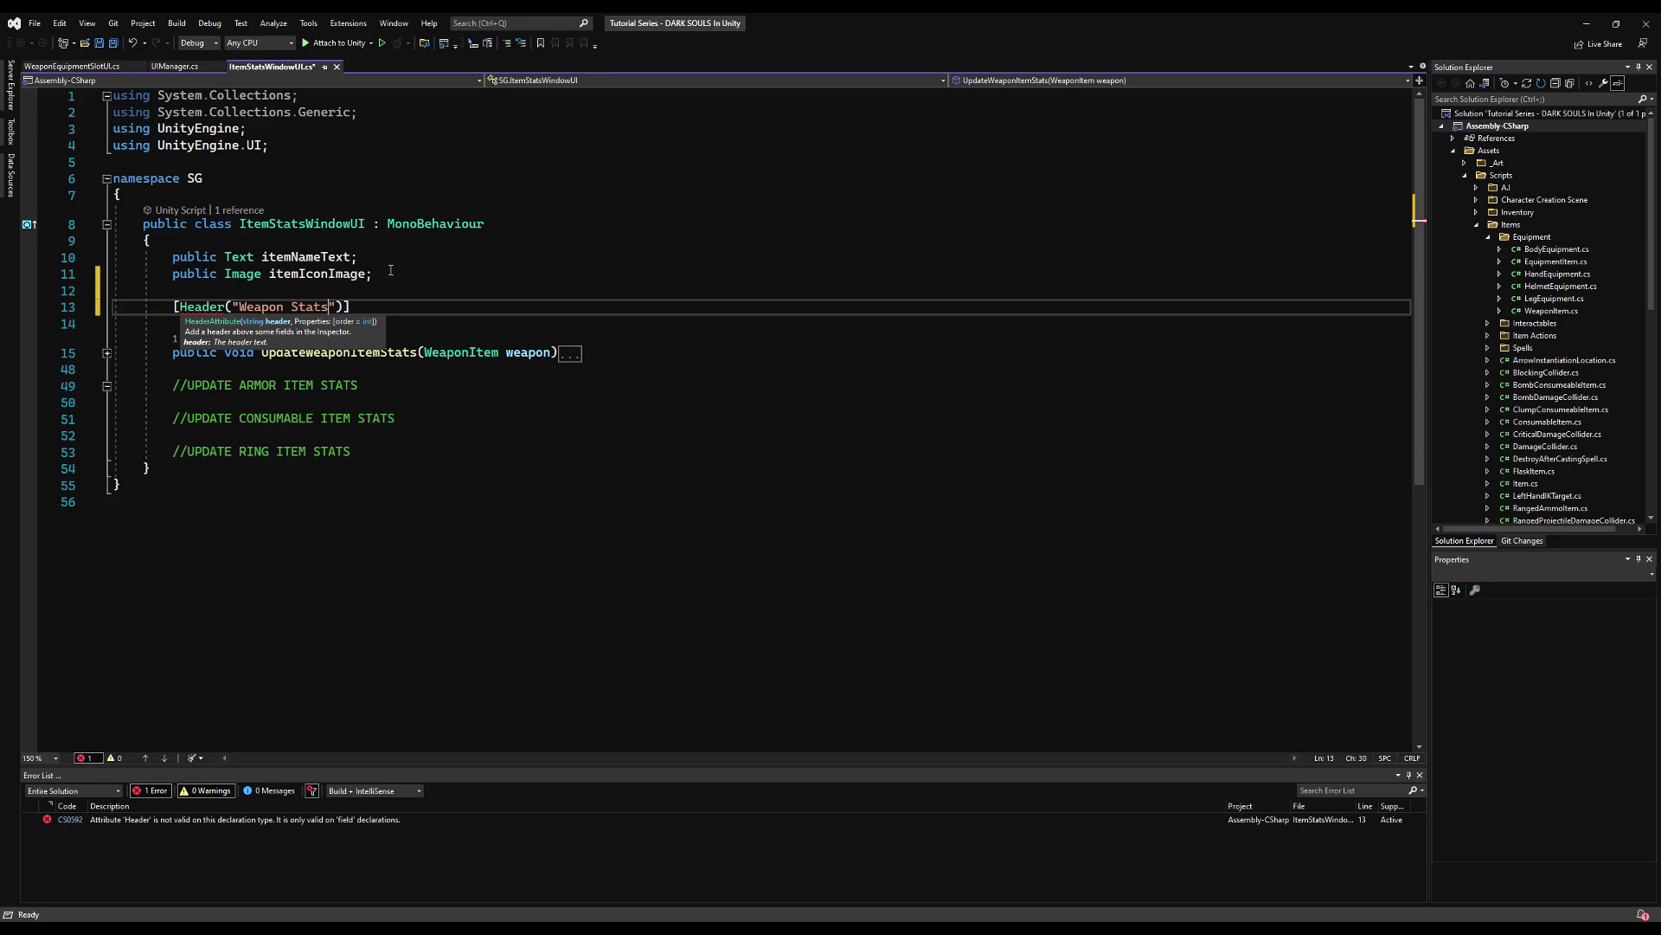
key("Return")
key("Return")
key("Up")
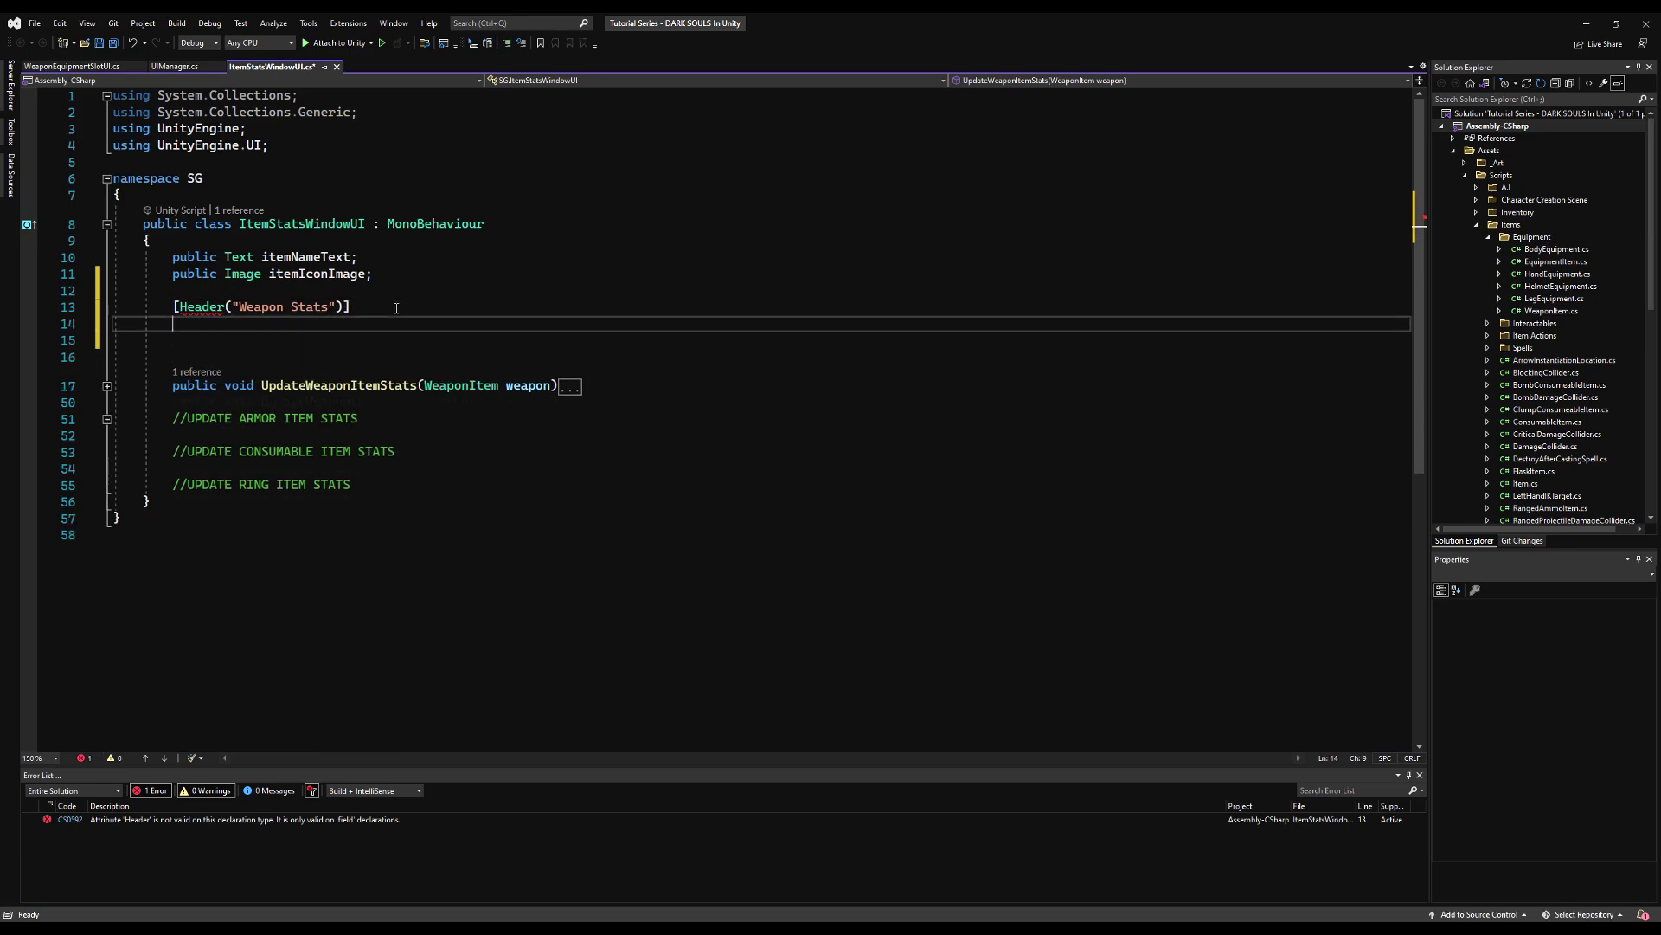
type("publicT")
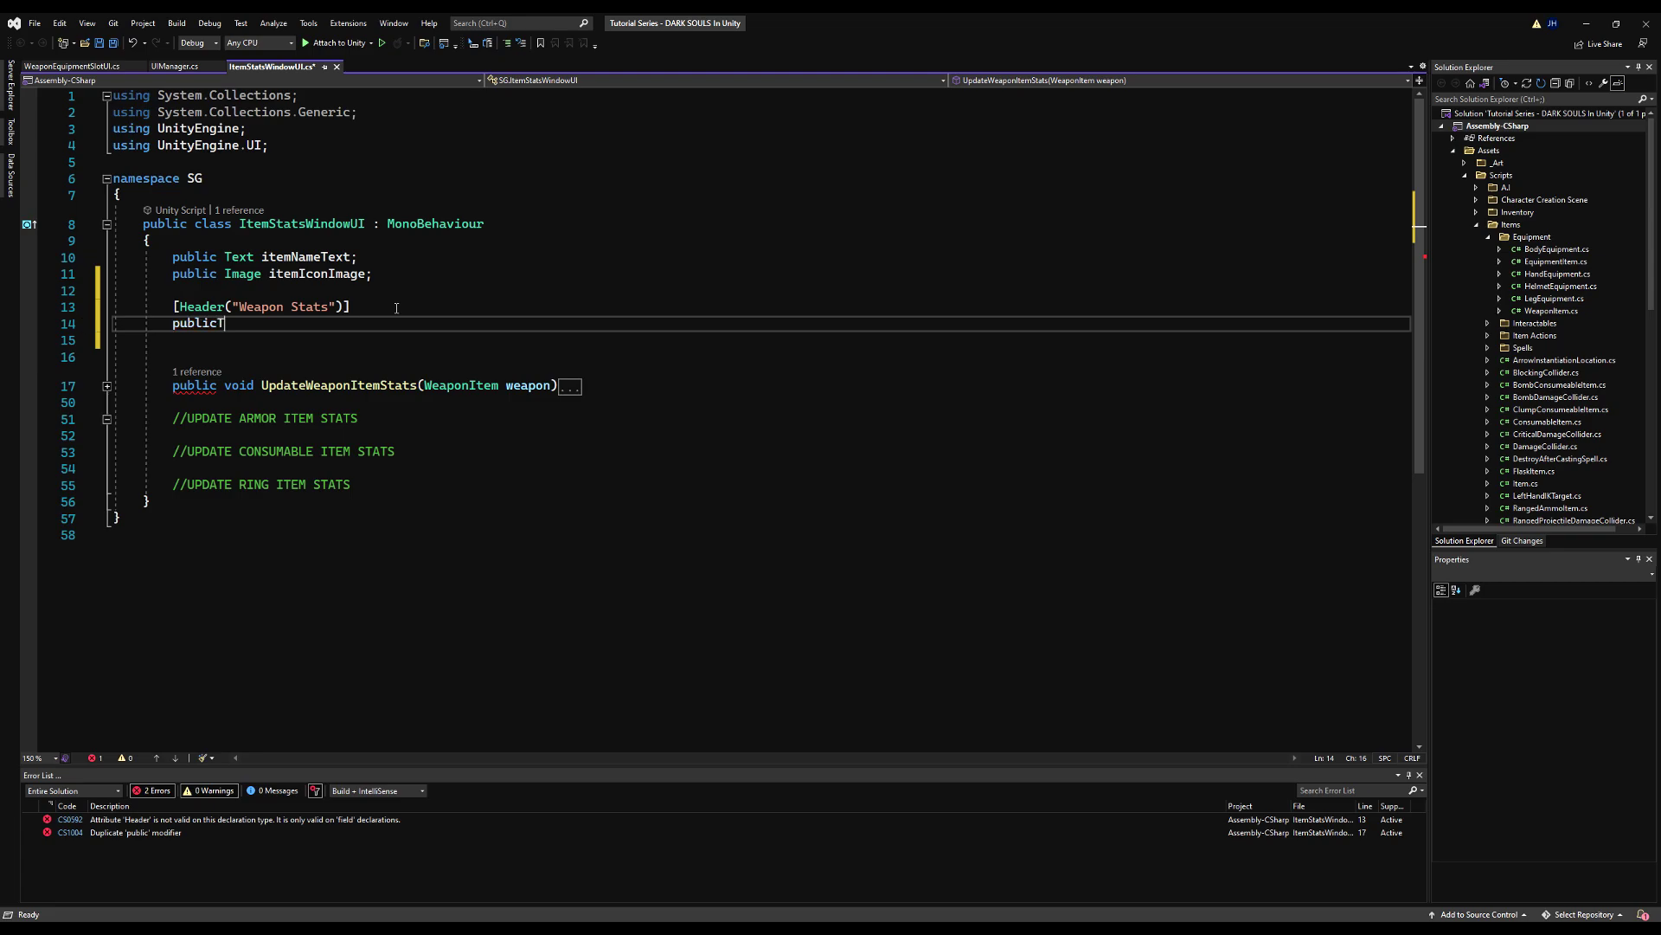
key("BackSpace")
type("Text ")
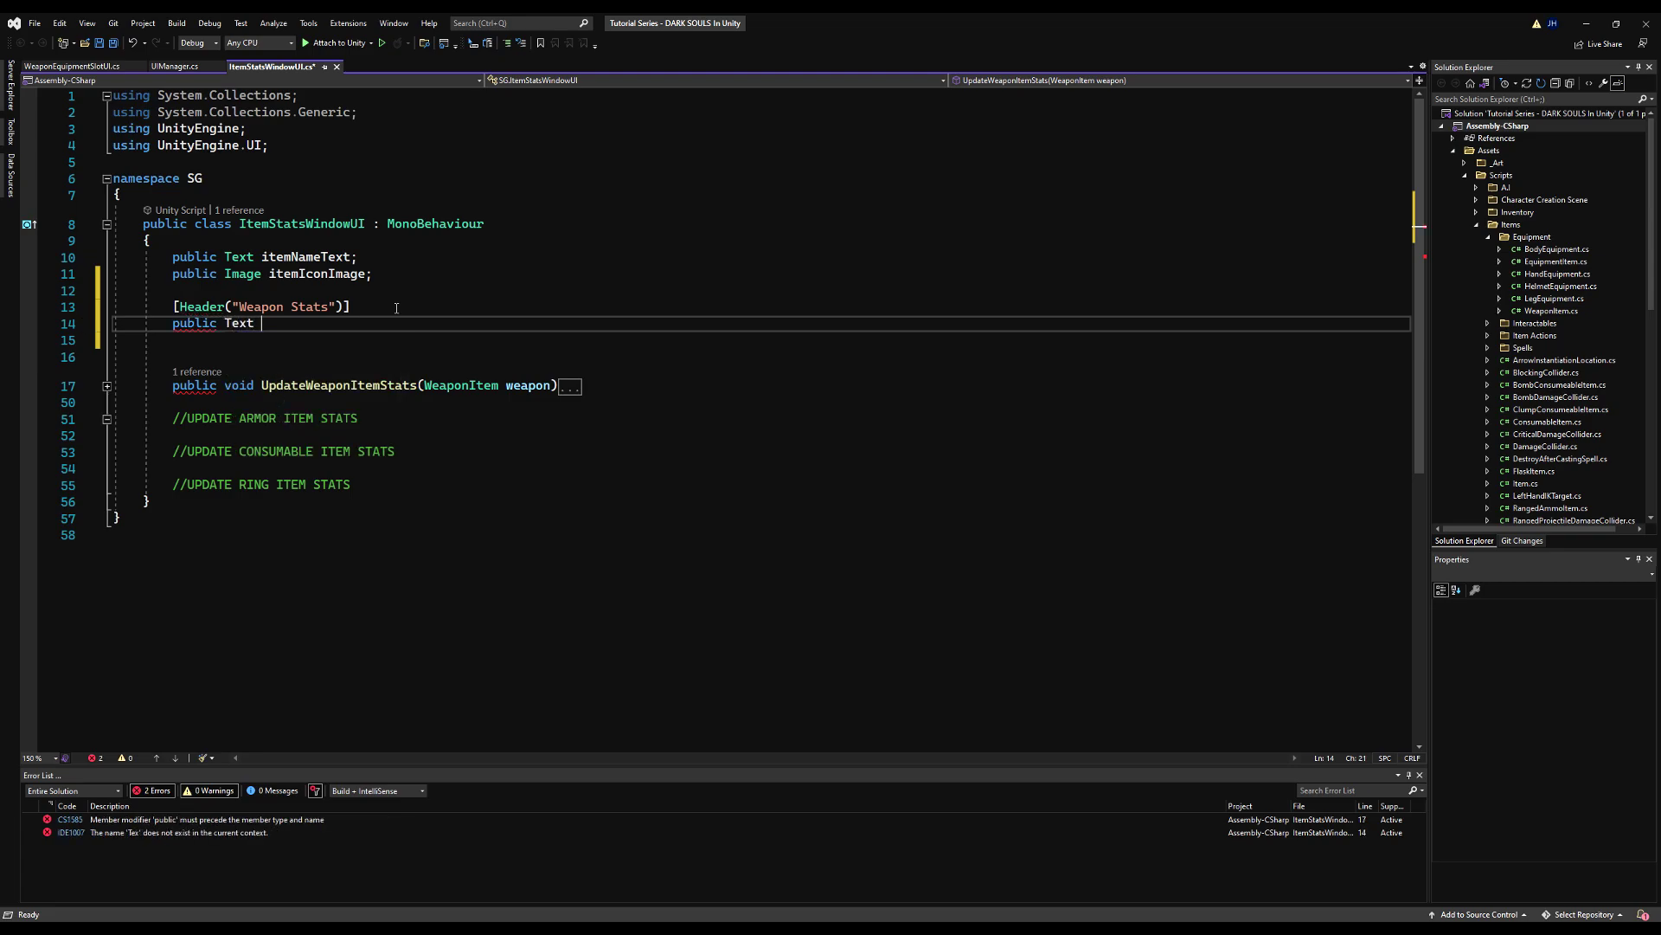
type("weaponPhysi")
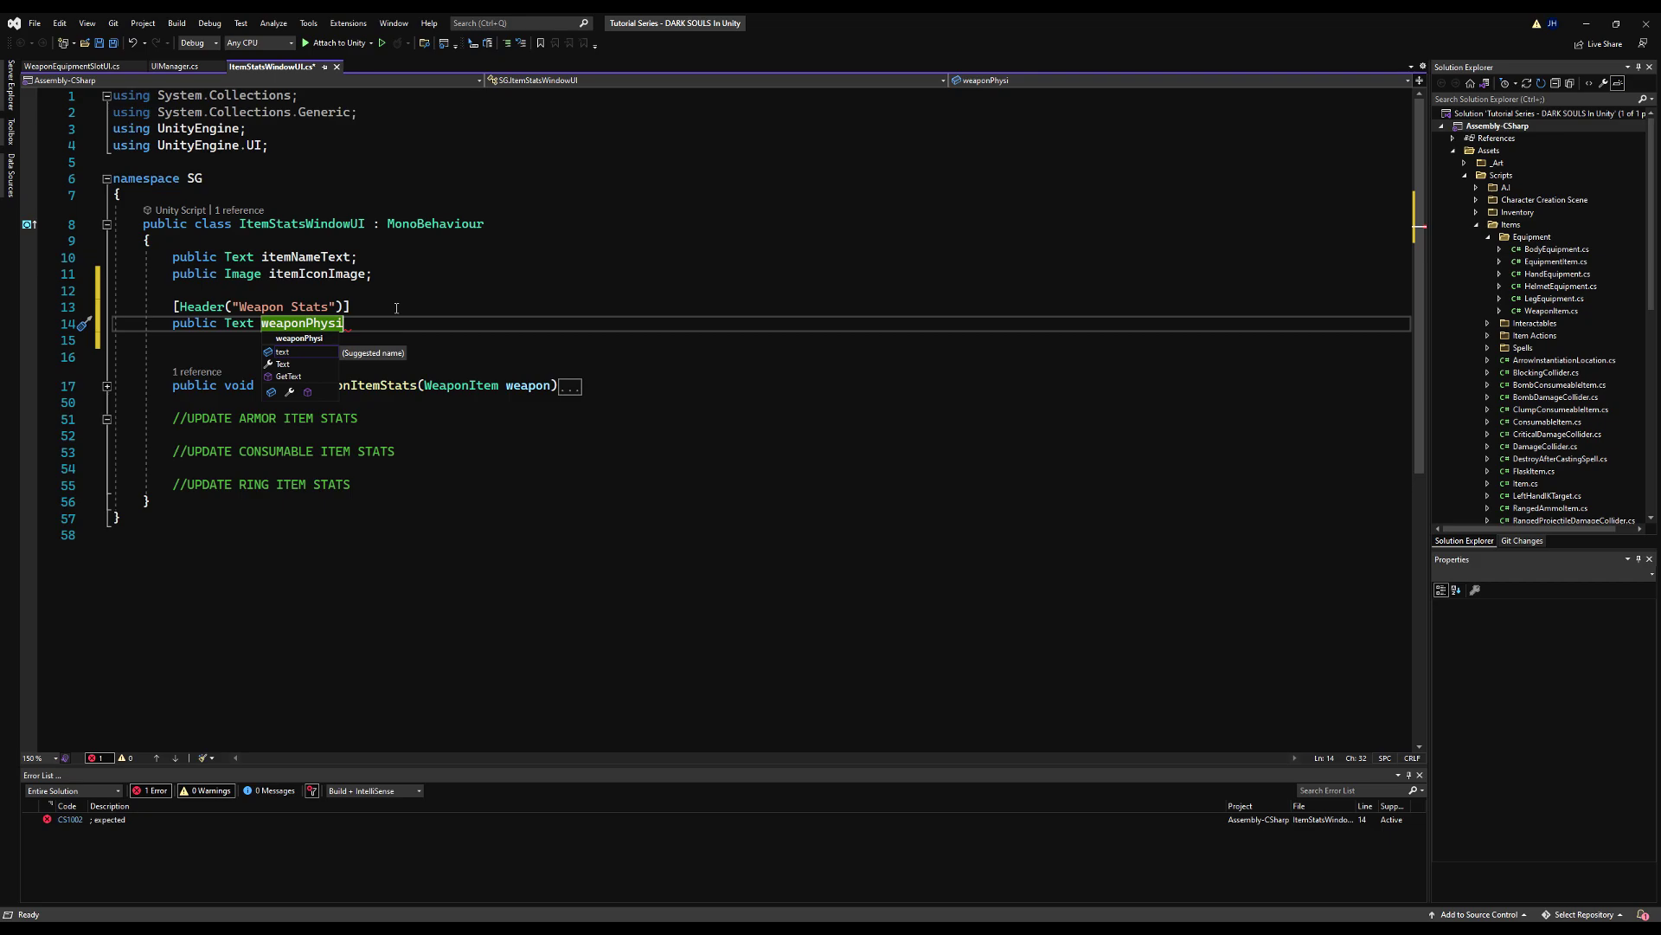
key("BackSpace")
type("ical")
key("BackSpace")
key("BackSpace")
key("BackSpace")
key("BackSpace")
key("BackSpace")
key("BackSpace")
key("BackSpace")
key("BackSpace")
key("BackSpace")
key("BackSpace")
key("BackSpace")
key("BackSpace")
key("BackSpace")
type("physicalDamage;")
key("Return")
Step: Rename that field physicalDamageText and add a public Text magicDamageText field
type("public Text")
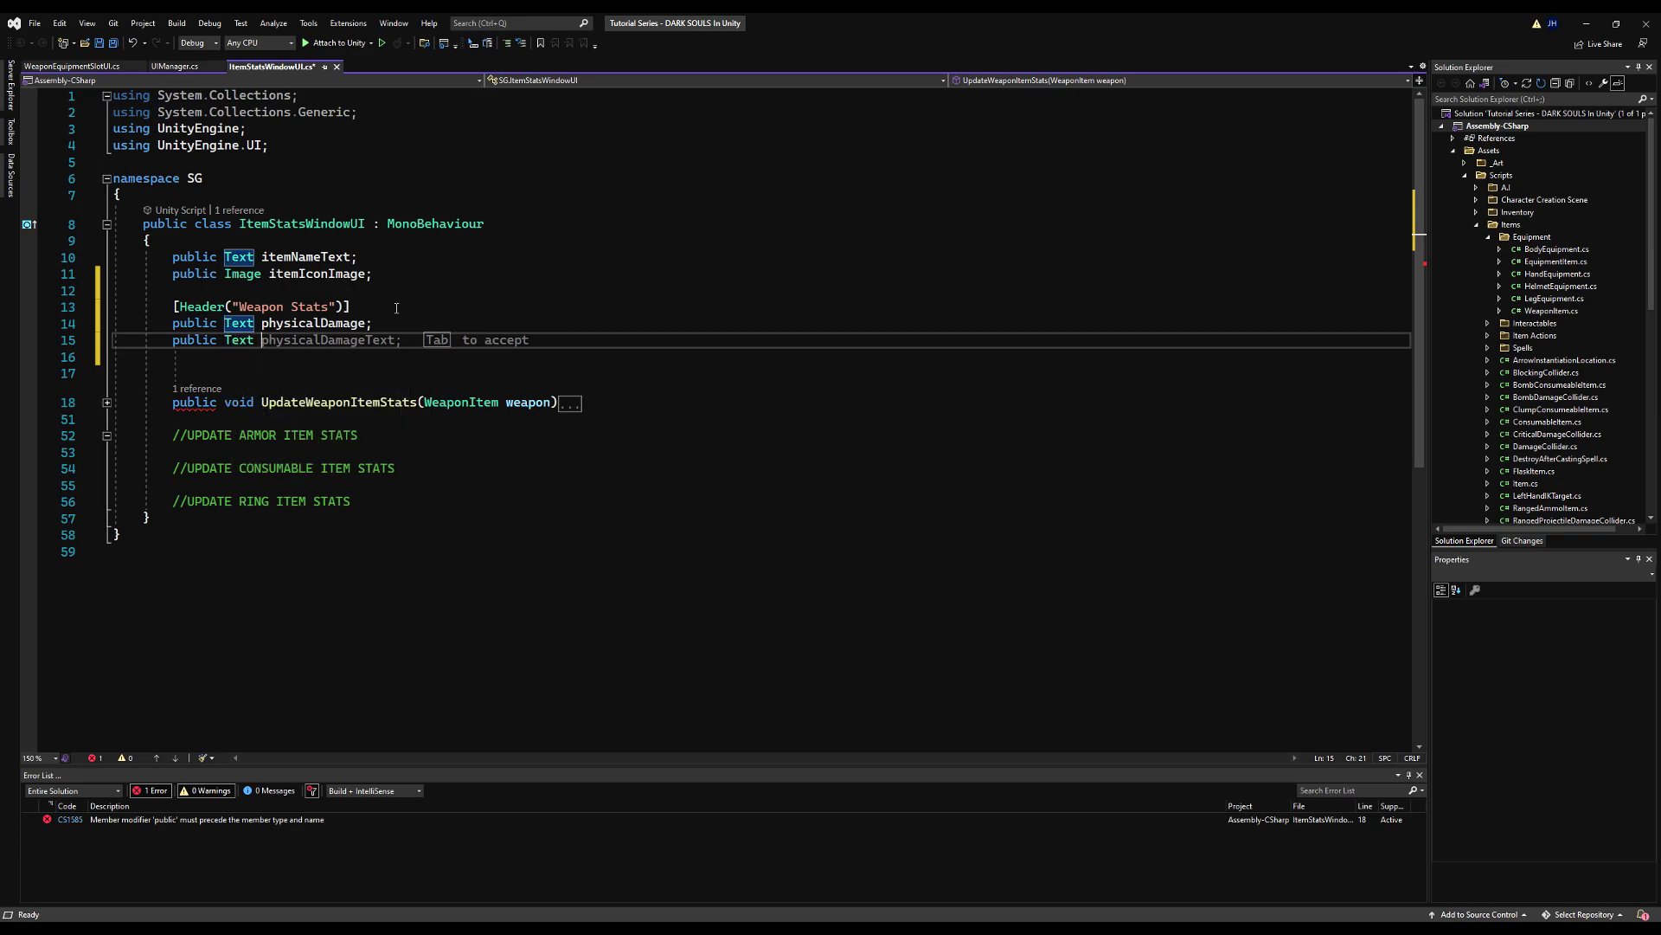
left_click(364, 322)
type("Text")
left_click(309, 339)
type("magic")
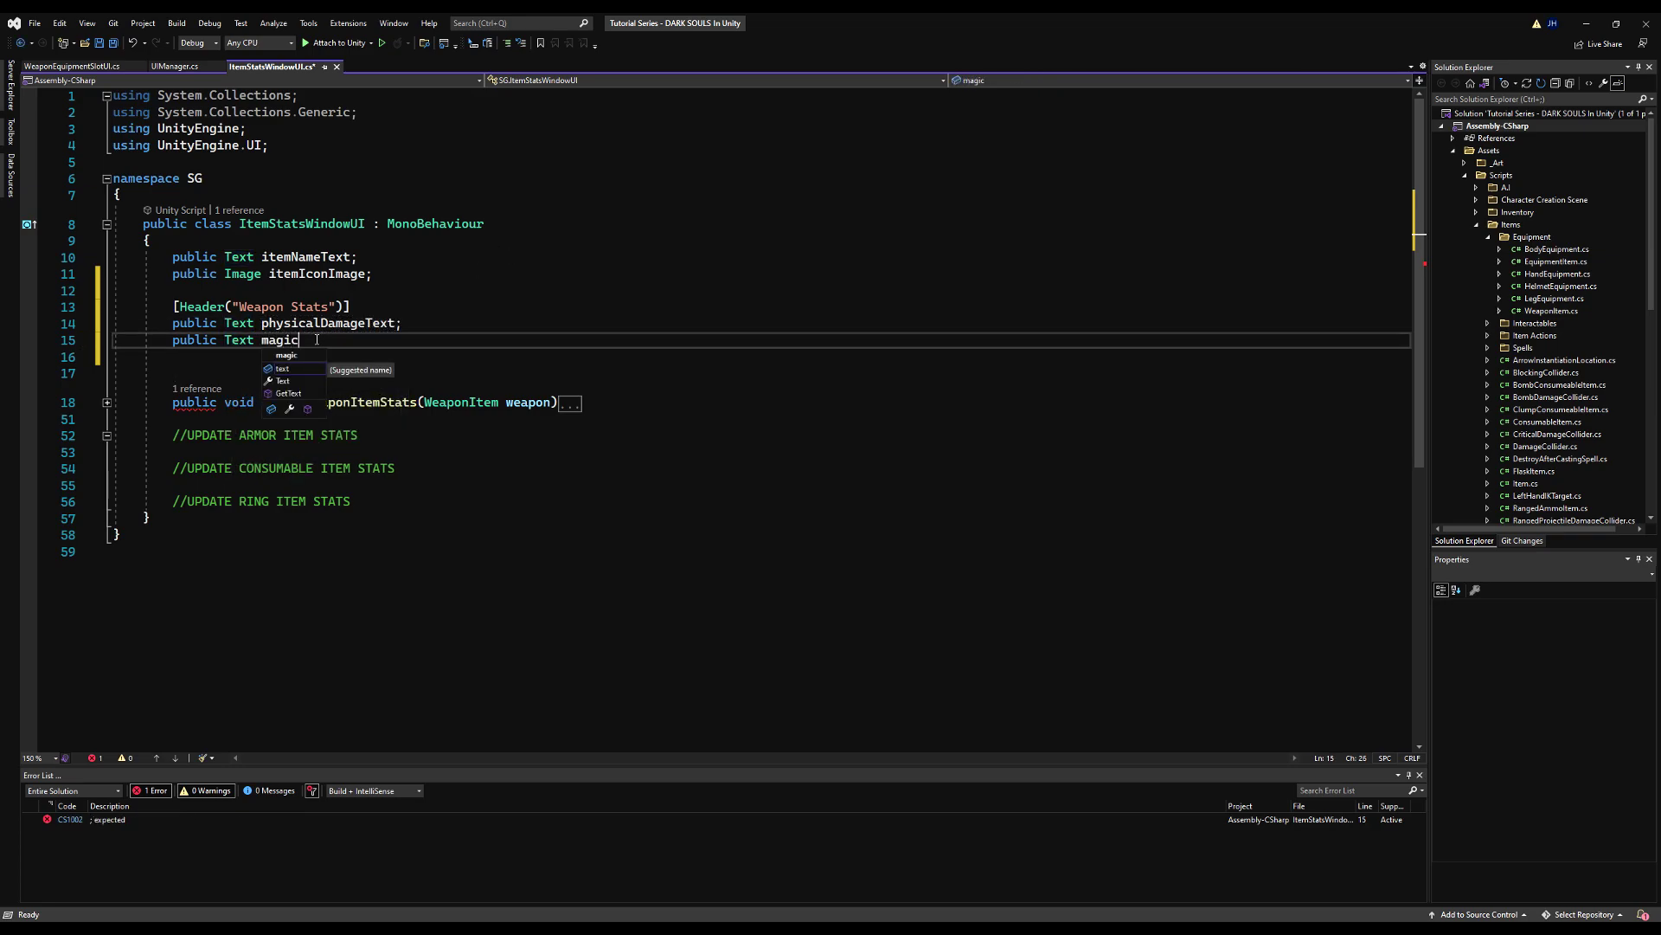
type("DamageText;")
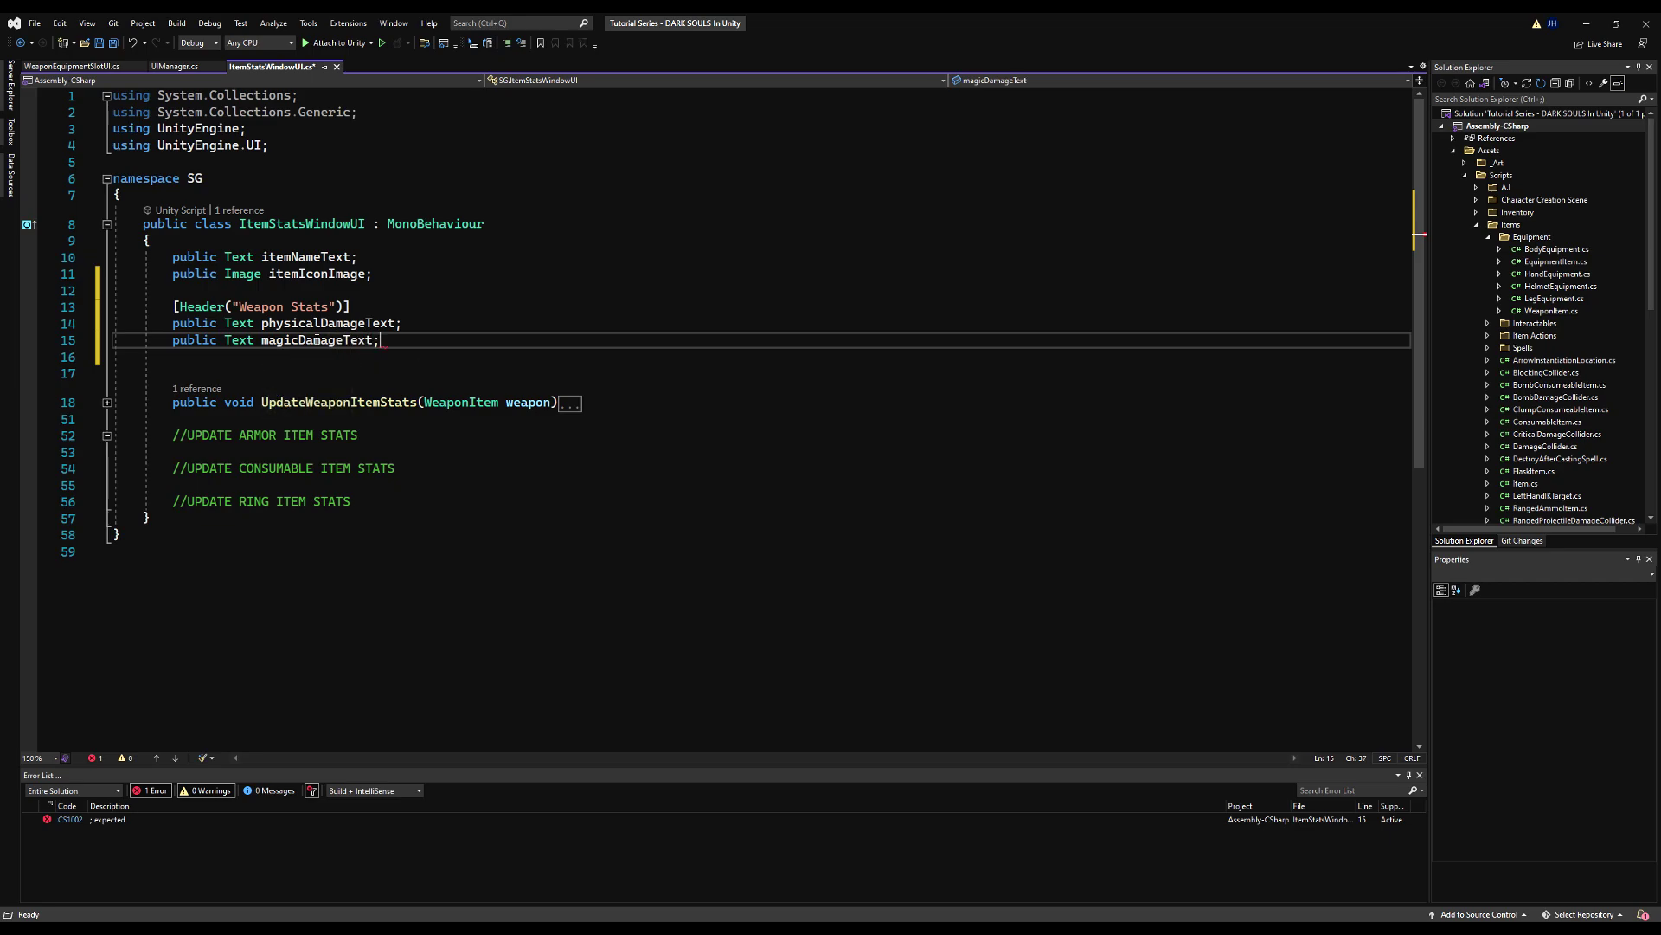
Step: Add public Text physicalAbsorptionText and magicAbsorptionText fields and save all files
key("Return")
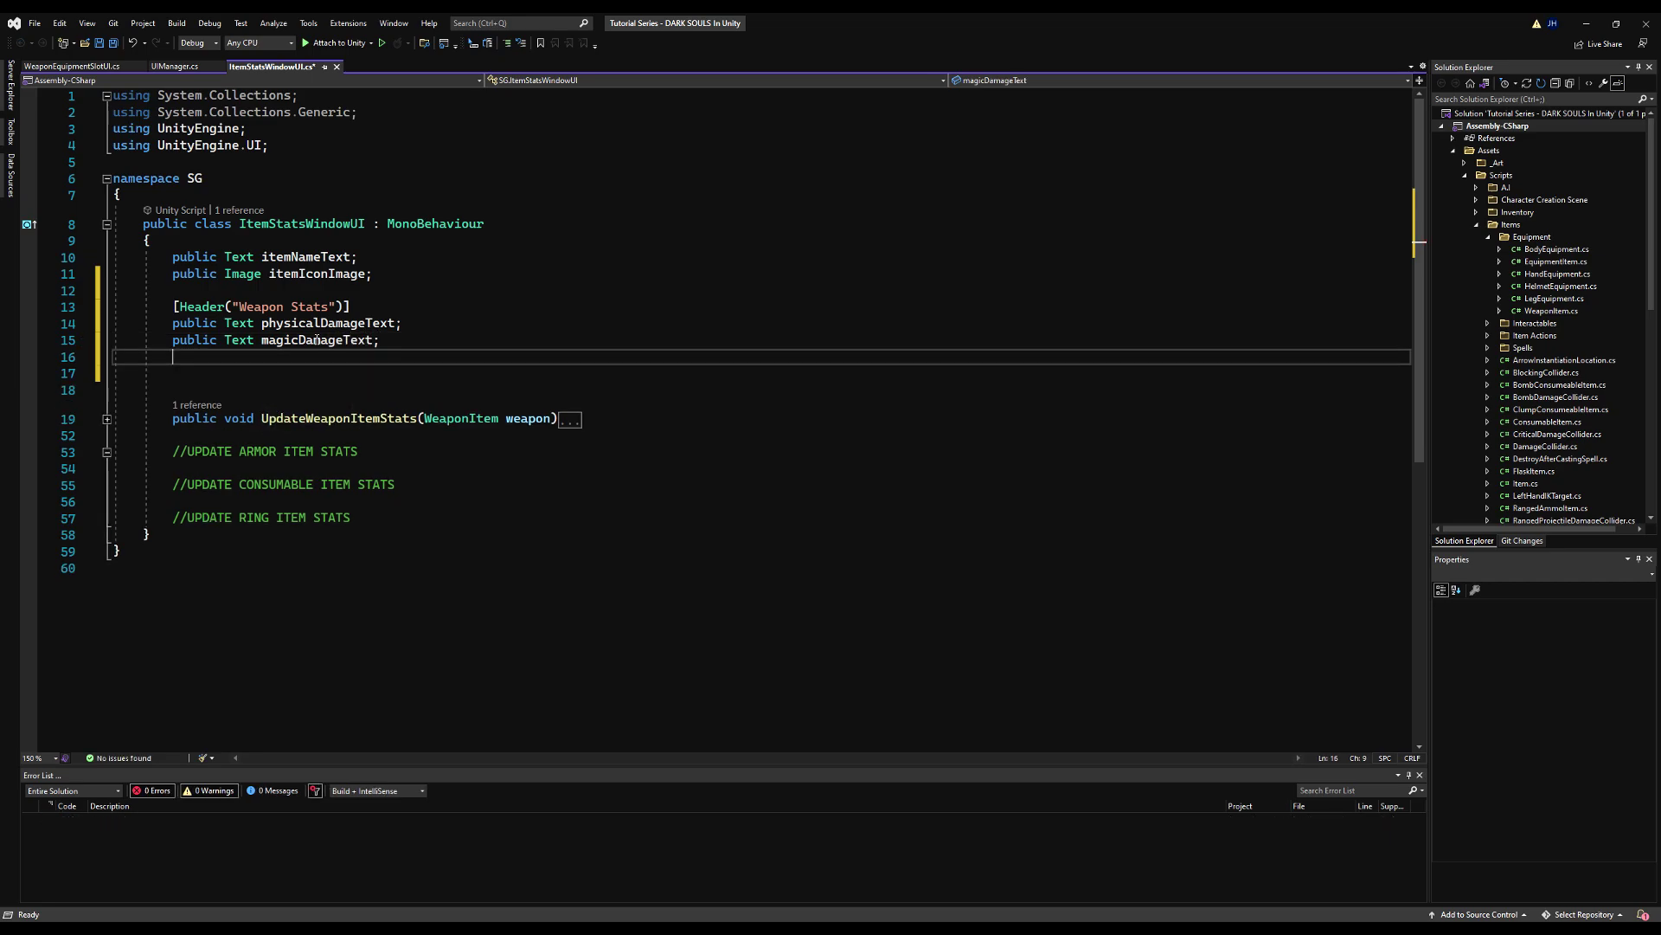
type("public Te")
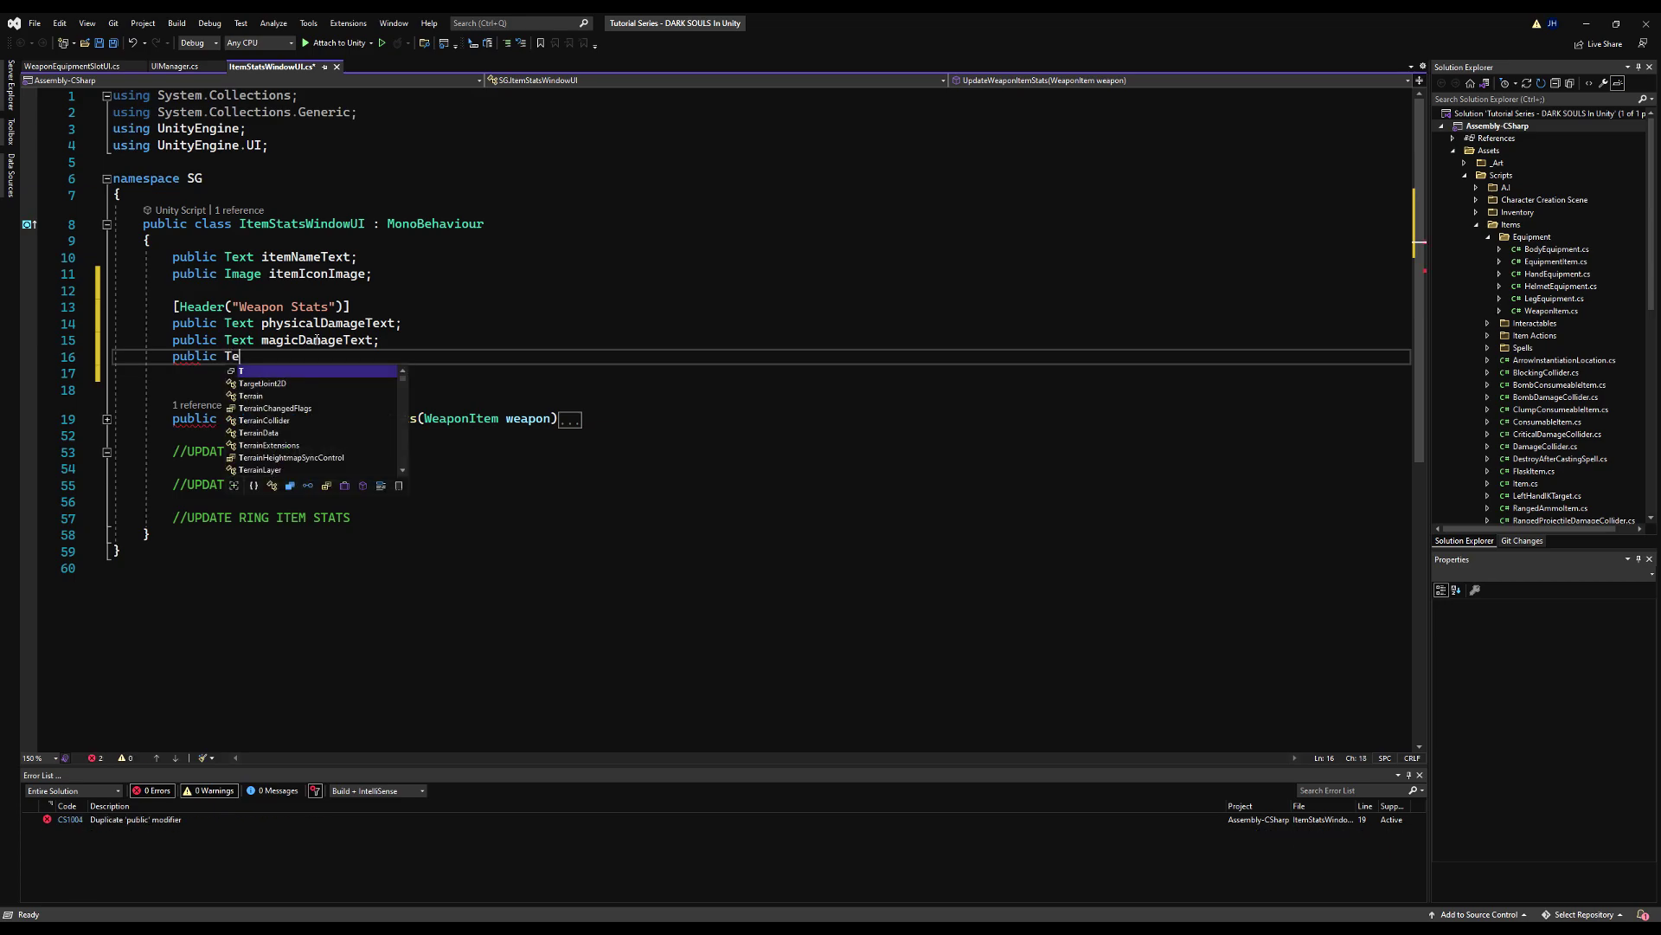
type("xt physica")
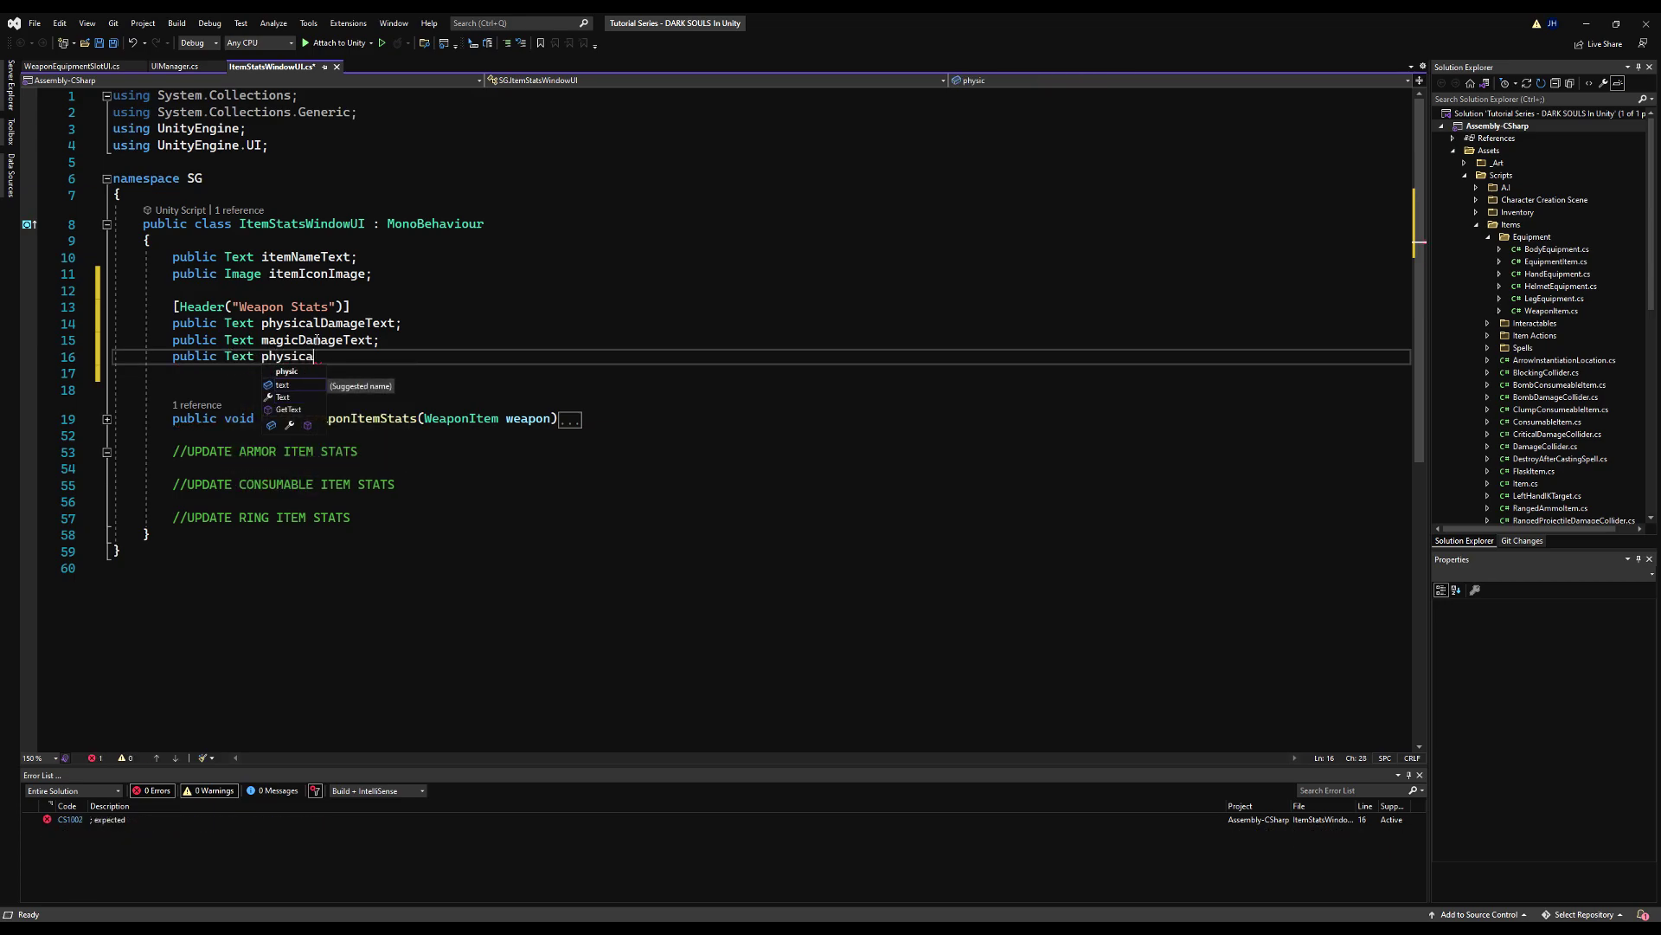
type("lAbsorptionText;")
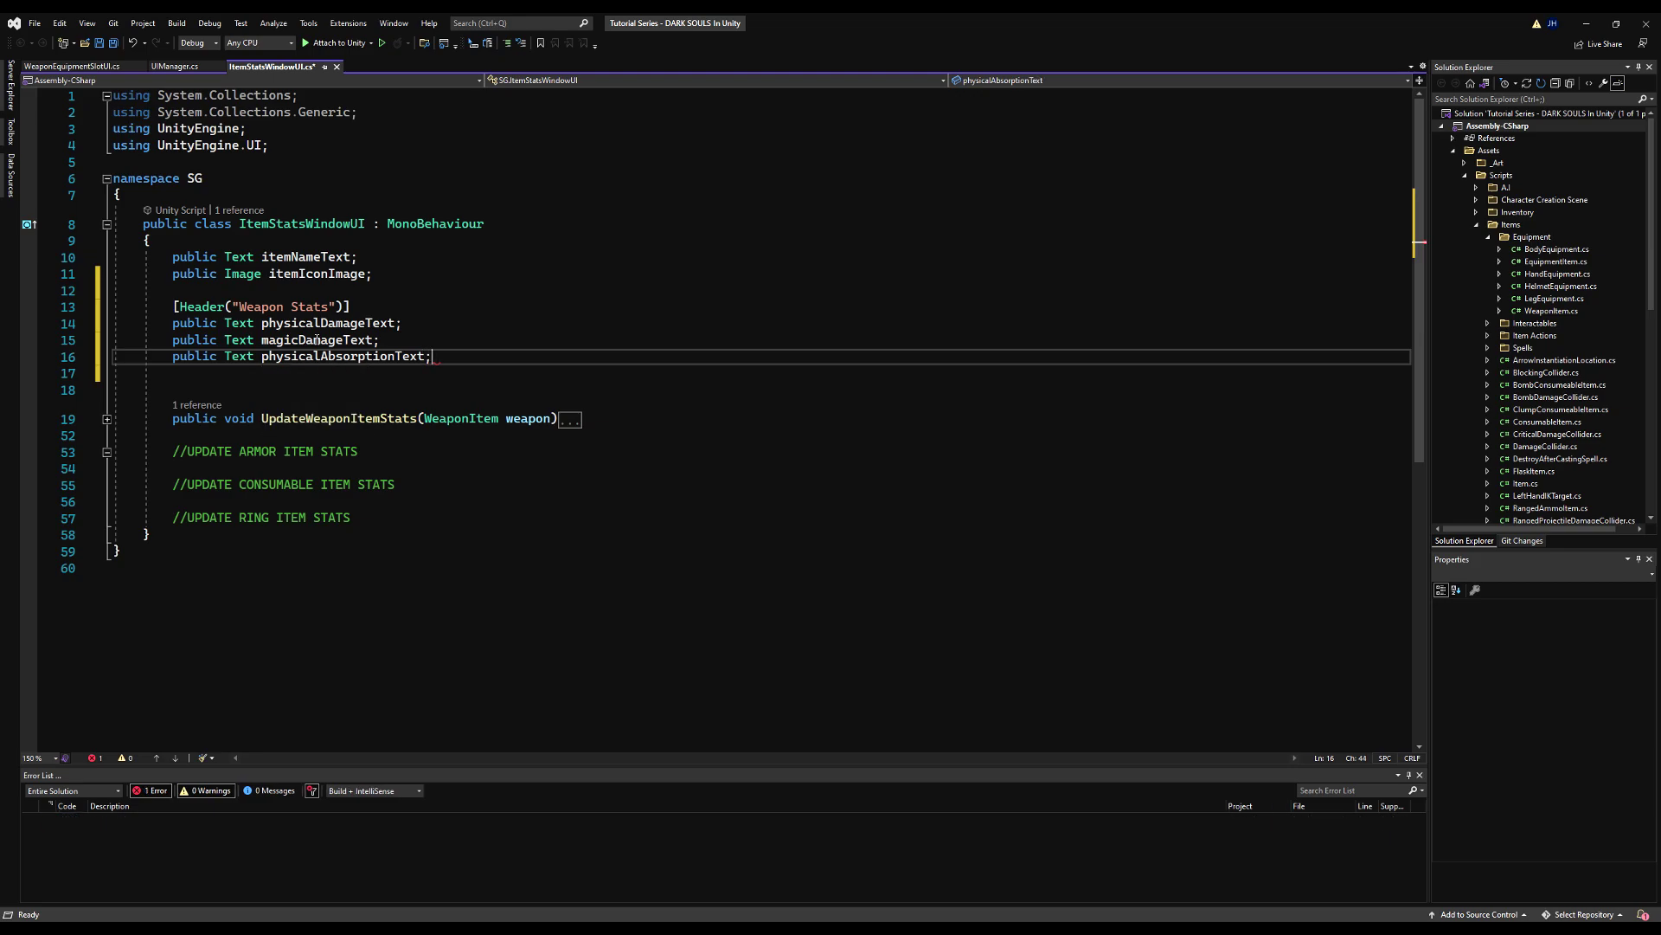
key("Return")
type("public")
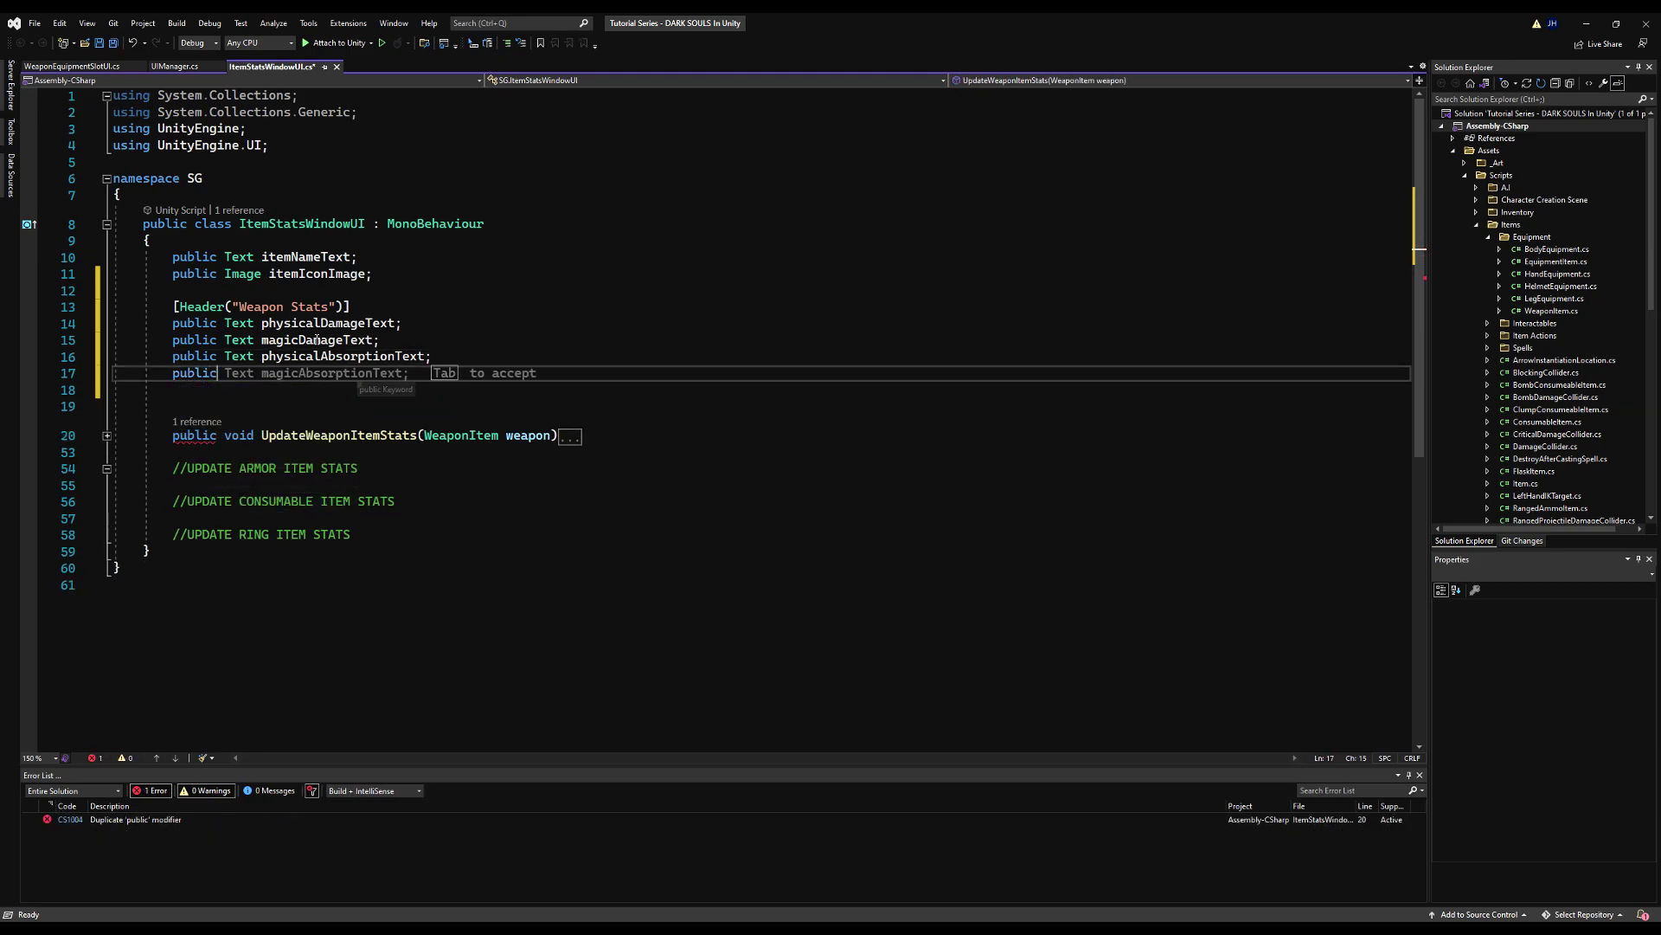
key("Tab")
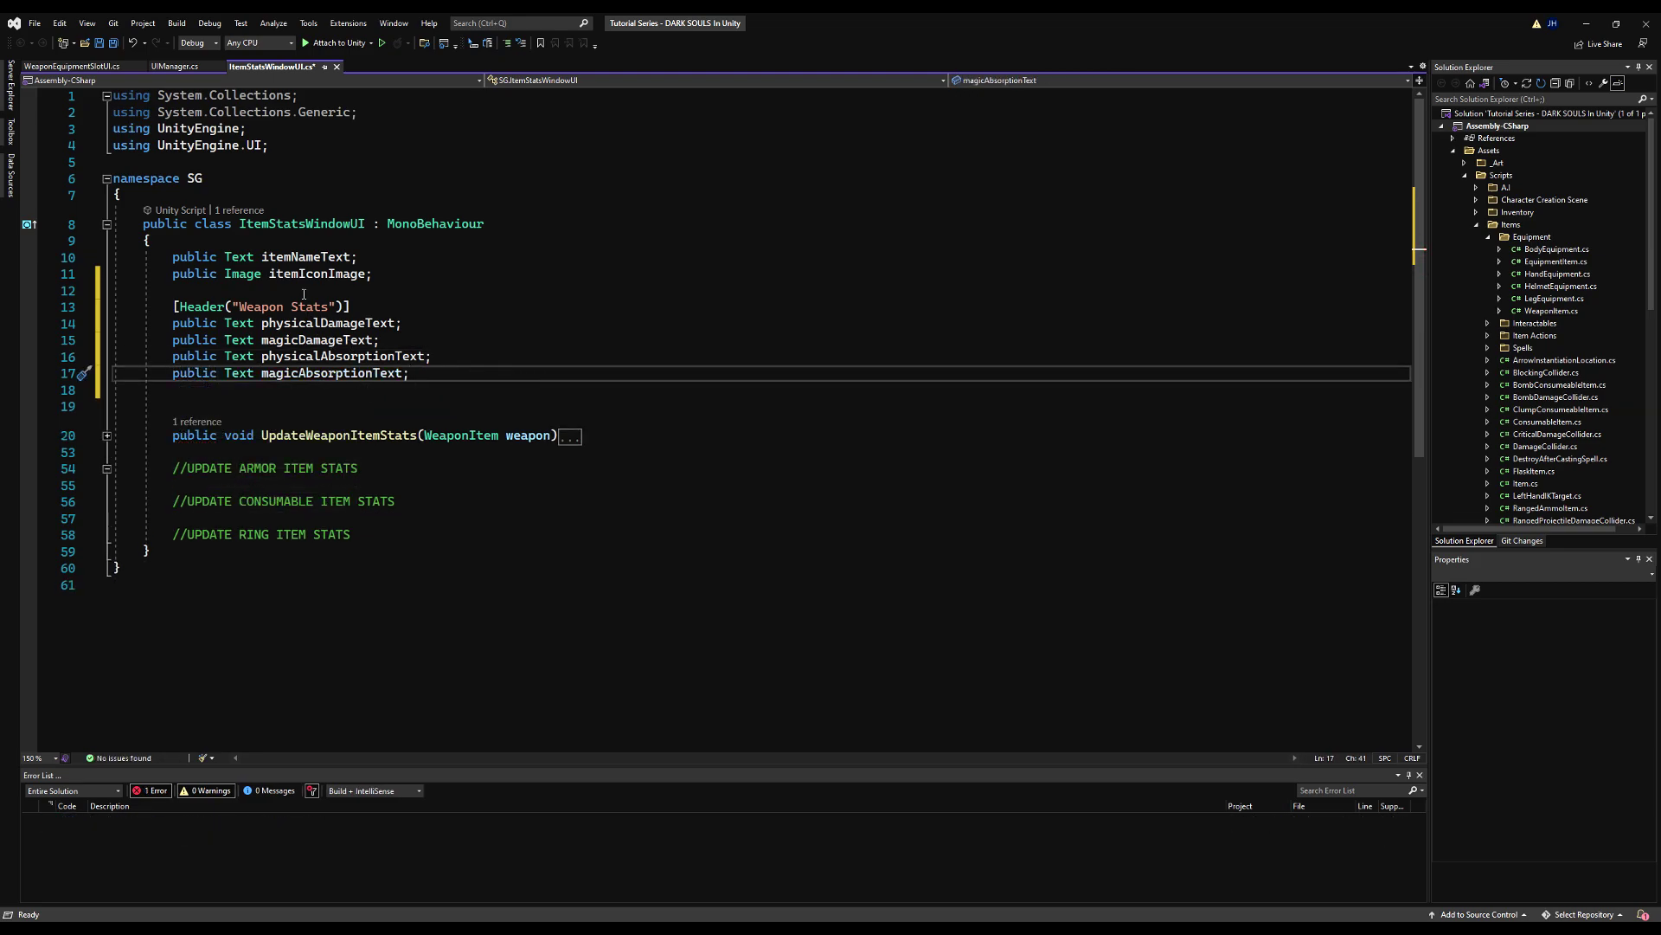
left_click(115, 49)
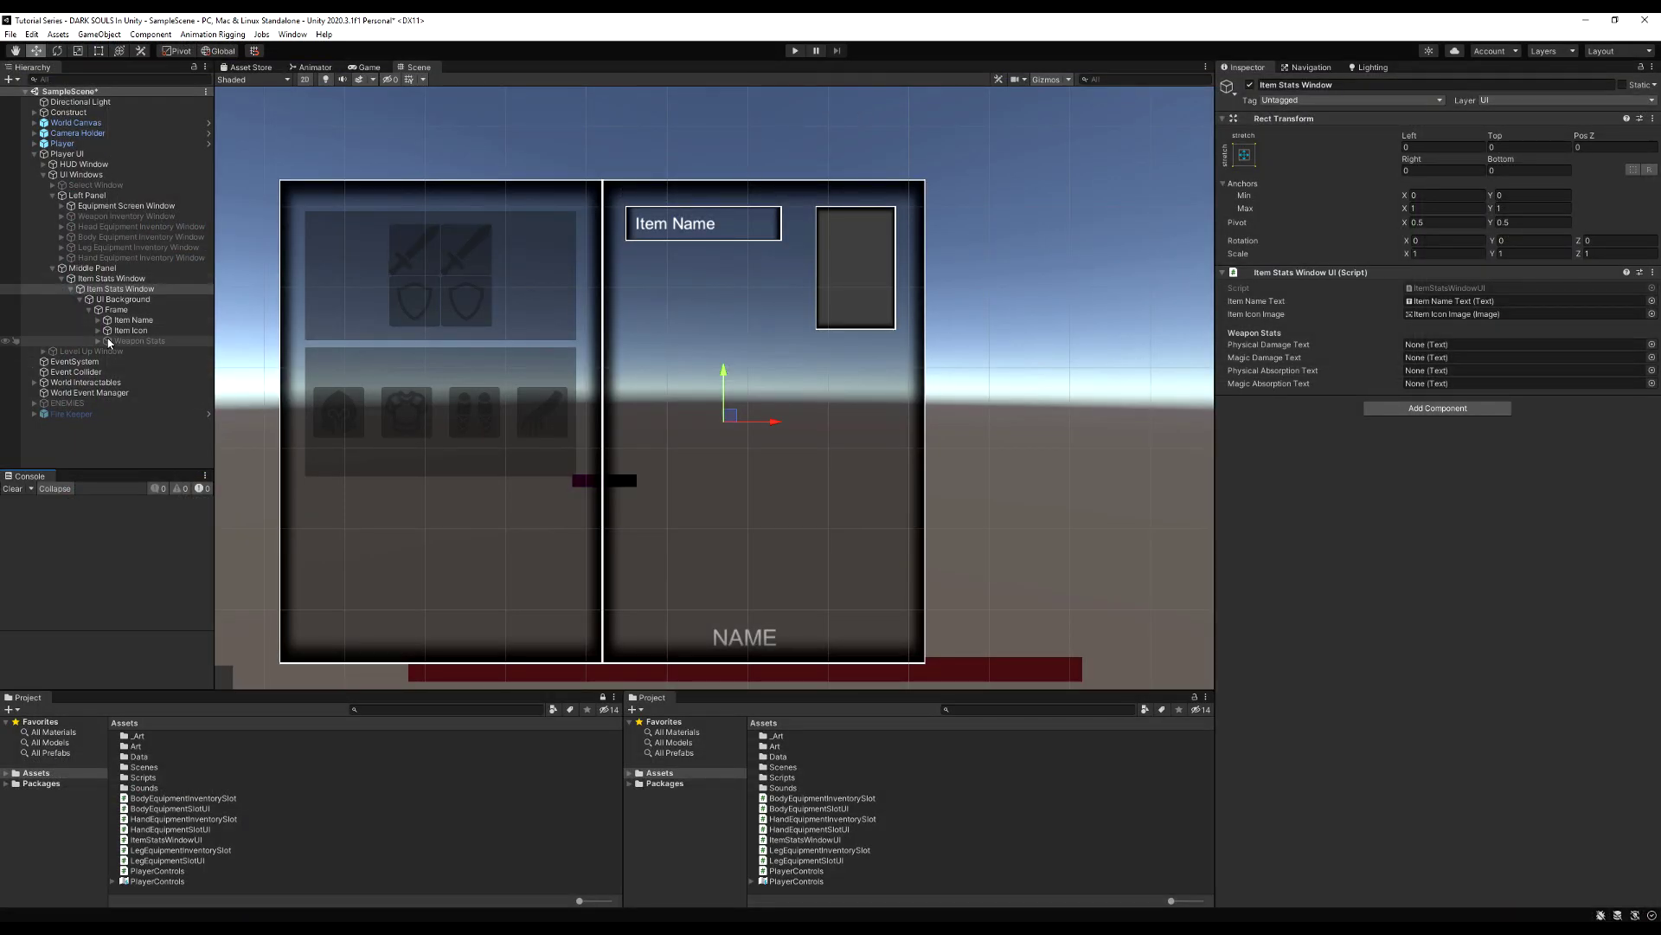
Step: Assign the physical attack Damage Text to the component's Physical Damage Text field
left_click(96, 341)
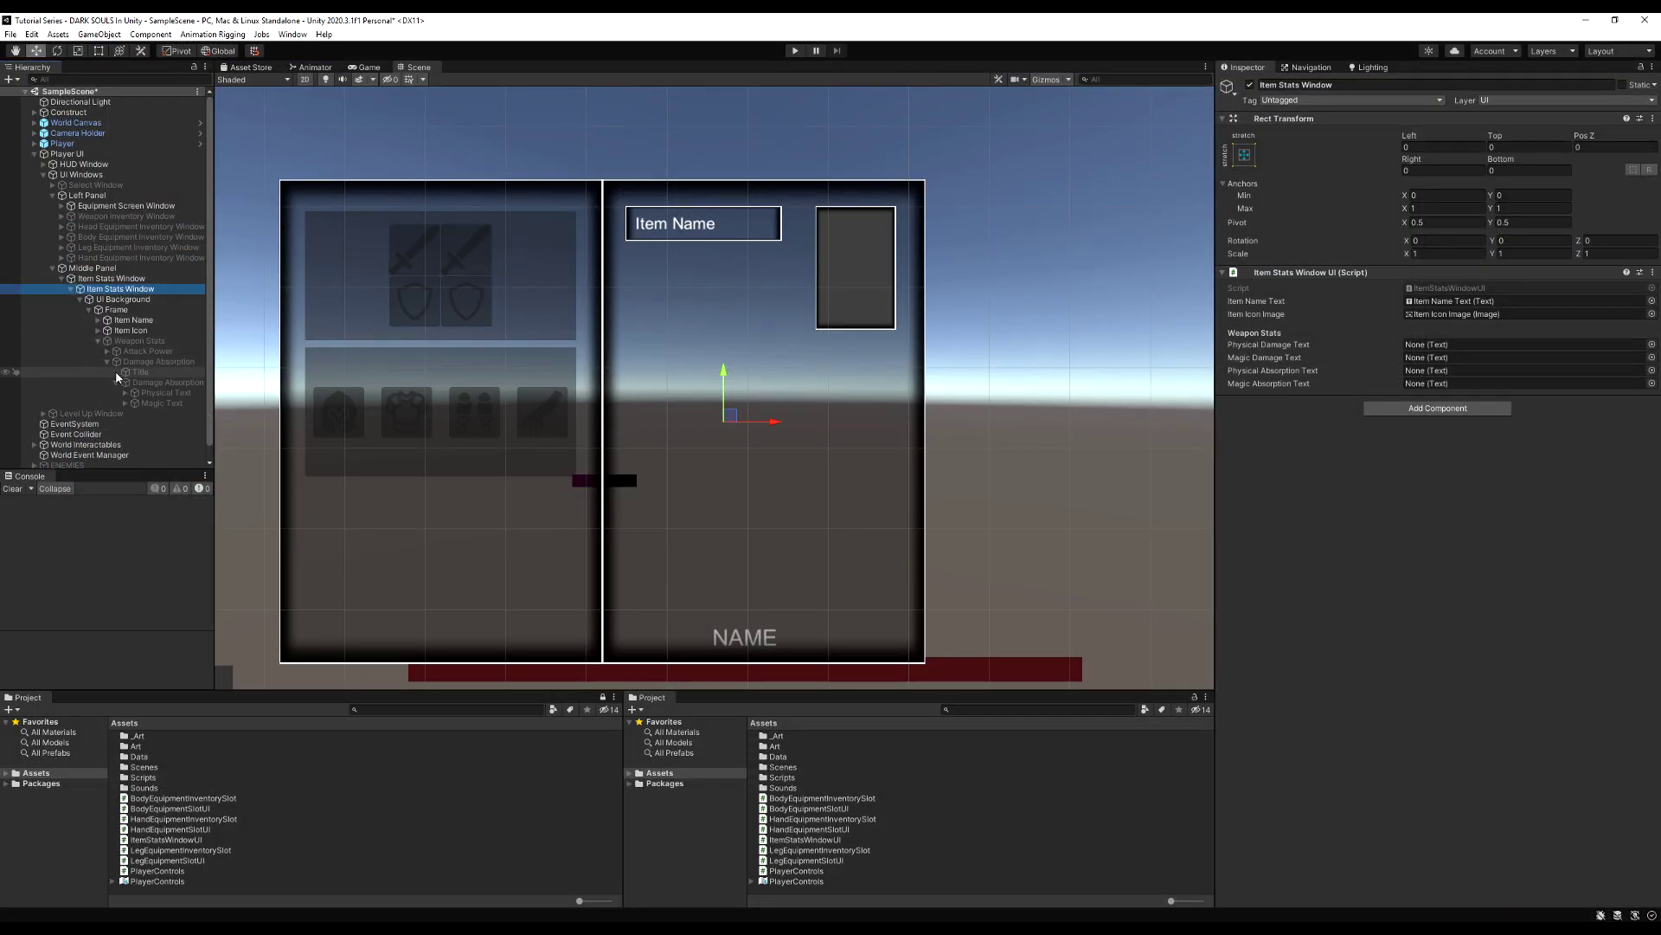
left_click(125, 393)
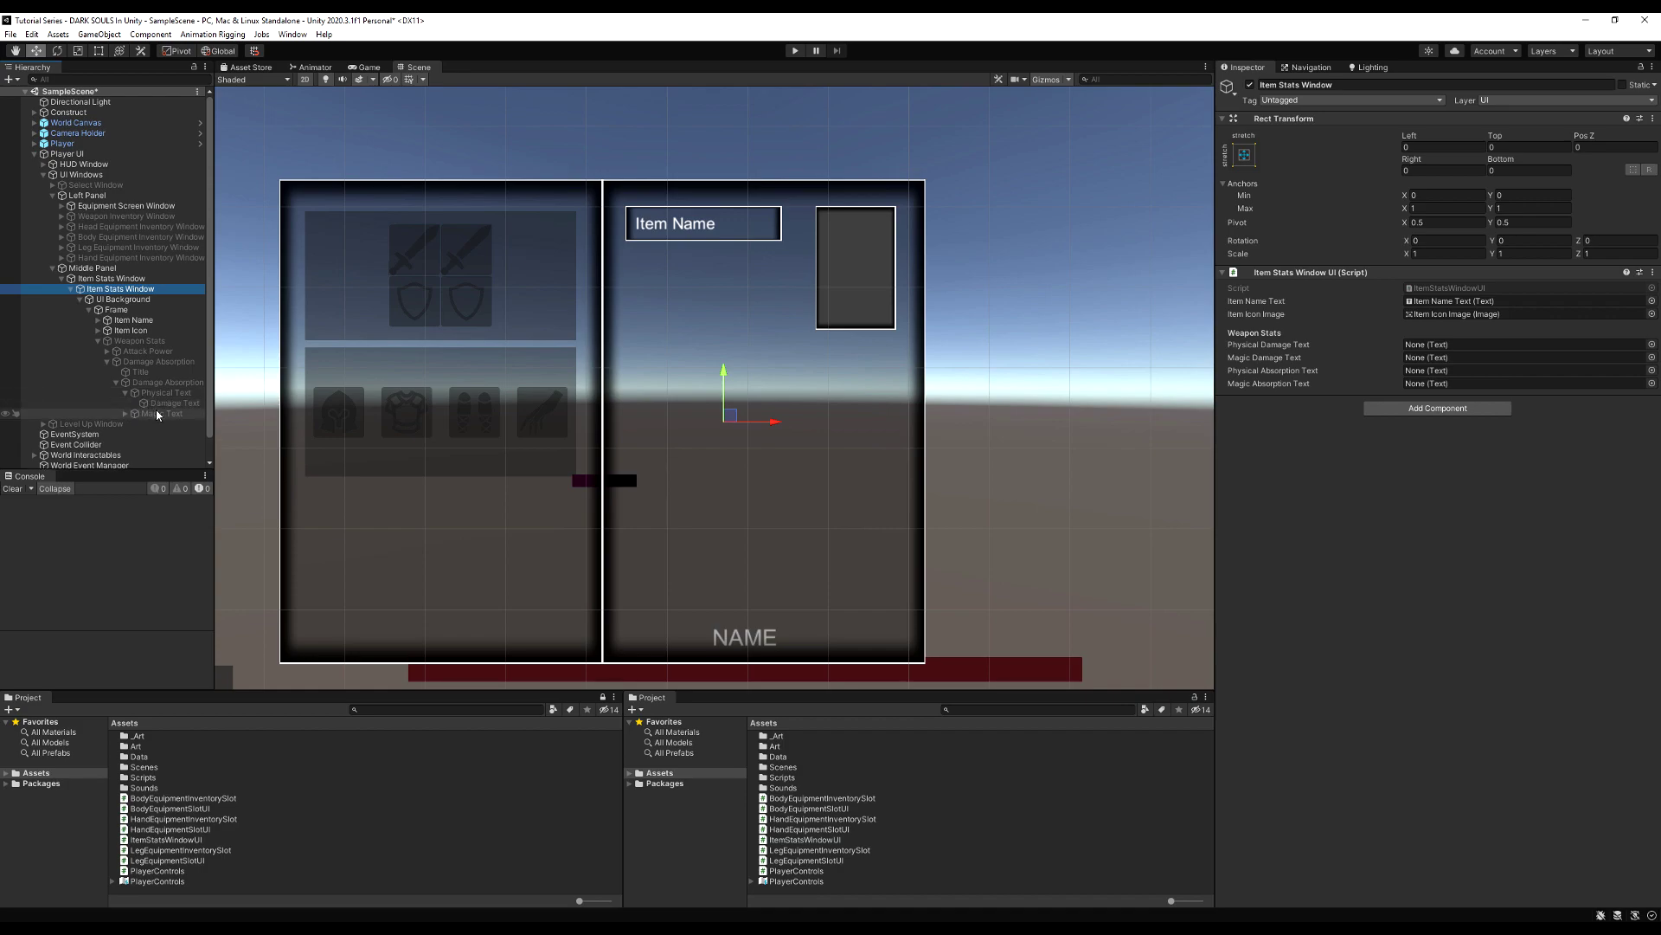
left_click_drag(158, 409, 1420, 351)
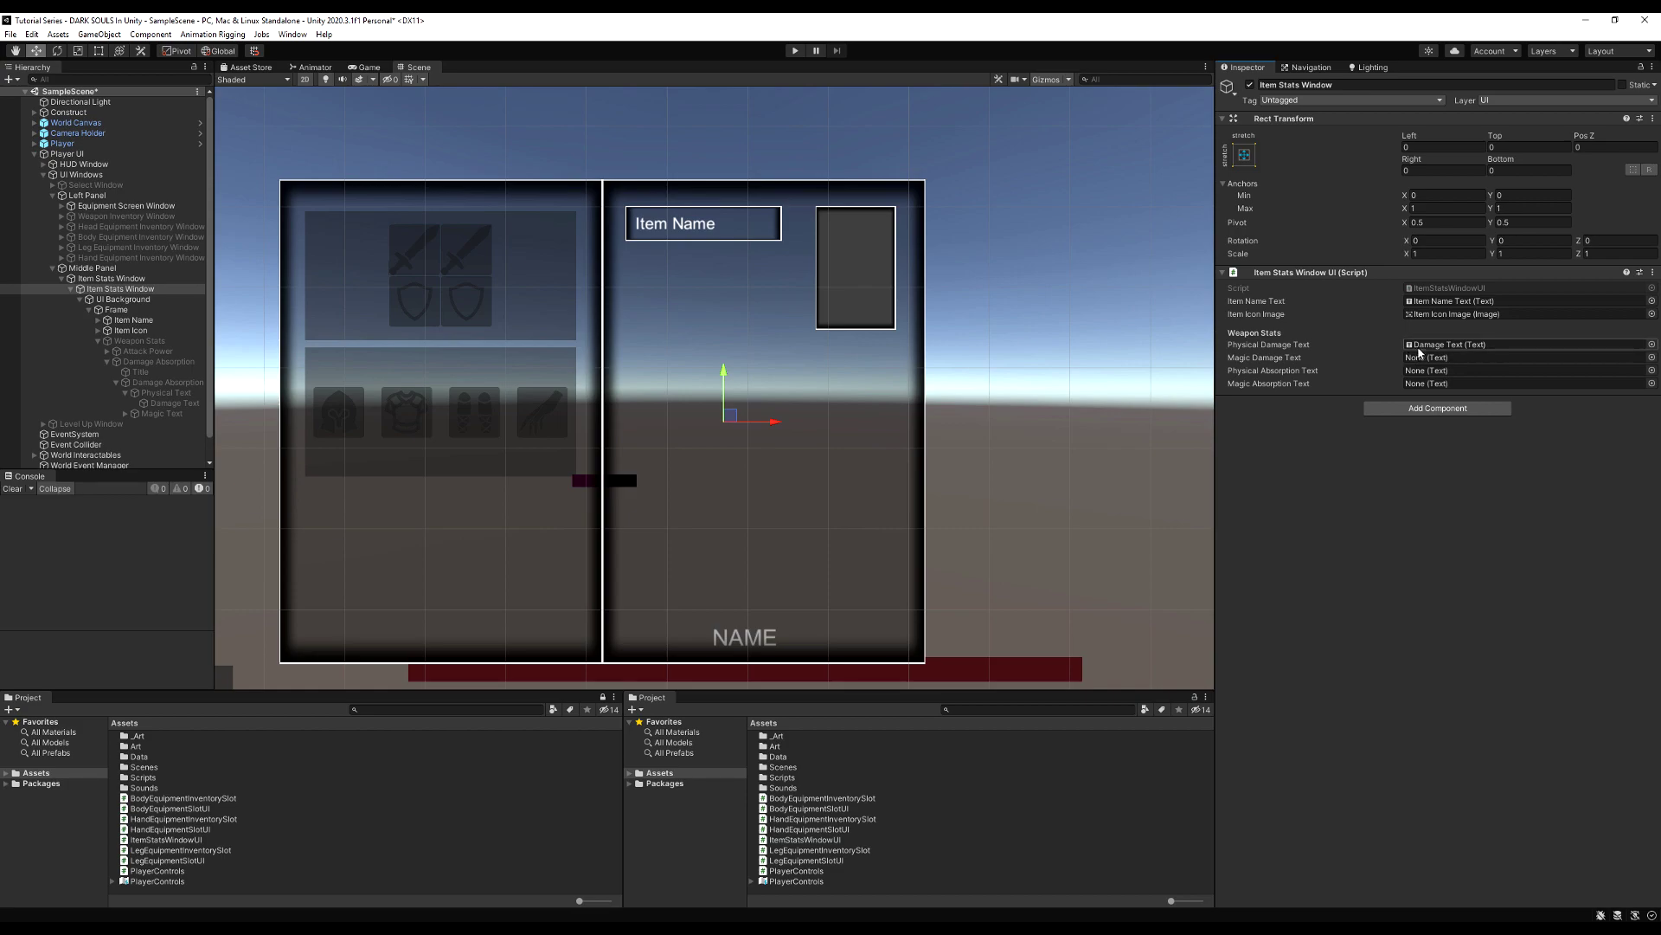
Step: Rename the attack column's labels to Physical Damage Text and Magic Damage Text
left_click(107, 351)
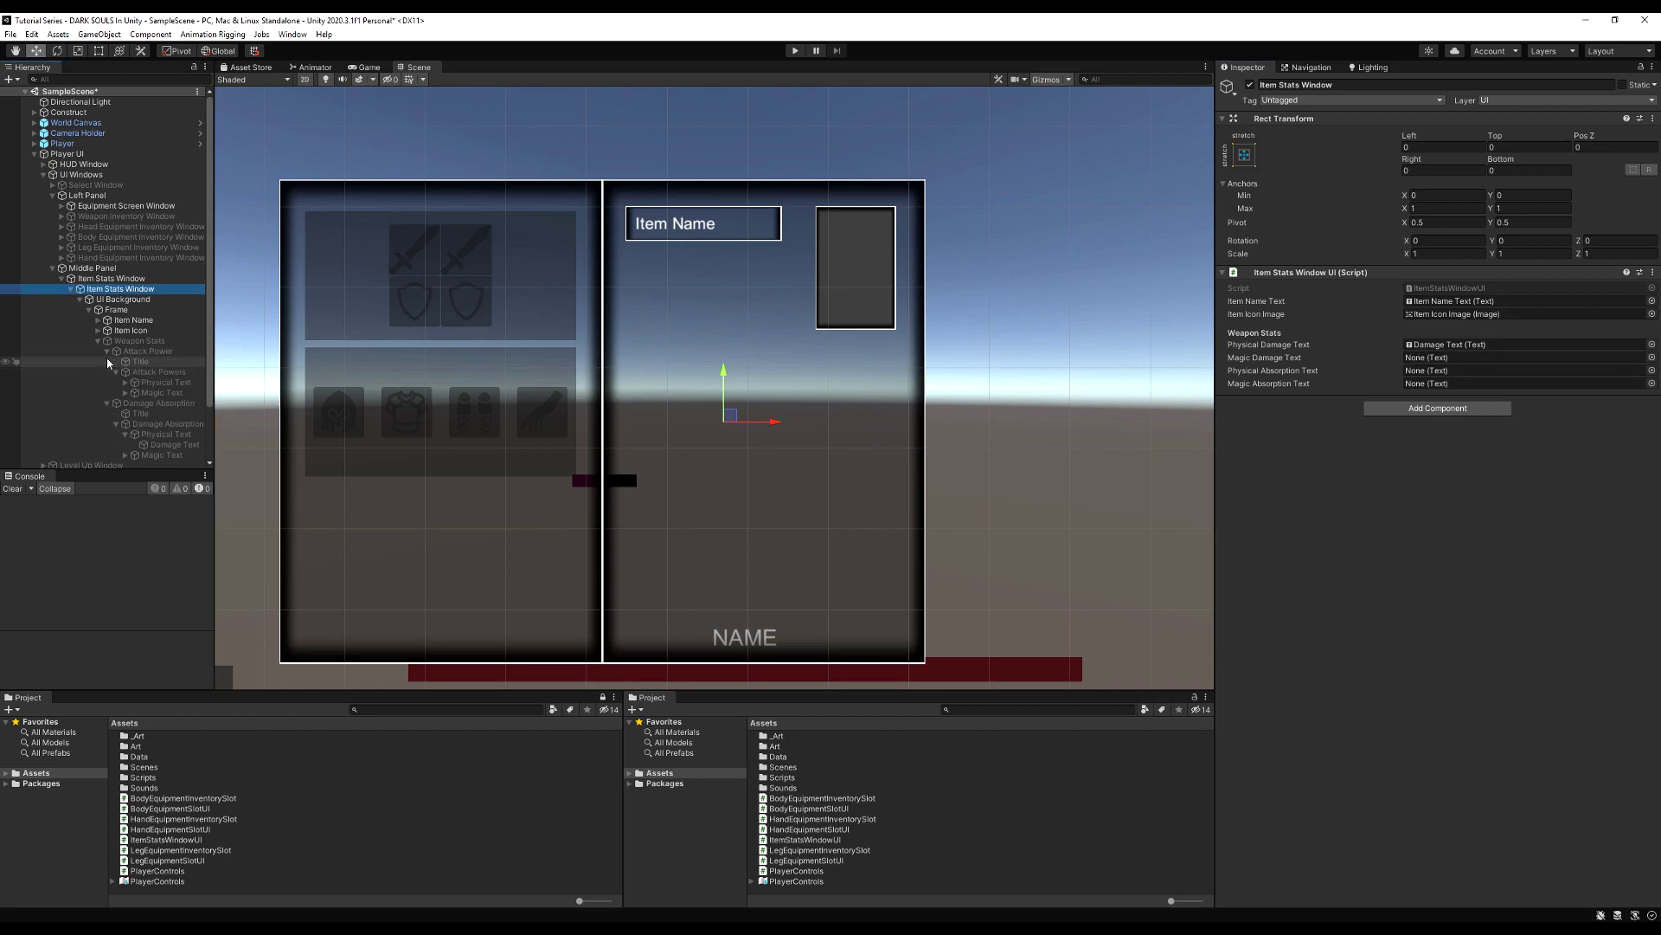
left_click(126, 382)
left_click(125, 403)
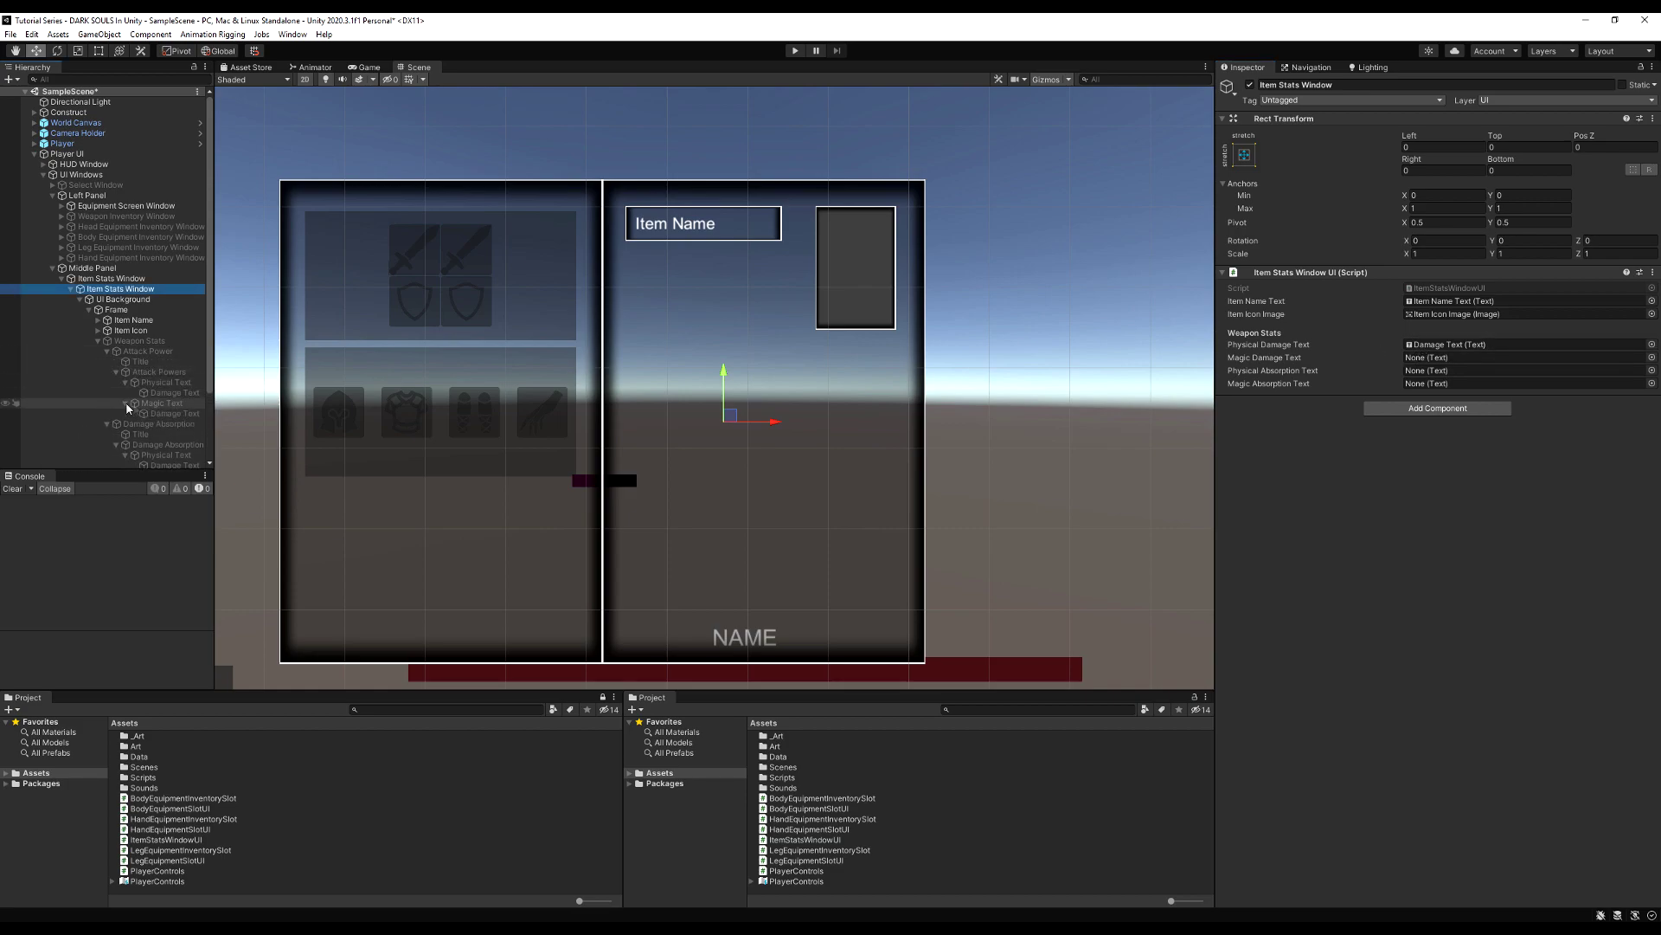
left_click(165, 393)
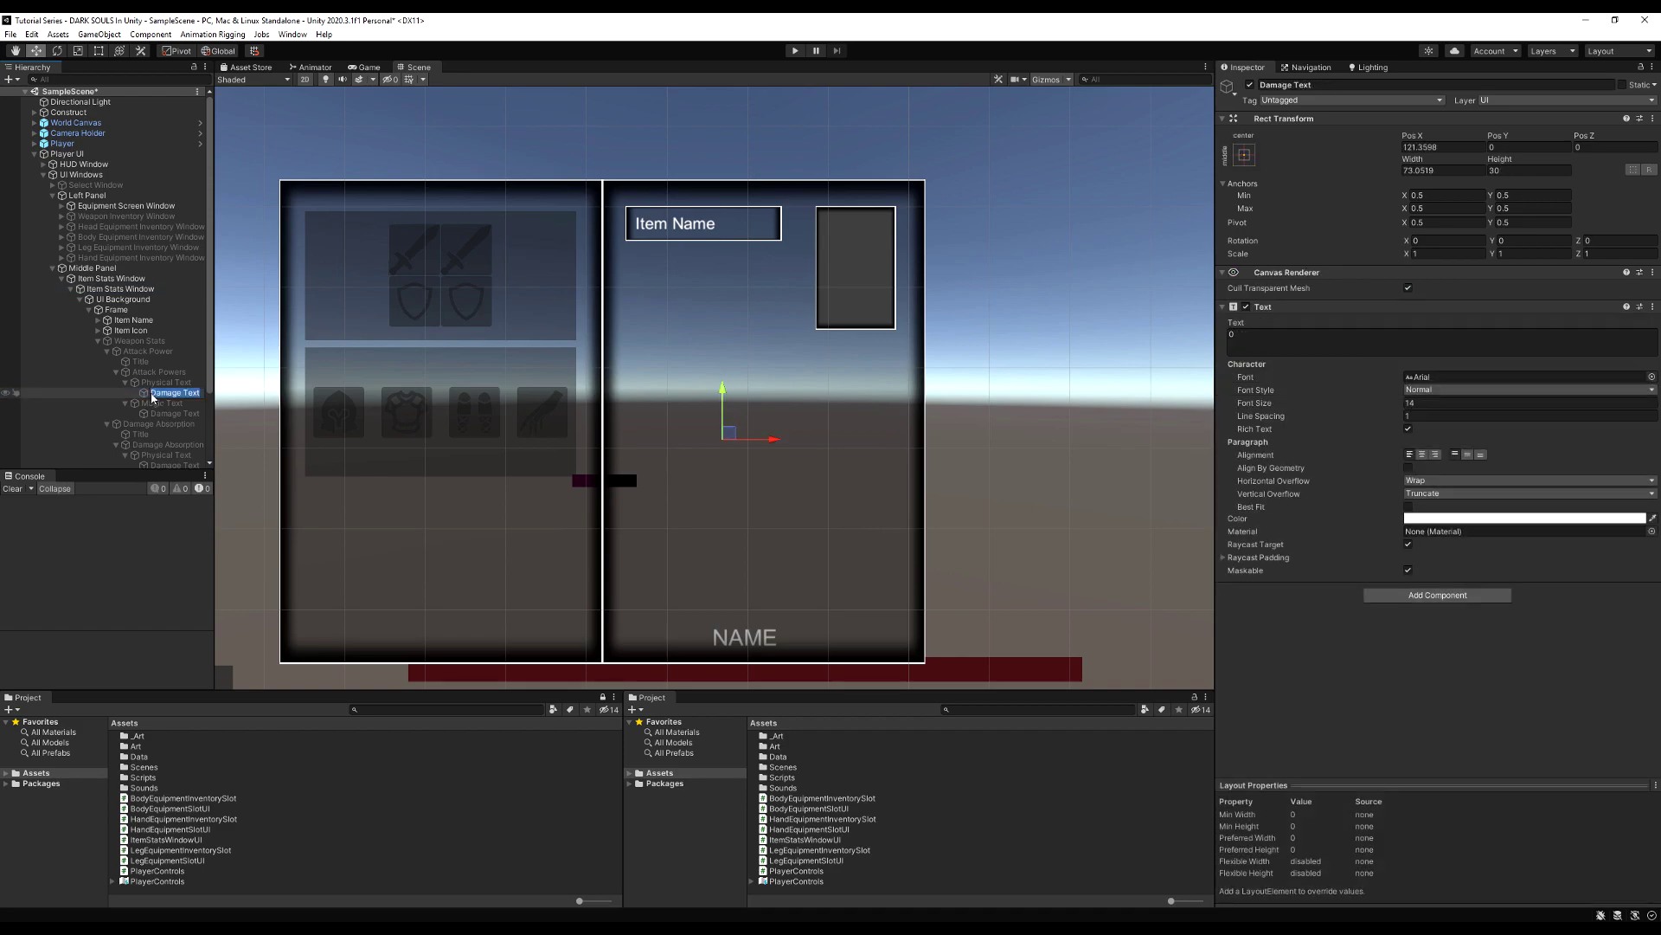
key("Home")
type("Phy")
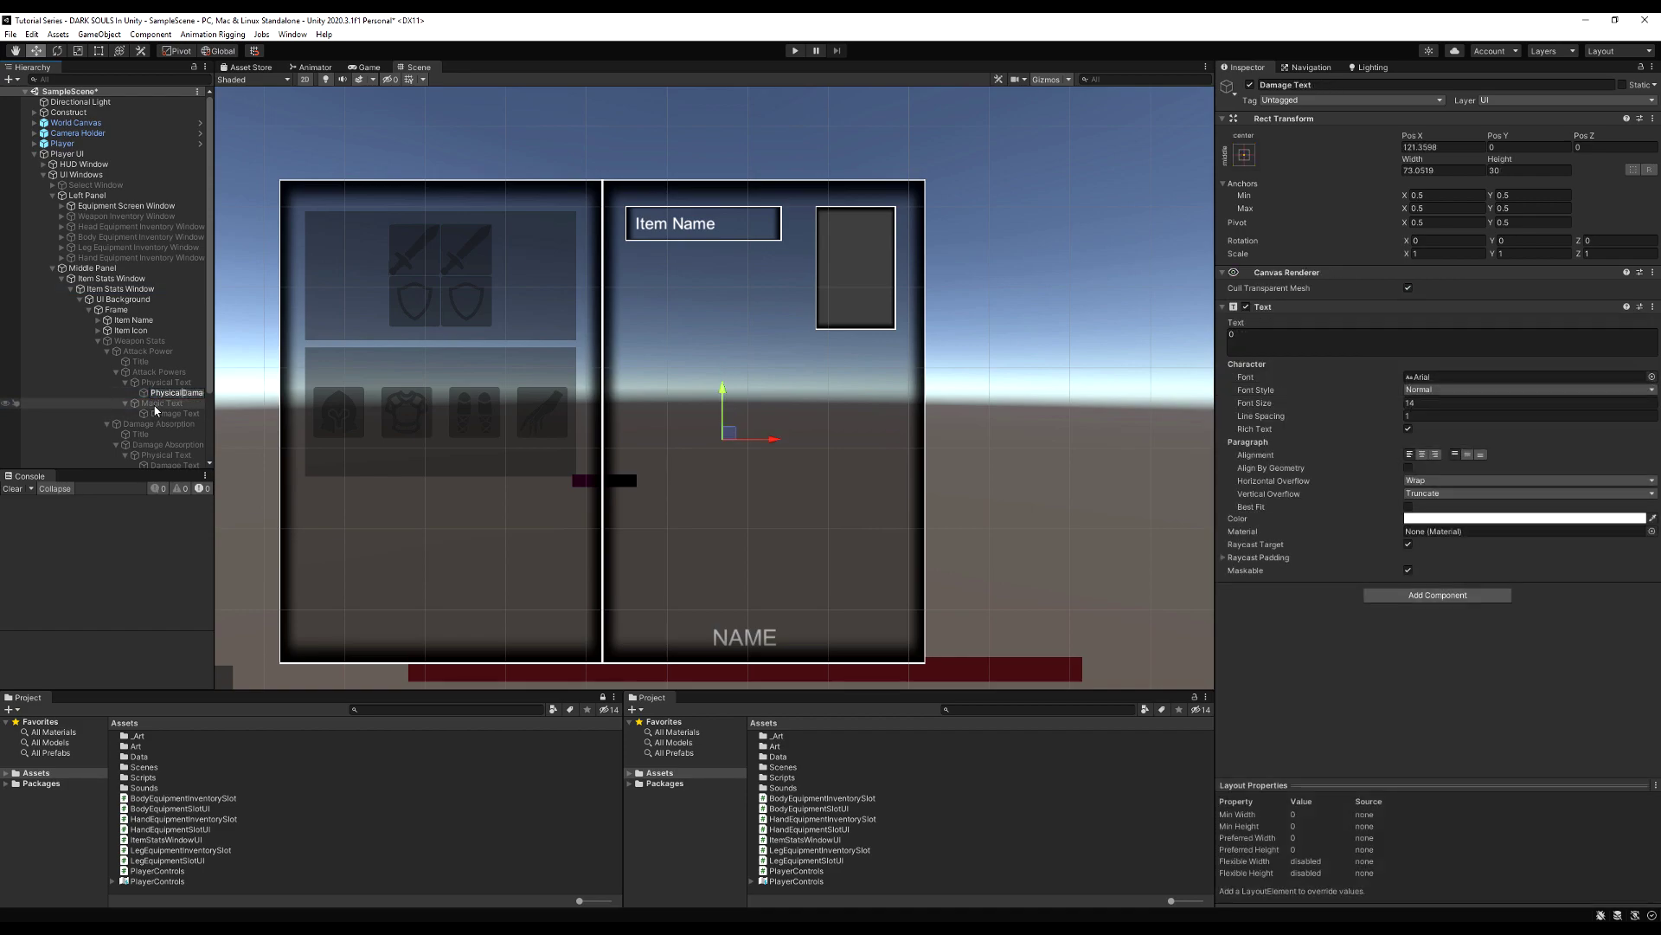
key("Return")
left_click_drag(213, 418, 334, 419)
left_click(156, 413)
left_click(152, 415)
type("Magic")
key("Return")
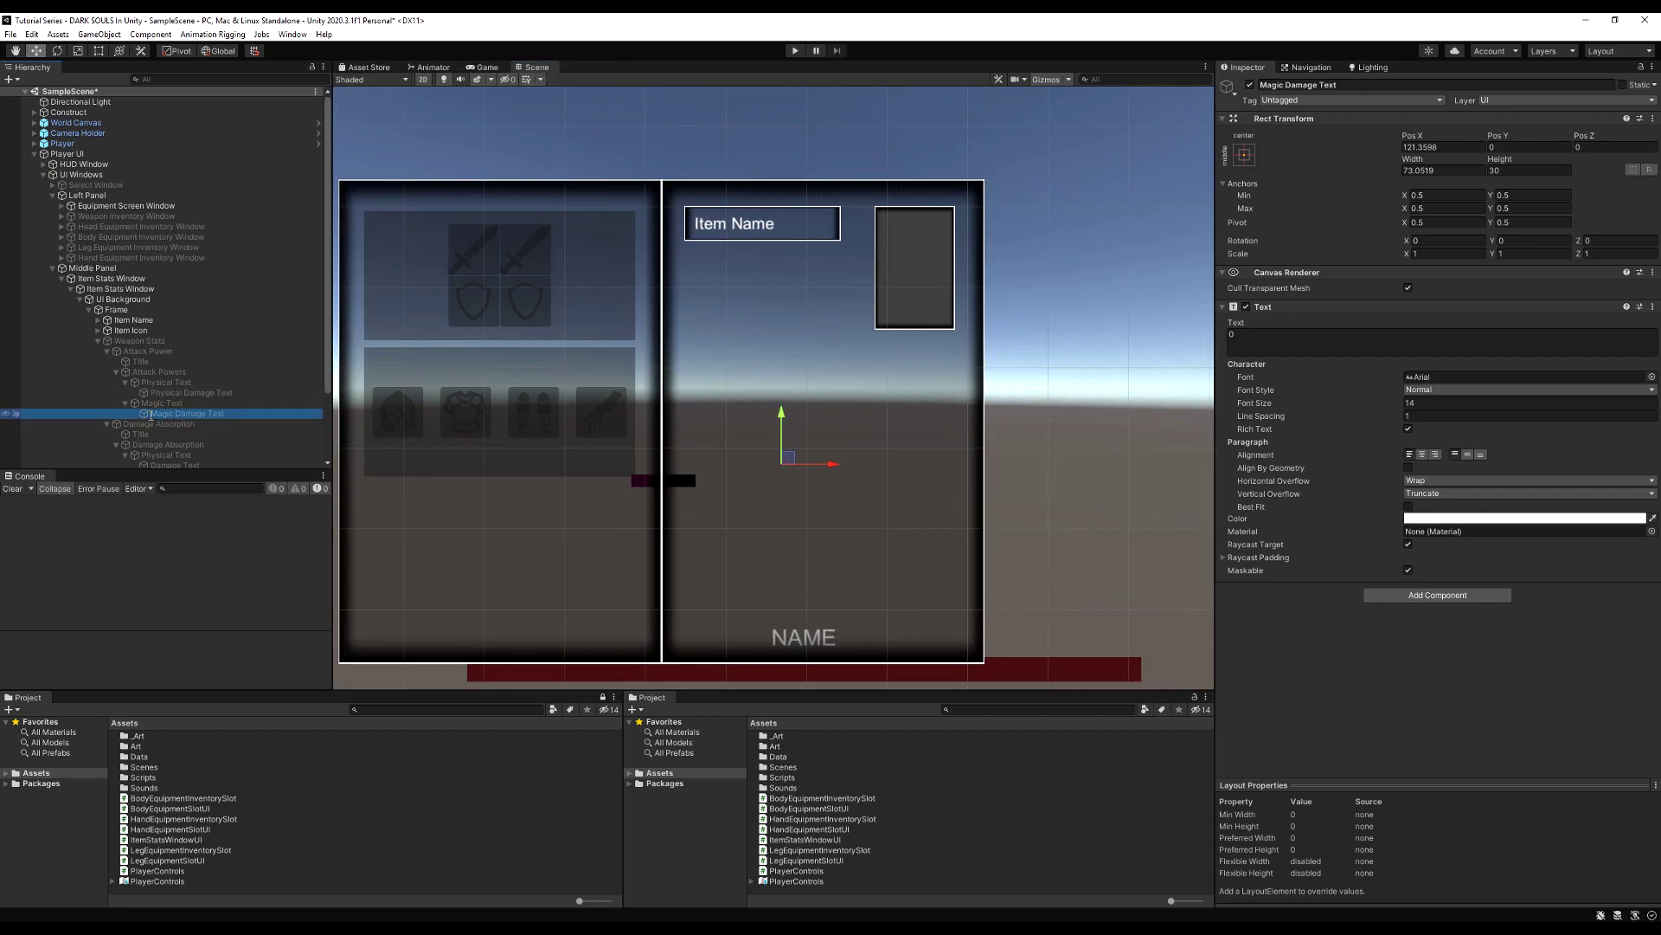
scroll(157, 390, "down", 2)
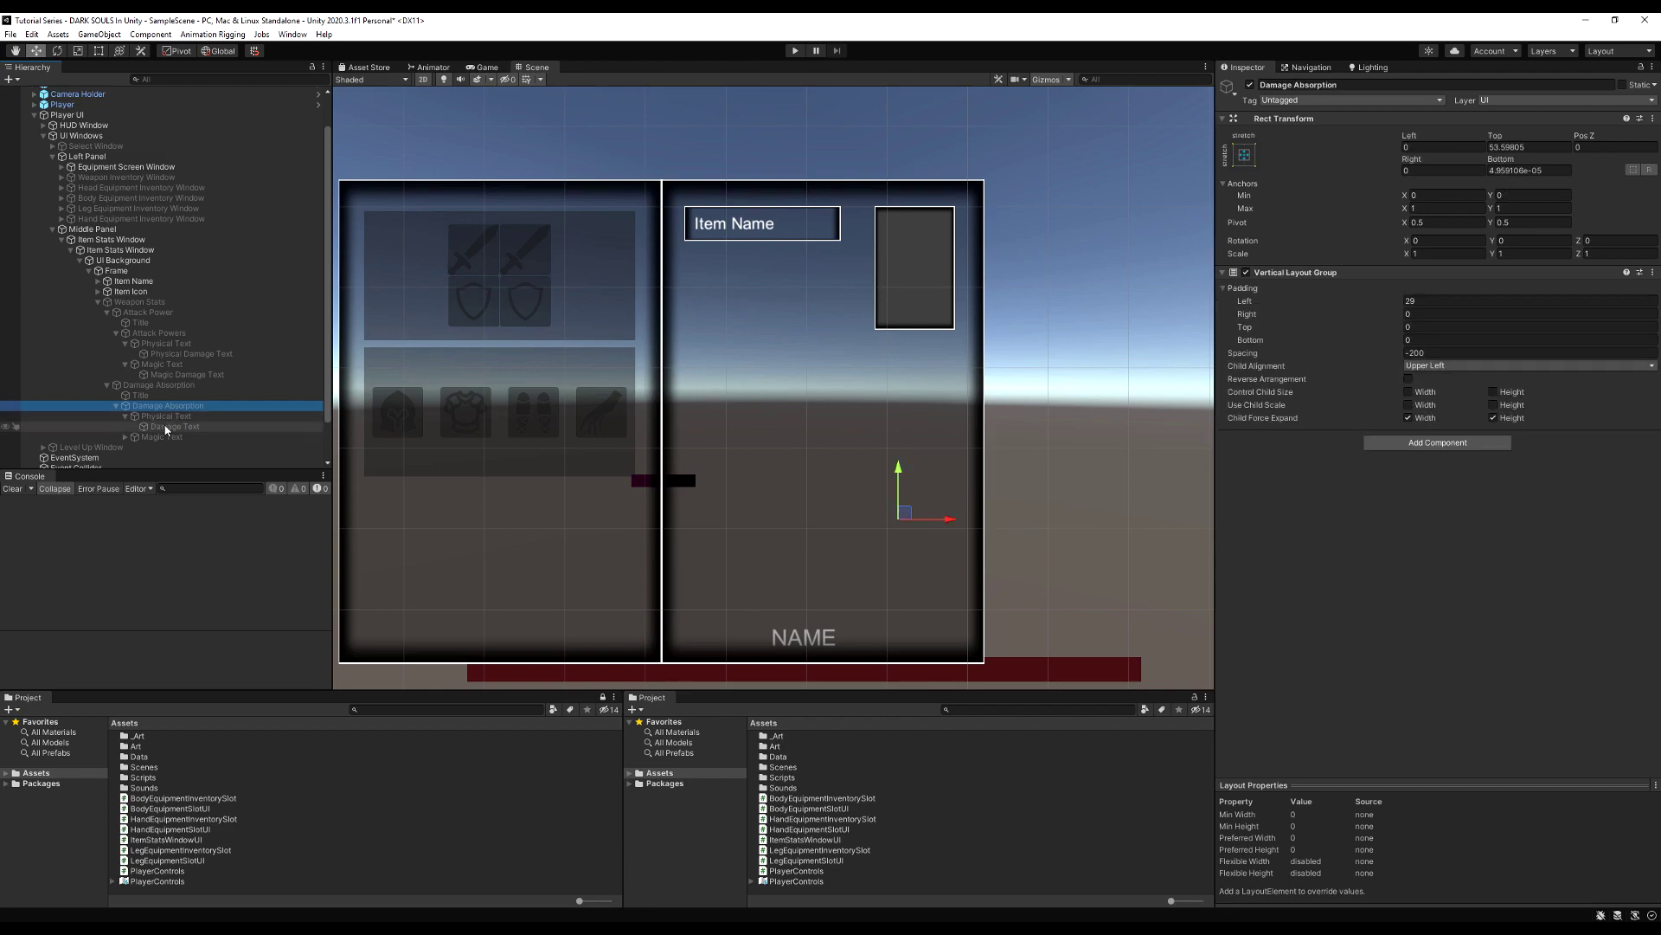
Step: Rename the absorption column's labels to Physical Absorption Text and Magic Absorption Text
left_click(173, 427)
left_click(173, 428)
key("Home")
key("ctrl+shift+Right")
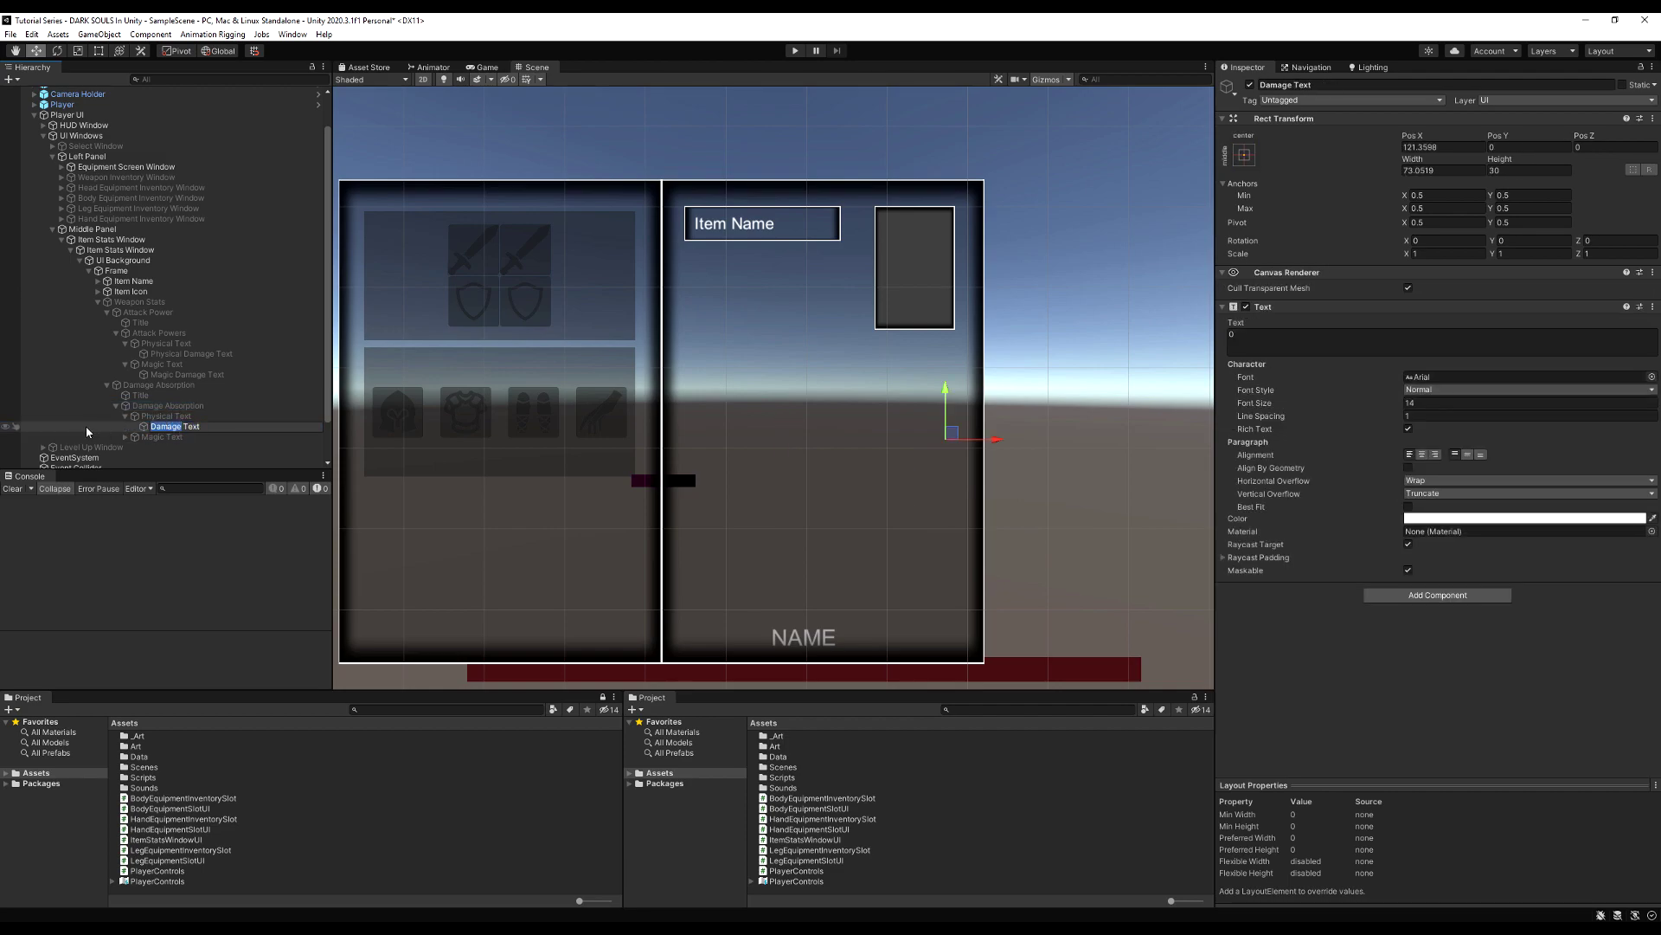
type("Physical")
type("Absorption")
key("Return")
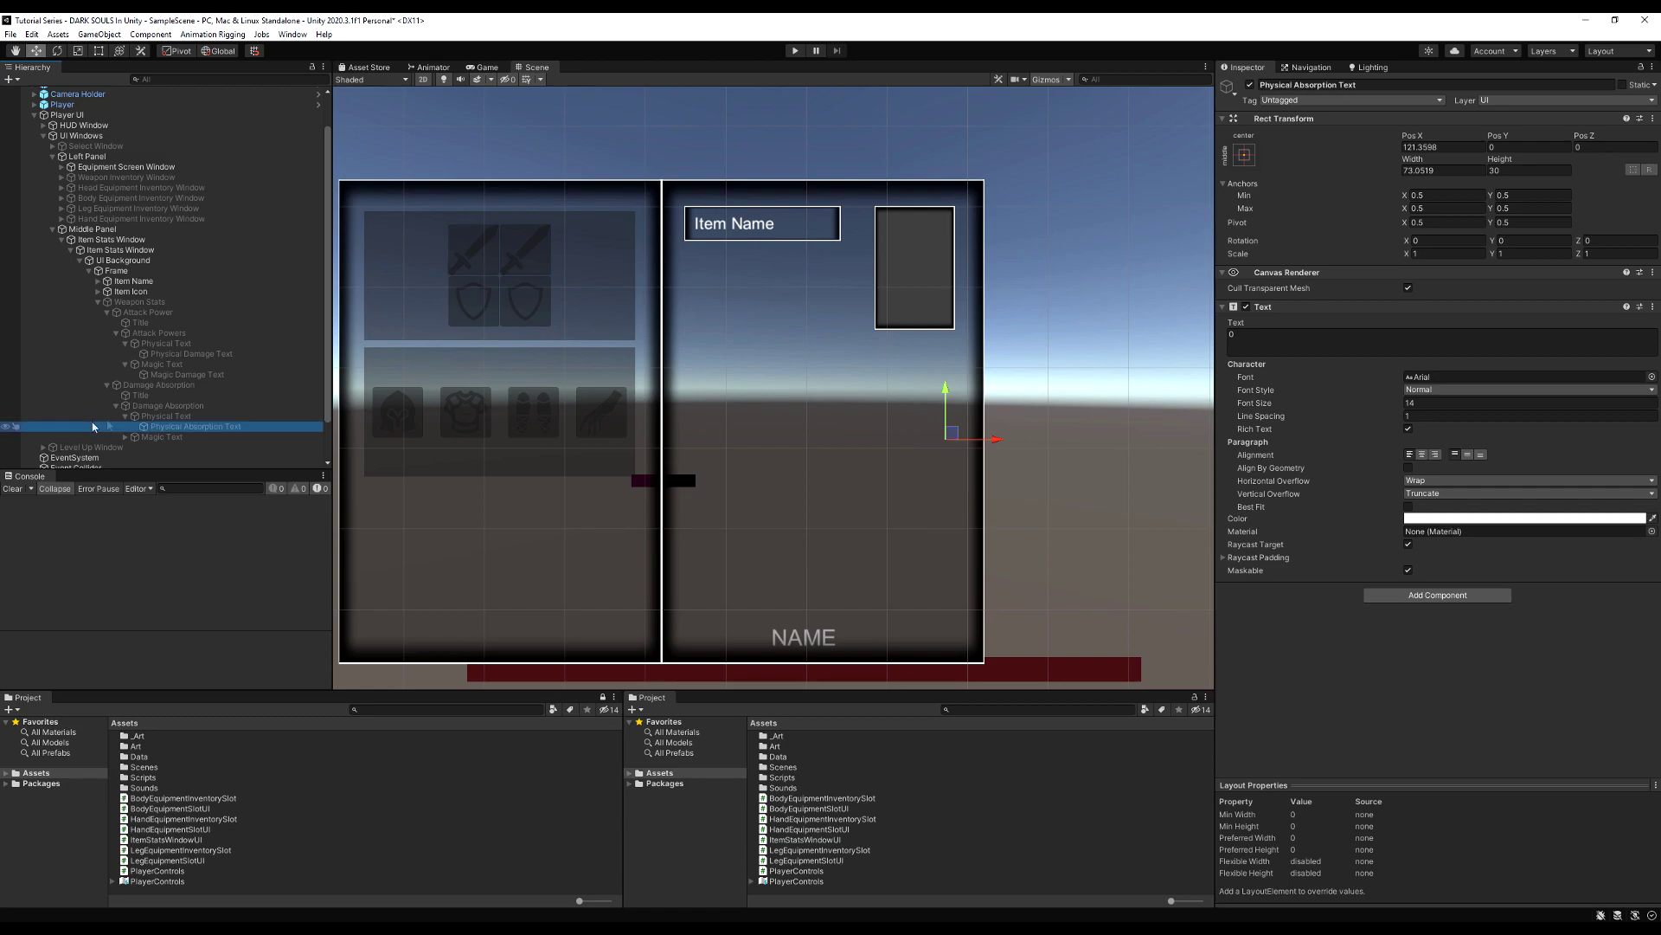
scroll(158, 451, "up", 2)
scroll(159, 451, "down", 2)
left_click(160, 447)
left_click(186, 448)
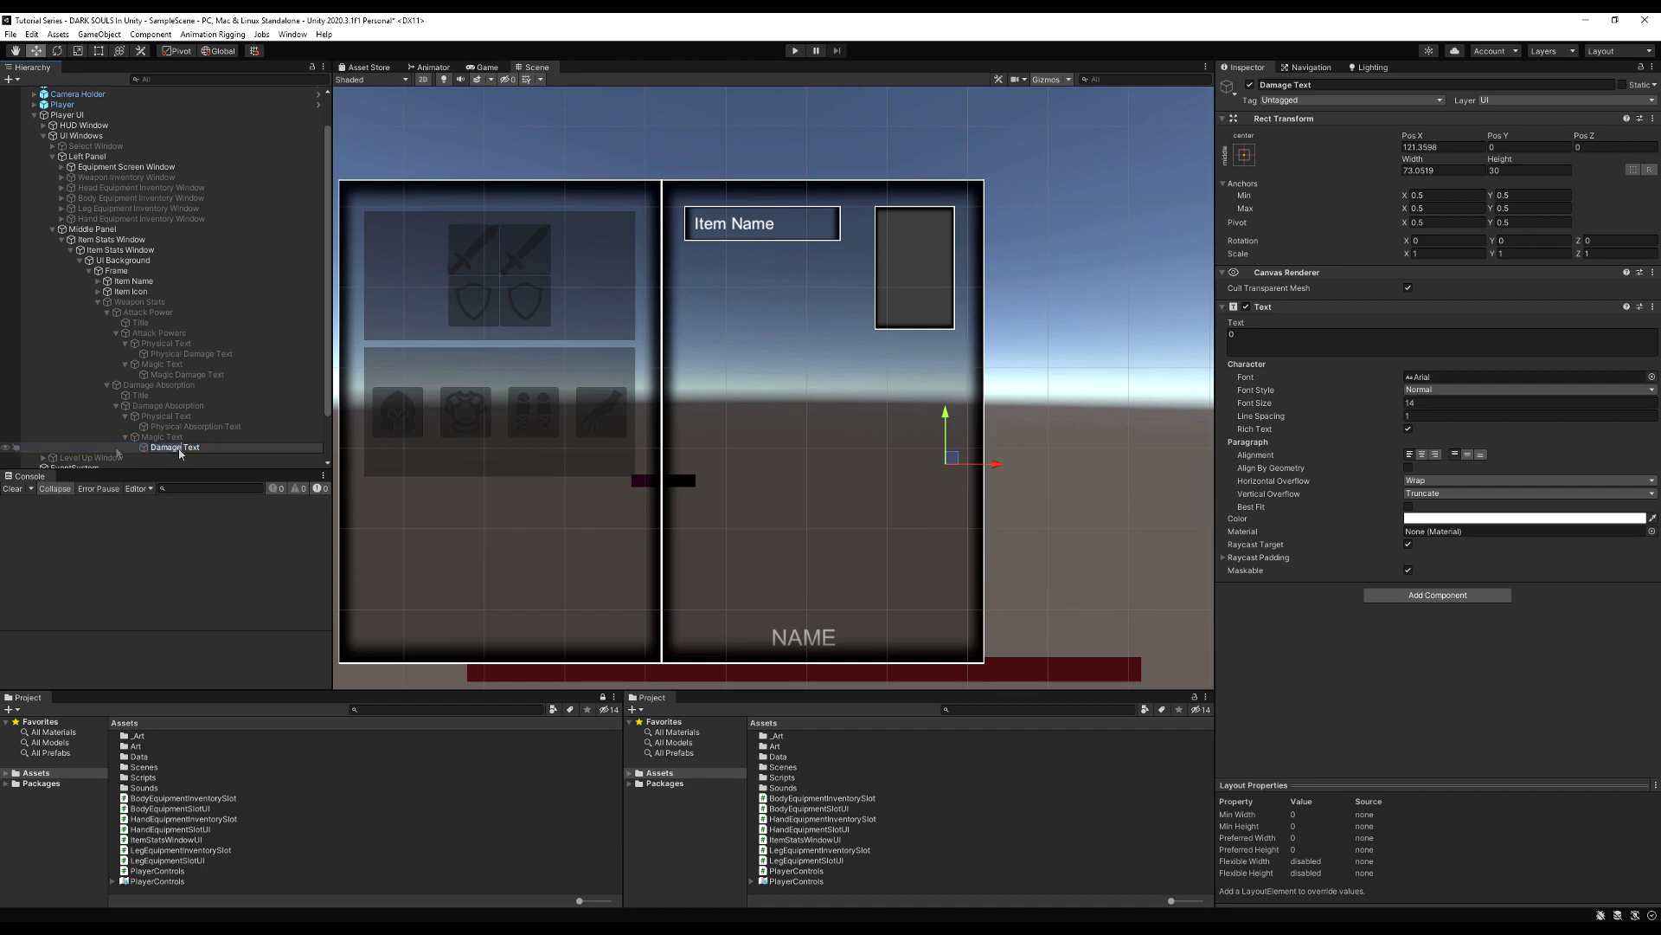
type("Magic Absorption")
key("Return")
Step: Drag the four damage and absorption text objects into Item Stats Window's matching Weapon Stats fields
left_click(128, 261)
left_click(129, 250)
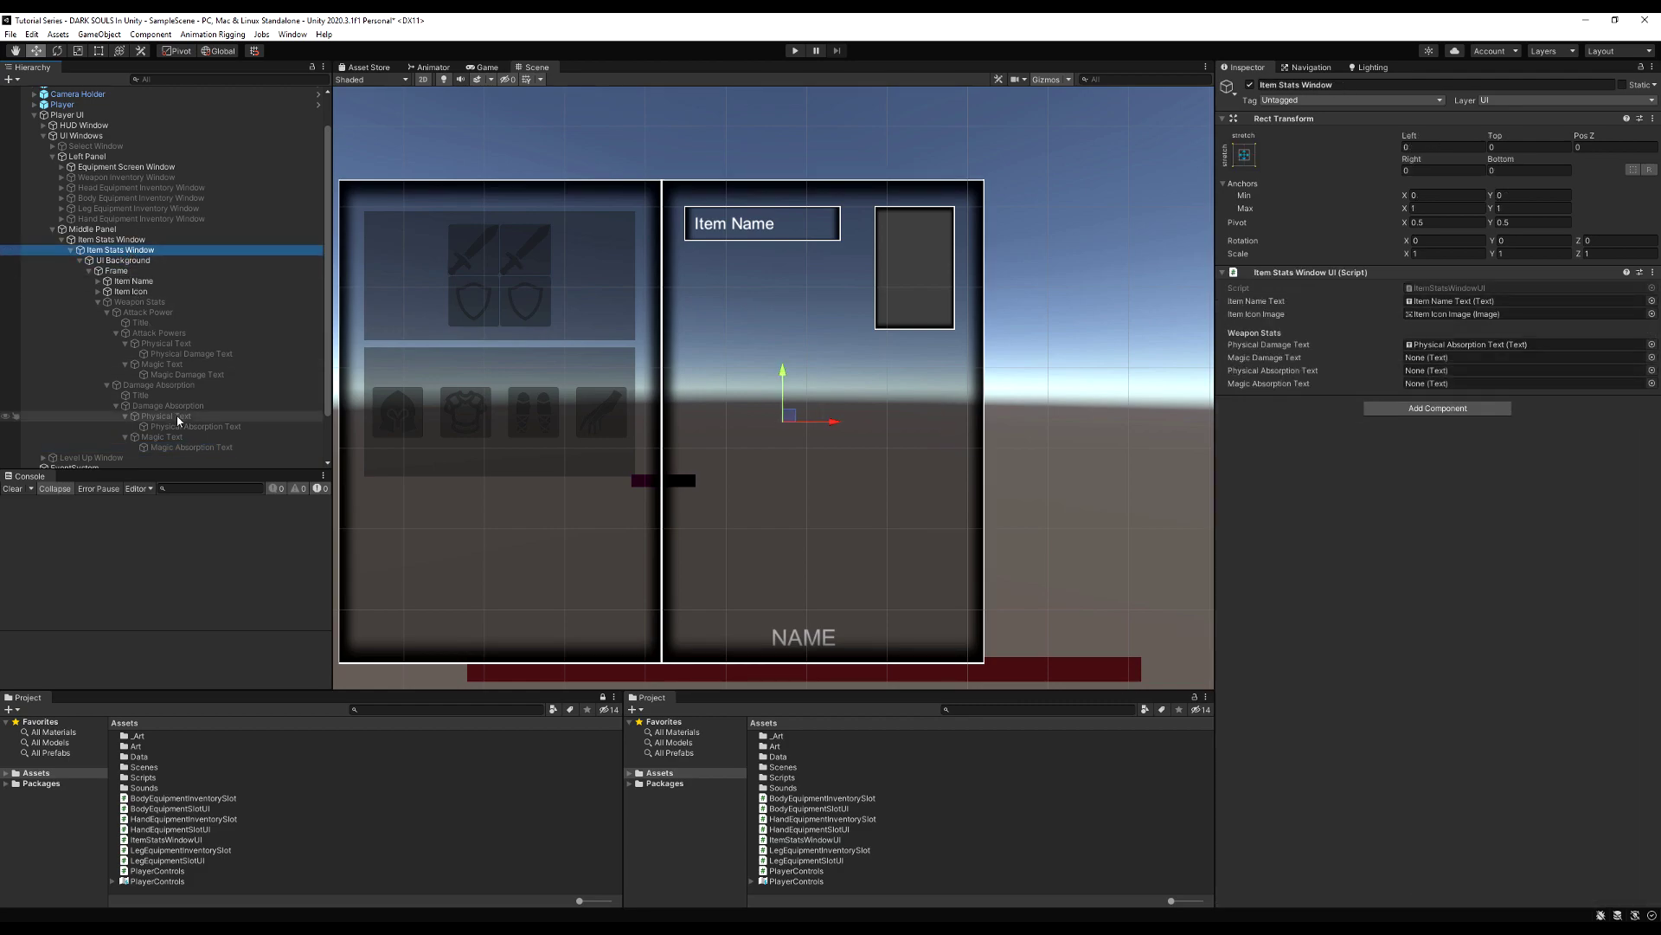
left_click_drag(191, 354, 1489, 345)
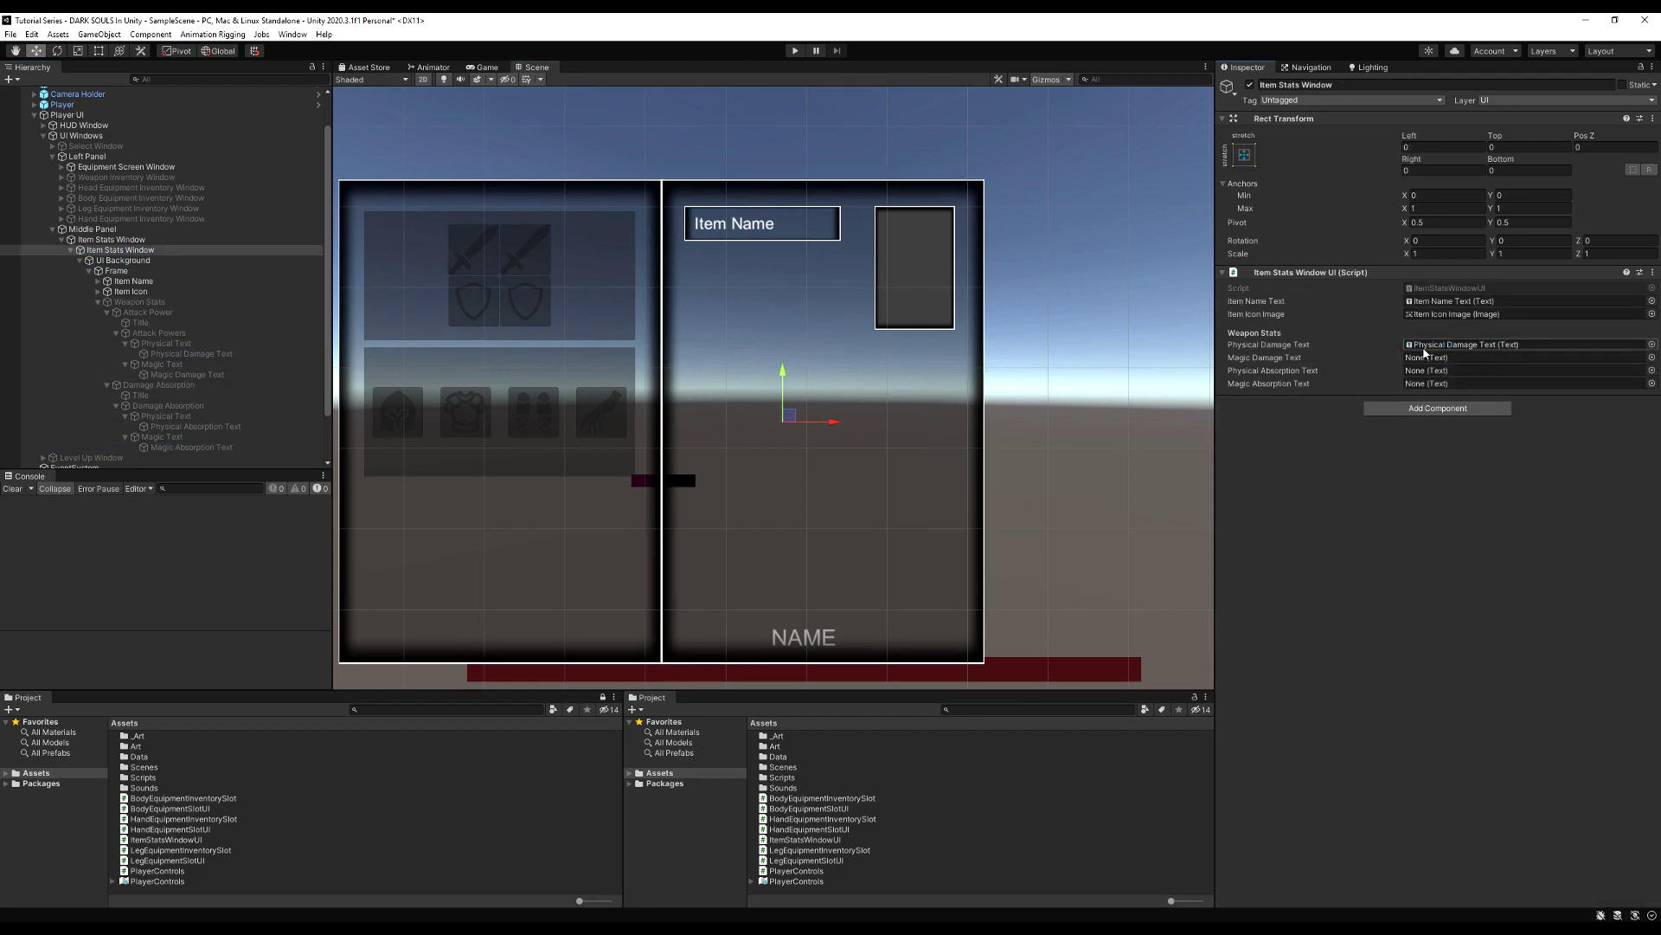
left_click_drag(185, 374, 1417, 361)
left_click_drag(189, 426, 1446, 375)
left_click_drag(174, 448, 1419, 383)
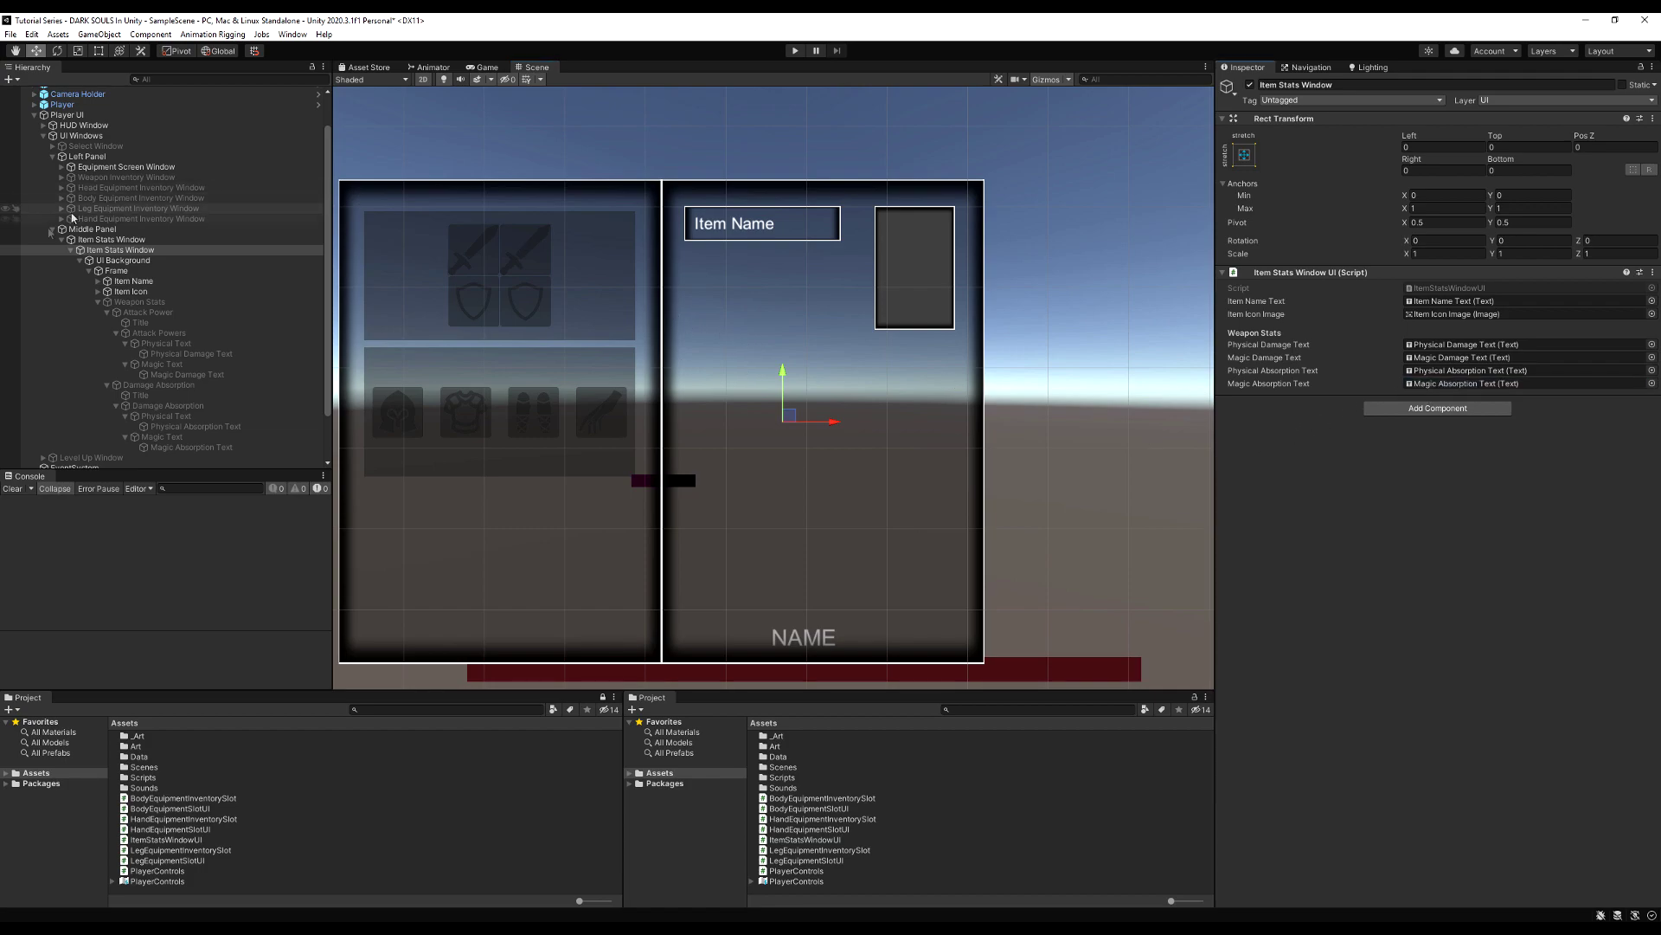
left_click(66, 250)
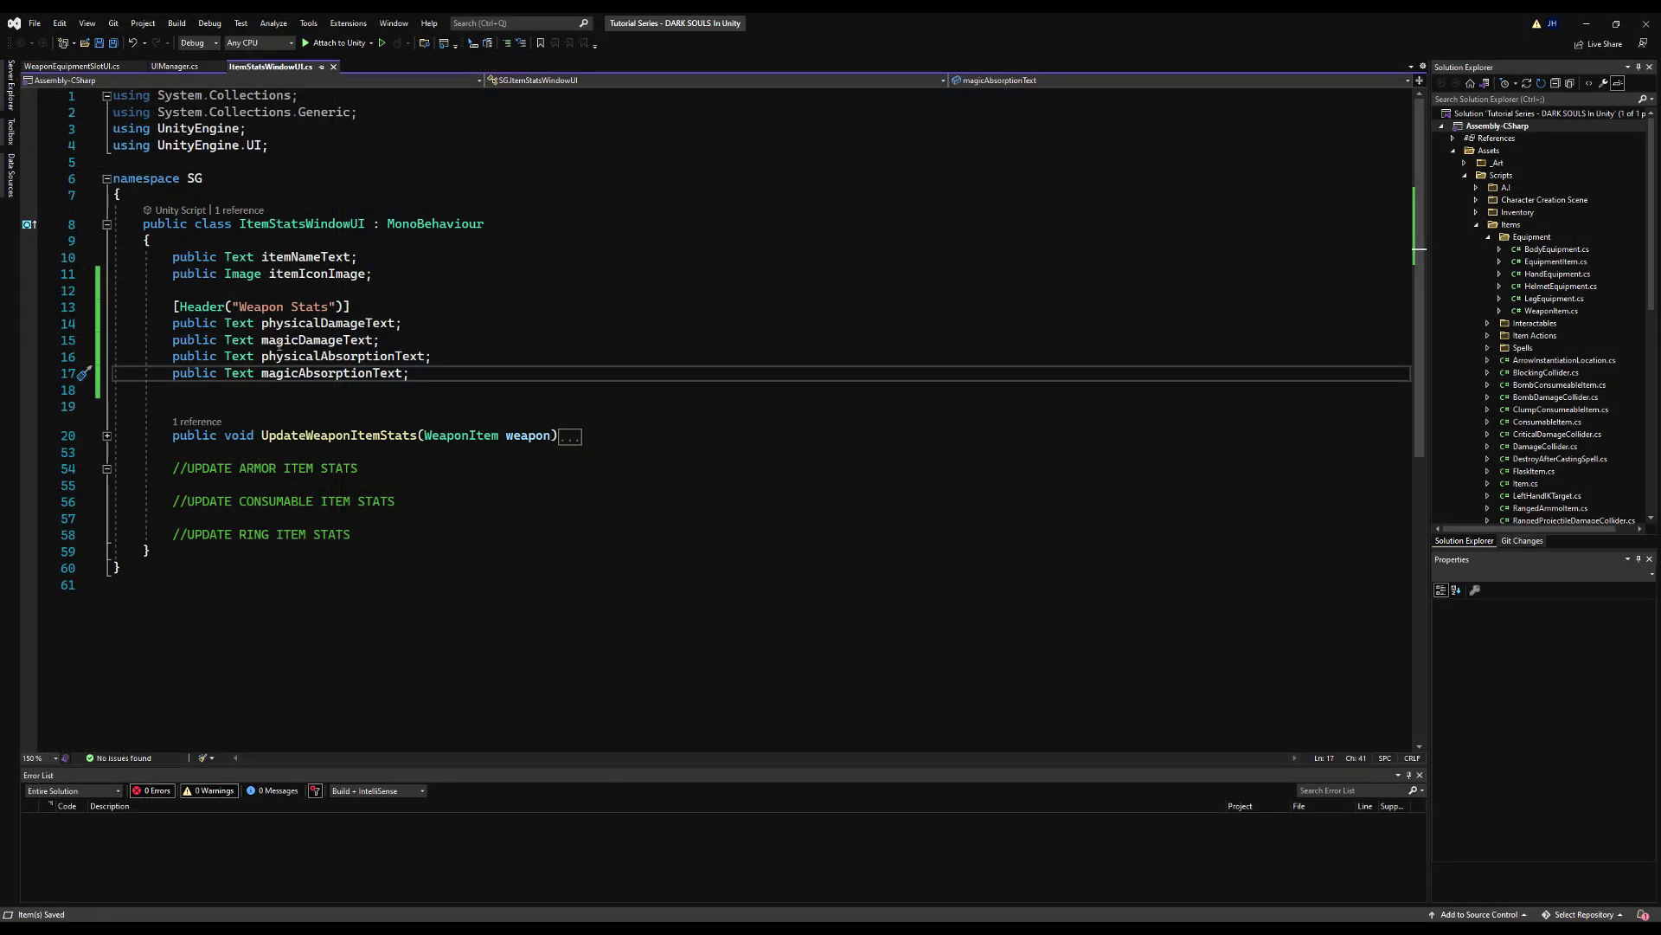
Step: Add [Header("Equipment Stats Windows")] and public GameObject weaponStats below itemIconImage, then save all
left_click(485, 275)
key("Return")
key("Return")
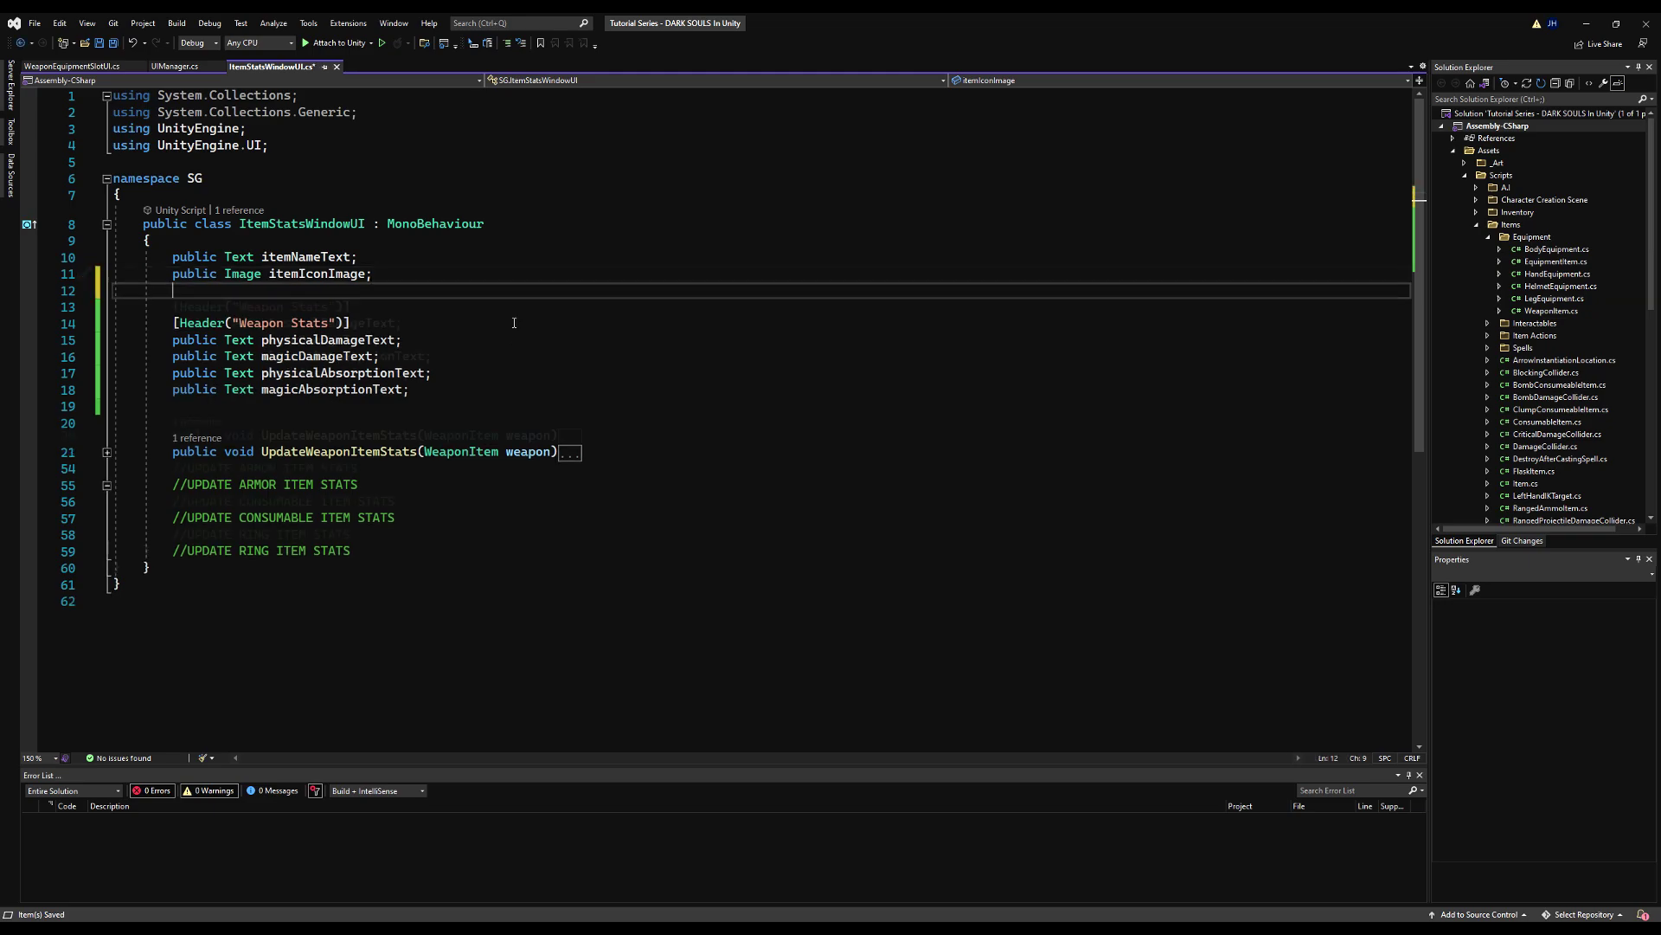
type("[Header(")
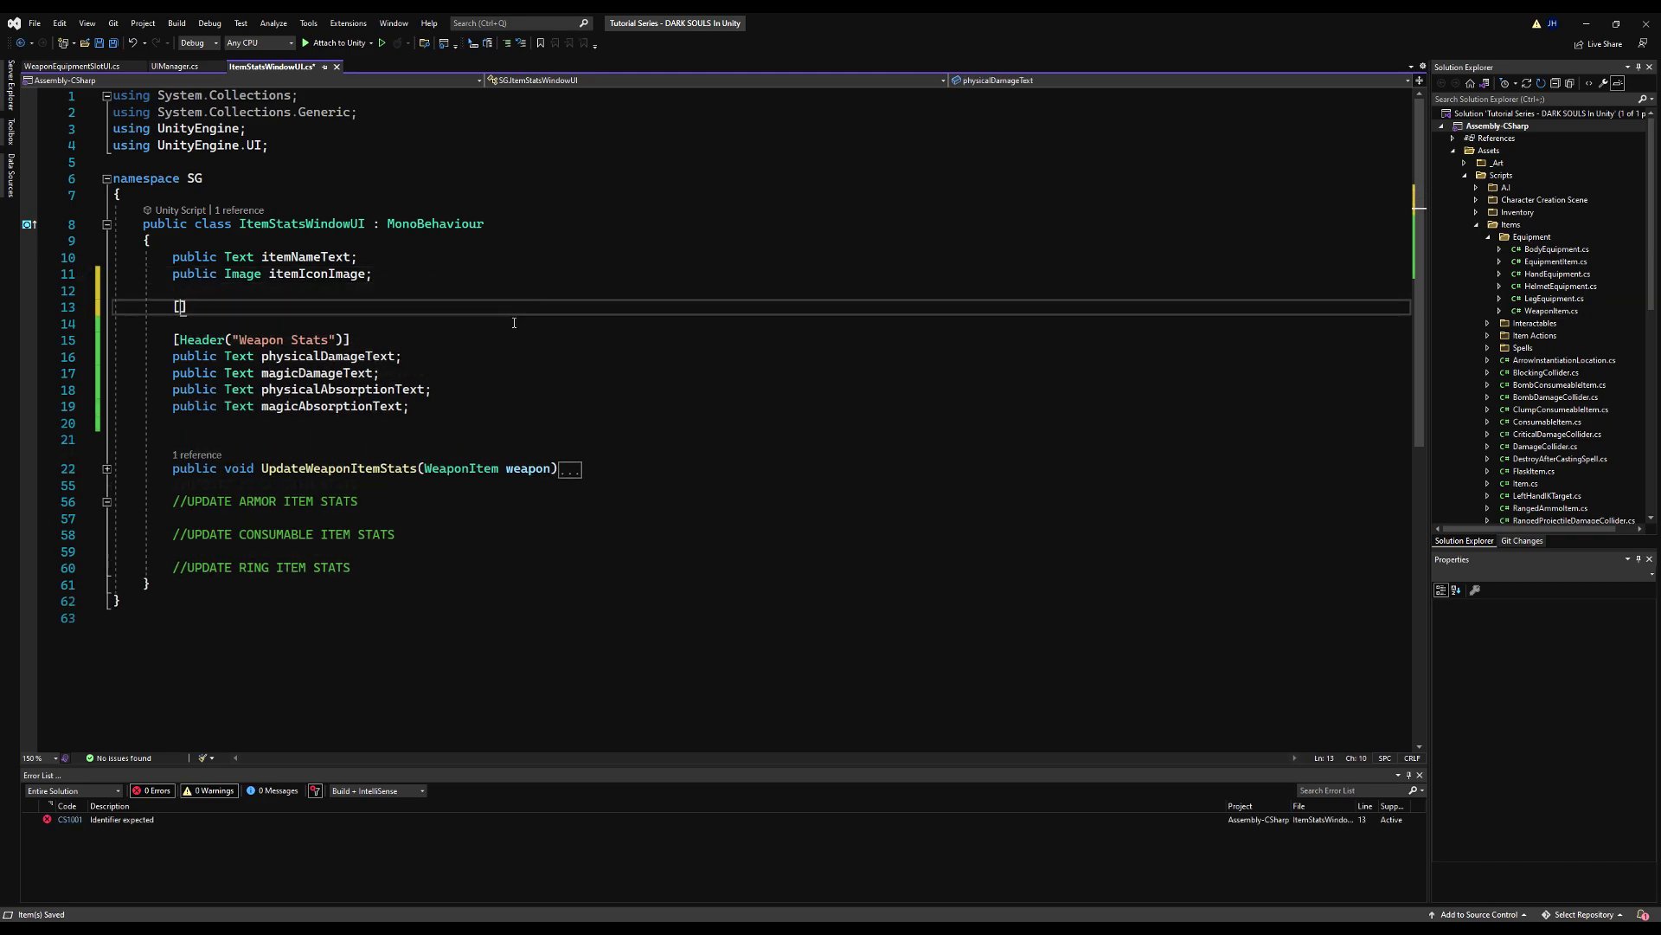
type("\"Equipment Stats Windows")
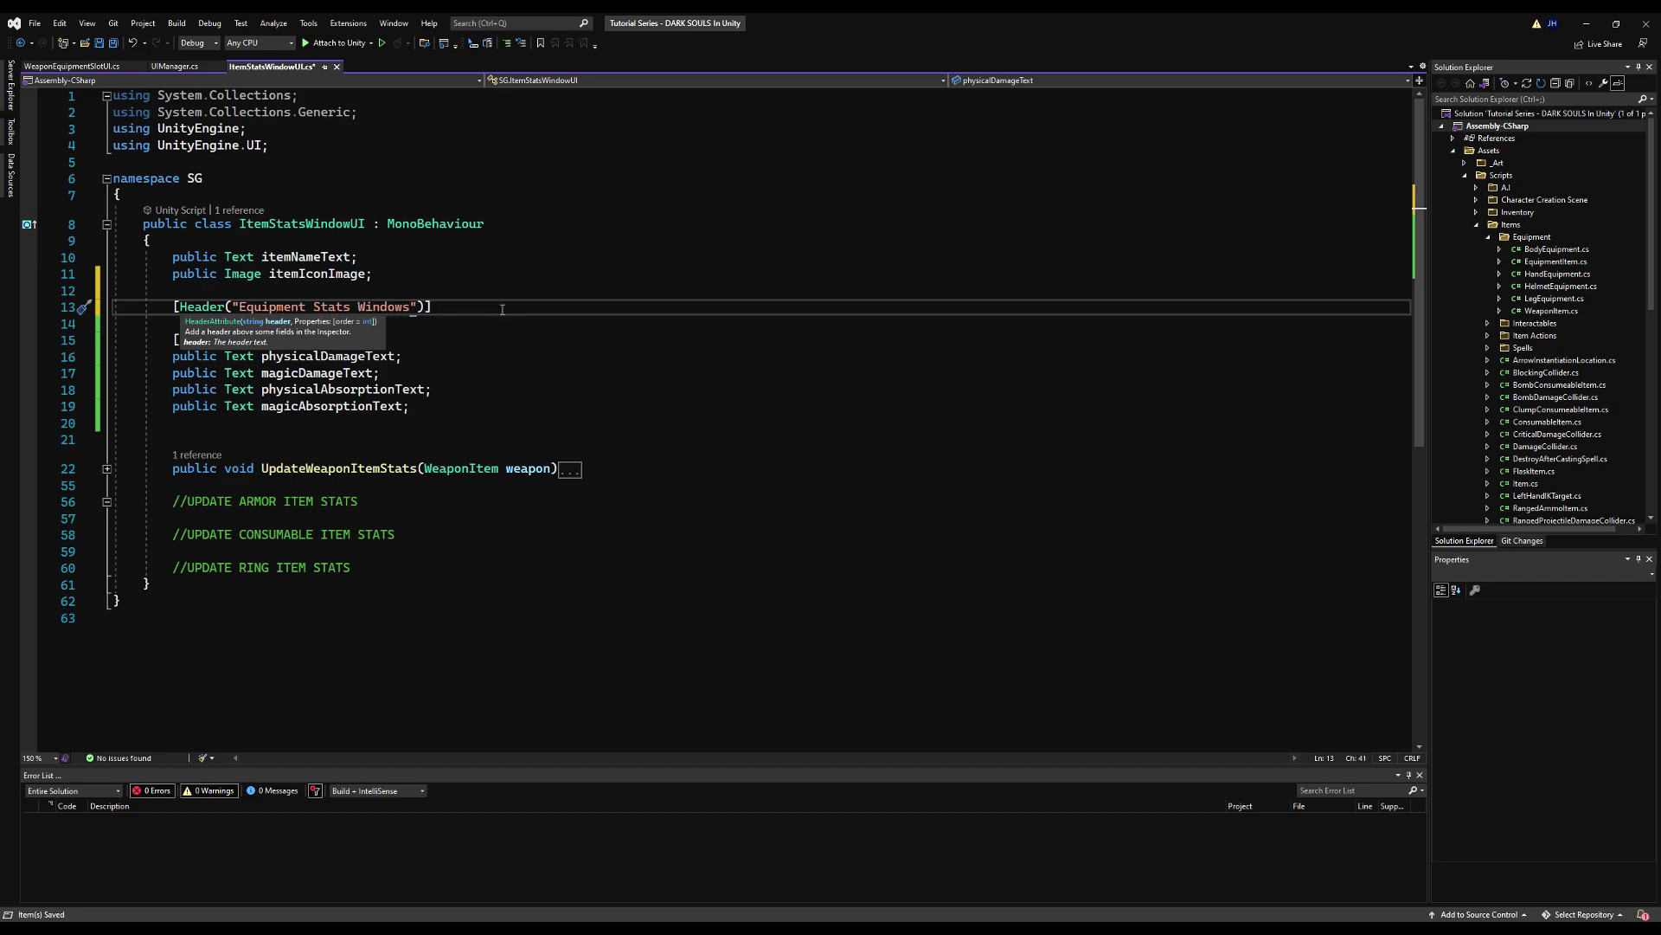
key("Return")
type("public G")
type("ameObject weapon")
type("Styat")
type("ts;")
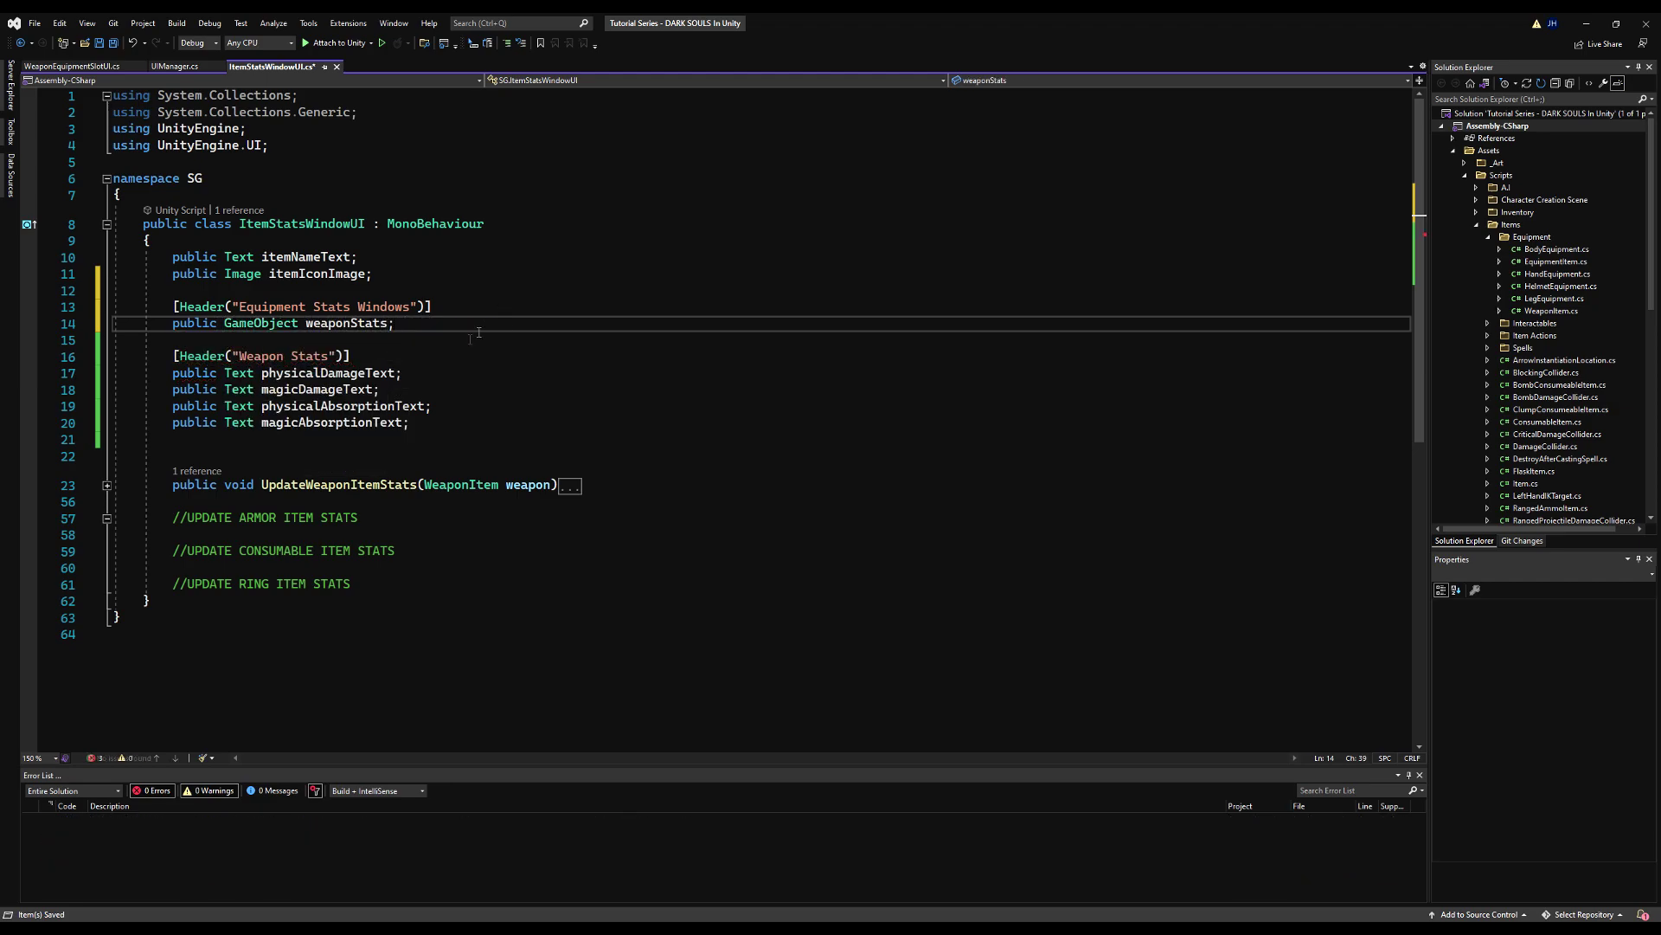
left_click(111, 44)
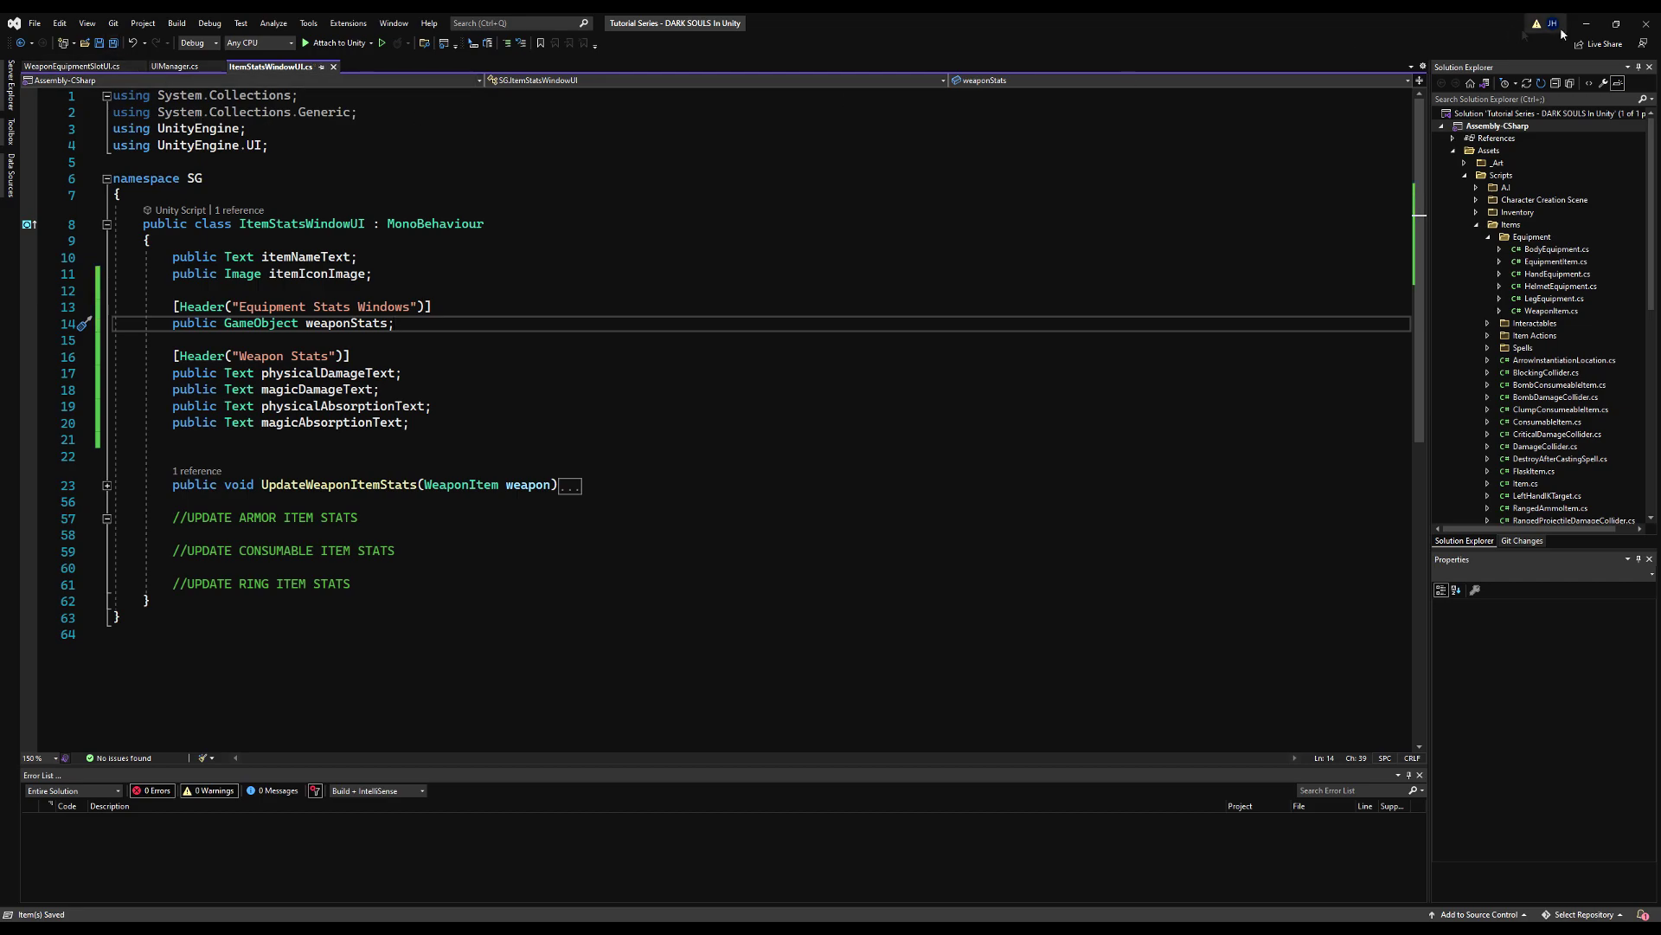
Step: Drag the Weapon Stats object under Middle Panel into Item Stats Window's Weapon Stats field
left_click(1586, 24)
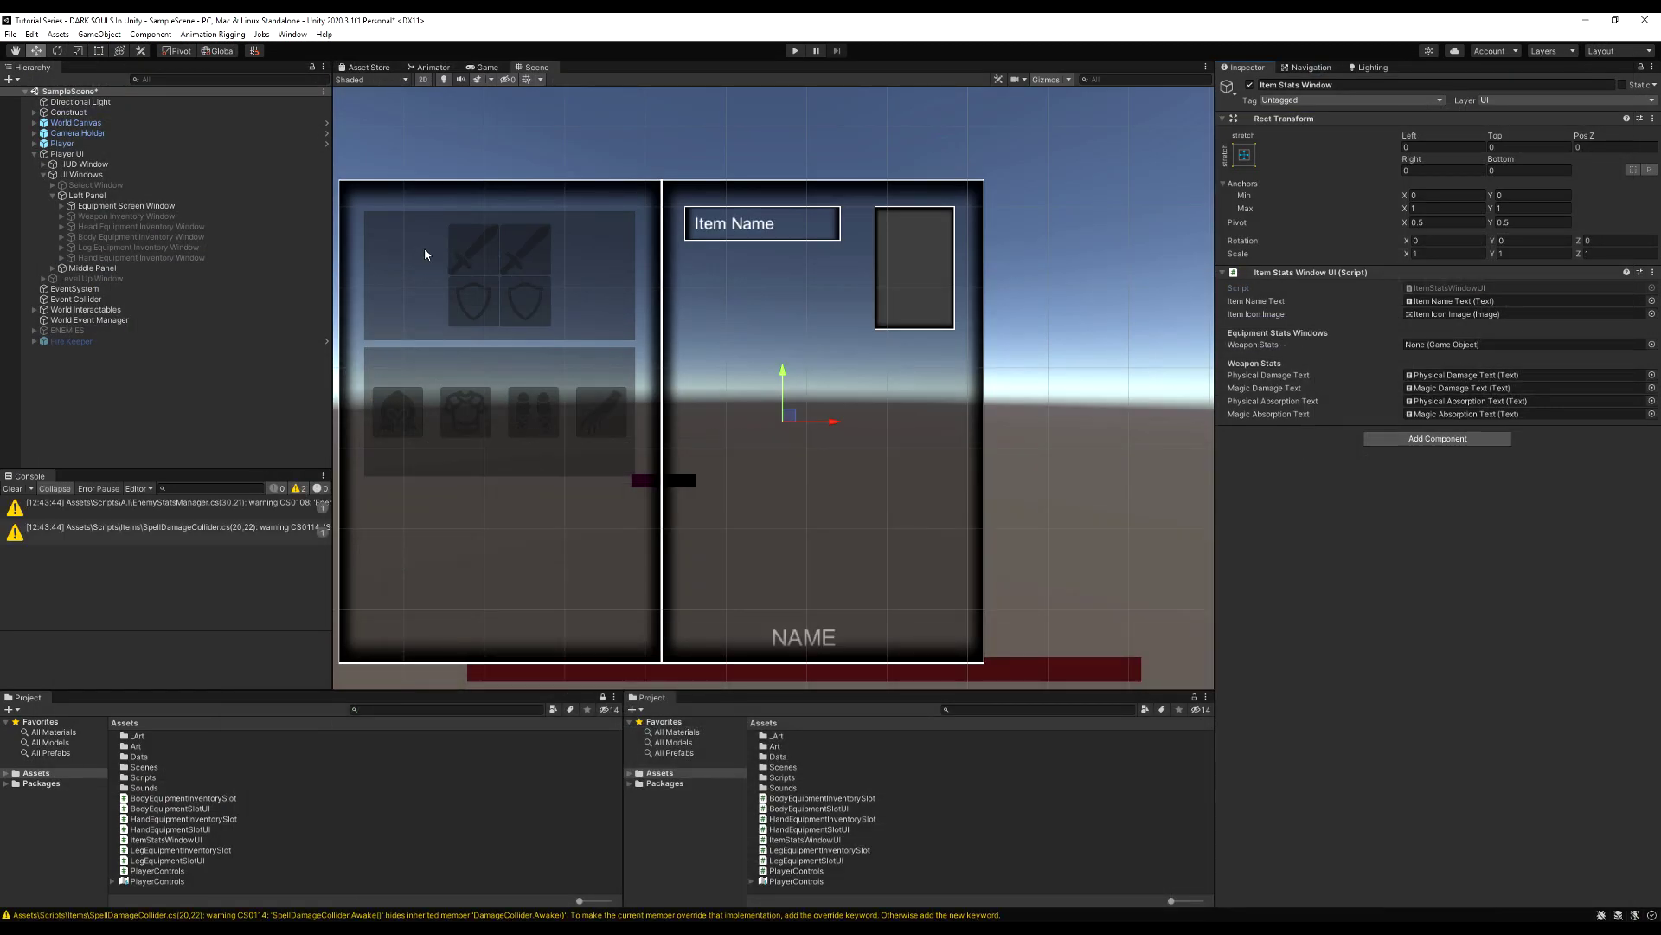
left_click(51, 269)
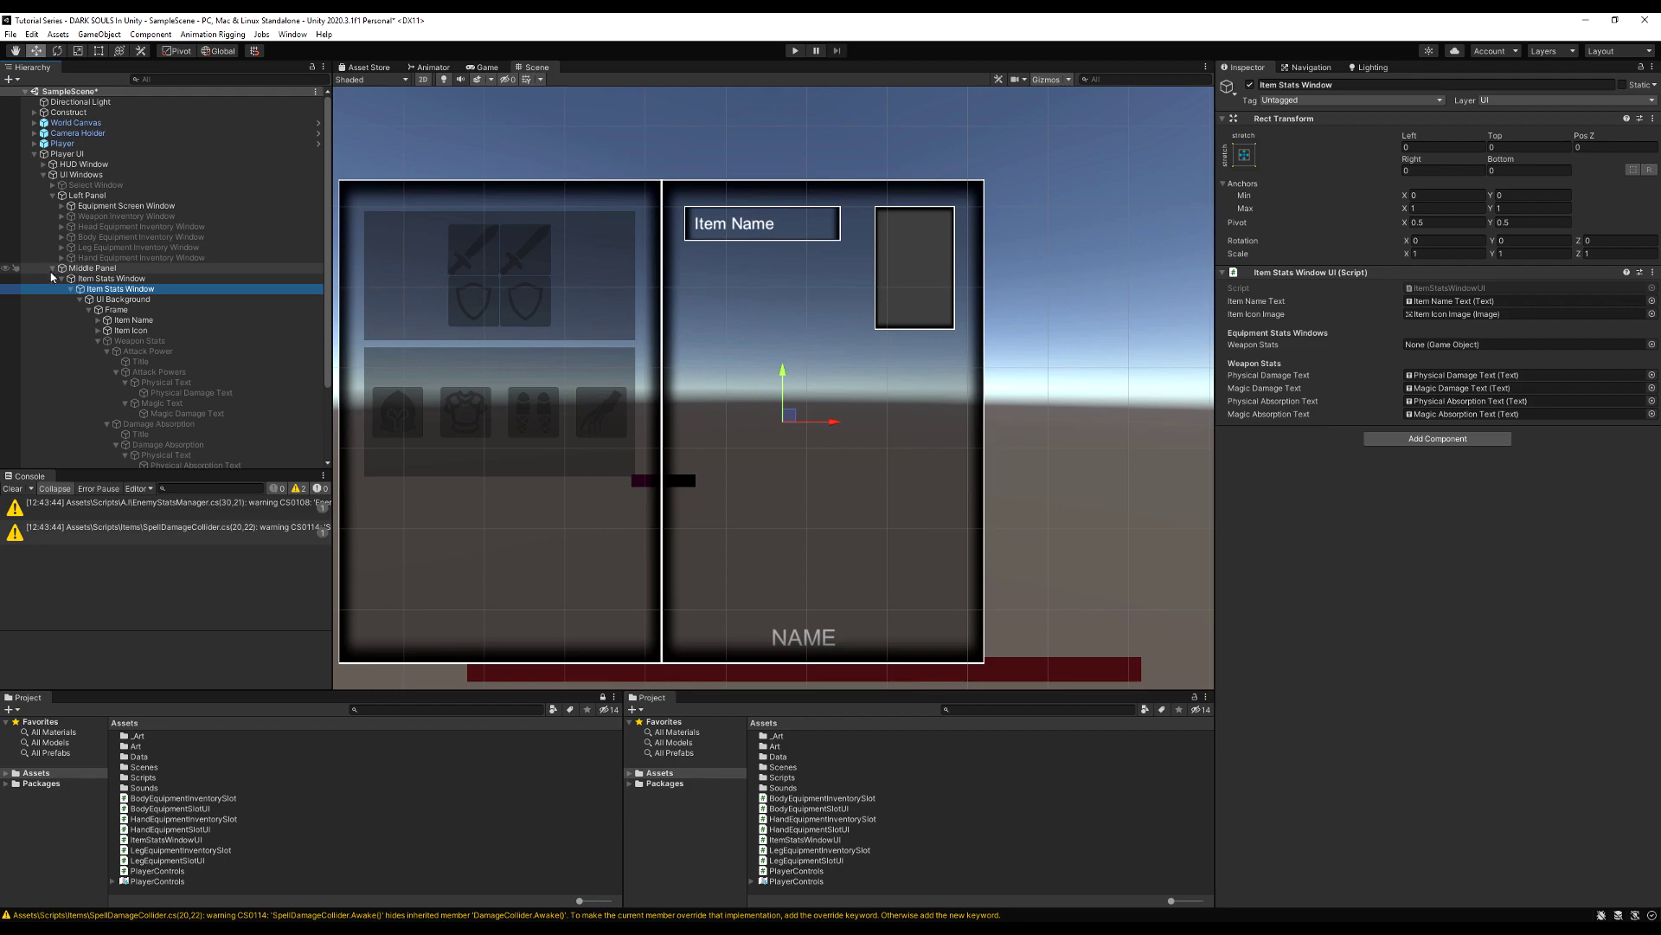
left_click(92, 339)
left_click(97, 340)
left_click(103, 295)
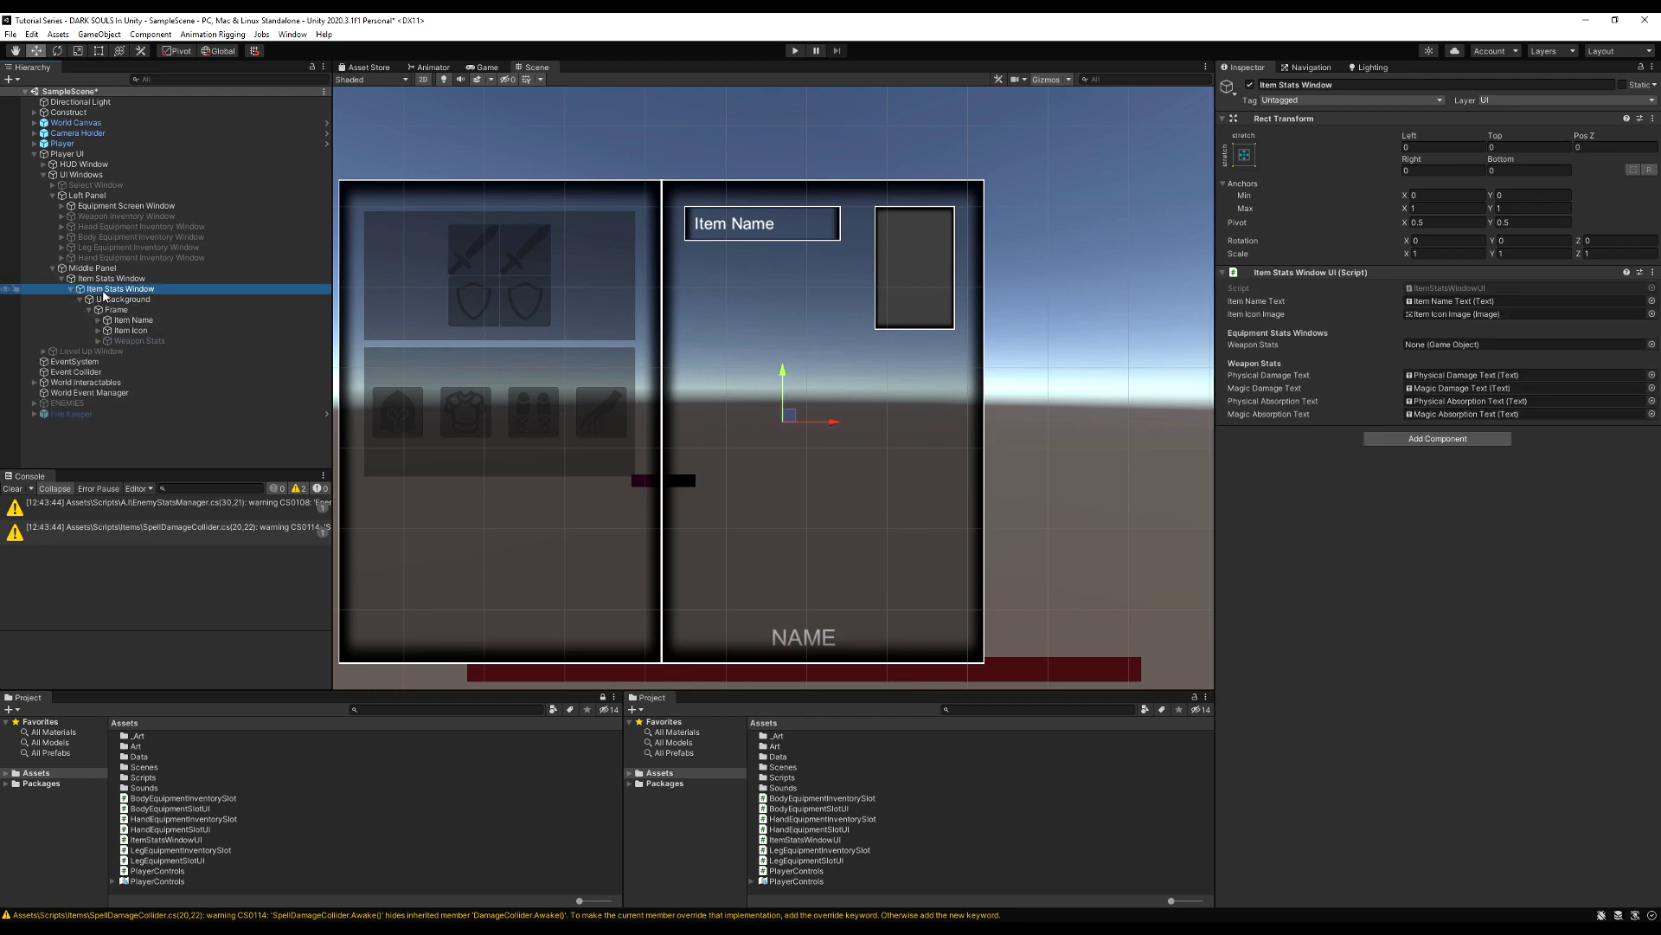
left_click_drag(137, 339, 1471, 345)
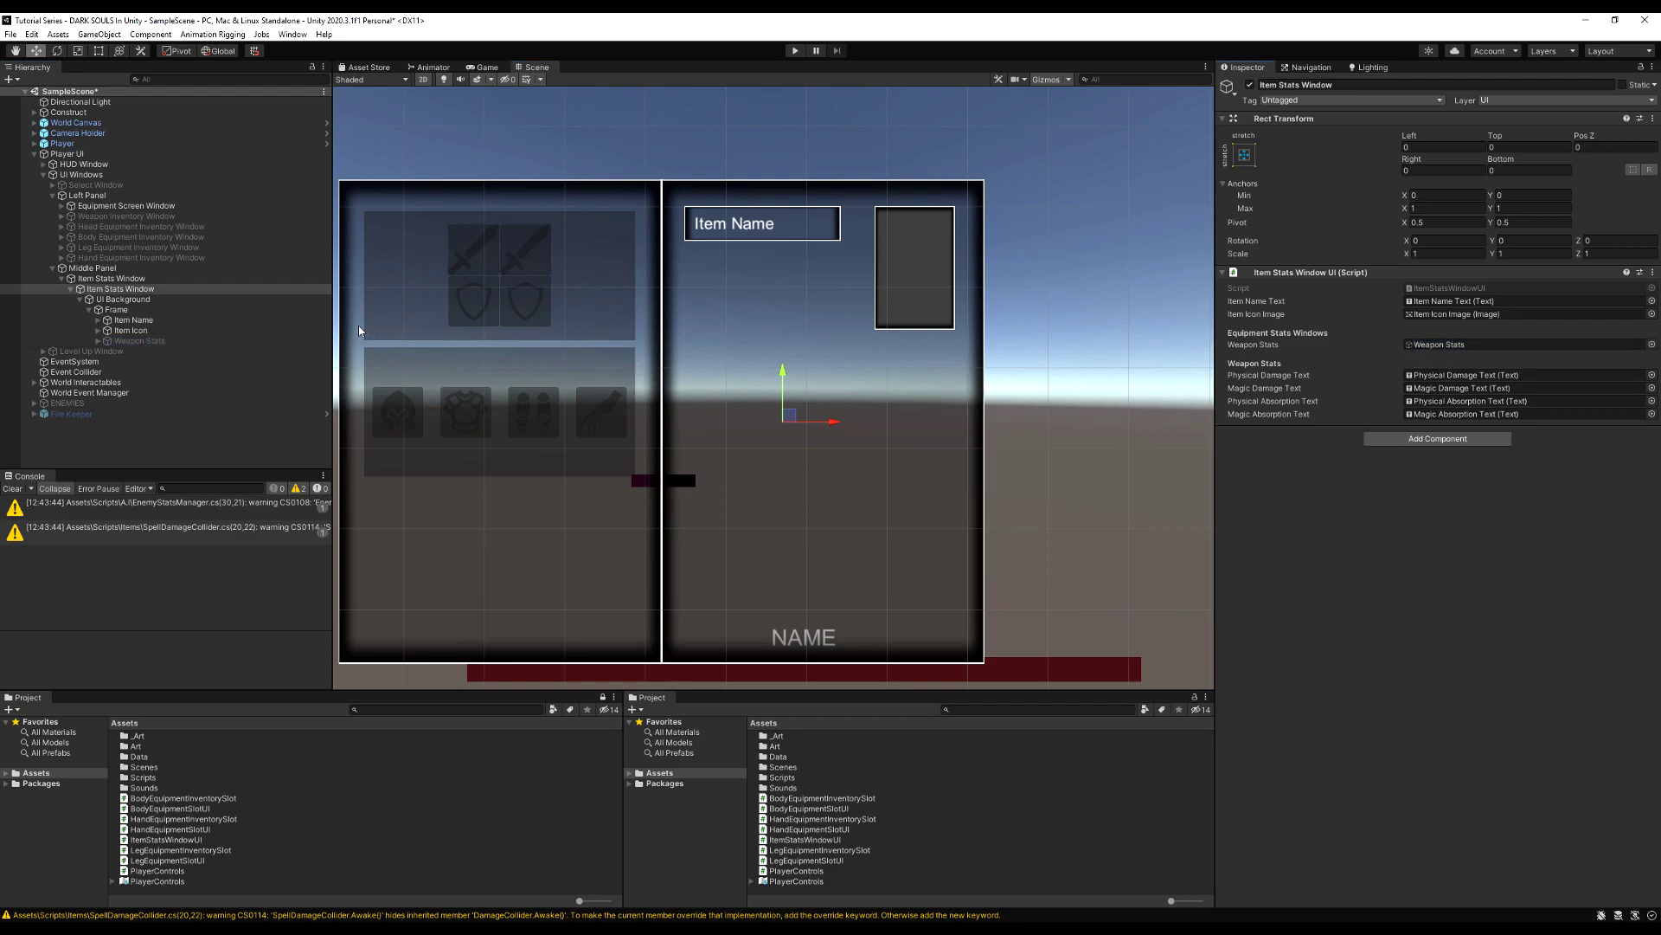
left_click(62, 207)
left_click(113, 216)
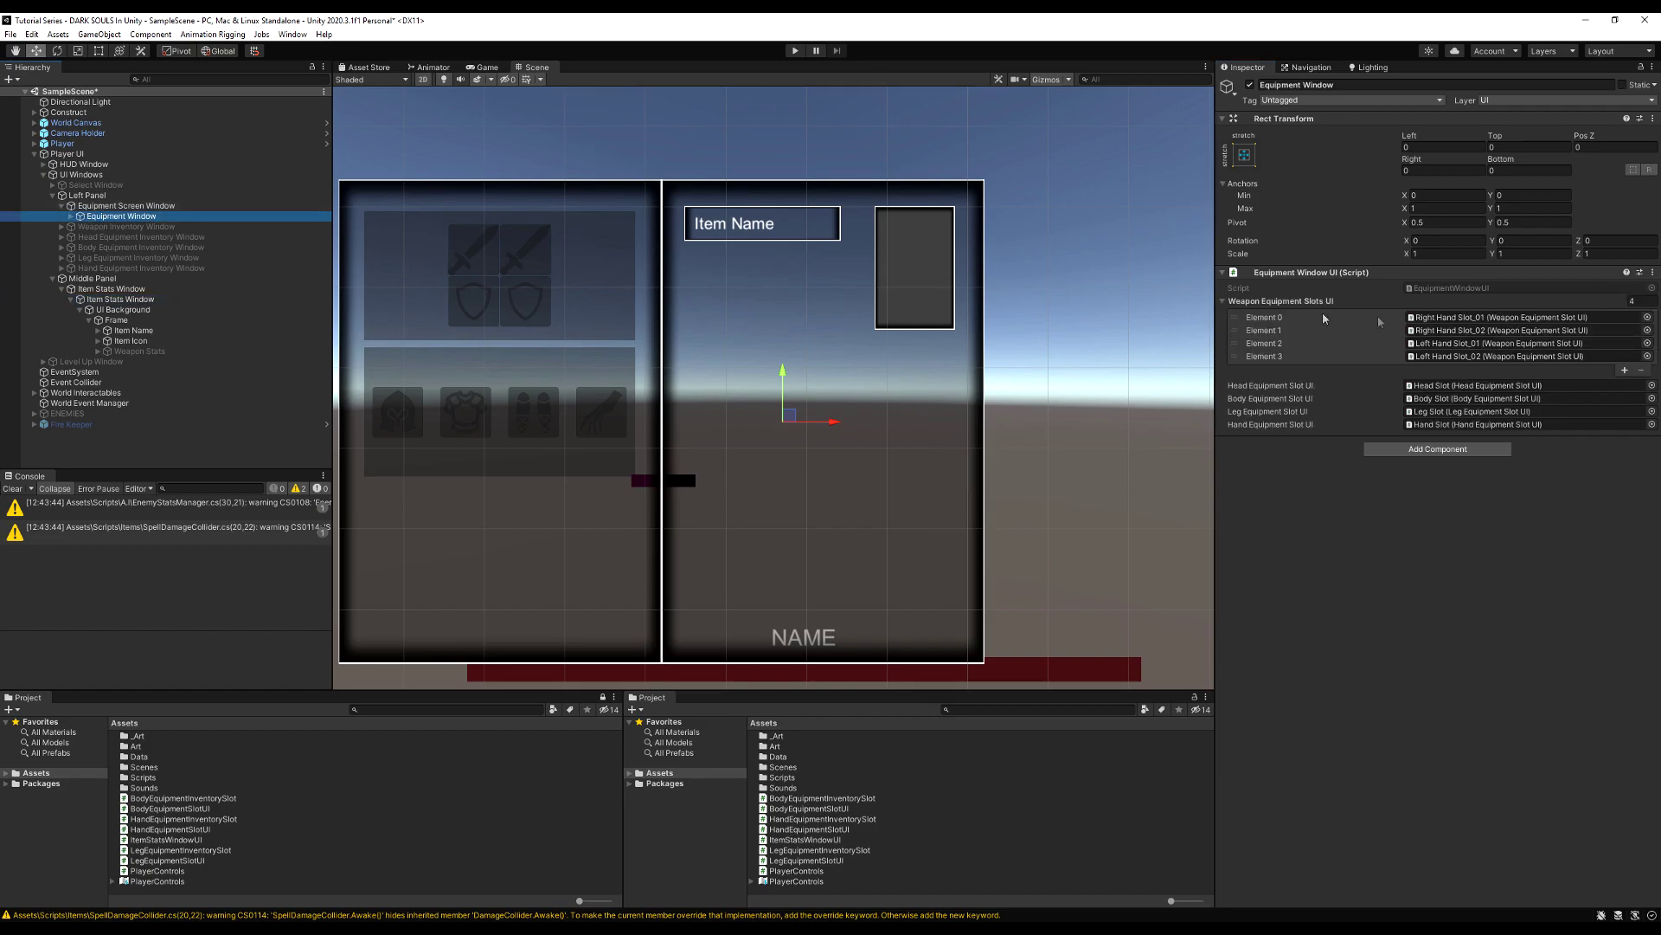
Step: Delete the Debug.Log("WE GOT IT") line from SelectThisSlot in WeaponEquipmentSlotUI.cs
double_click(1425, 287)
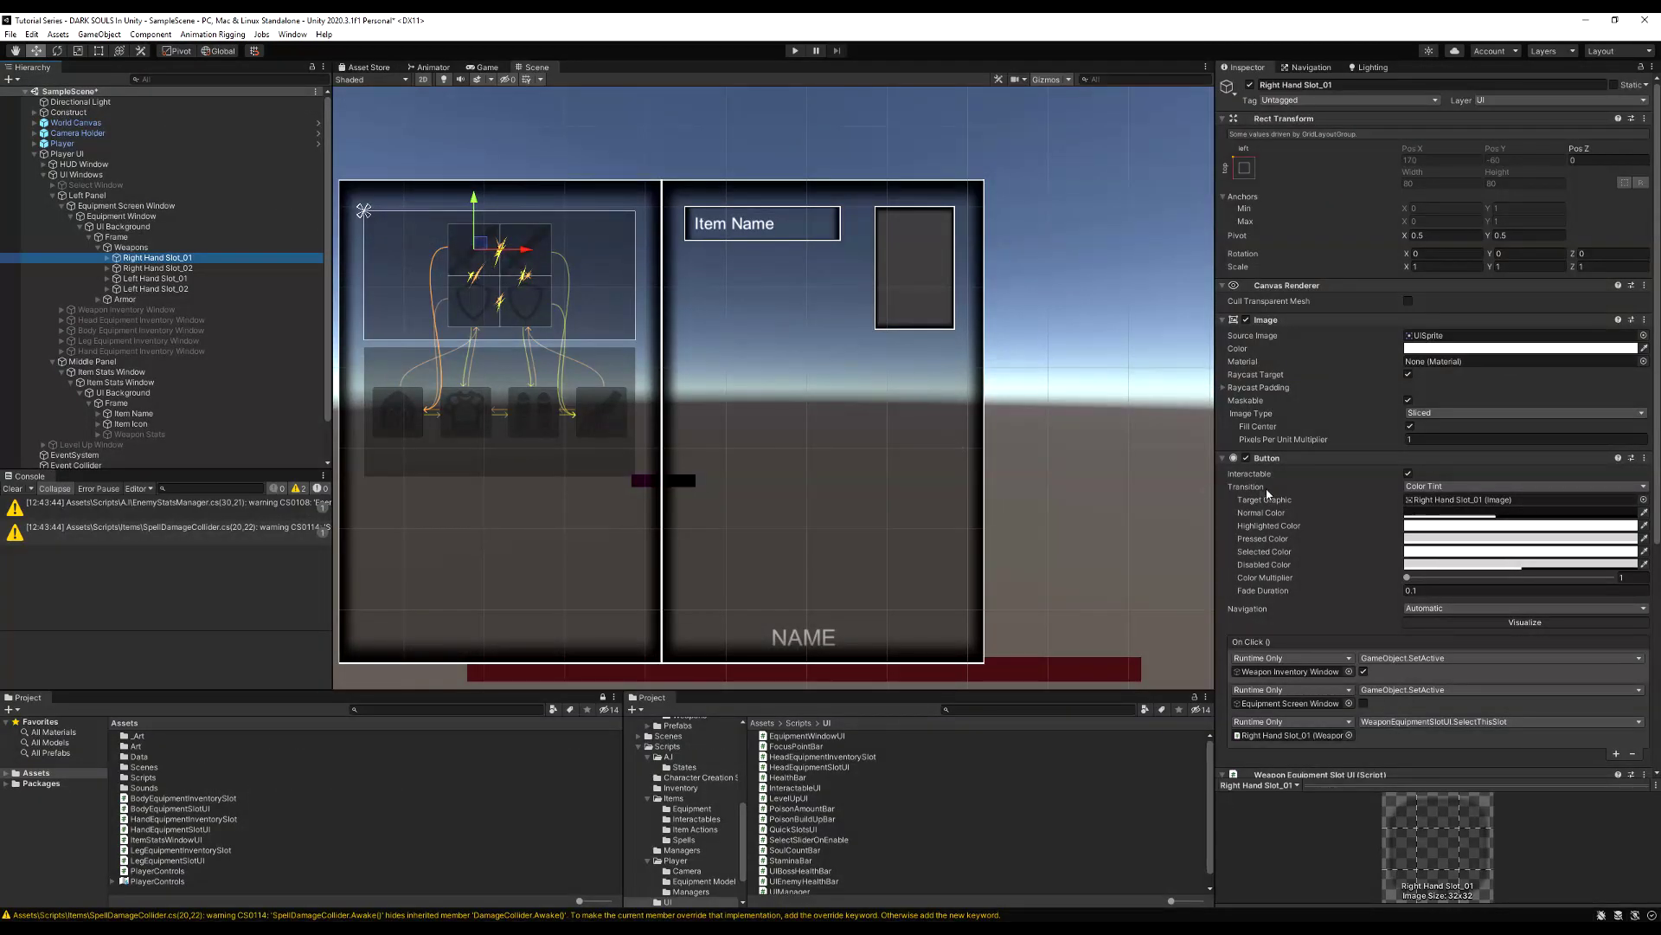
scroll(1454, 472, "down", 5)
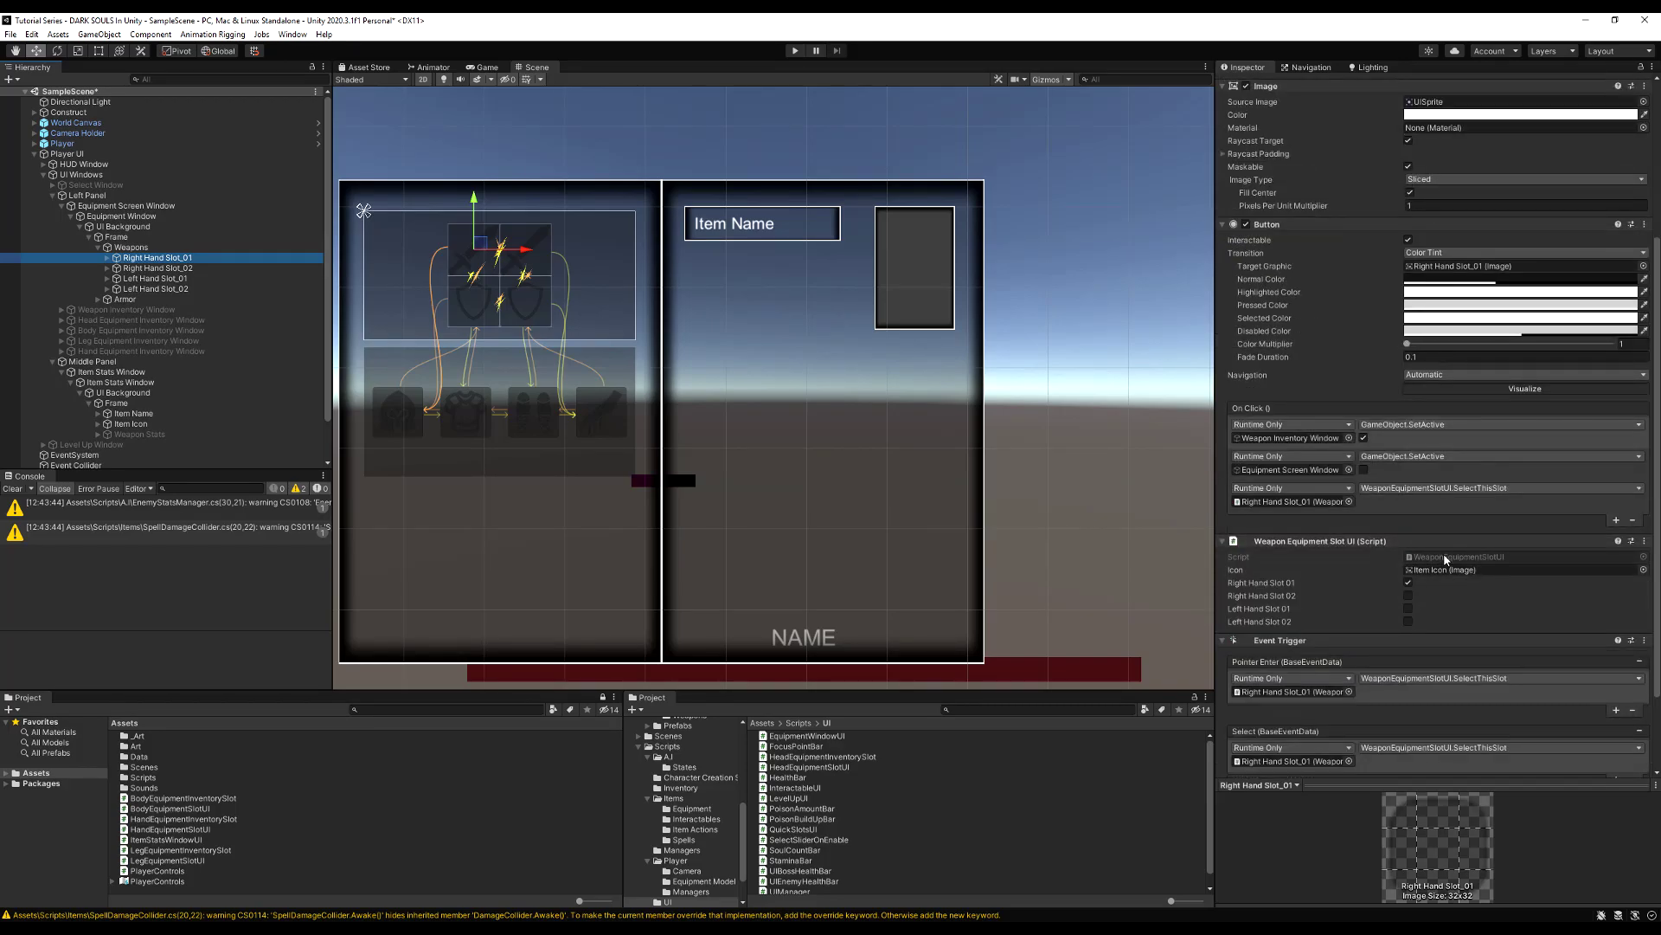
double_click(1445, 558)
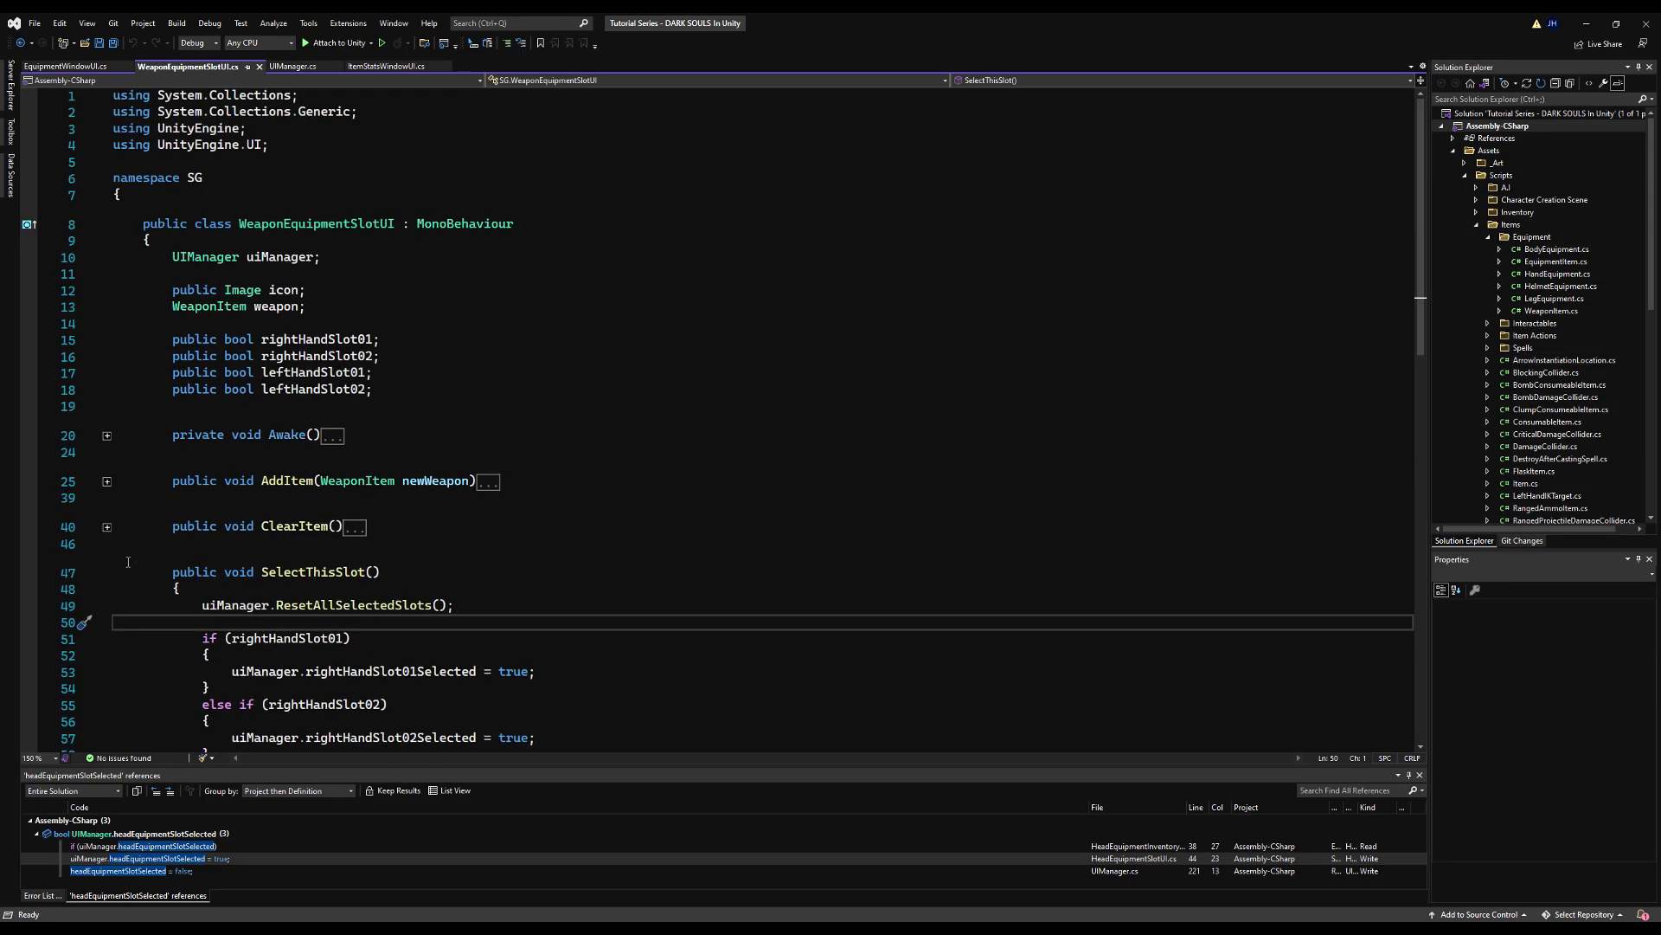
scroll(128, 563, "down", 6)
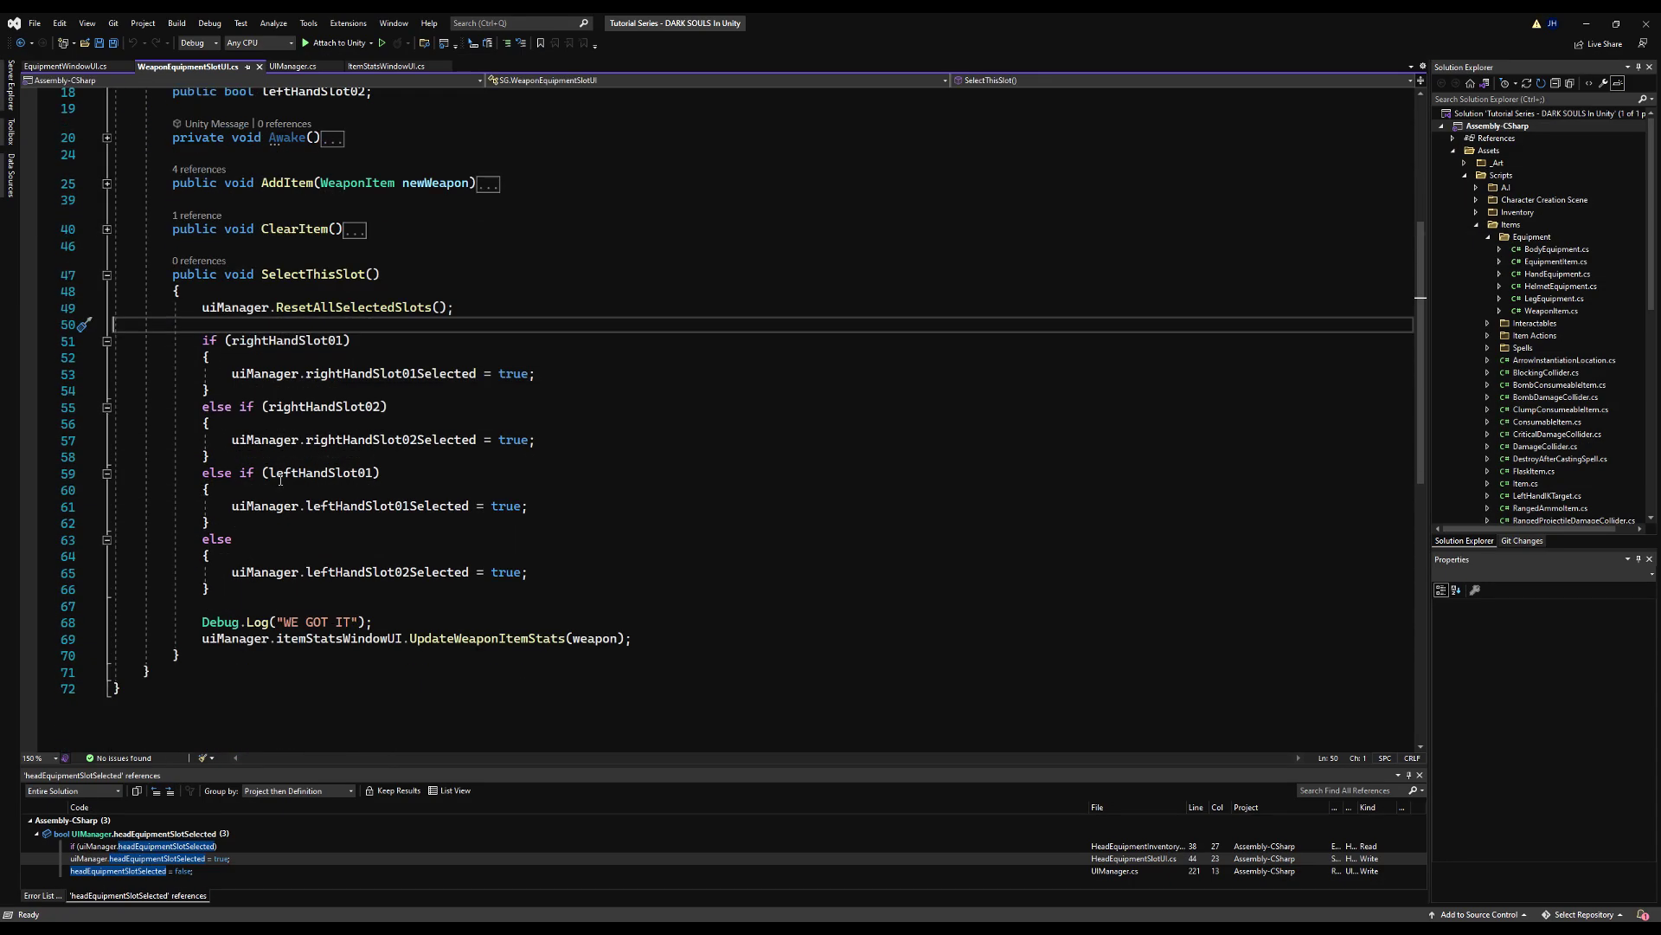
left_click_drag(405, 622, 87, 623)
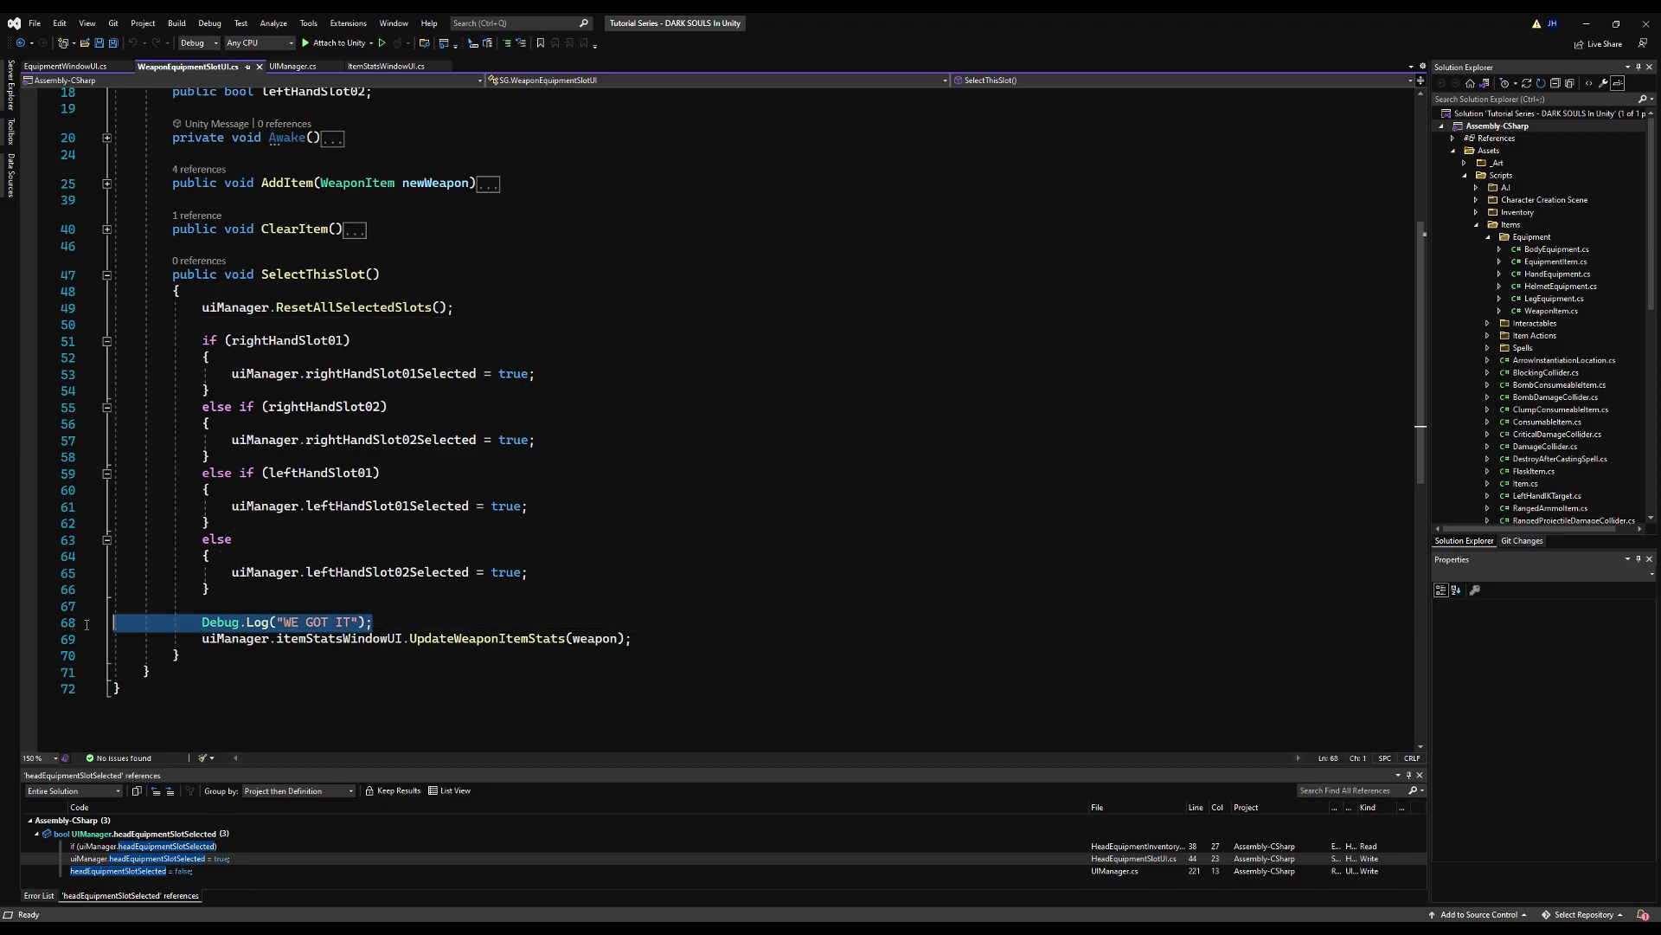
key("BackSpace")
key("BackSpace")
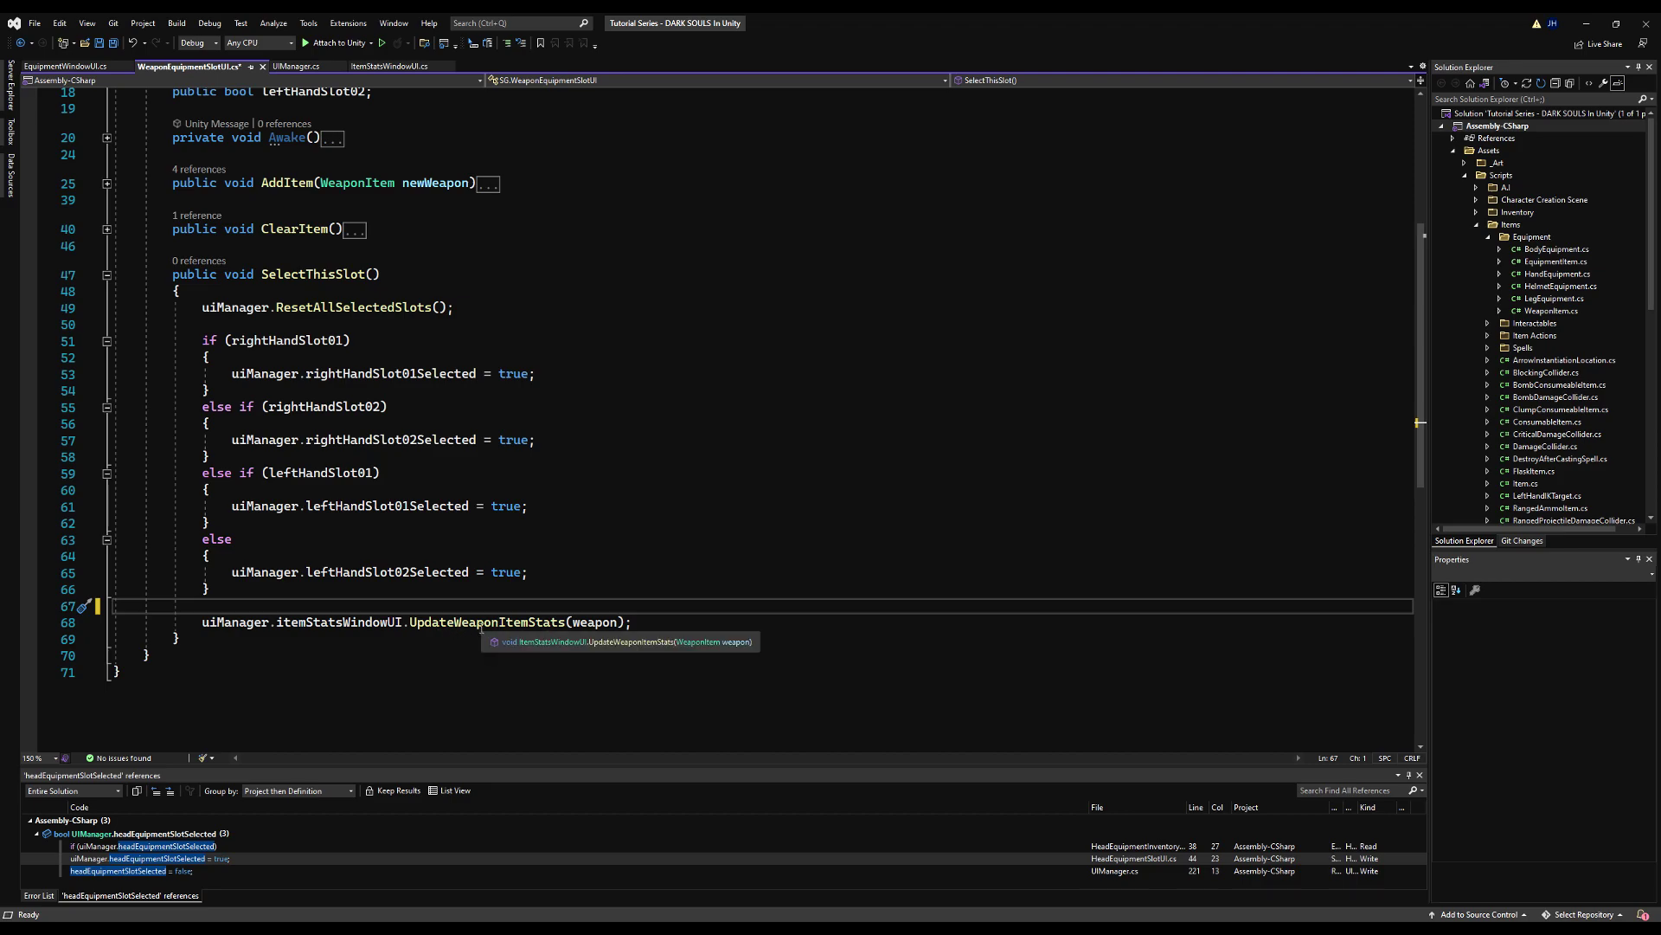
Step: Go to the definition of UpdateWeaponItemStats in ItemStatsWindowUI
left_click(478, 623)
right_click(480, 623)
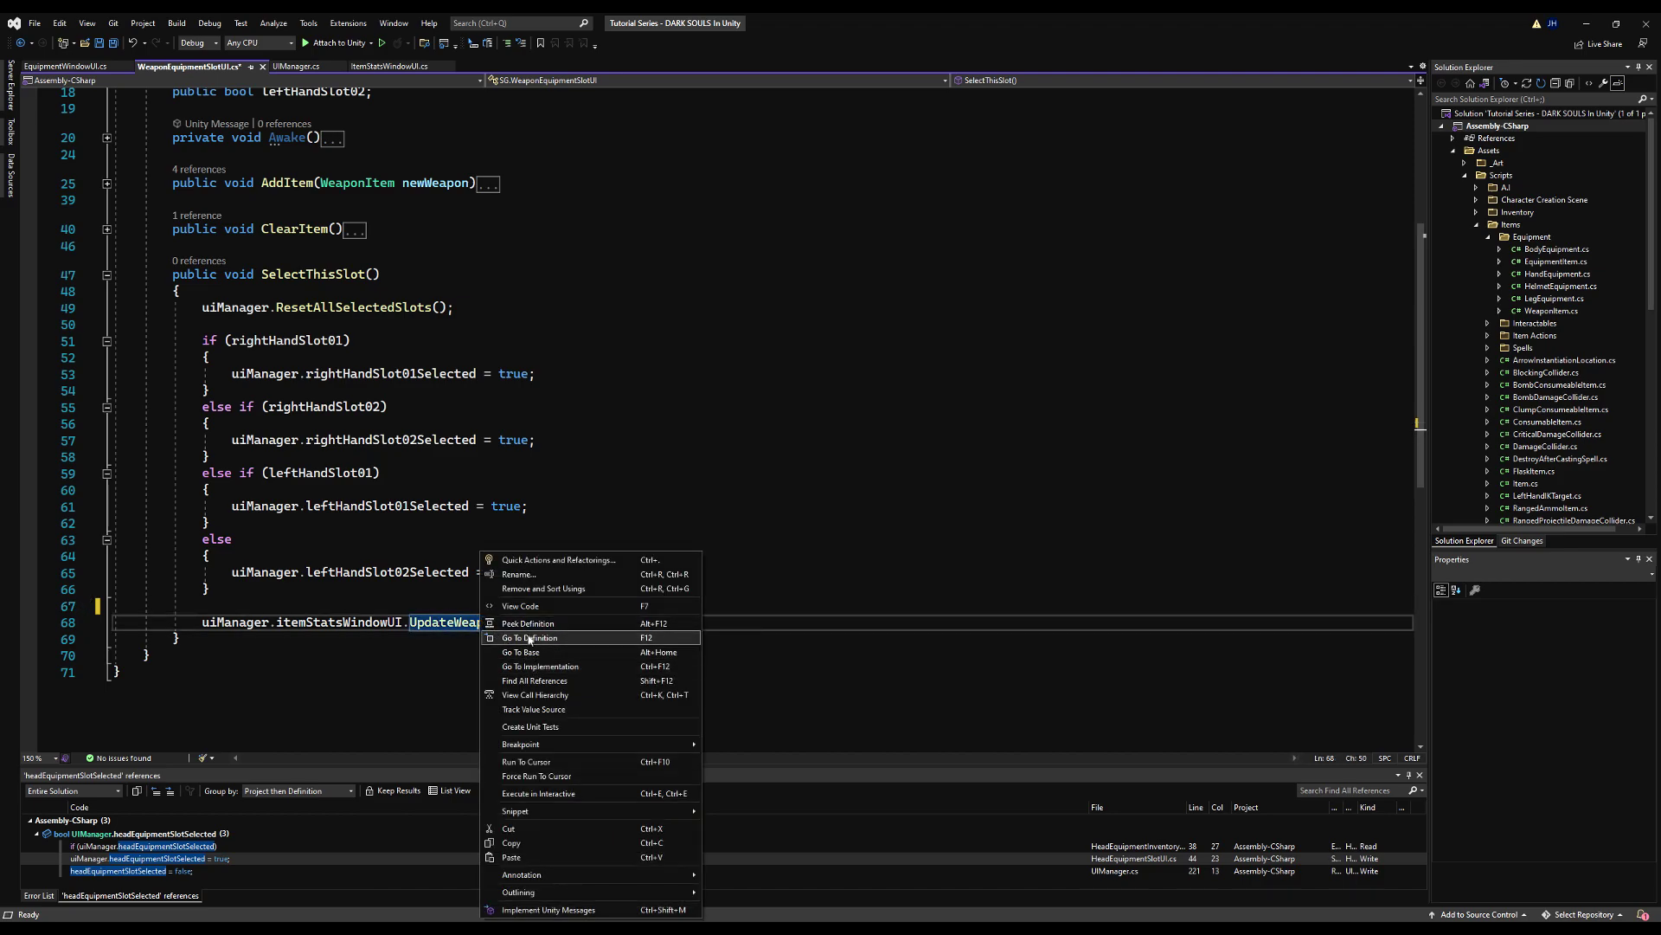
left_click(532, 640)
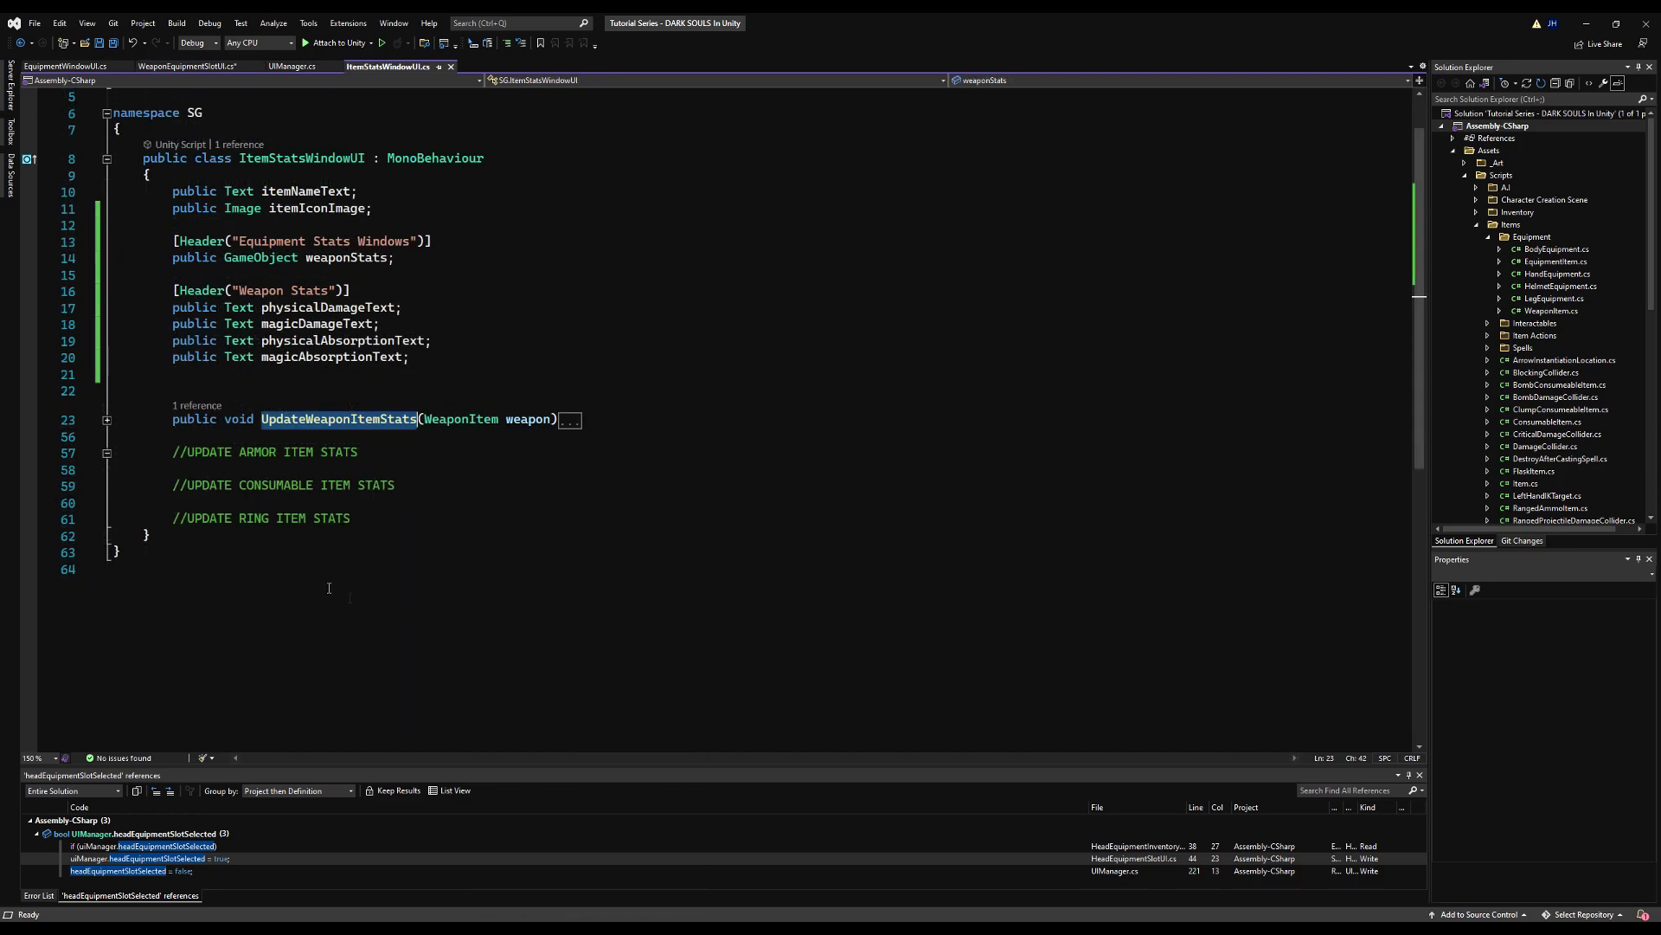
Step: Add weaponStats.SetActive(true); after the item icon block in UpdateWeaponItemStats' weapon branch
left_click(107, 420)
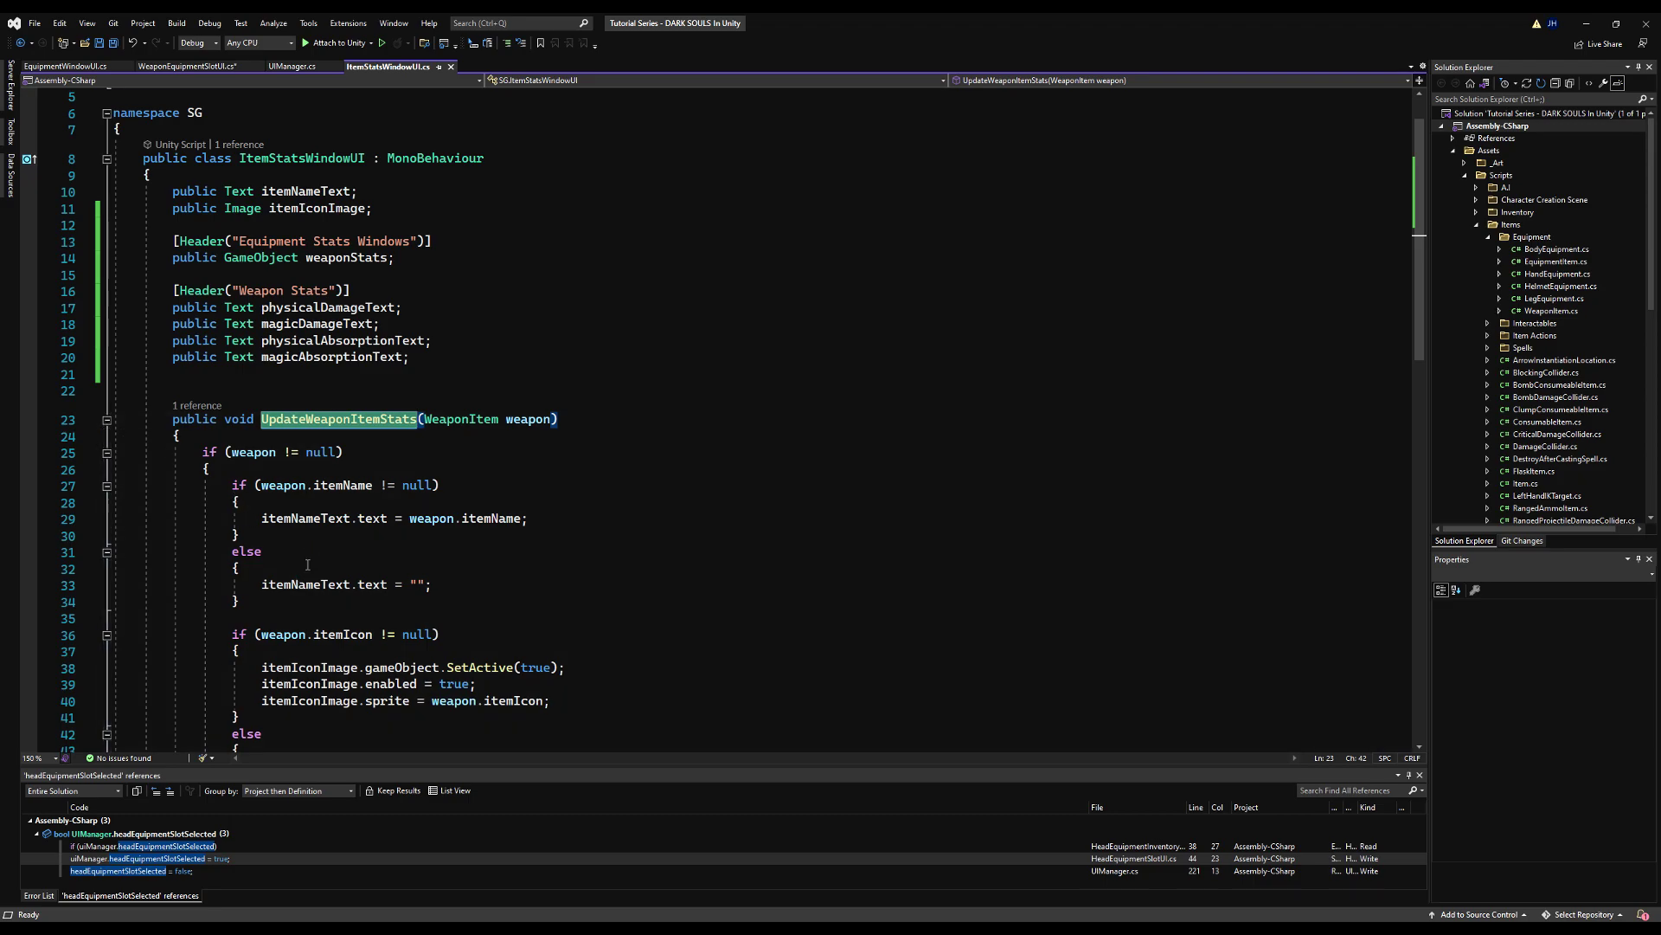
scroll(307, 564, "down", 6)
scroll(465, 508, "up", 1)
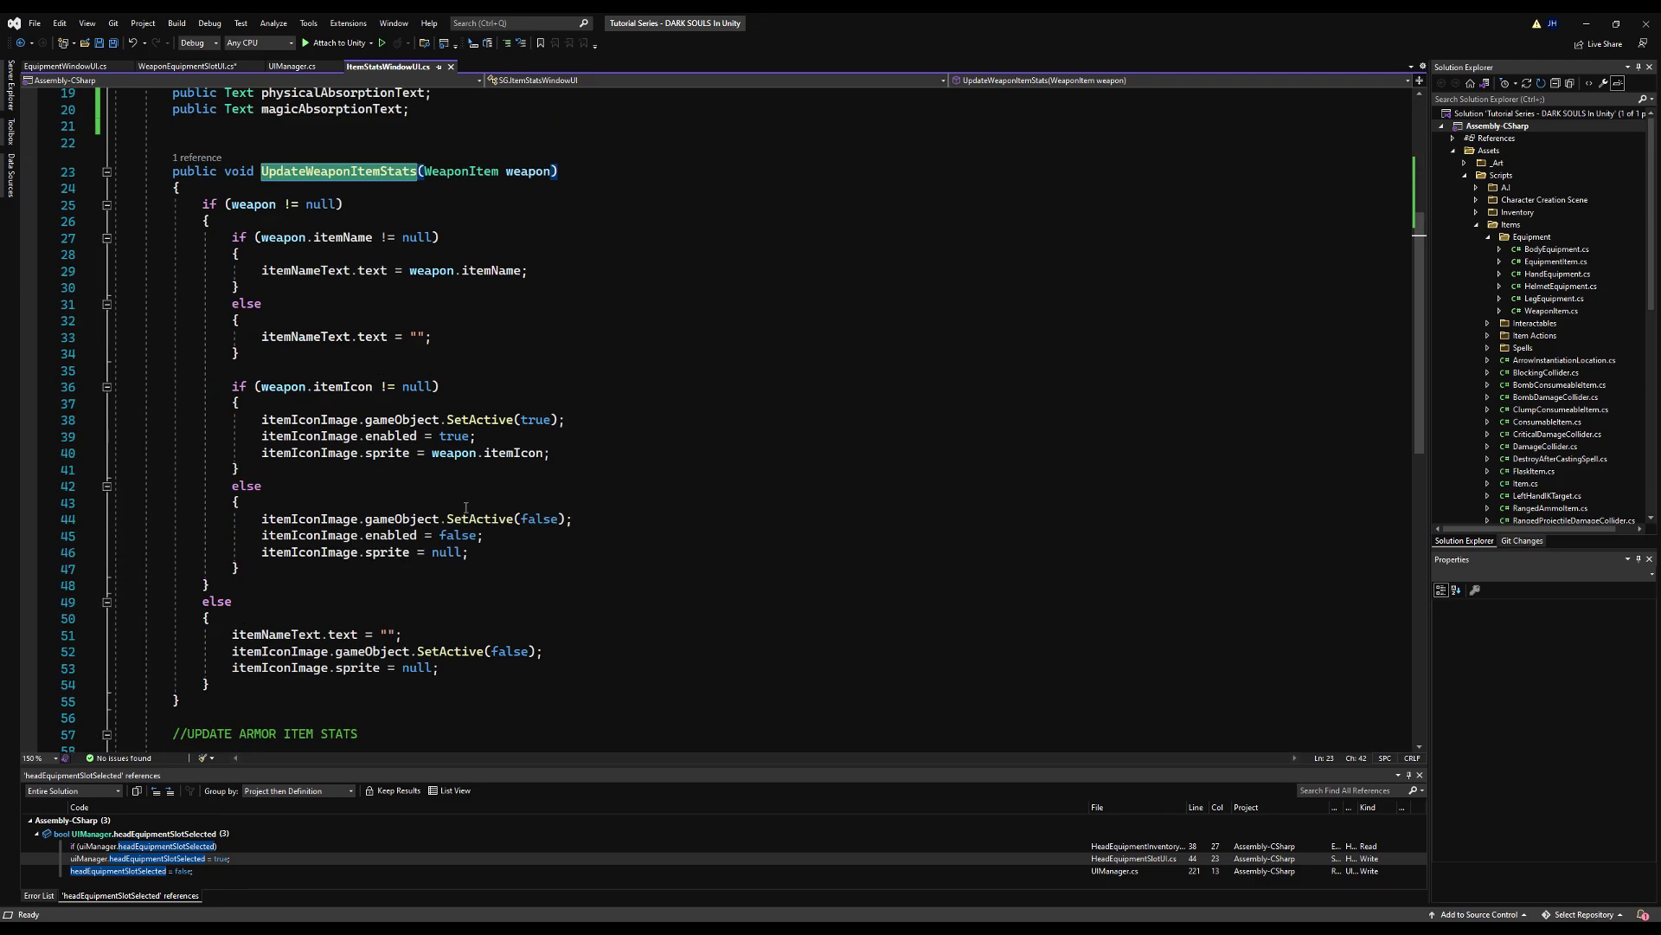
left_click(274, 579)
key("Return")
key("Return")
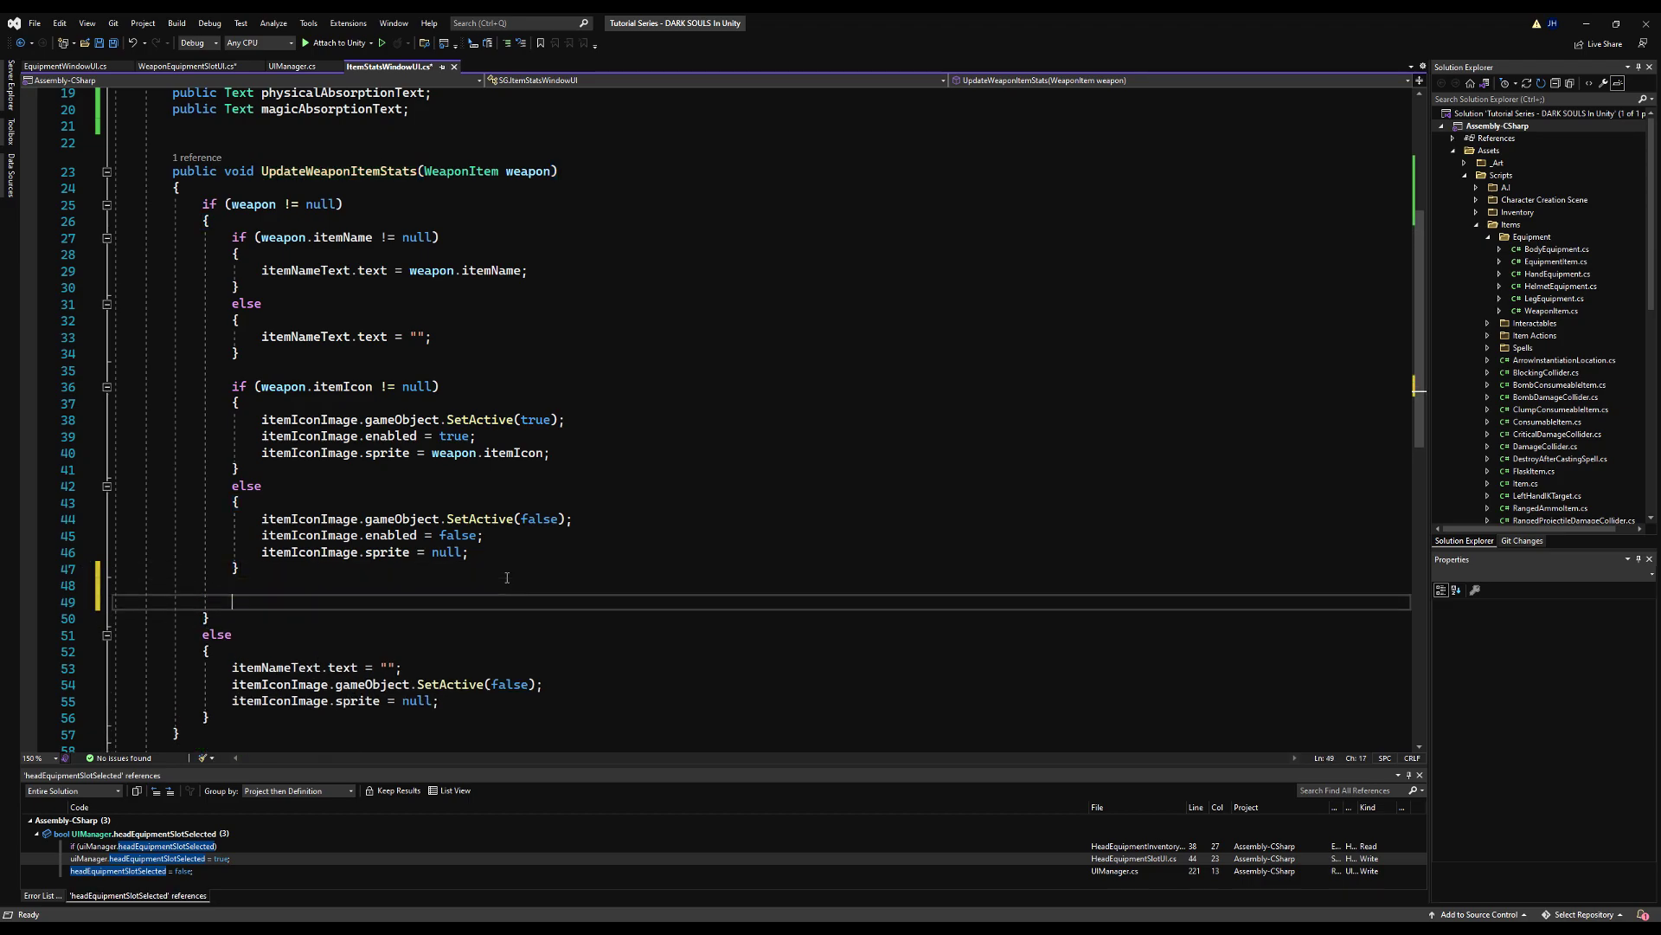
type("weaponStats.g")
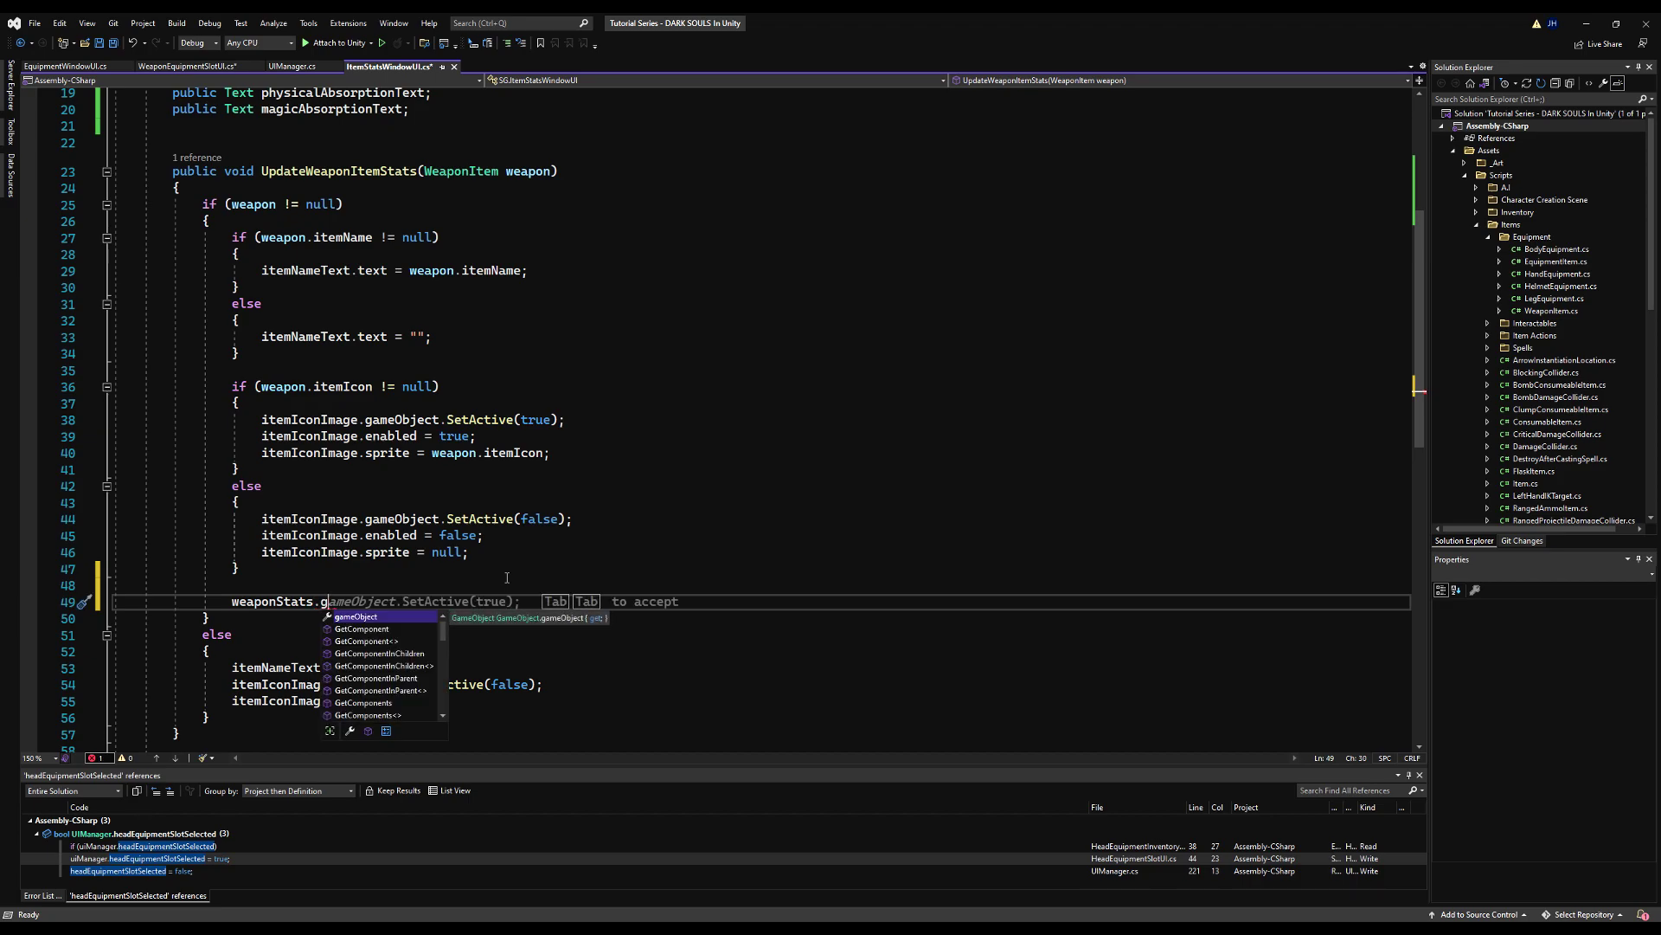
key("Tab")
key("Tab")
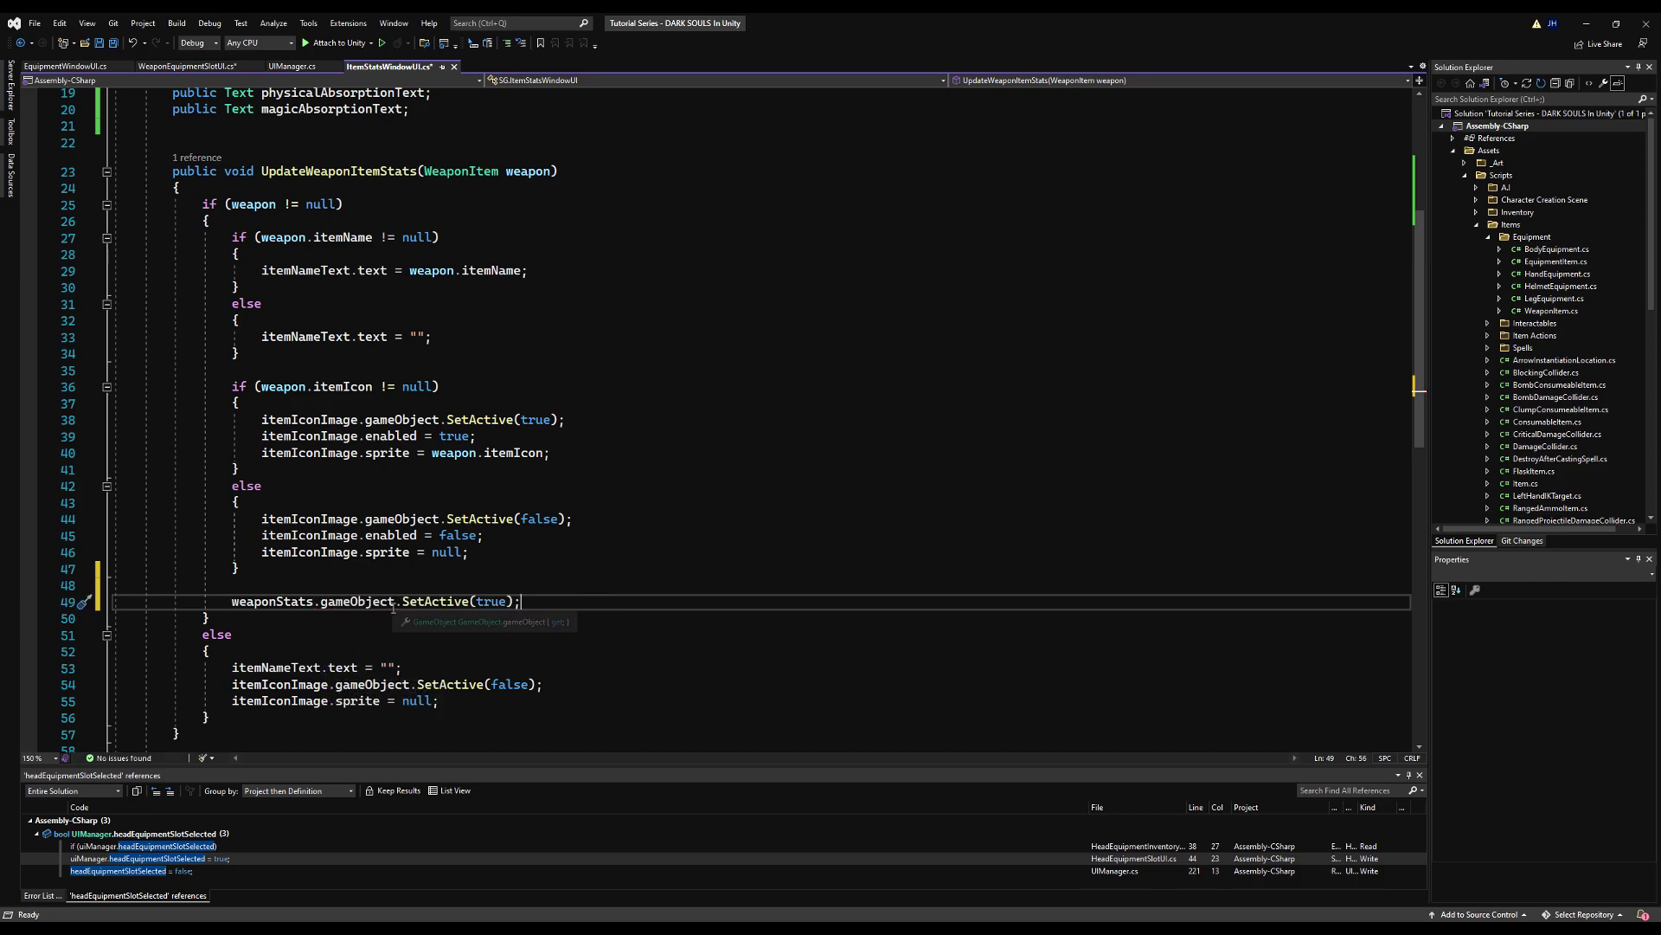
double_click(389, 602)
key("BackSpace")
key("BackSpace")
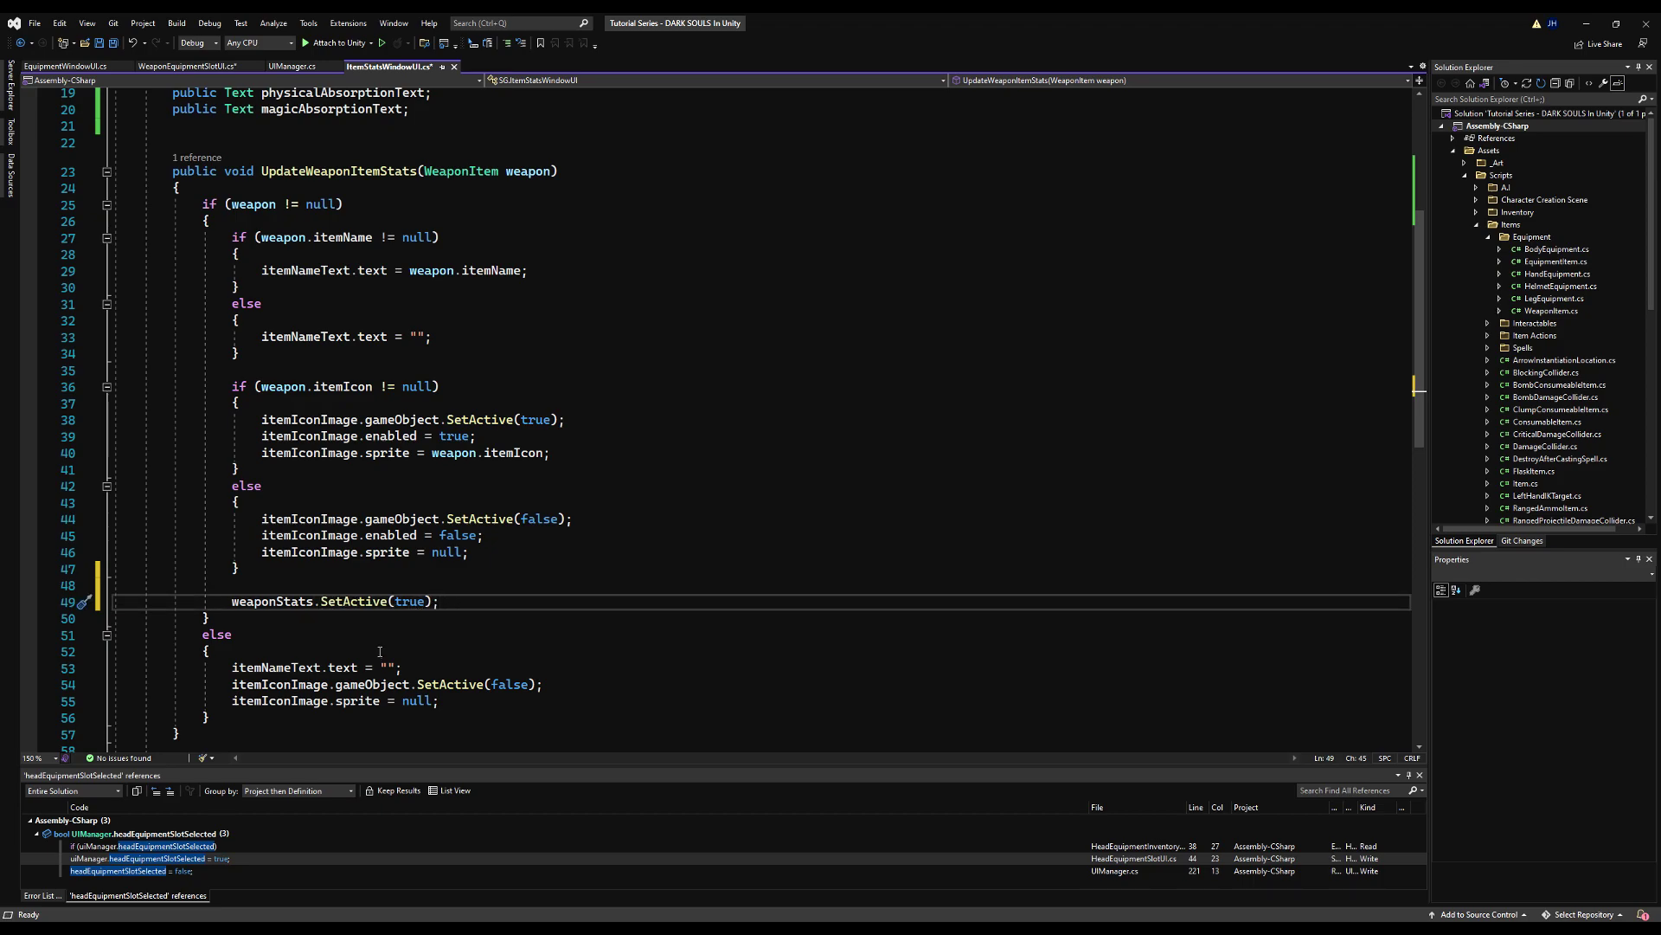
scroll(470, 613, "down", 1)
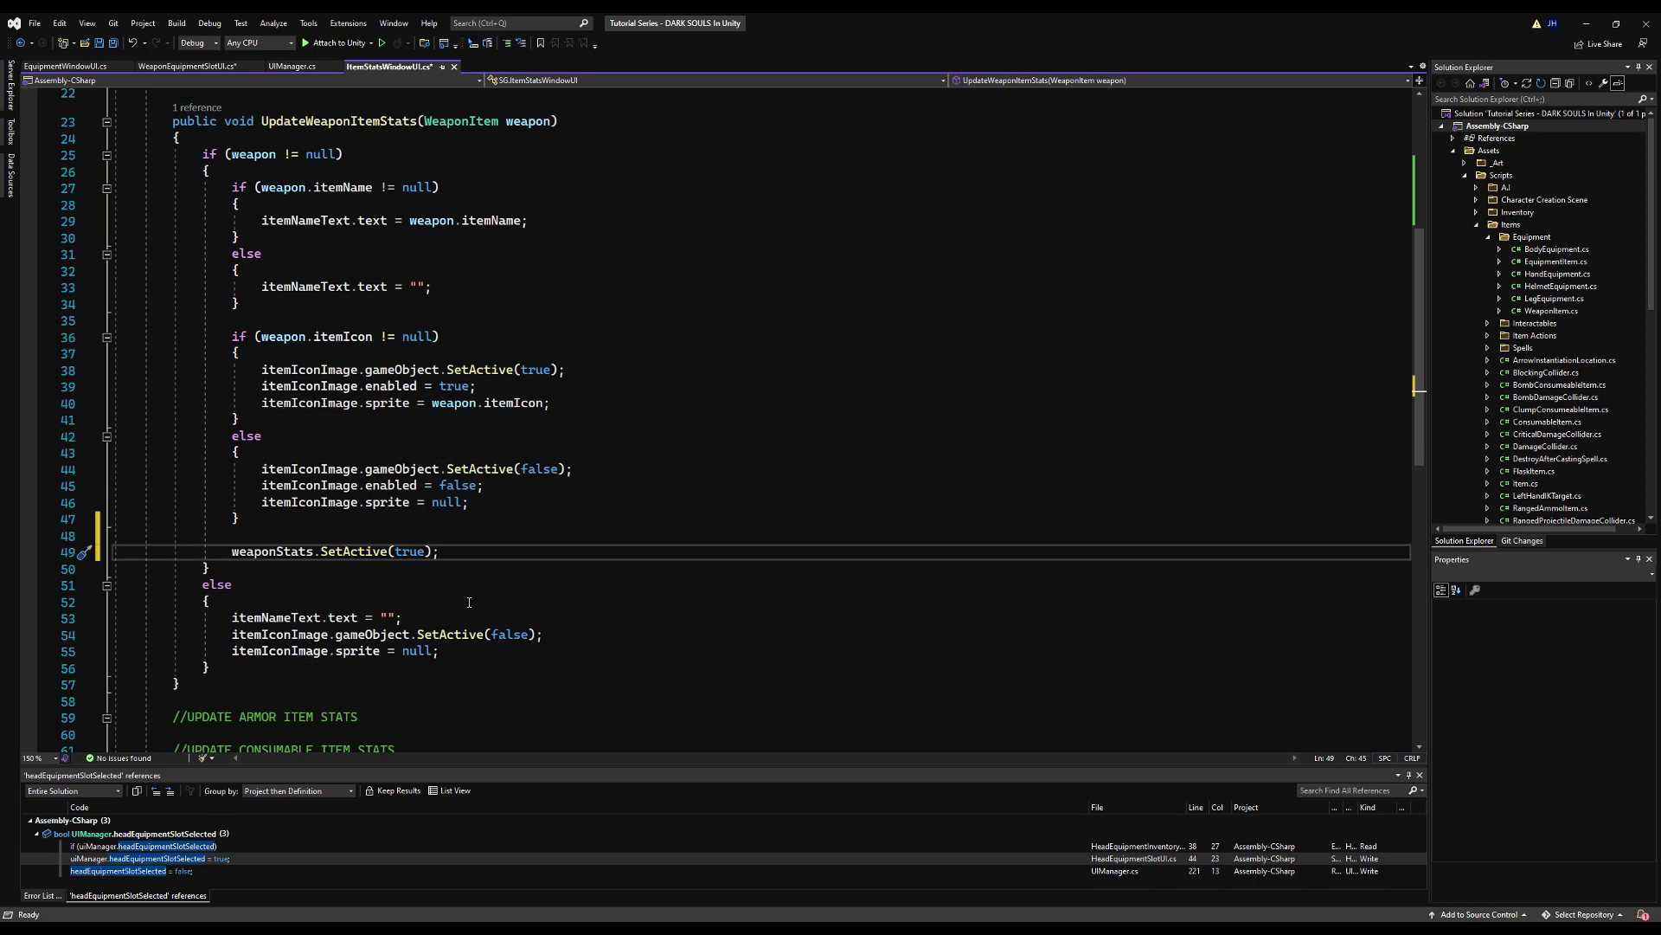
Step: Set physicalDamageText.text to weapon.physicalDamage.ToString() after the icon block
left_click(377, 535)
left_click(378, 522)
key("Return")
key("Return")
type("physicalDamageText")
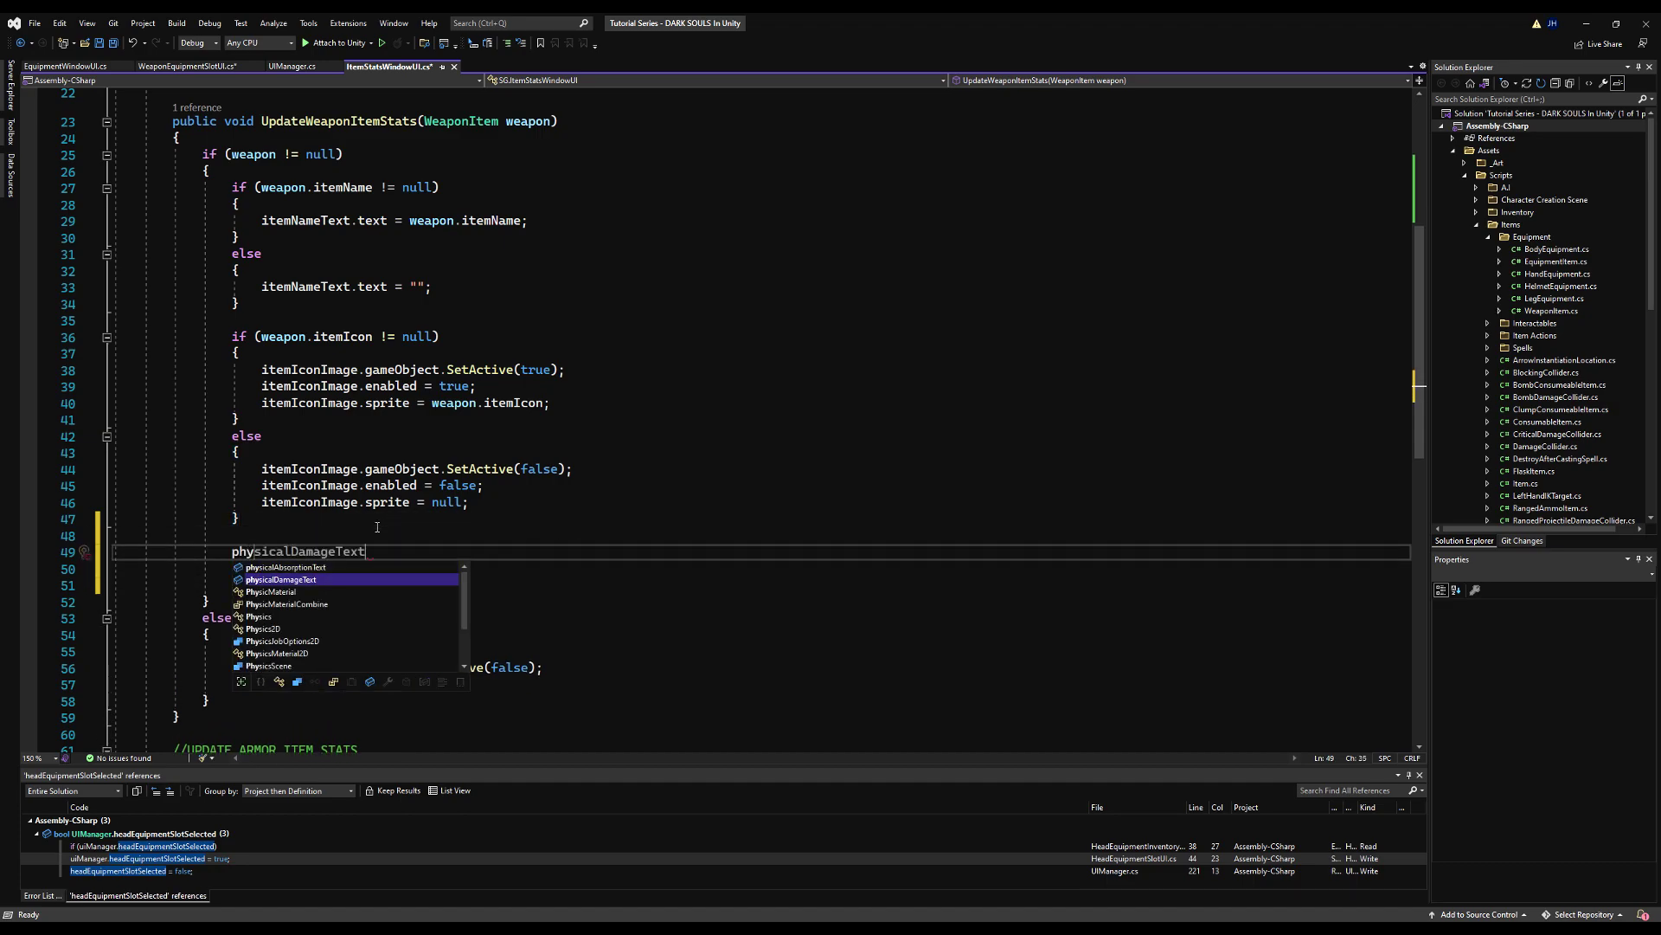
key("Escape")
type(".text = weapon.p")
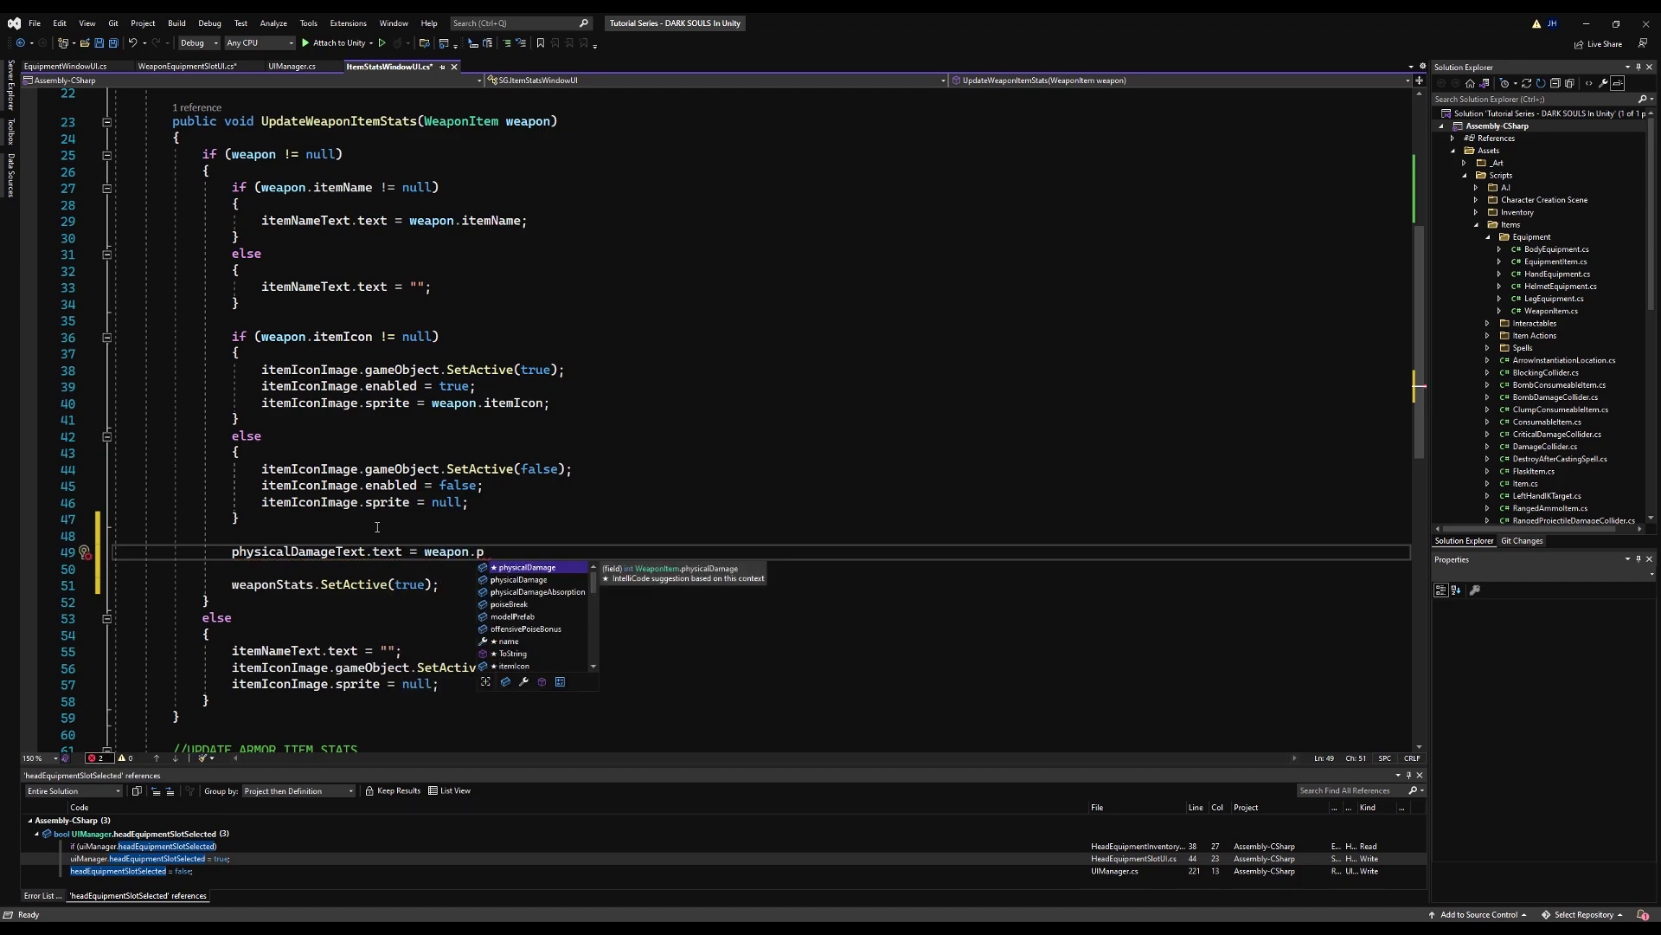
key("Tab")
type(";")
type(".ToString(")
key("End")
key("Return")
Step: Set physicalAbsorptionText.text from weapon.physicalDamageAbsorption and add a //MAGIC DAMAGE comment
type("phy")
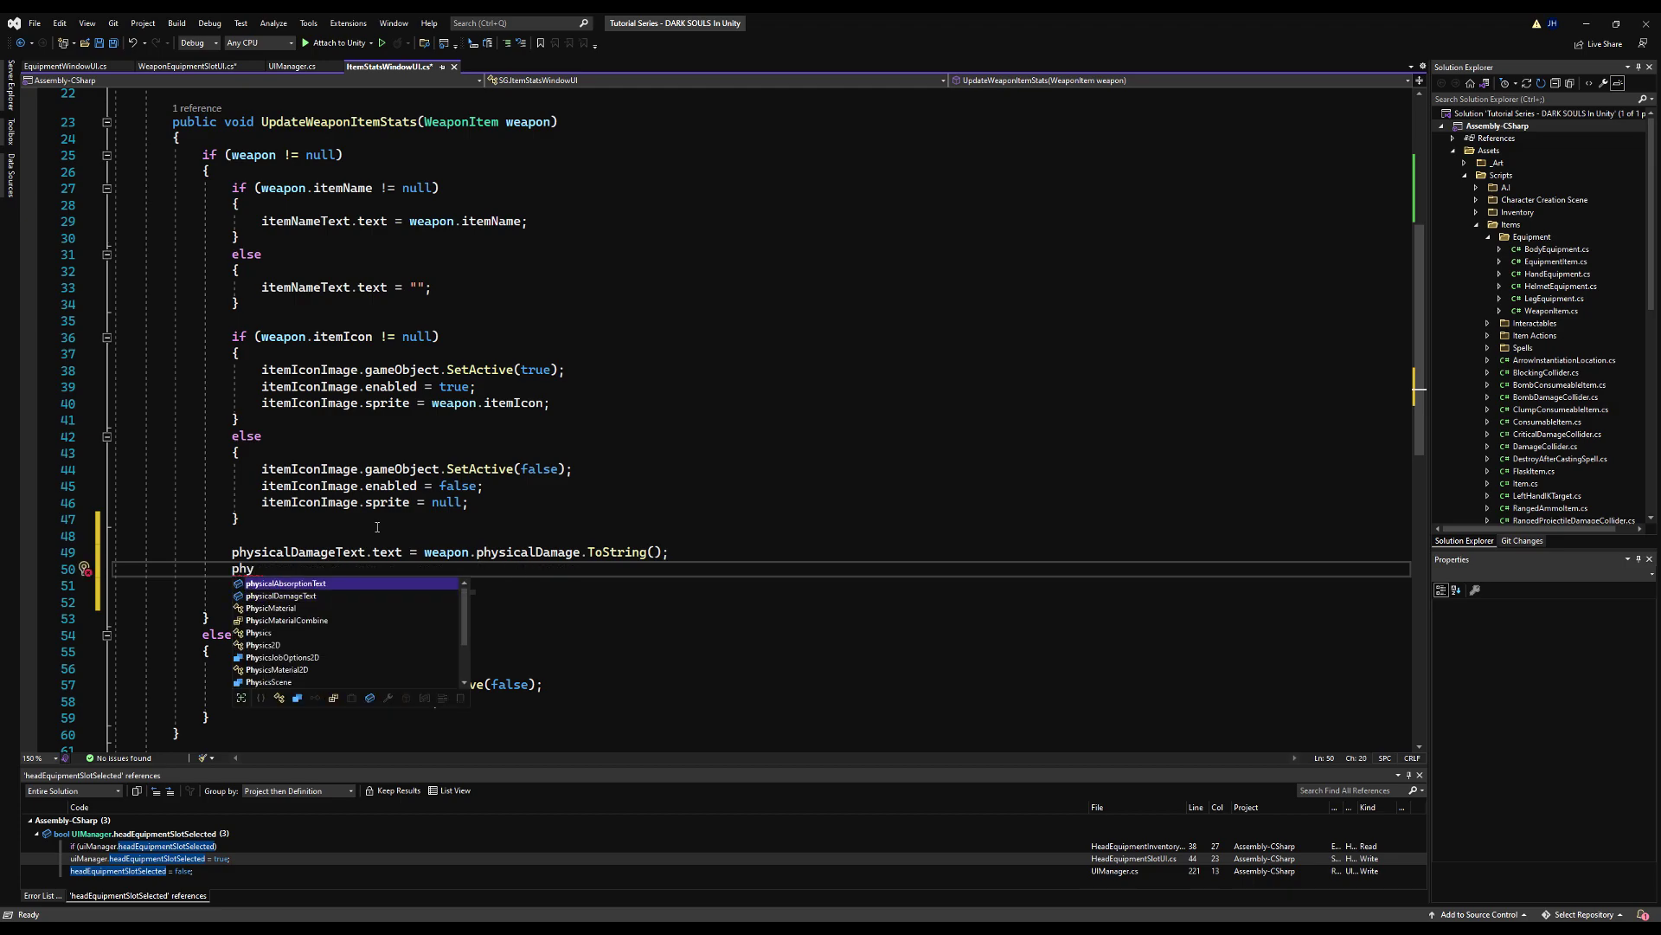
key("Tab")
type(".text = weapon.")
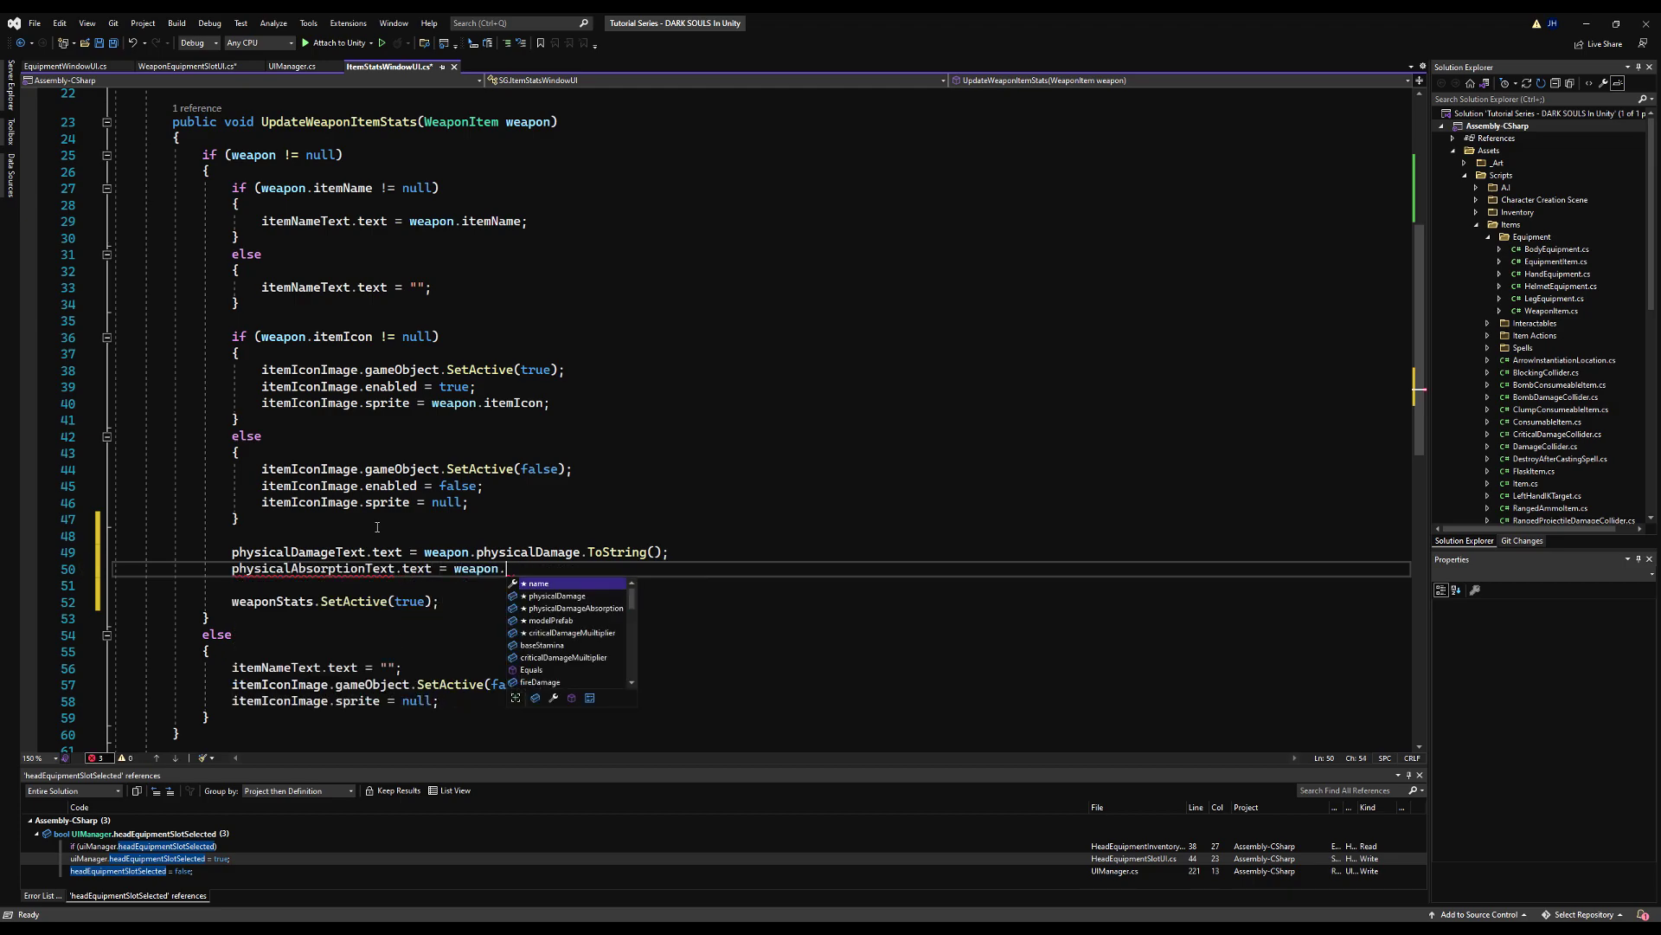
type("phy")
key("Tab")
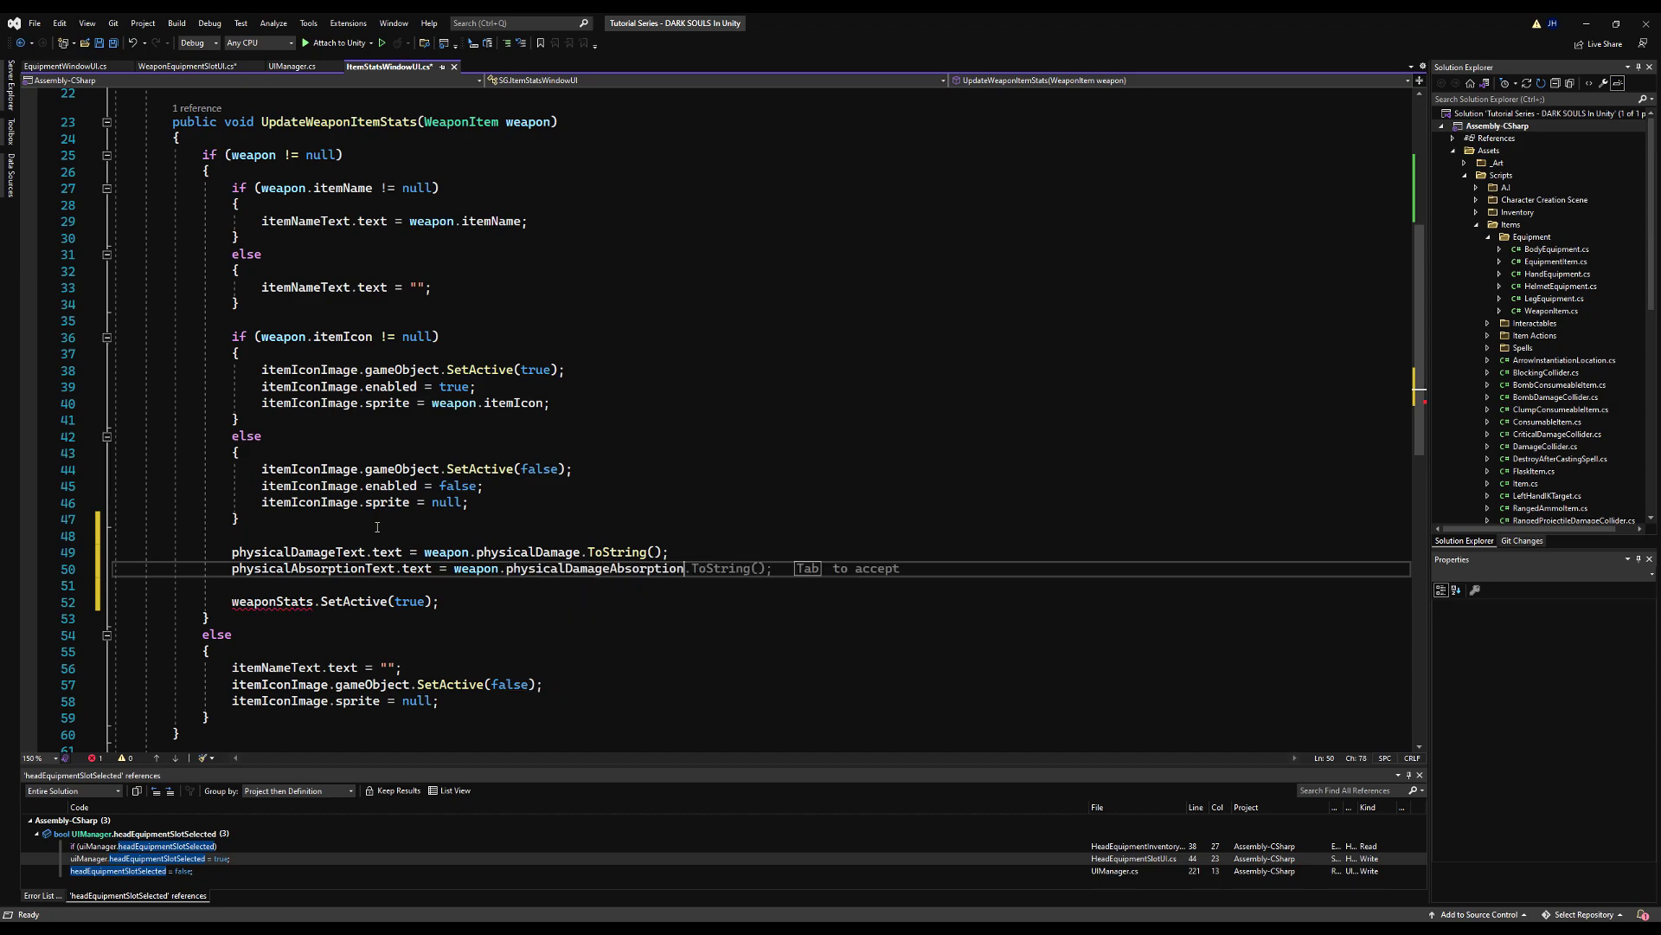
key("Tab")
key("Return")
type("/")
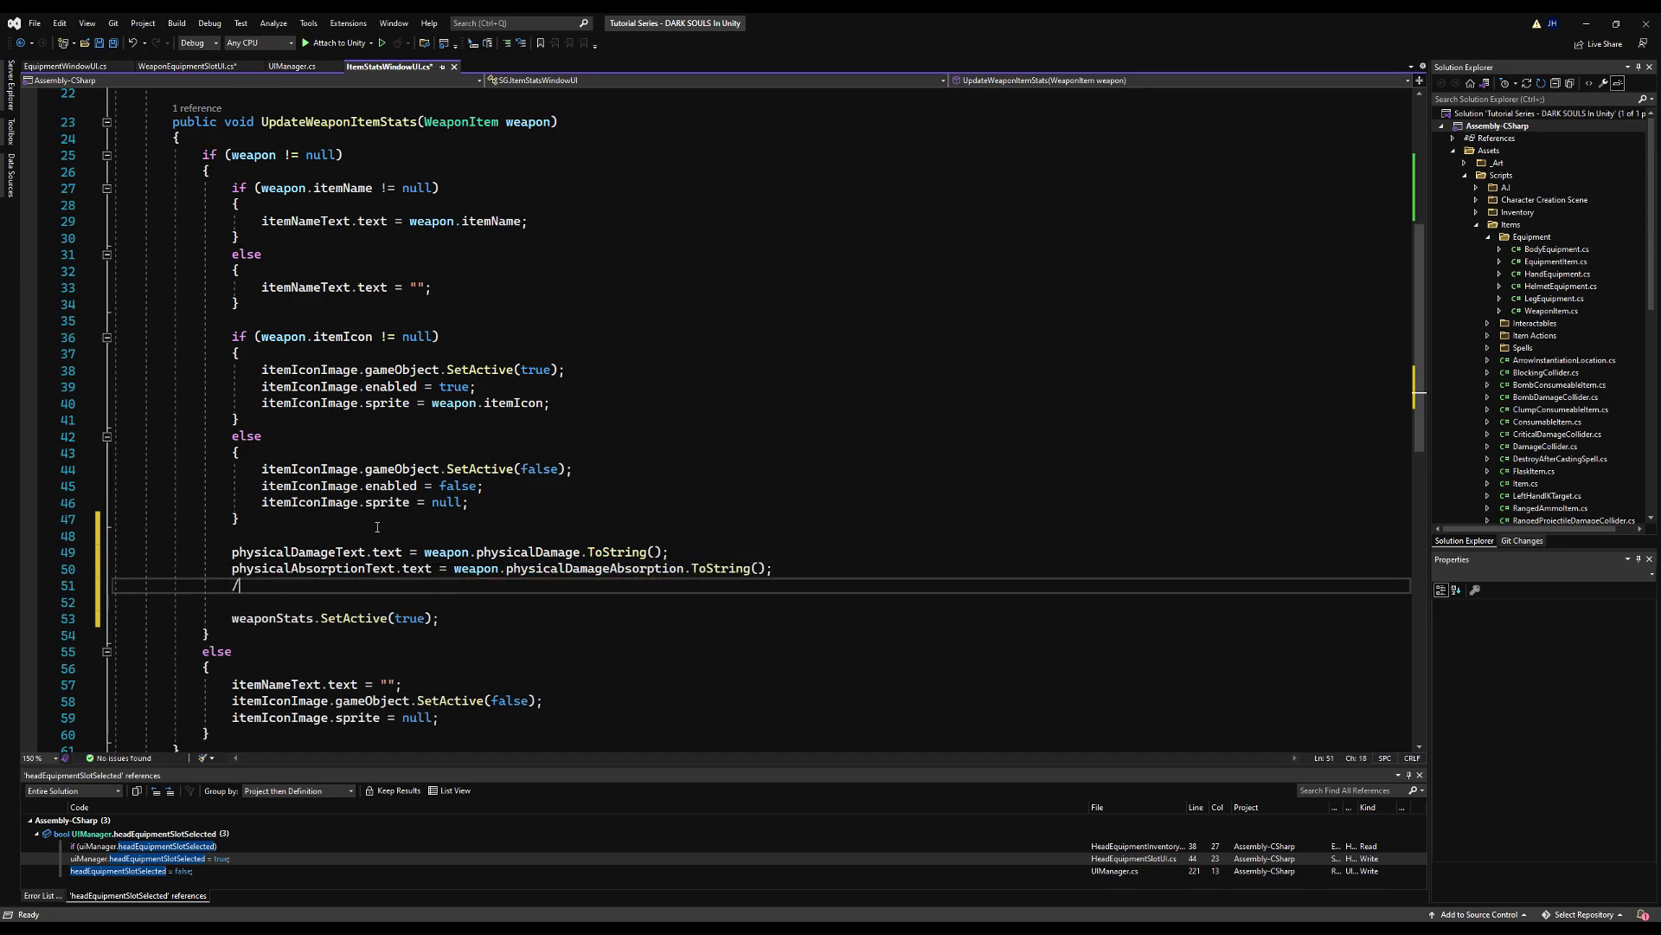
type("/MAGIC DAMAGE")
key("Return")
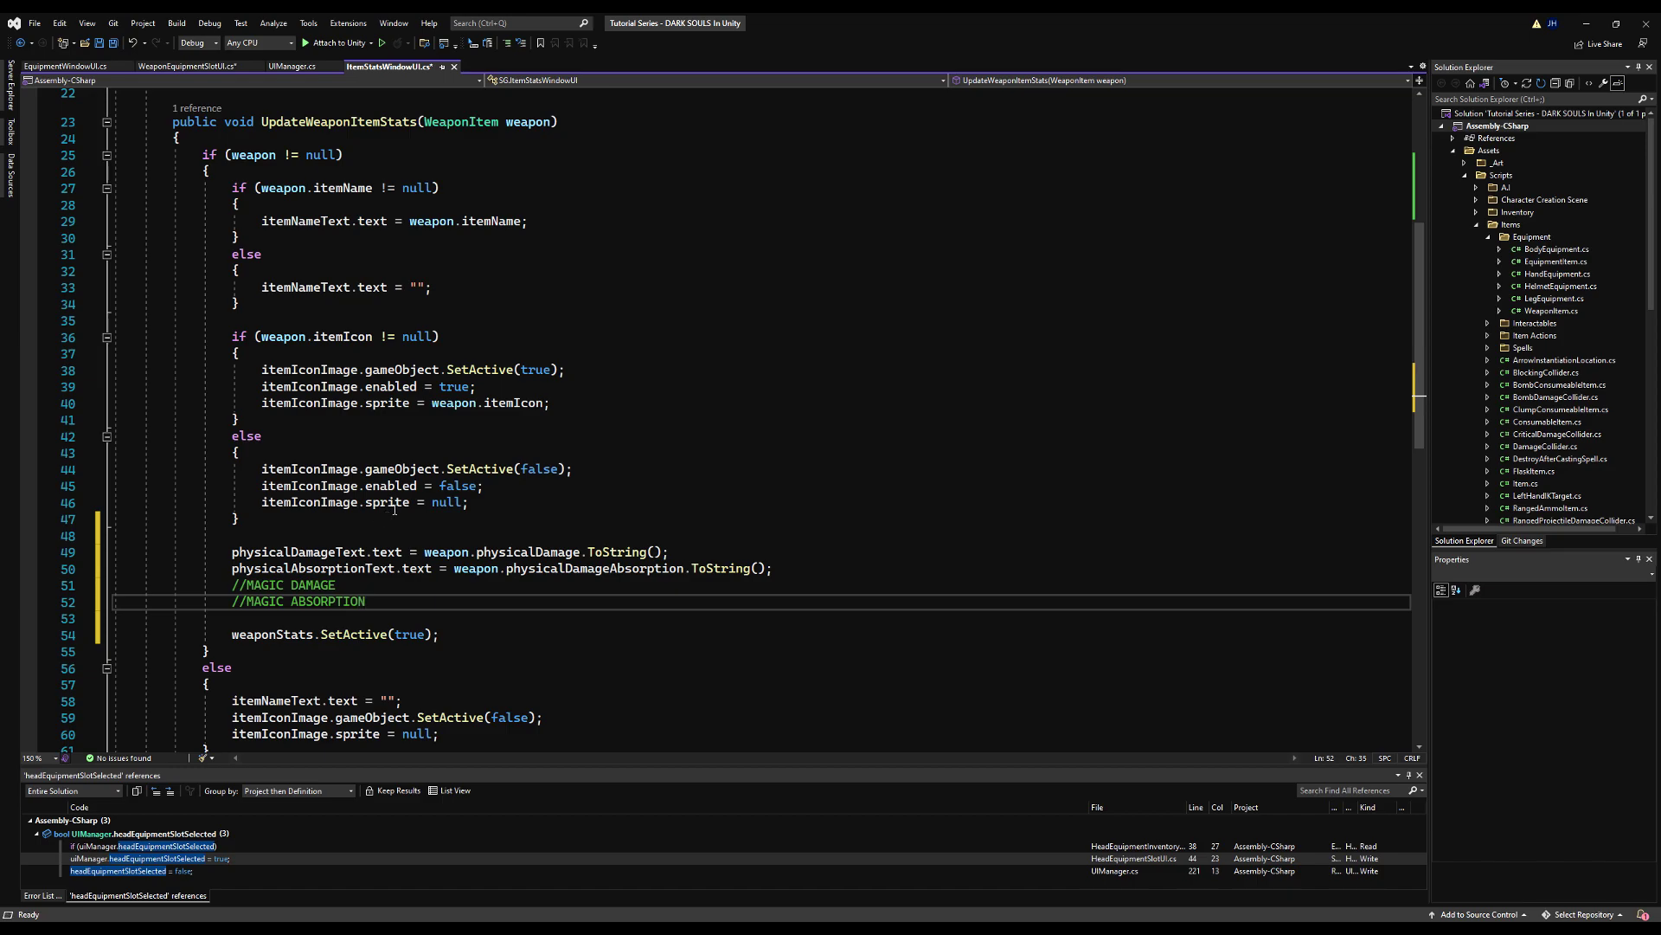
Step: Add weaponStats.SetActive(false); to the else branch so stats hide without a weapon
scroll(393, 509, "up", 2)
scroll(1176, 347, "down", 4)
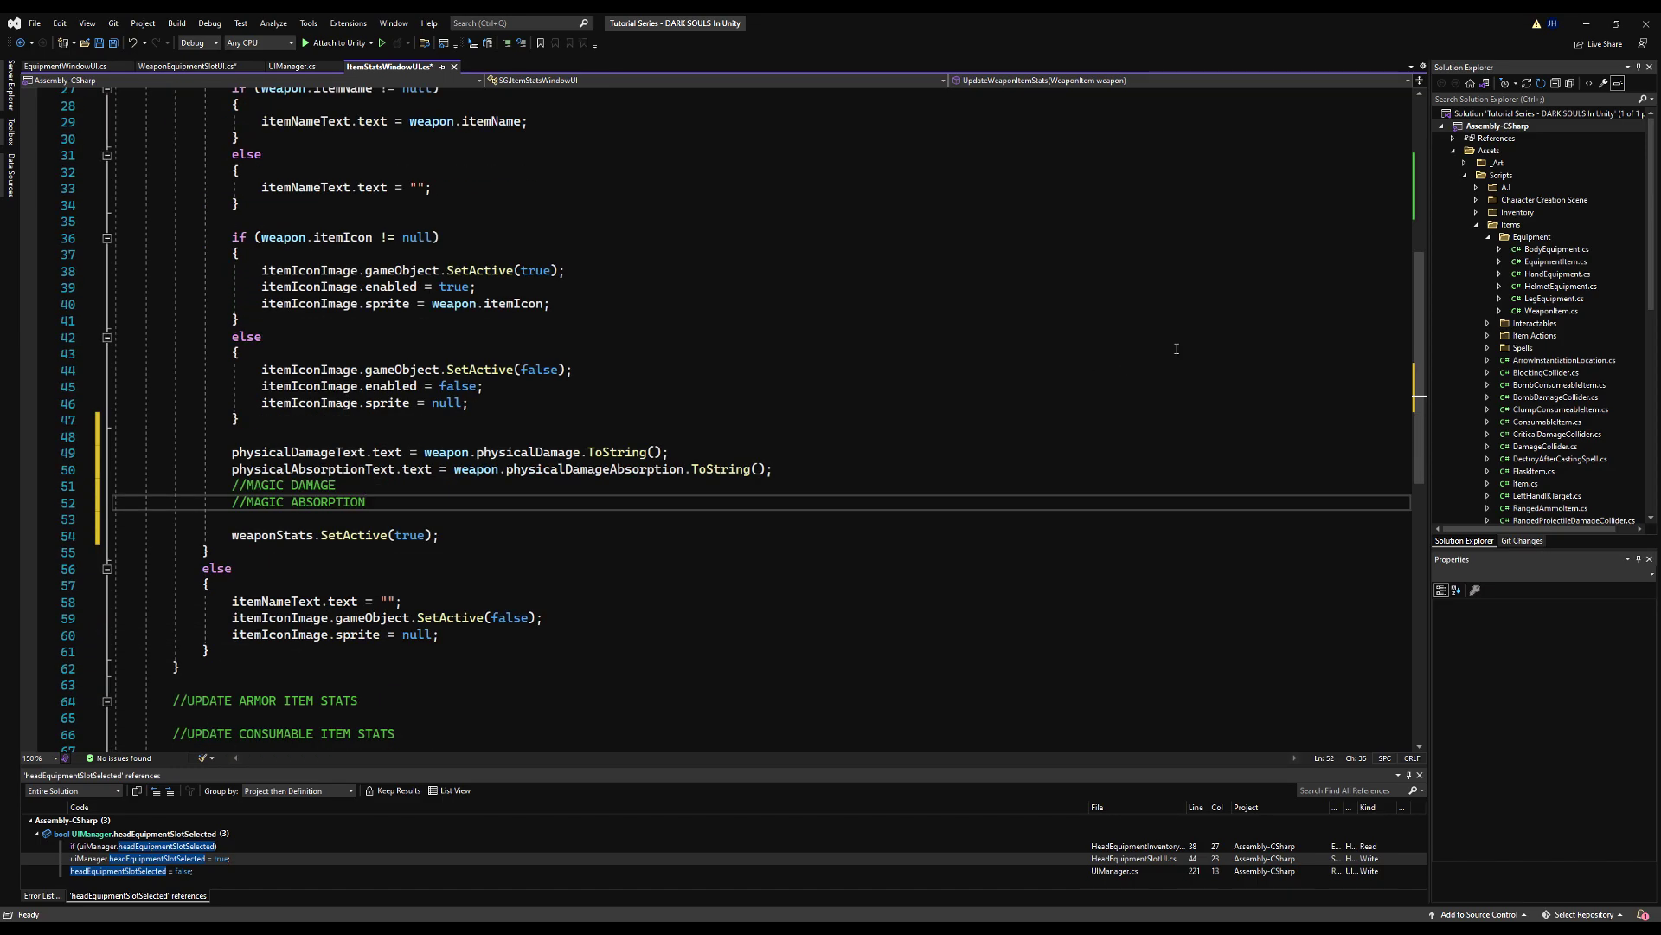
scroll(1408, 322, "down", 3)
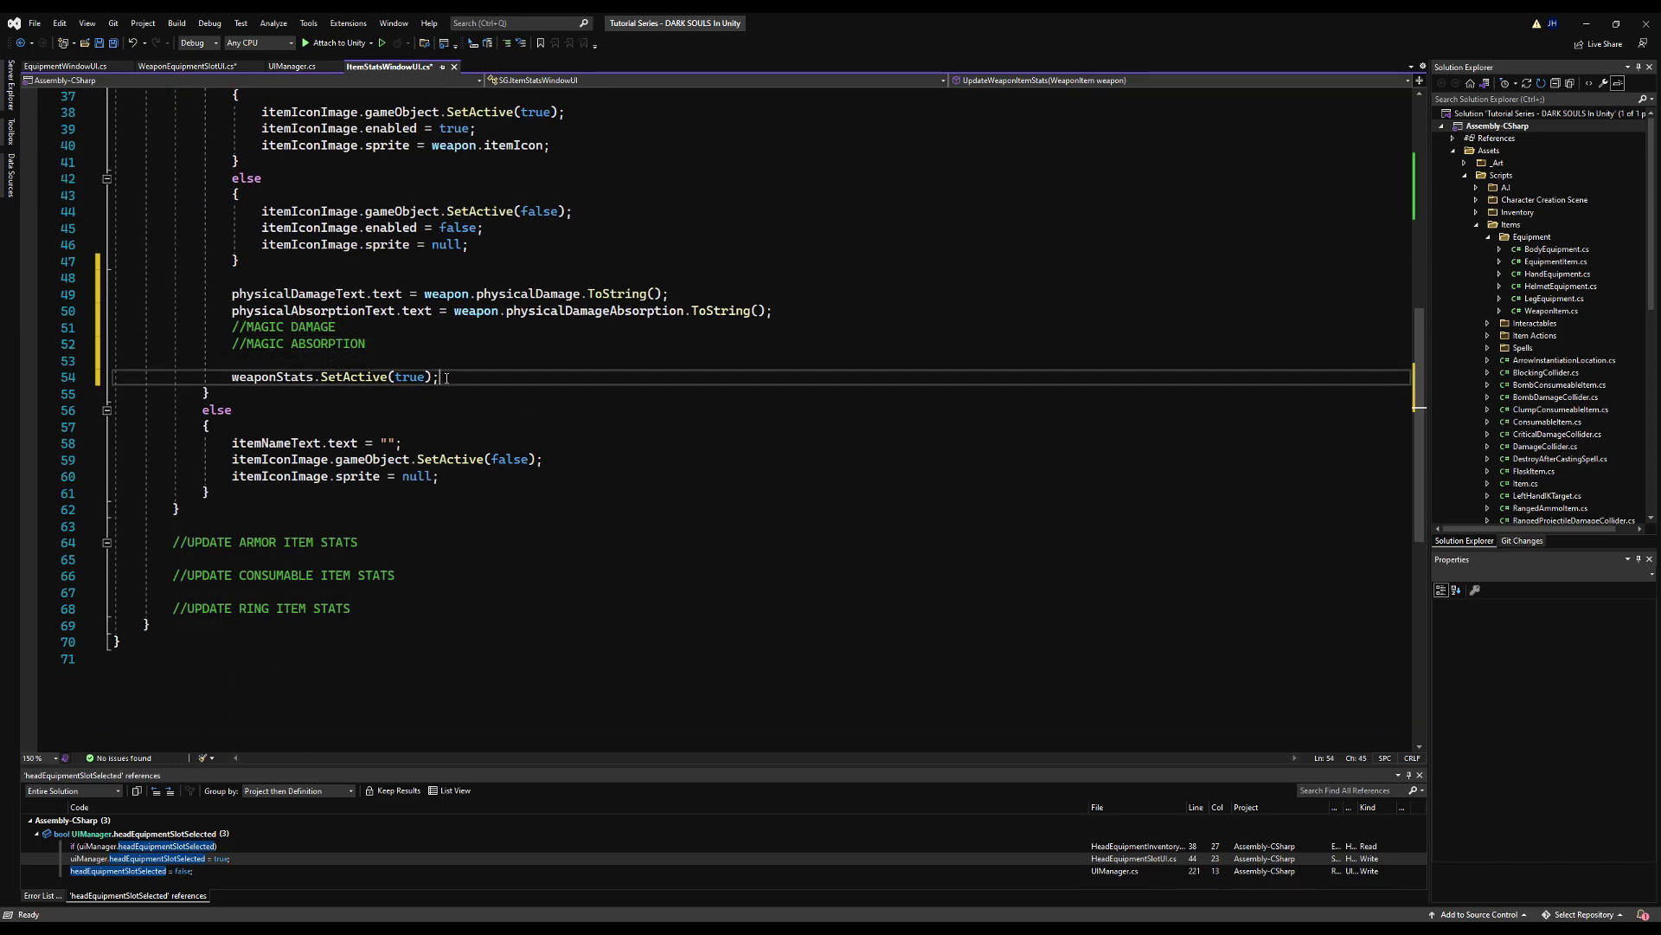
left_click_drag(441, 376, 113, 377)
key("ctrl+c")
left_click(445, 476)
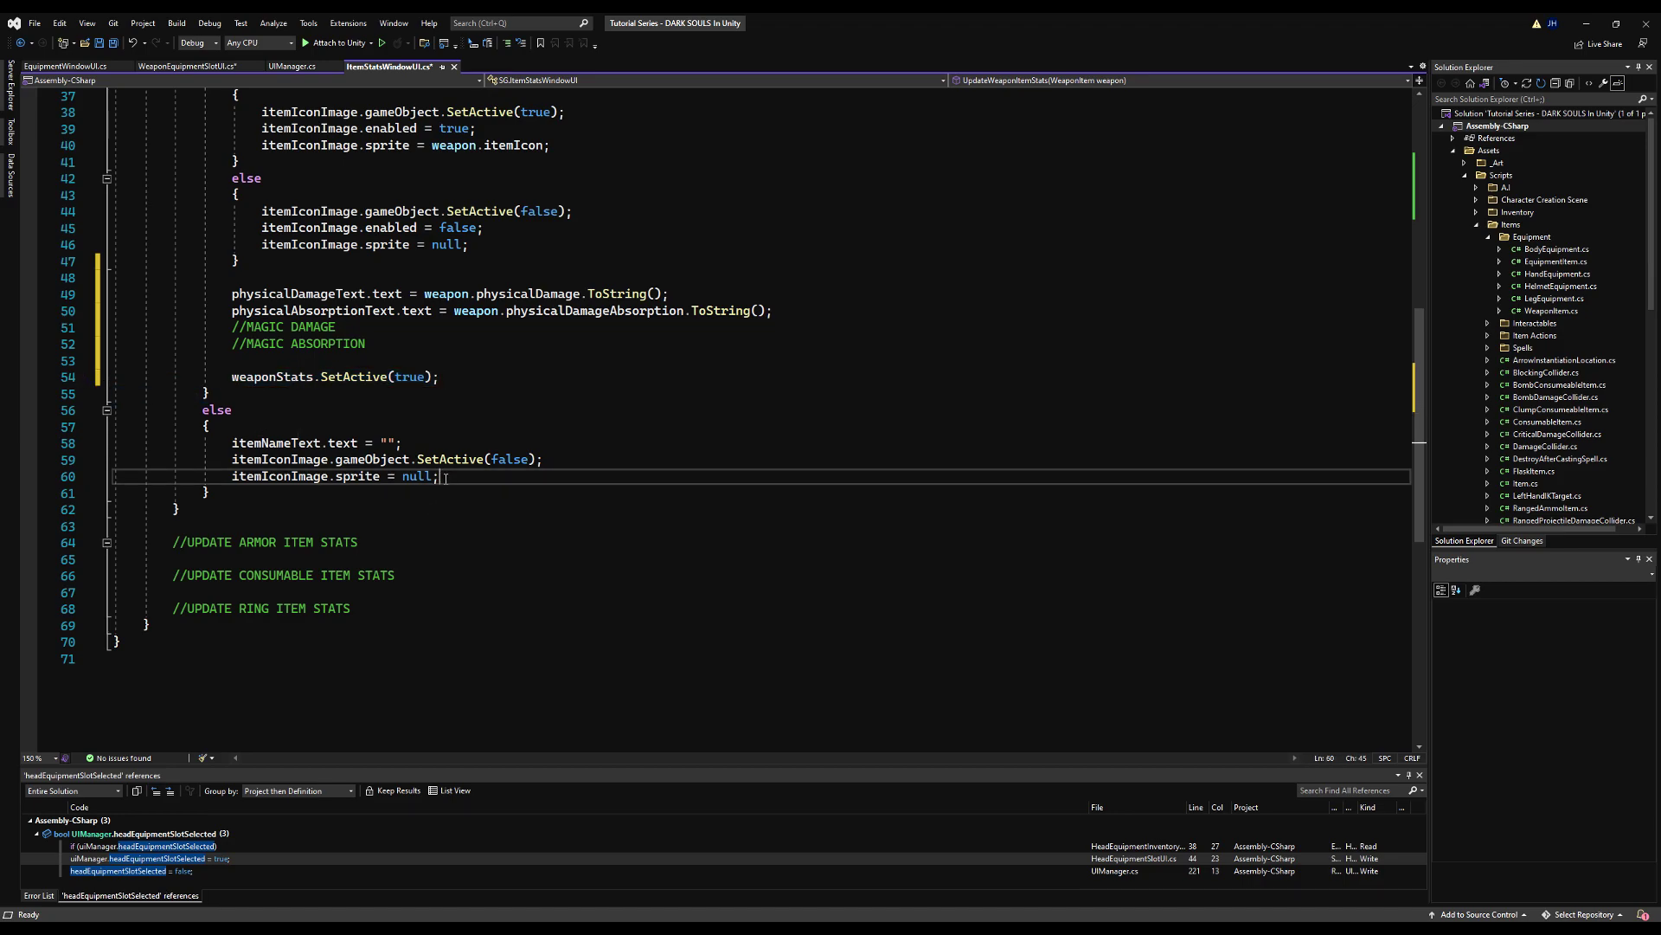
key("Return")
key("ctrl+v")
double_click(408, 492)
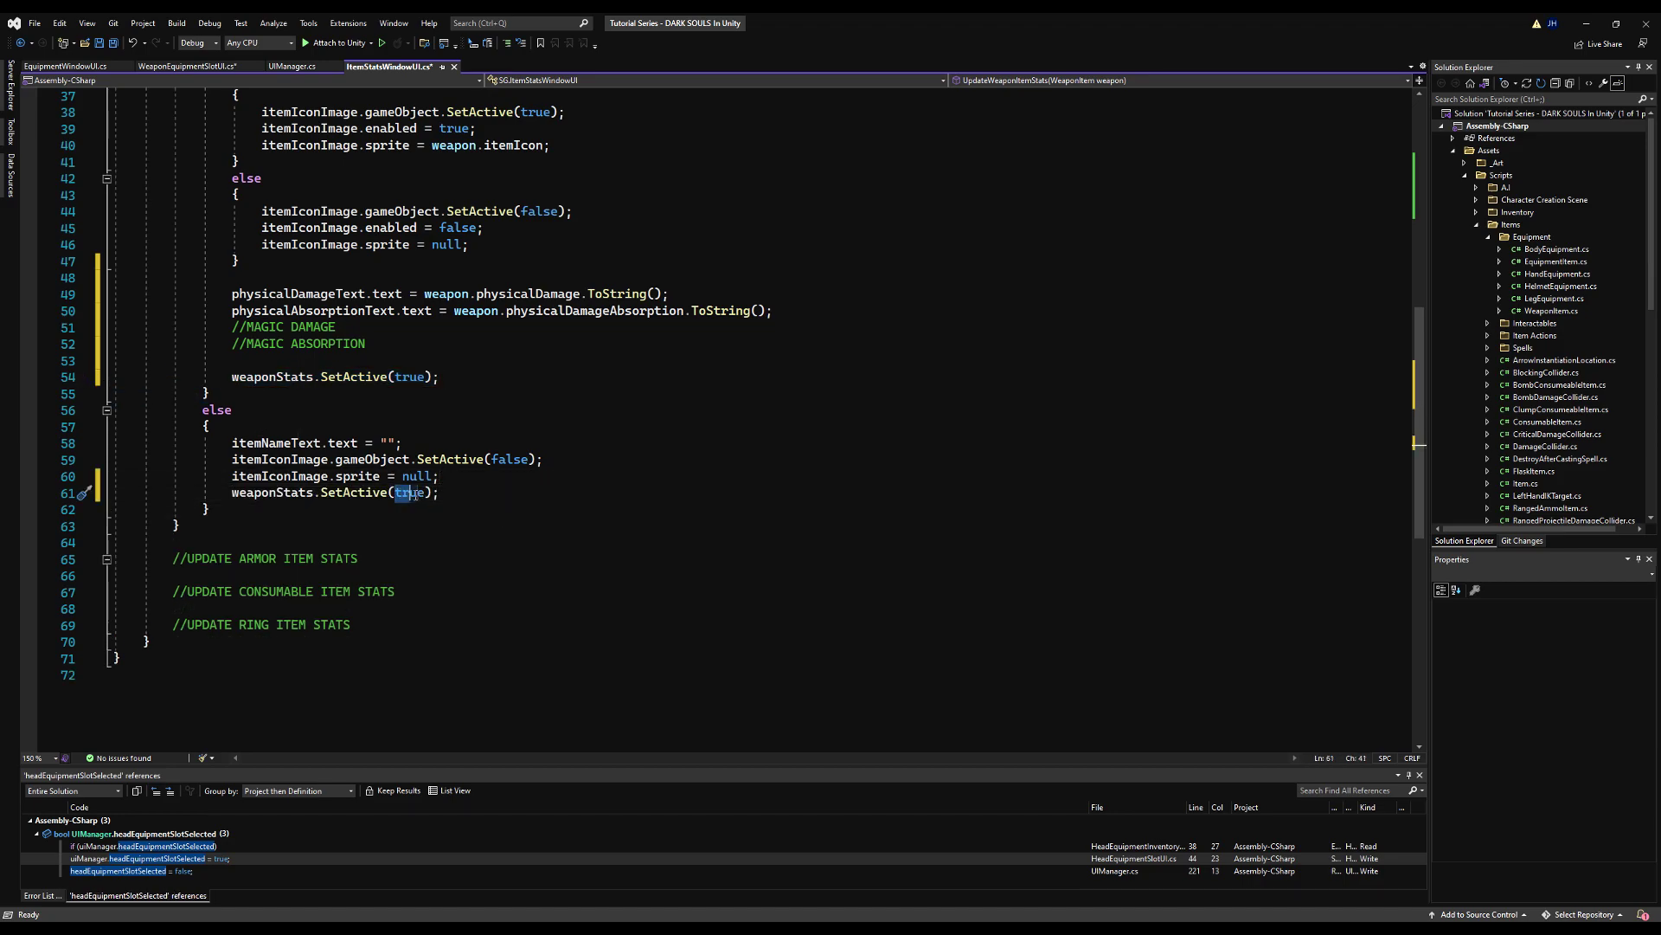
type("false")
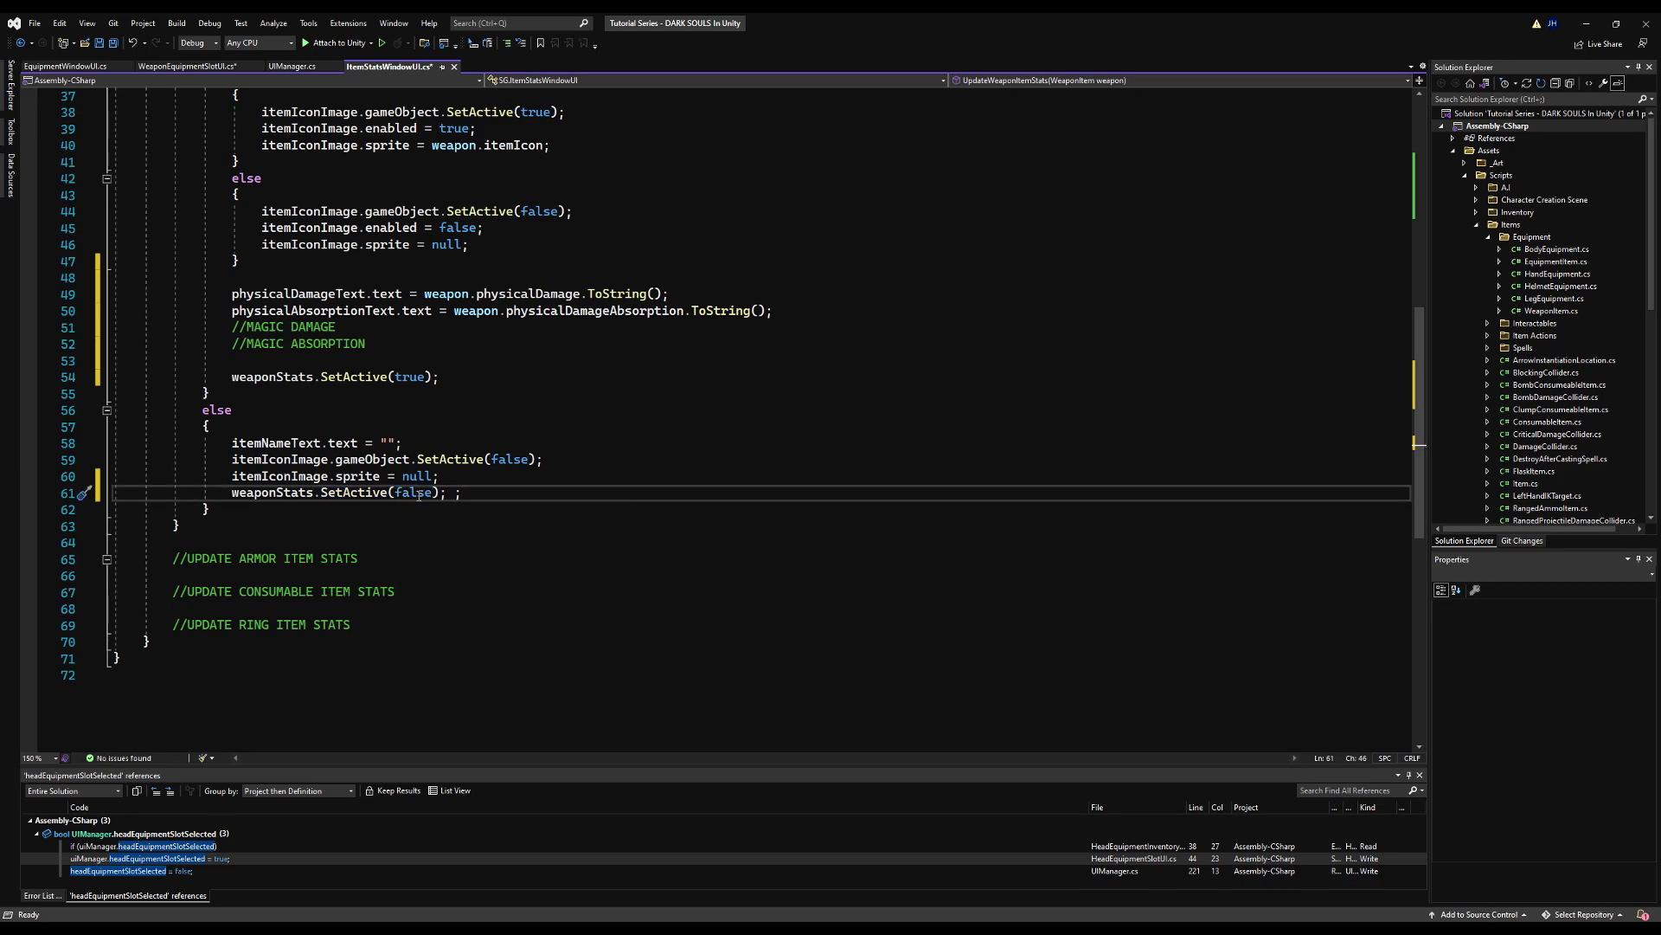
left_click(407, 543)
left_click(467, 493)
key("BackSpace")
key("BackSpace")
Step: Save all scripts and start Play mode in Unity
key("ctrl+shift+s")
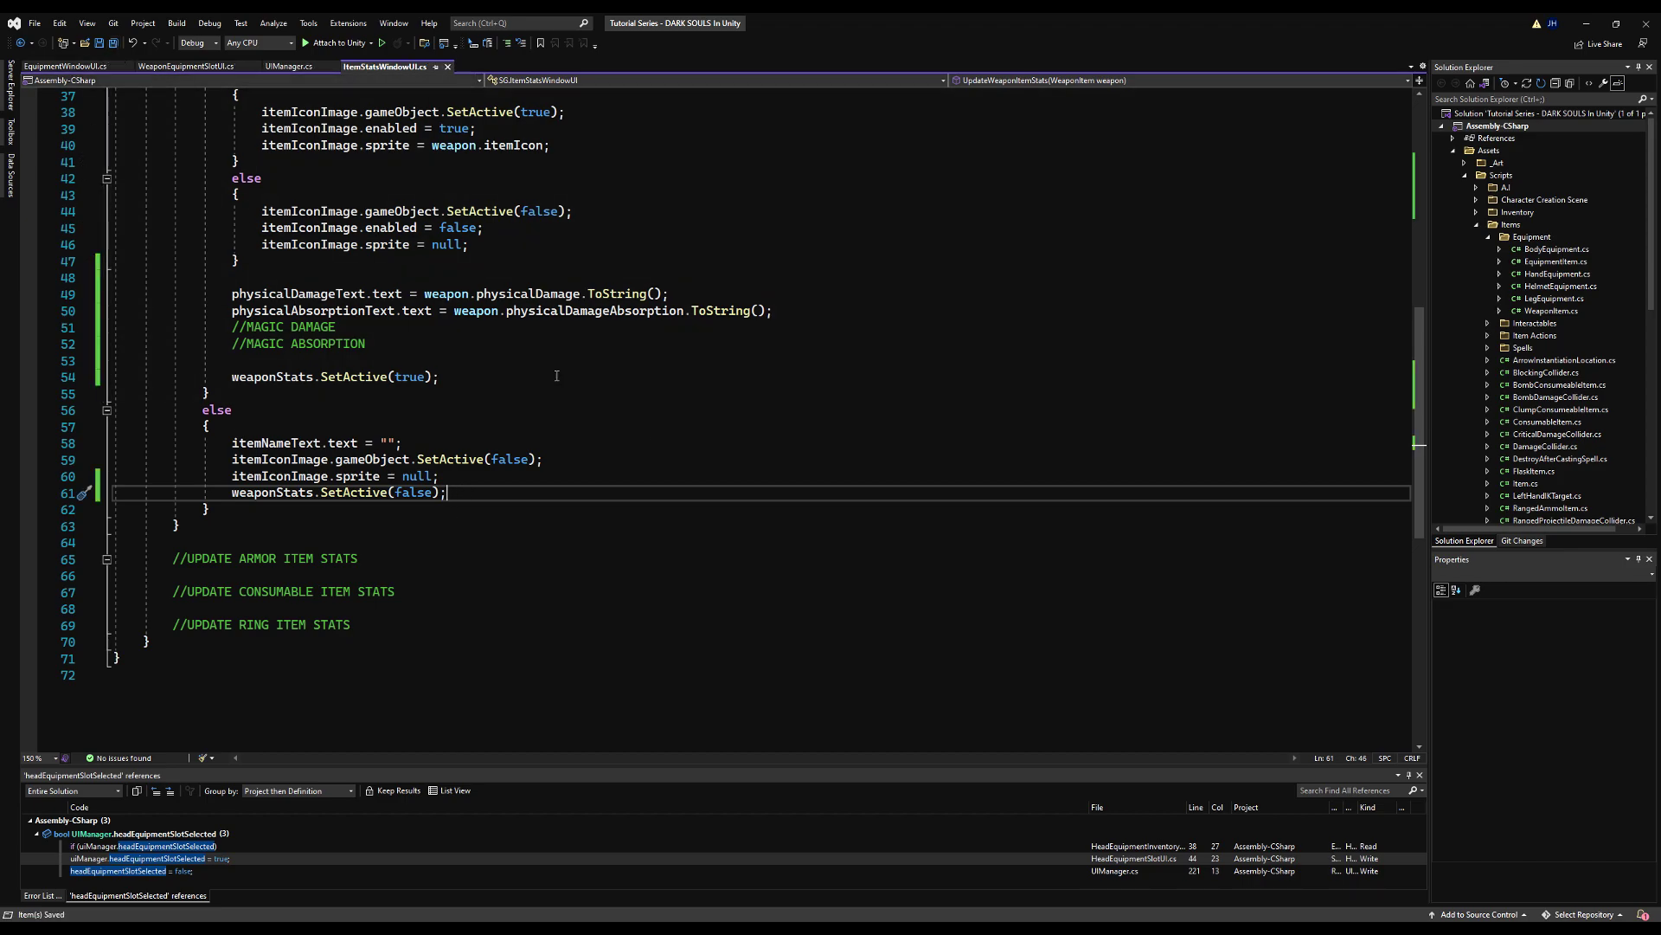
key("alt+Tab")
key("ctrl+p")
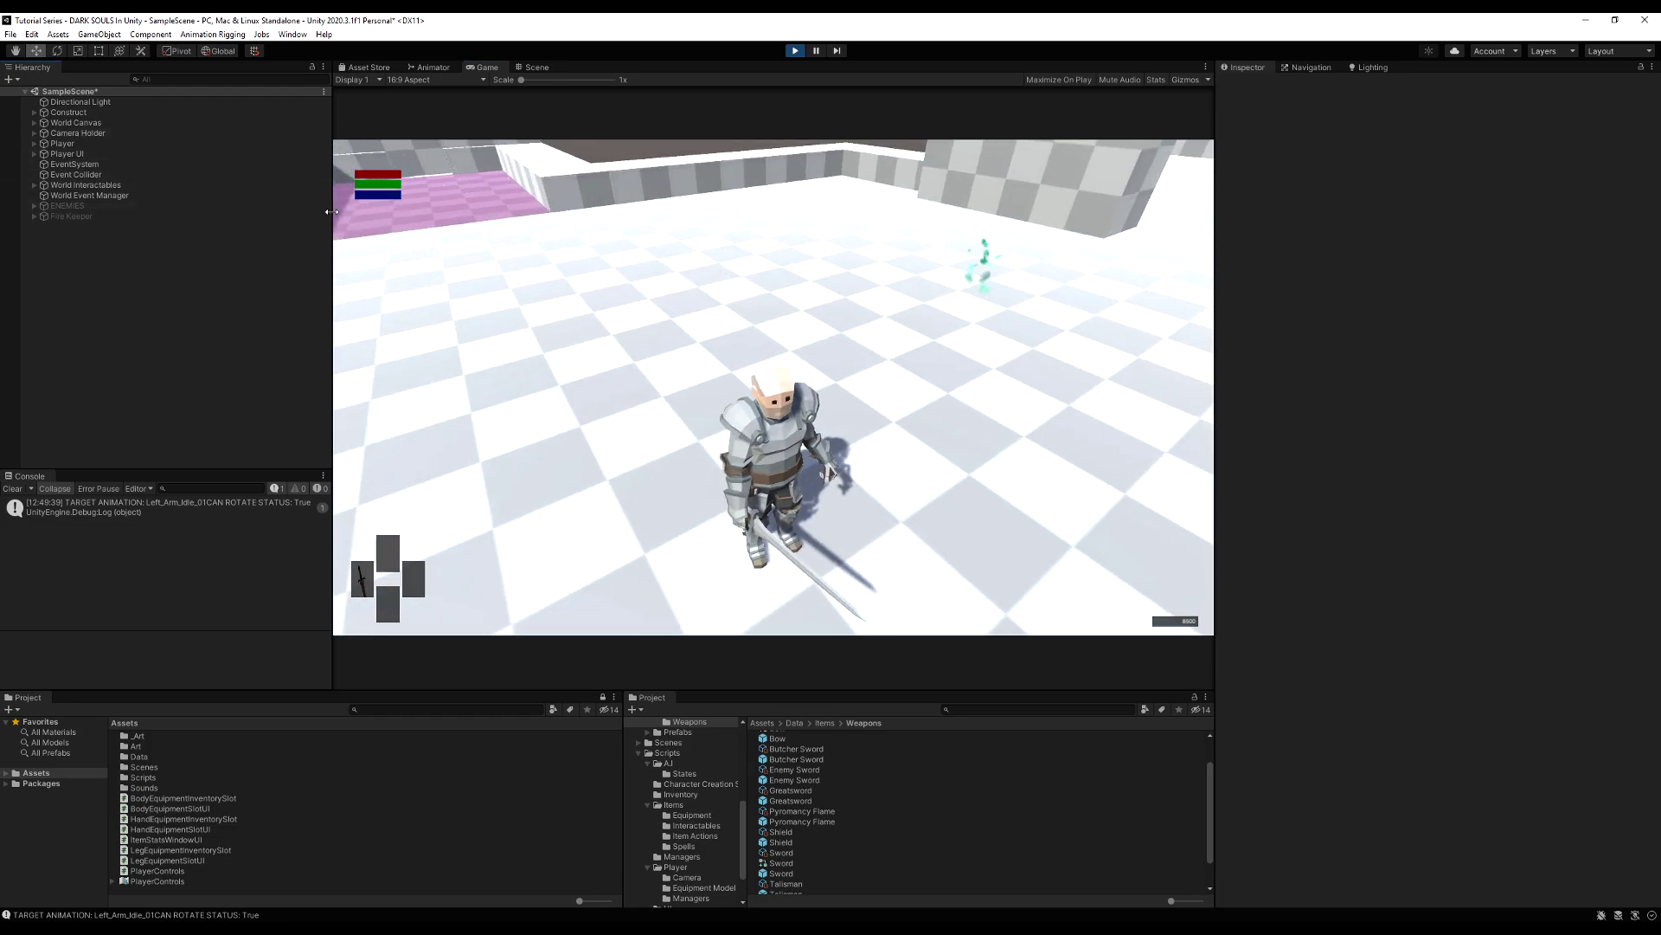
Step: Enlarge the Game view and open the in-game equipment window from the I menu
left_click_drag(331, 198, 176, 198)
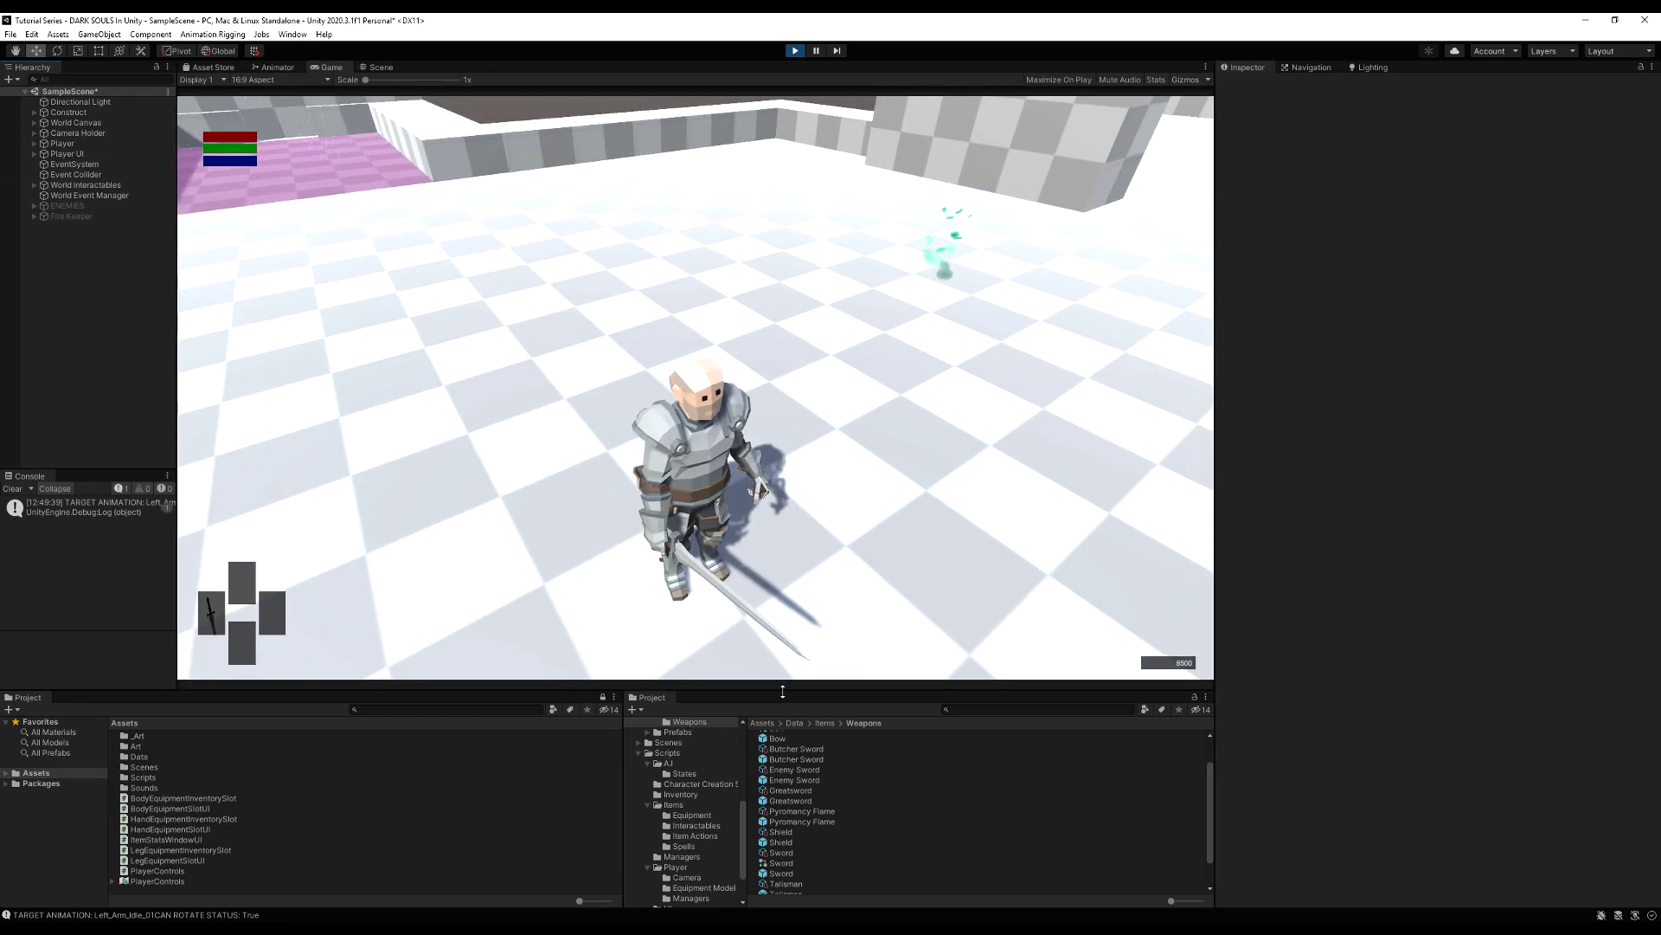
left_click_drag(786, 683, 788, 726)
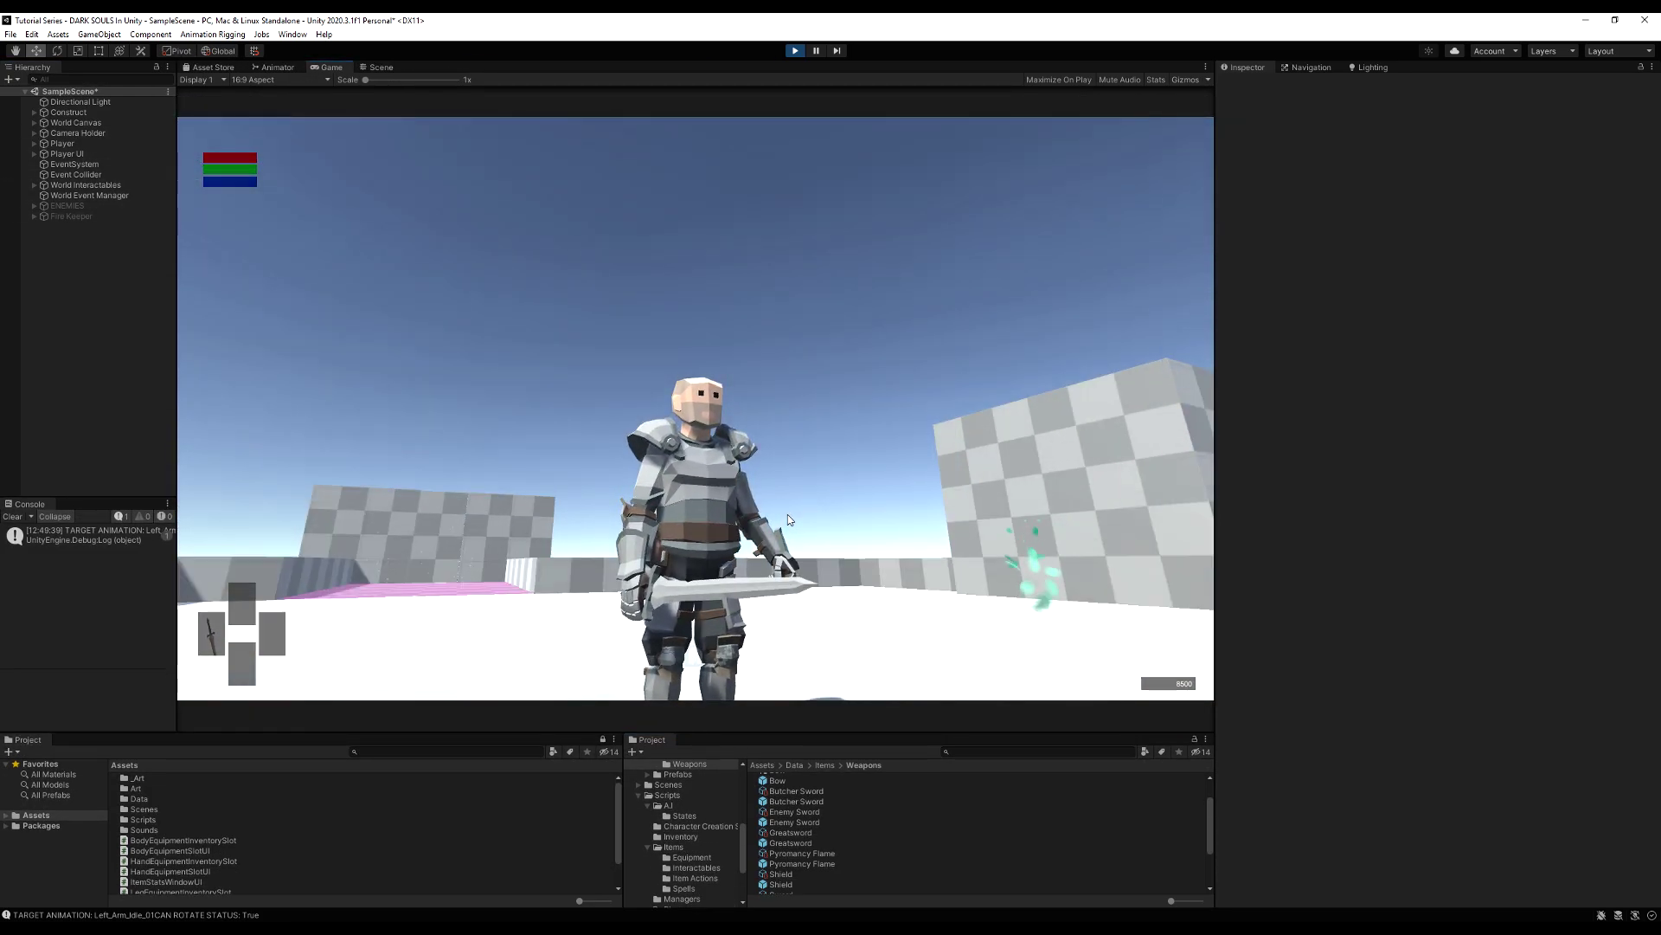
key("i")
left_click(695, 654)
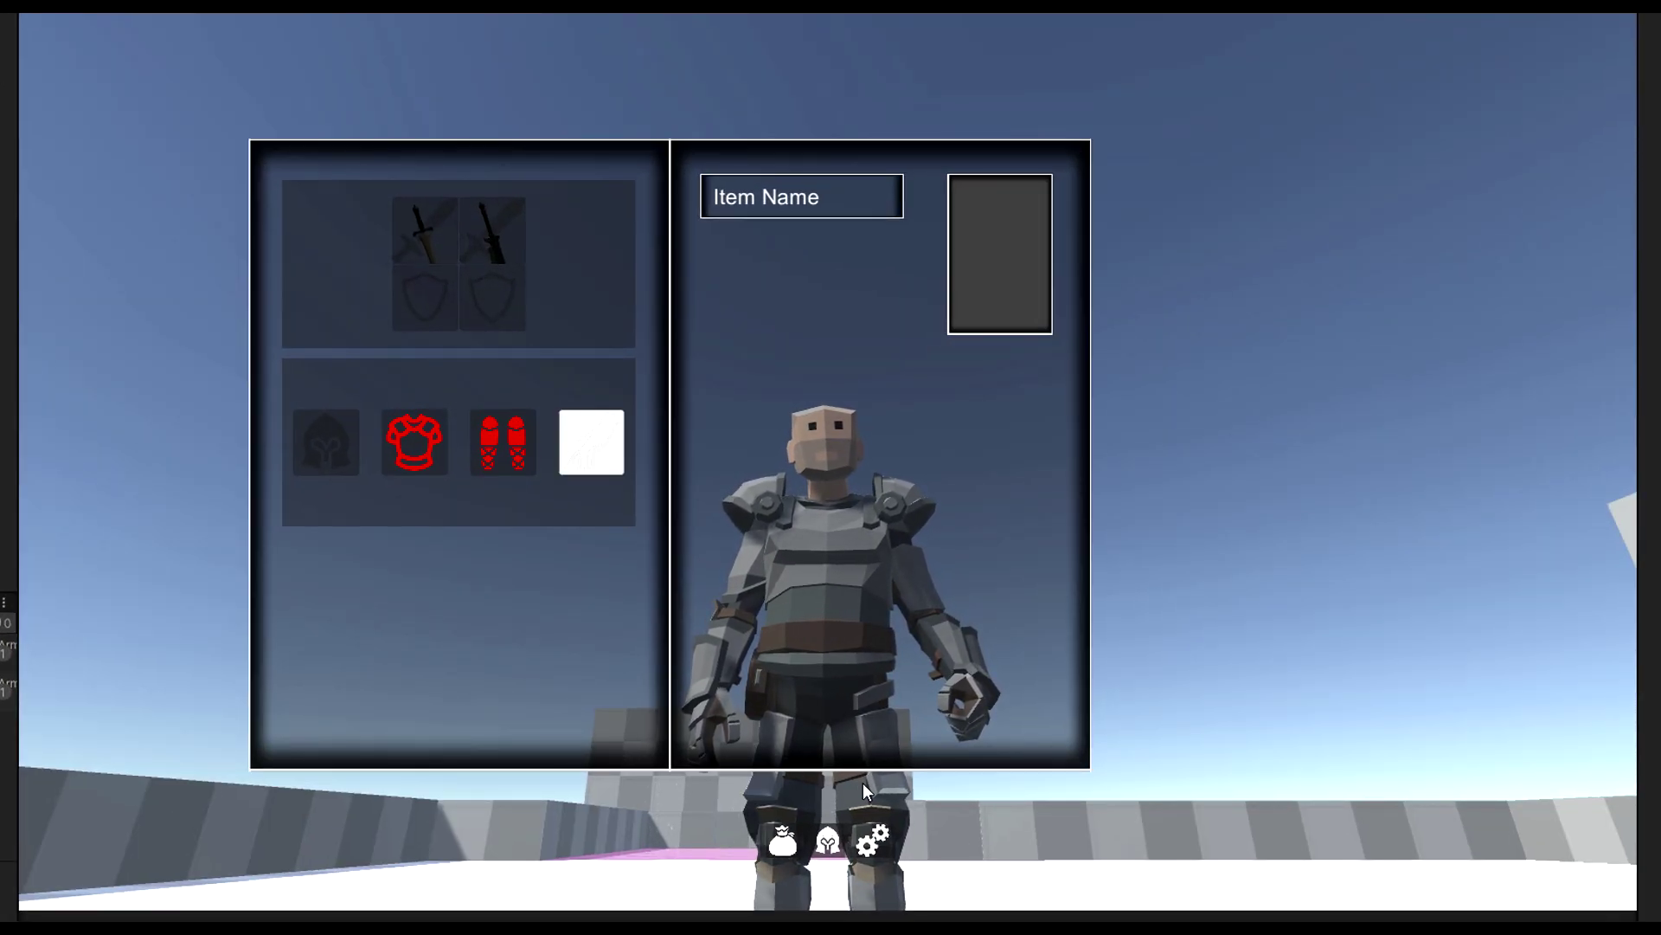
Step: Select the Sword and Butcher Sword slots to view their name, icon and stats
key("Up")
key("Left")
key("Up")
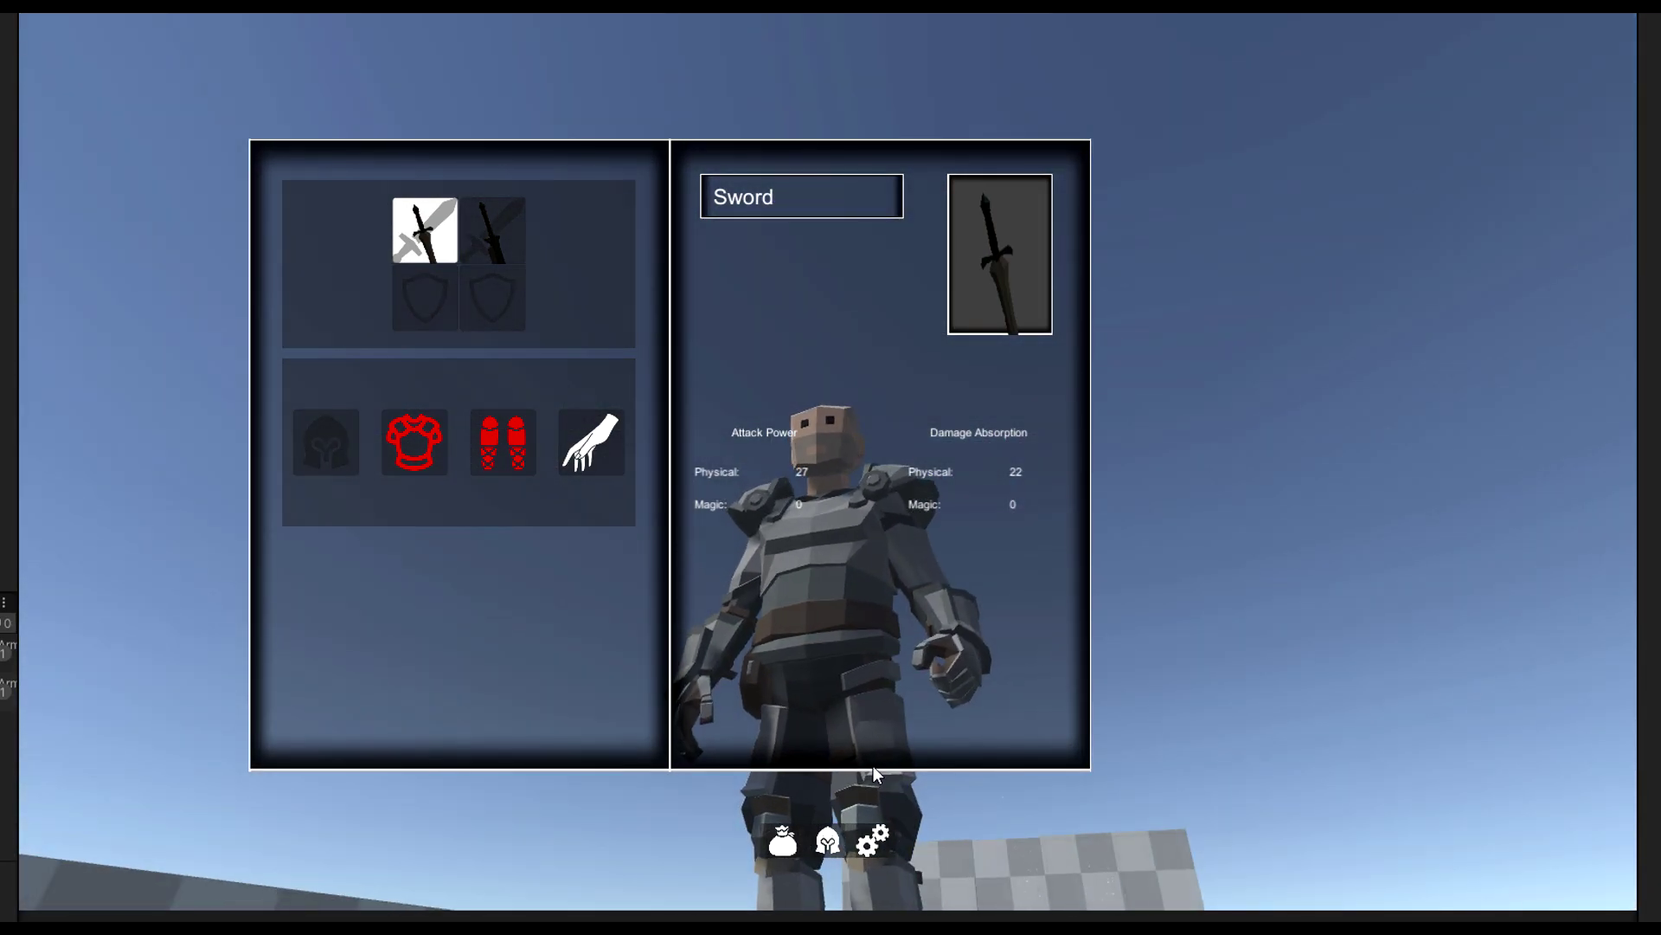
key("Right")
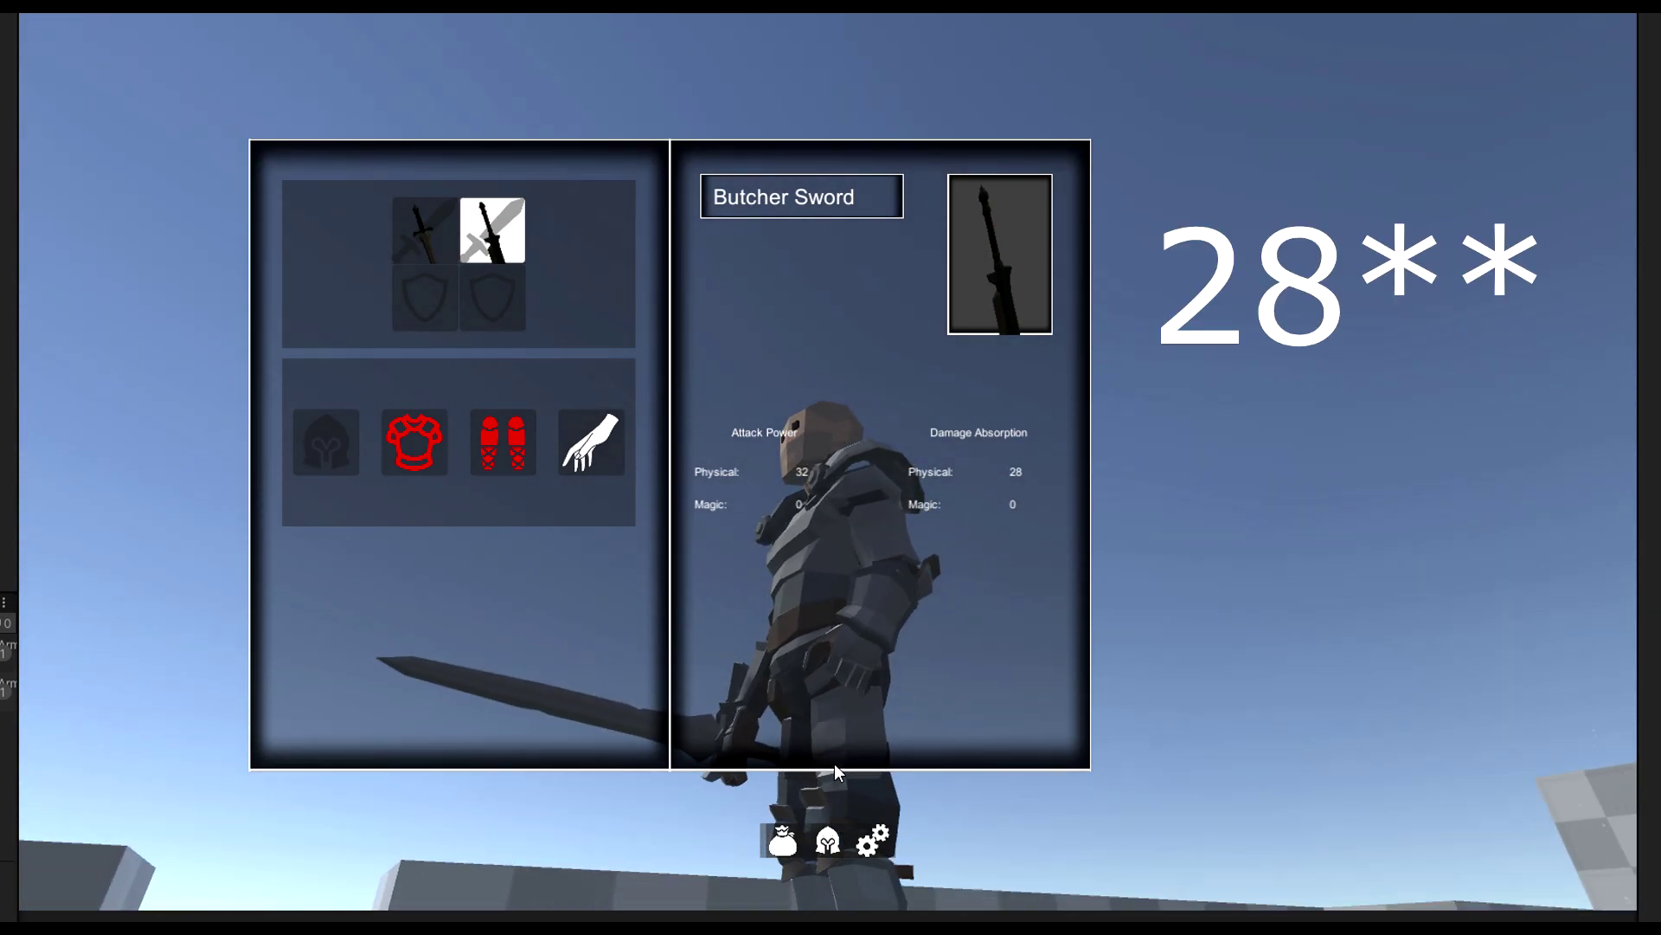
key("Left")
key("Right")
Step: Cycle through weapon and shield slots, confirming shield slots clear the stats panel
key("Down")
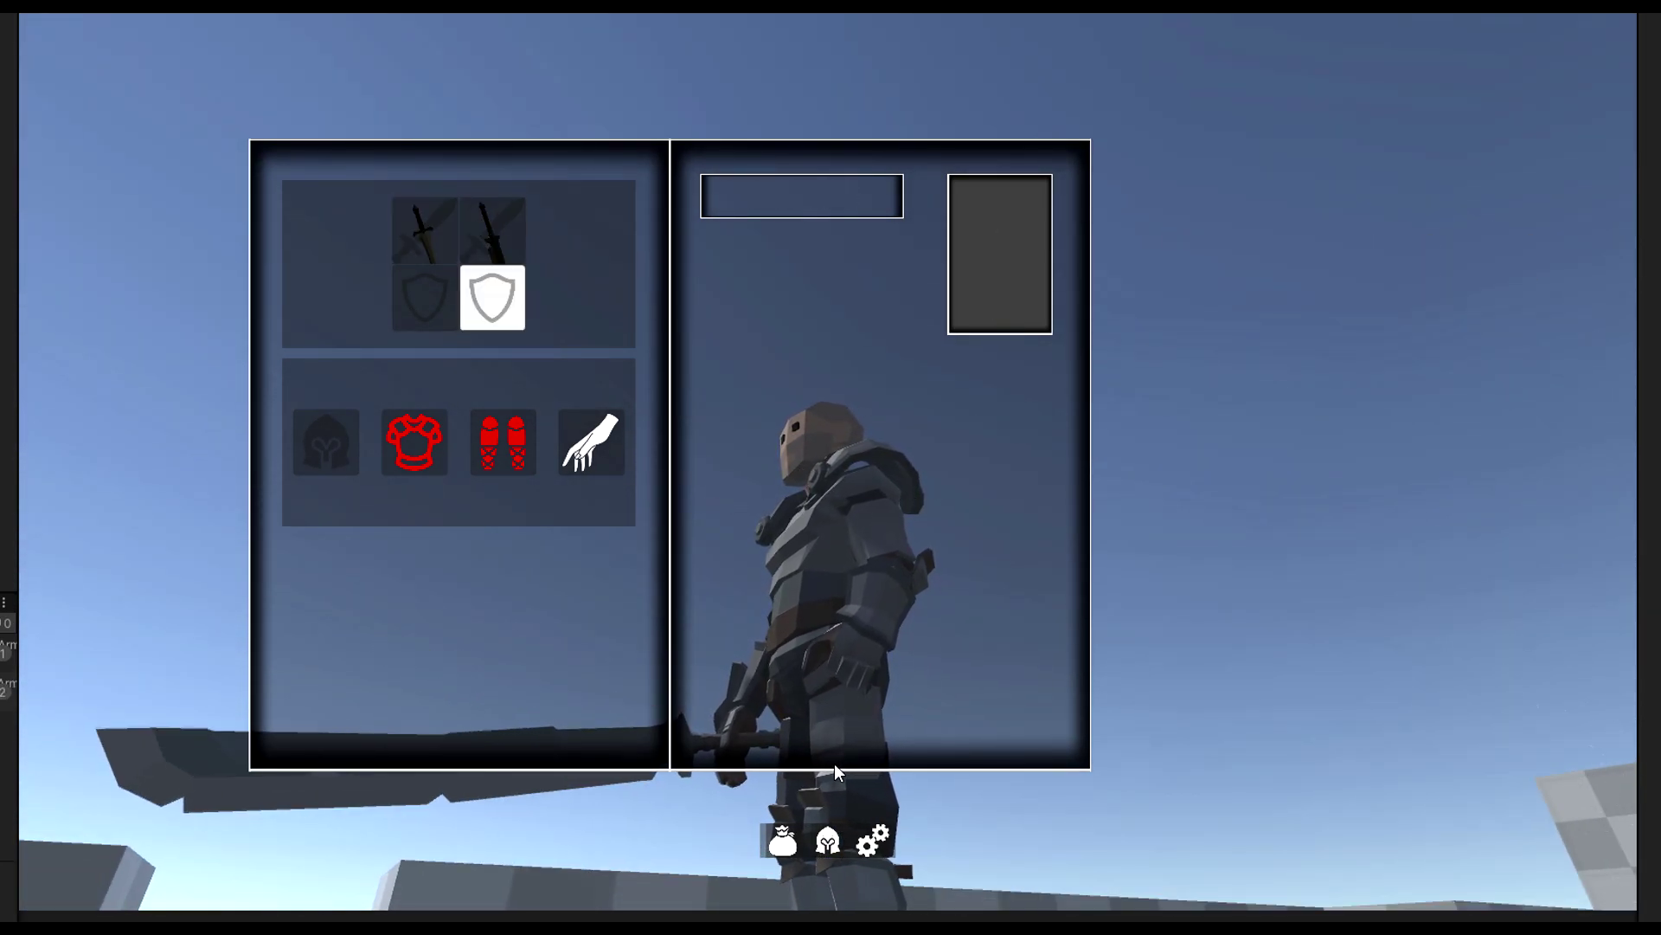
key("Left")
key("Up")
key("Right")
key("Down")
key("Left")
key("Up")
key("Right")
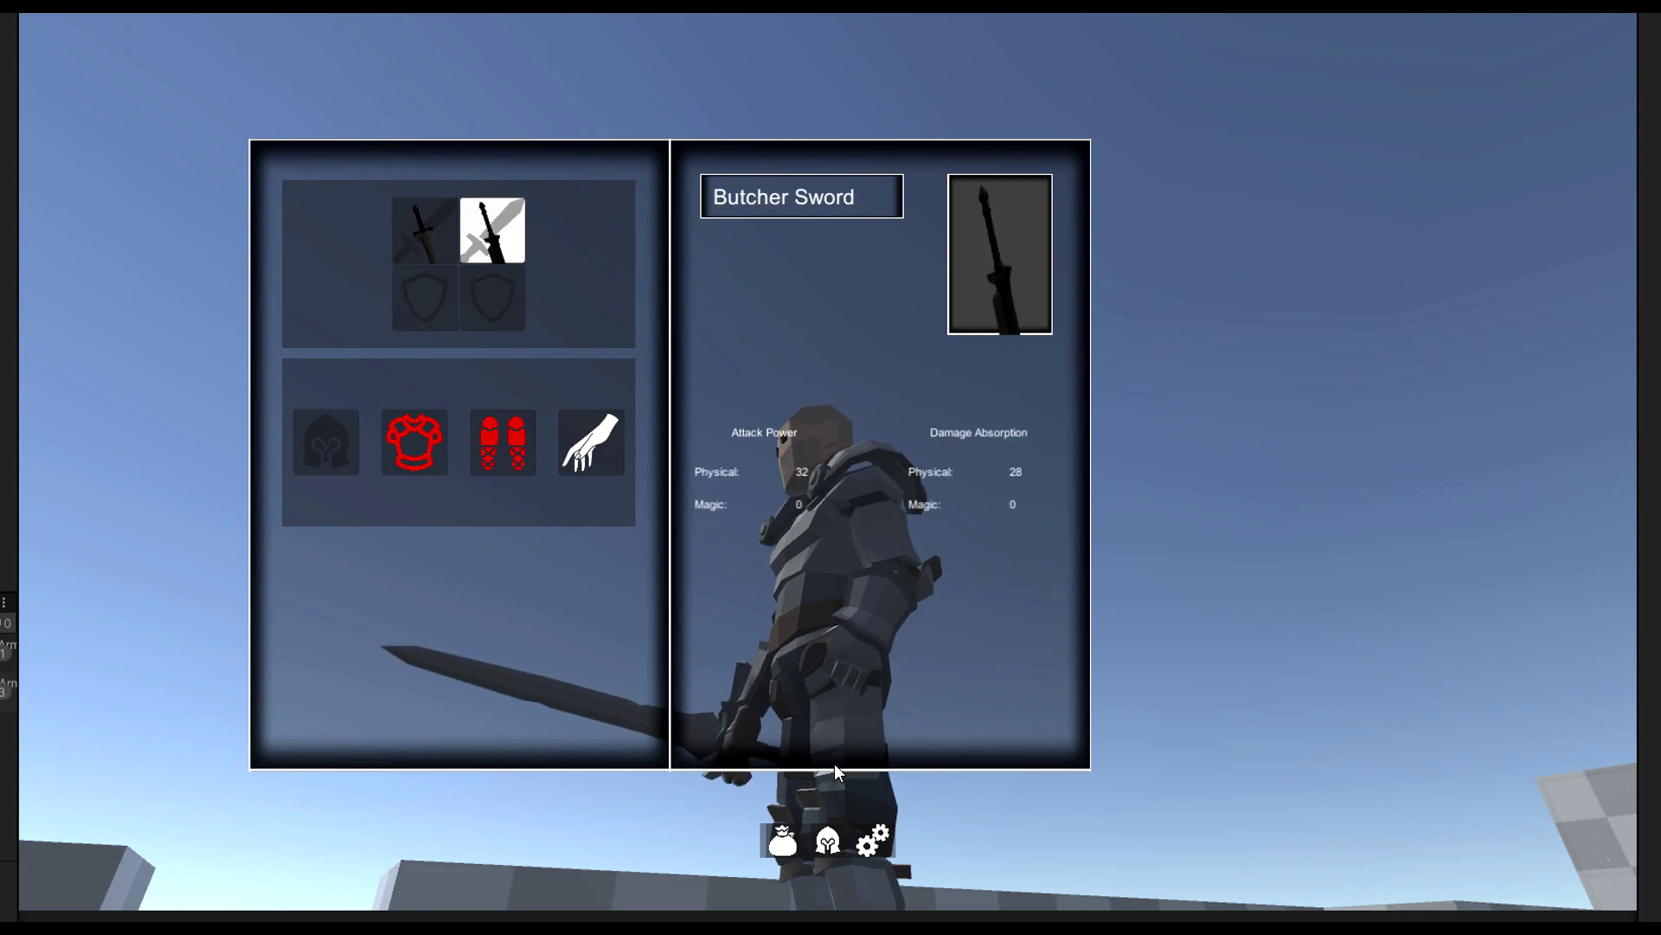
key("Left")
key("Down")
key("Up")
key("Right")
key("Left")
key("Right")
key("Down")
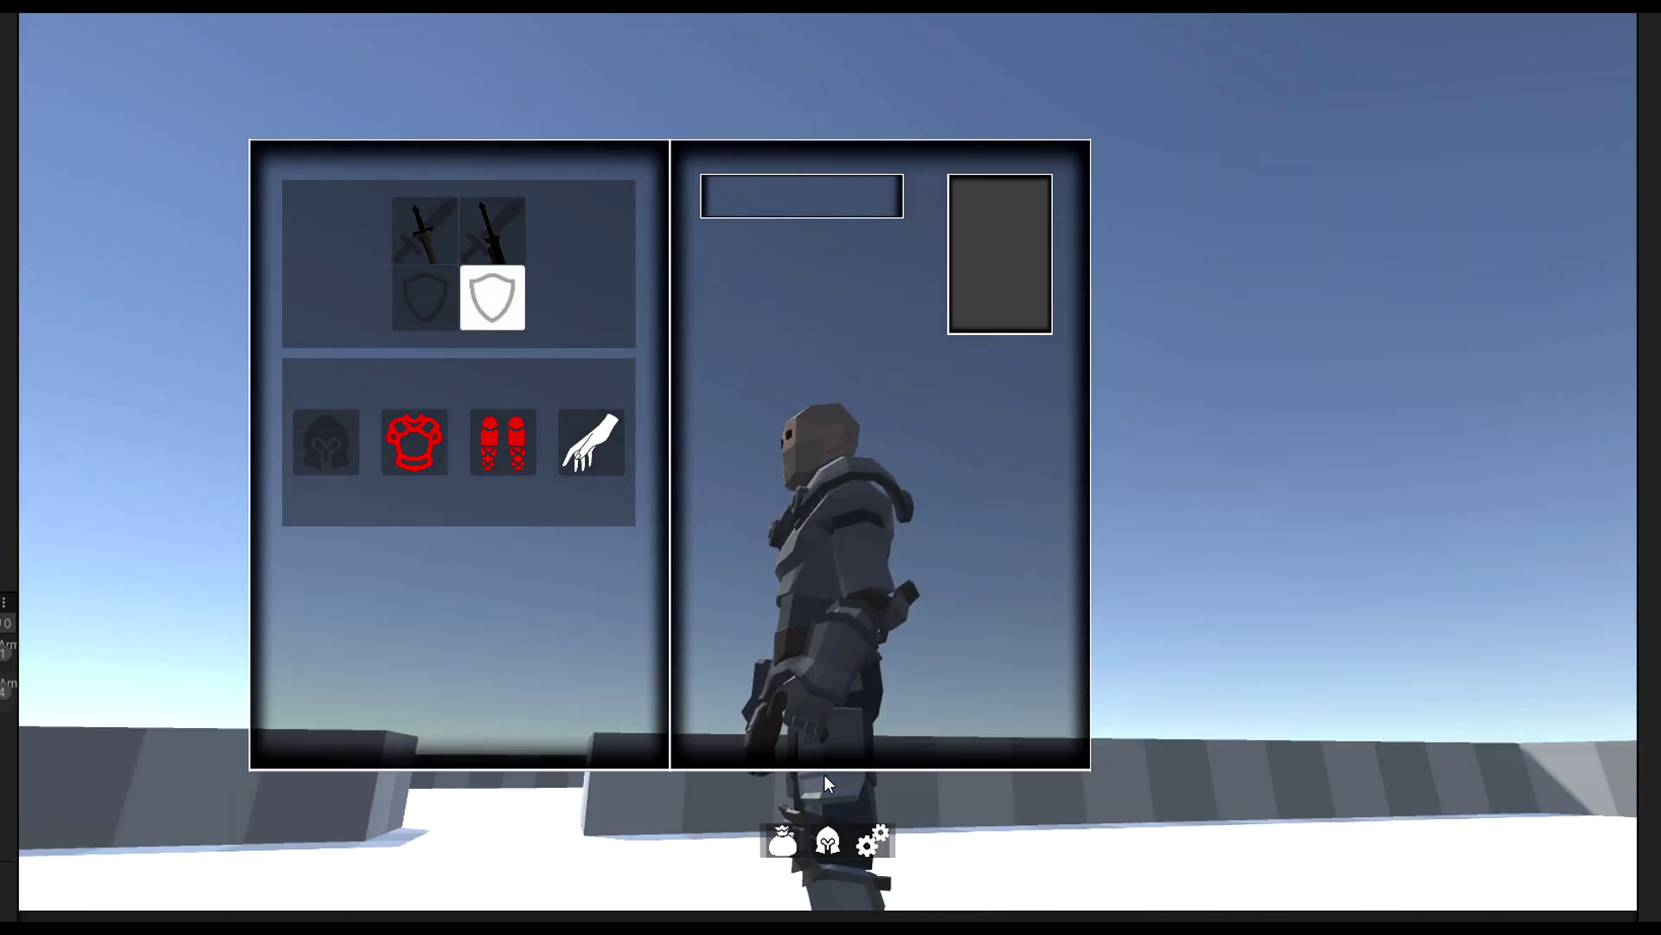
key("Left")
key("Up")
key("Right")
key("Down")
key("Left")
key("Up")
key("Right")
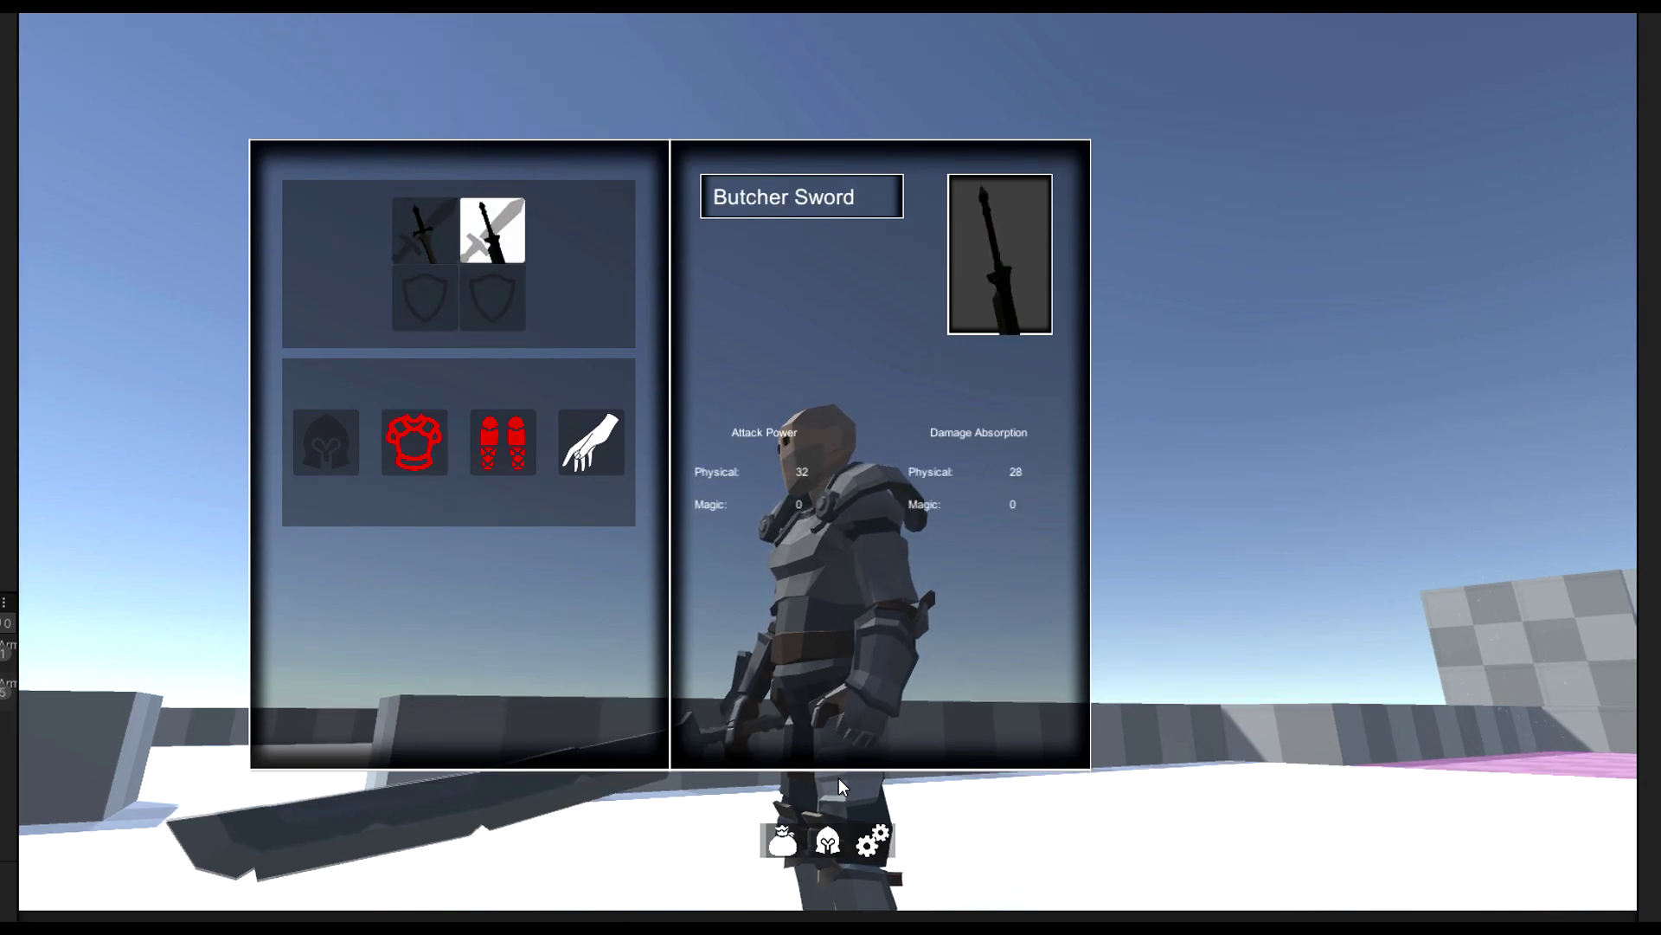
key("Down")
key("Left")
key("Up")
key("Right")
key("Down")
key("Up")
key("Left")
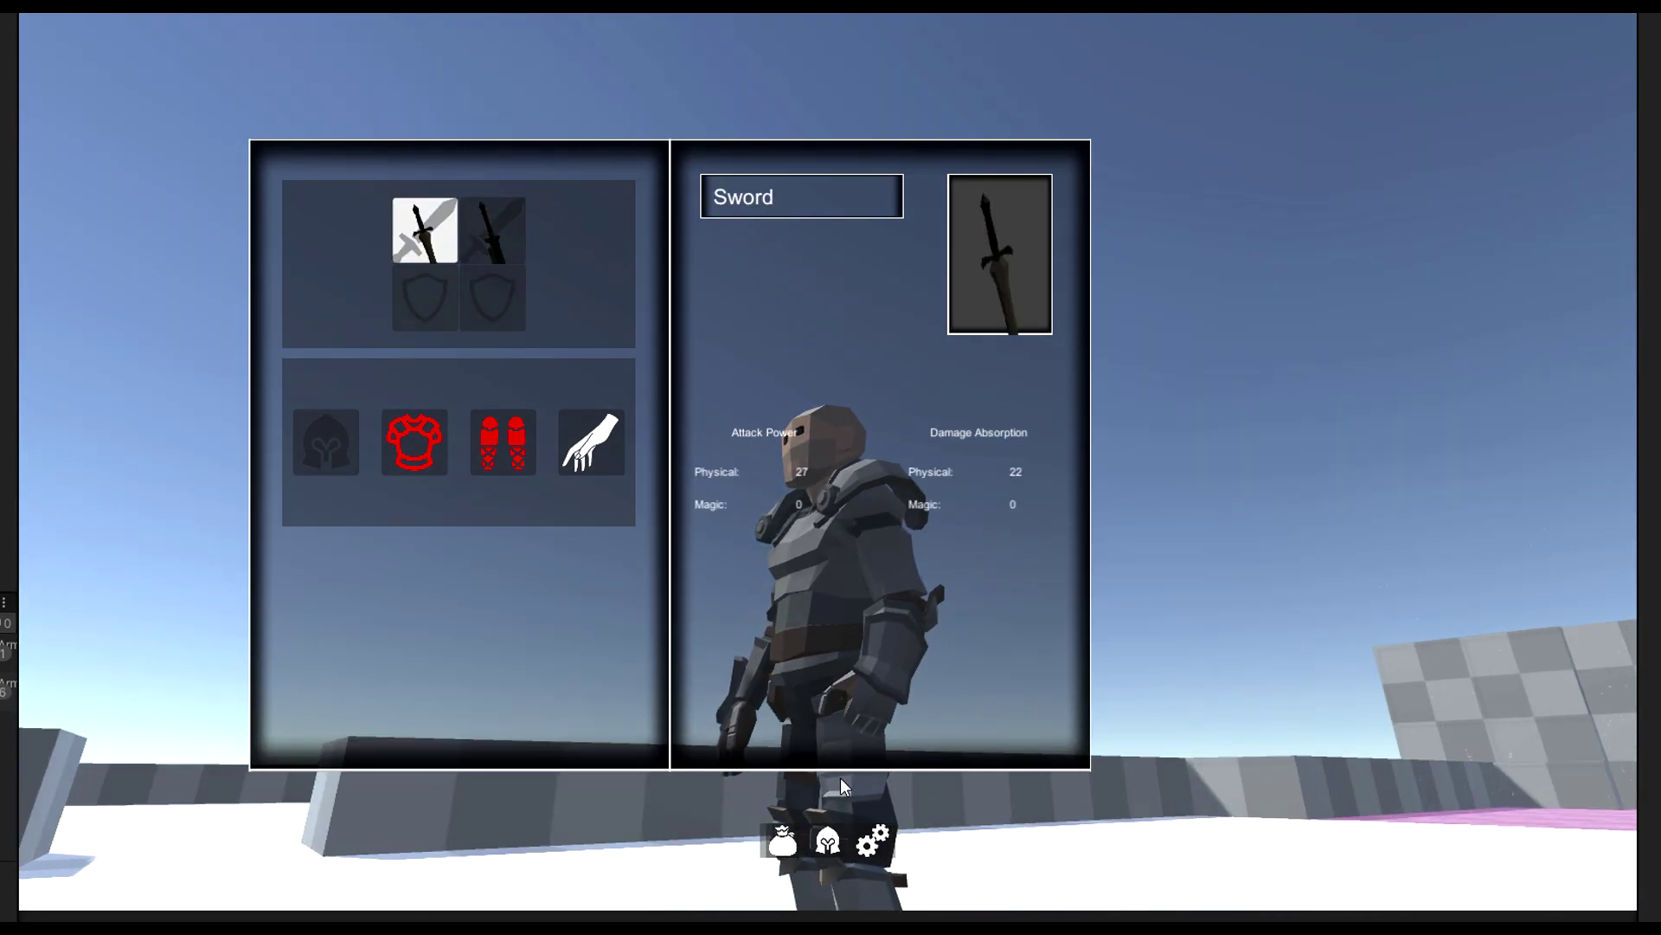
key("Right")
key("Left")
key("Down")
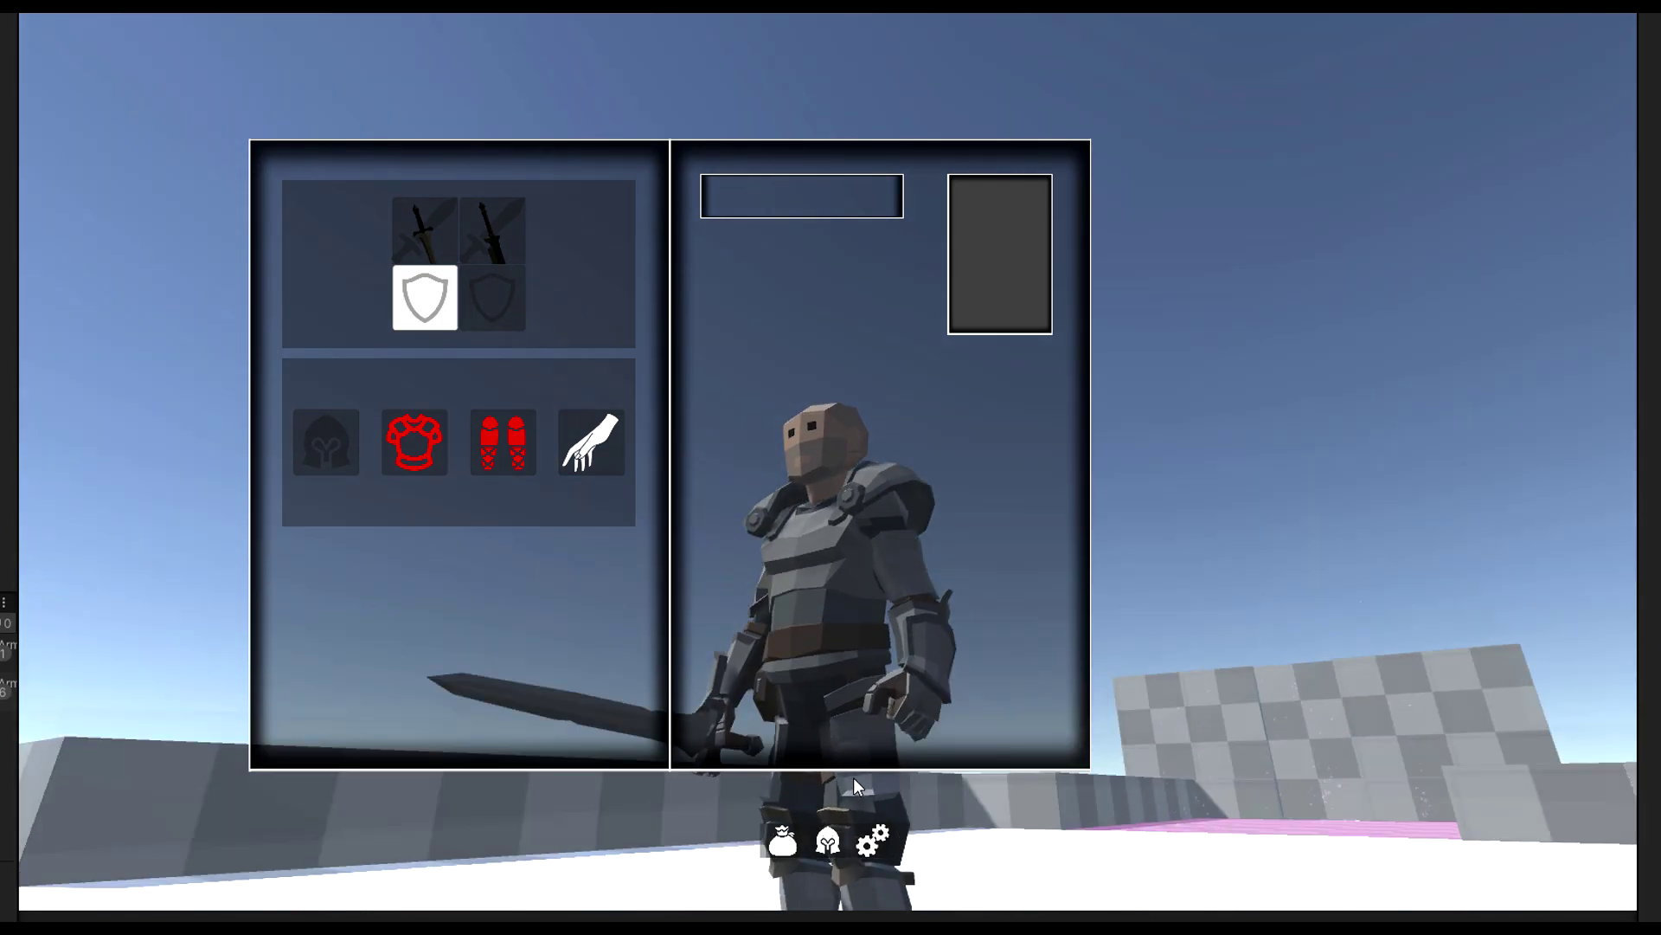